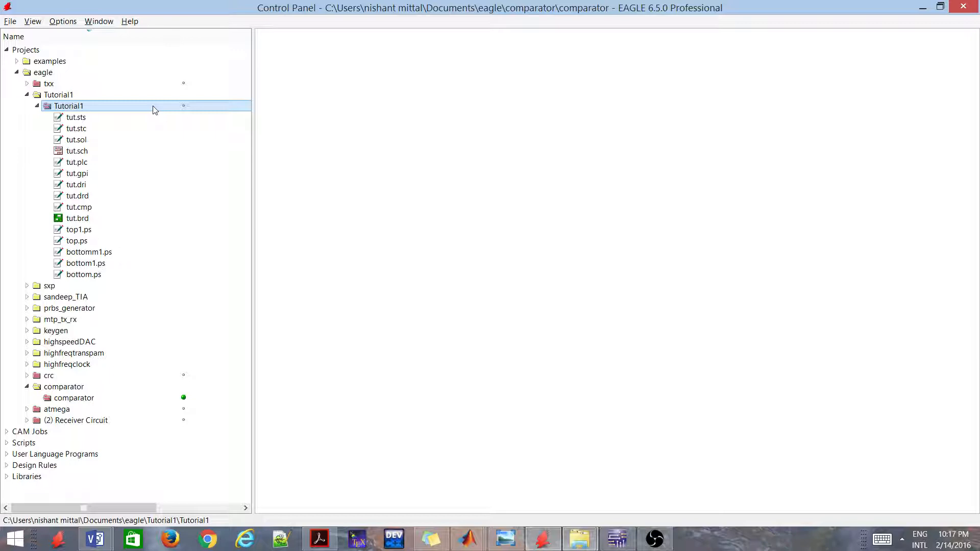
right_click(155, 110)
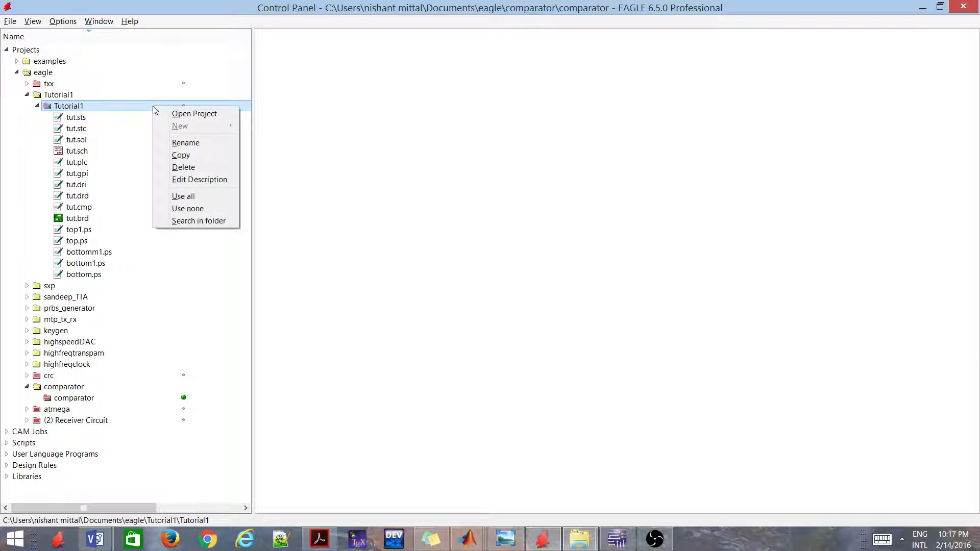
click(147, 110)
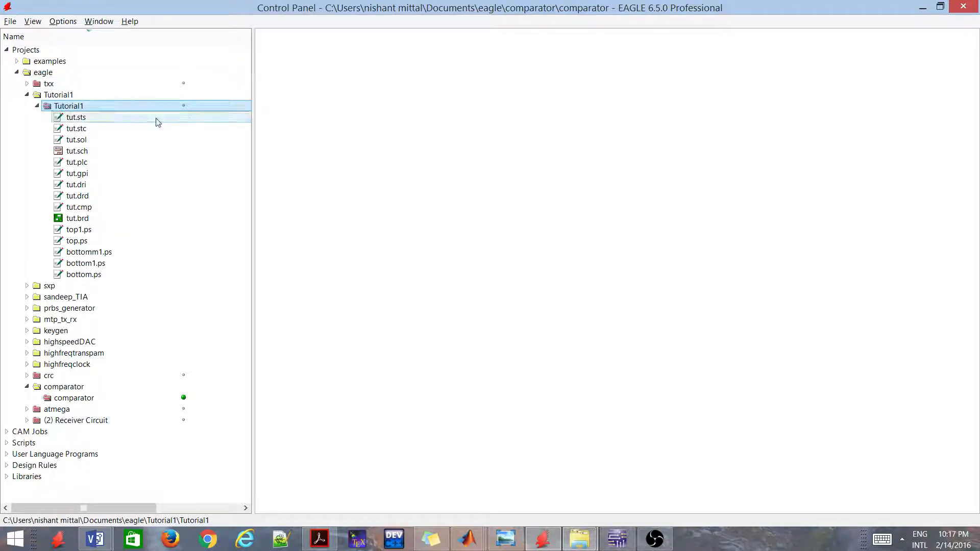
click(183, 106)
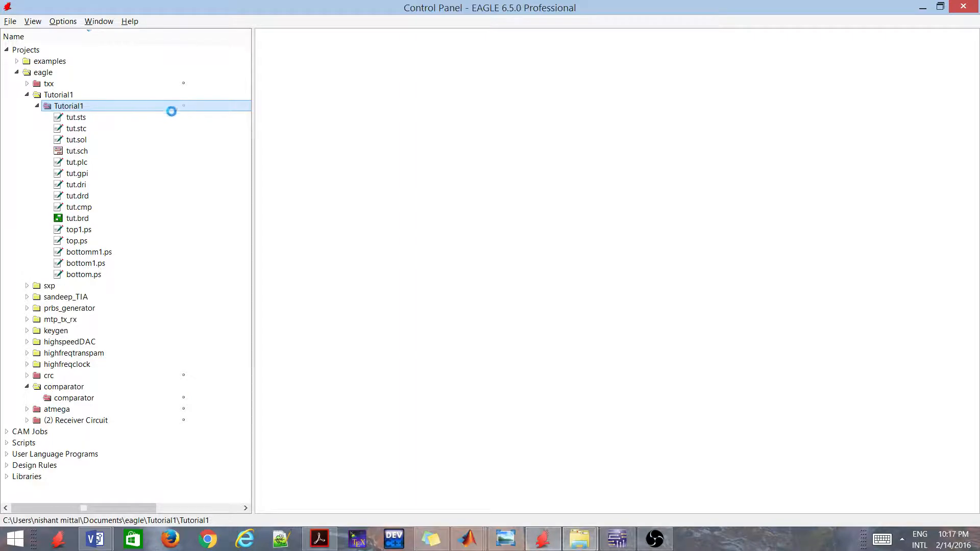
right_click(155, 104)
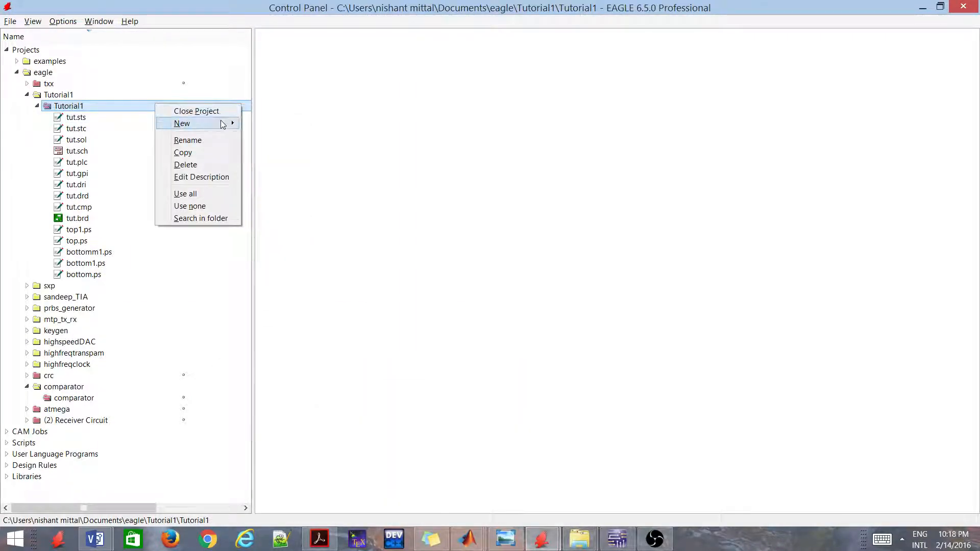
mouse_move(227, 124)
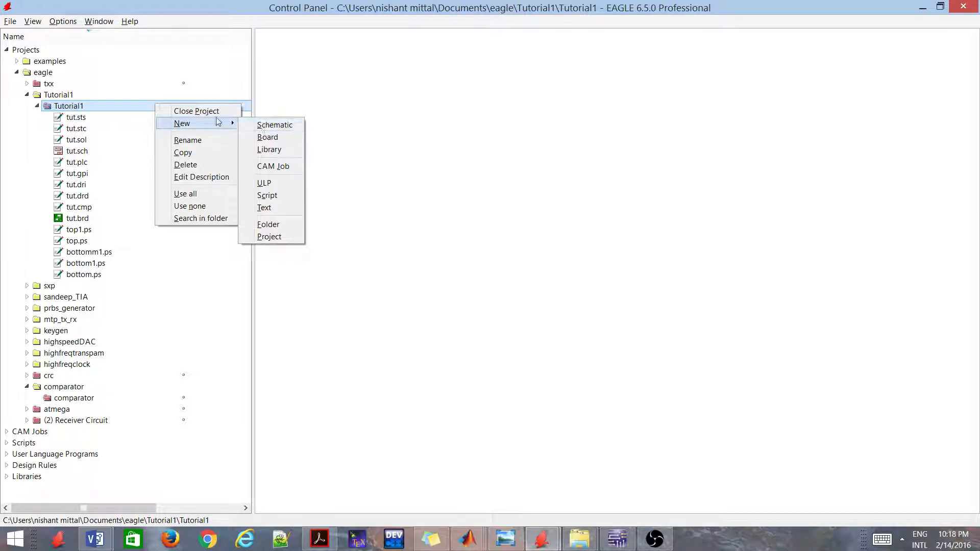
click(120, 109)
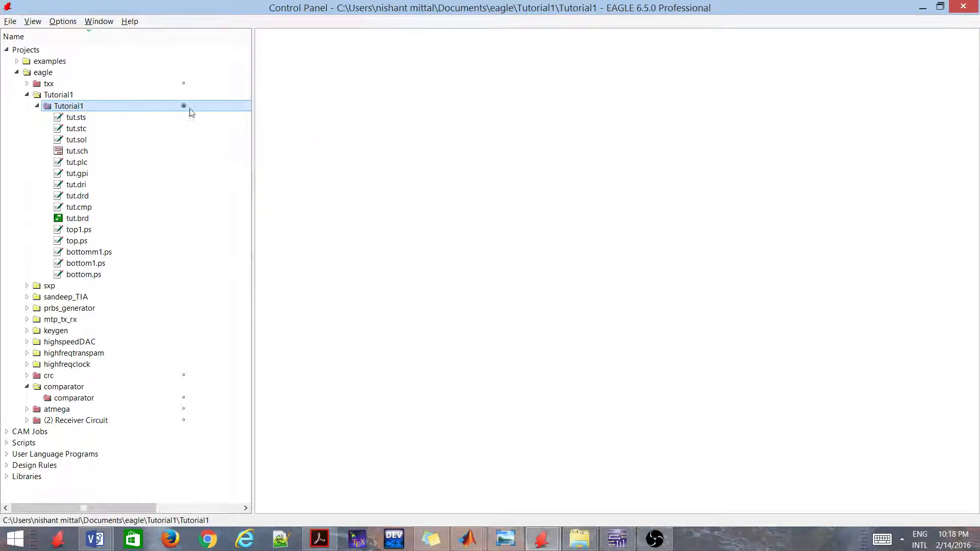
click(184, 106)
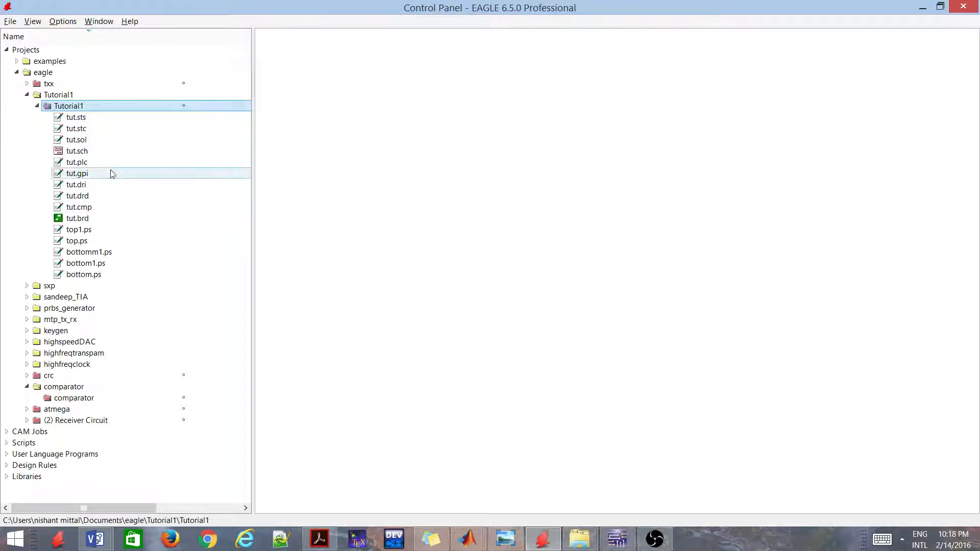
Step: Create a new project named "Tutorial 2" inside the outer Tutorial1 folder
click(56, 95)
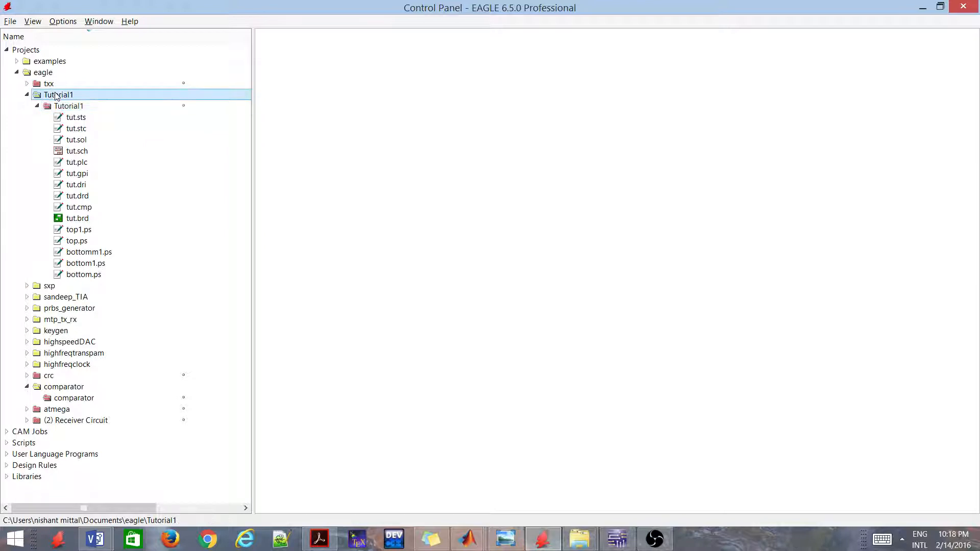
right_click(56, 95)
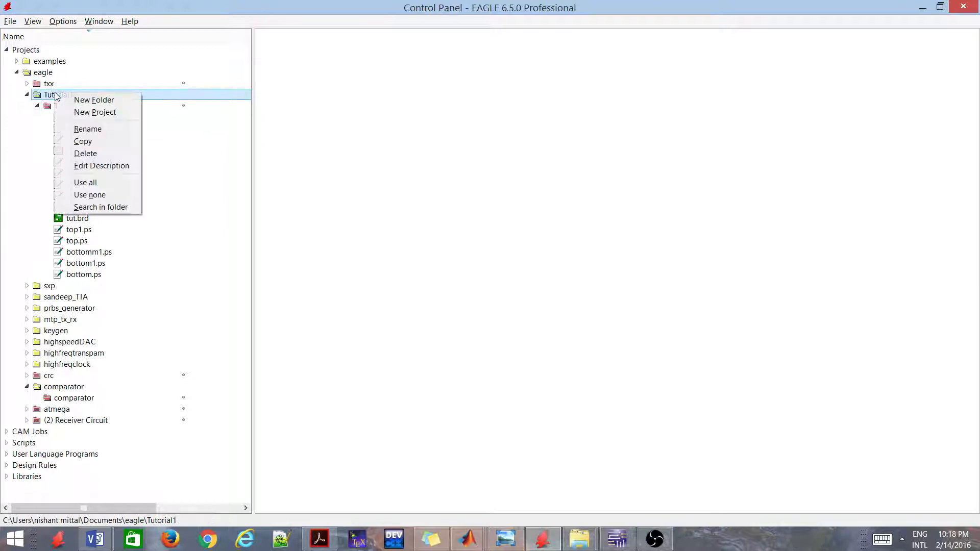
click(88, 112)
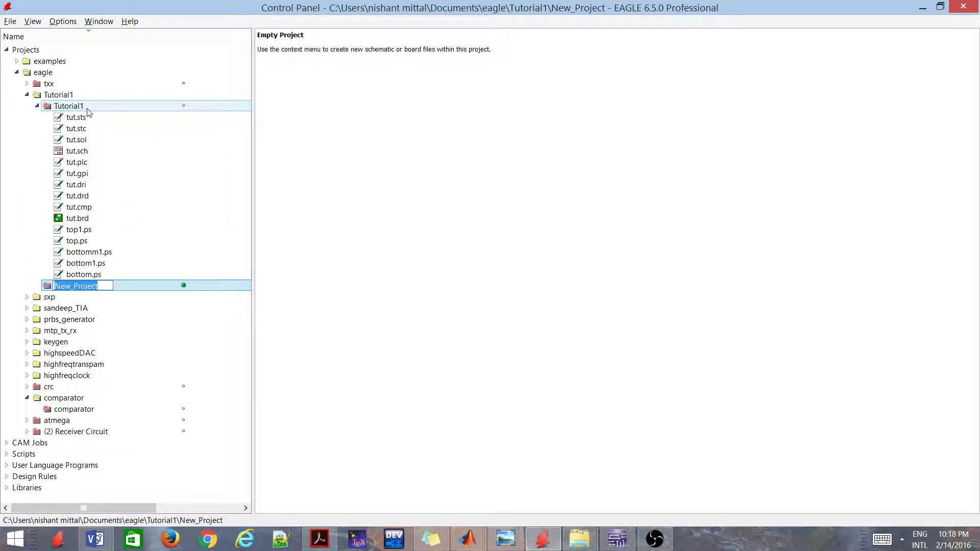
text(Tutorial 2)
key(Return)
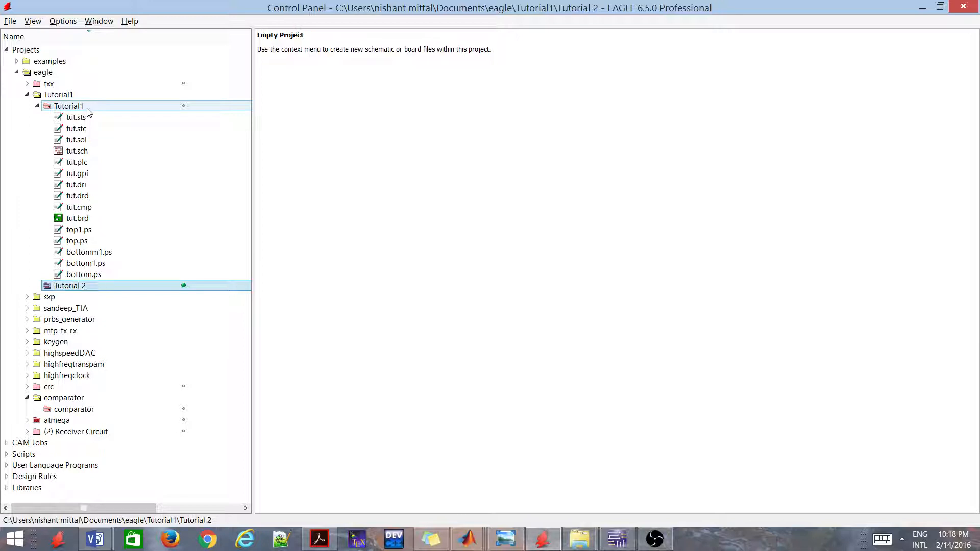
Step: Create a new schematic in the Tutorial 2 project and maximize its window
right_click(164, 293)
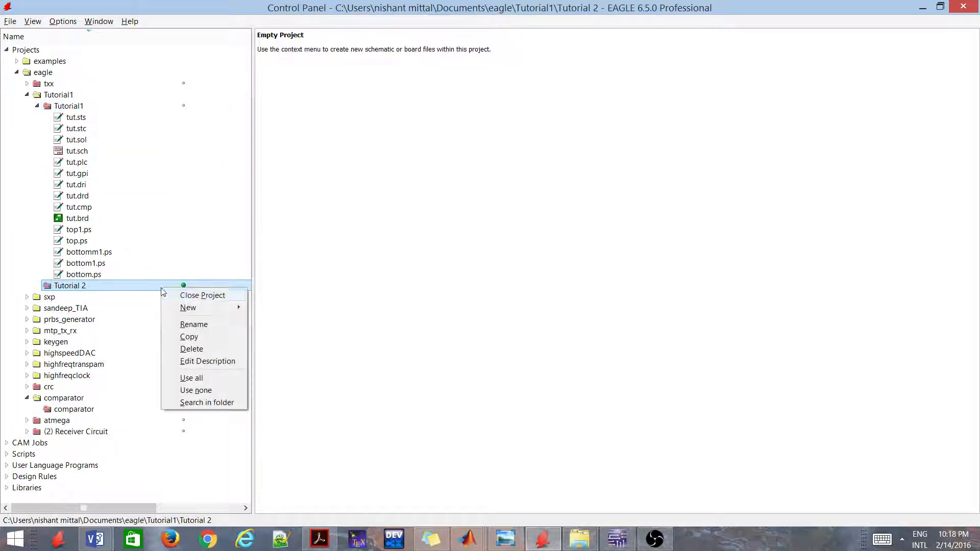
mouse_move(194, 308)
click(259, 304)
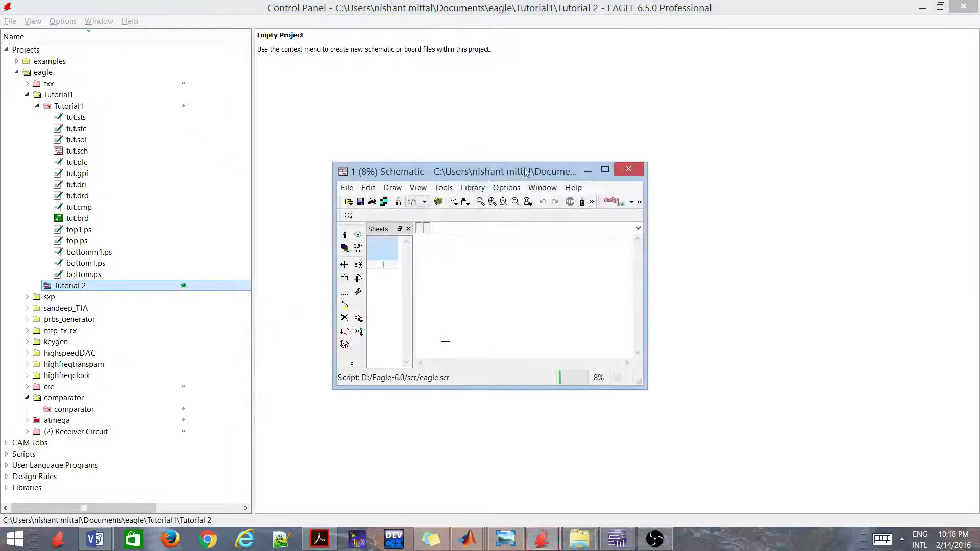
click(604, 170)
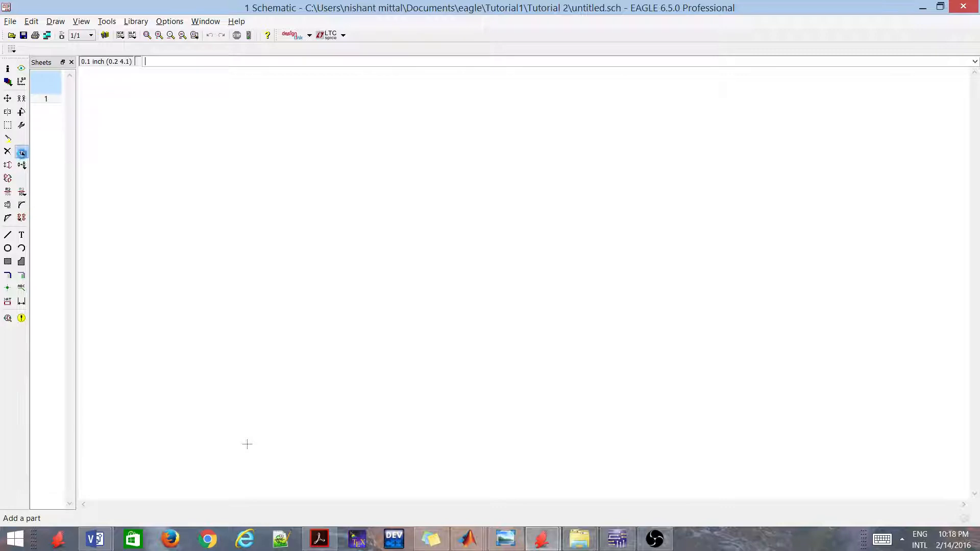
Step: Start adding a part and expand the ic-package library to list its devices
click(22, 153)
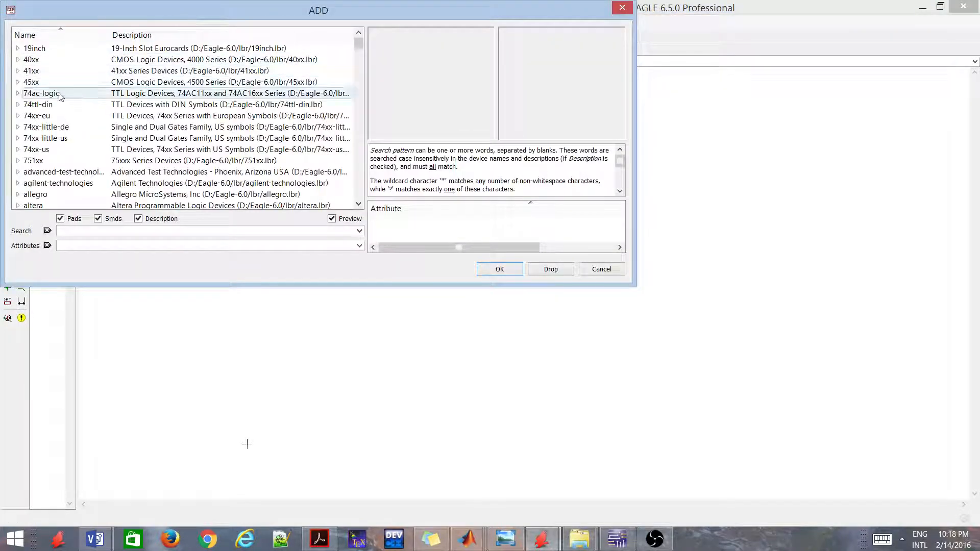
click(72, 116)
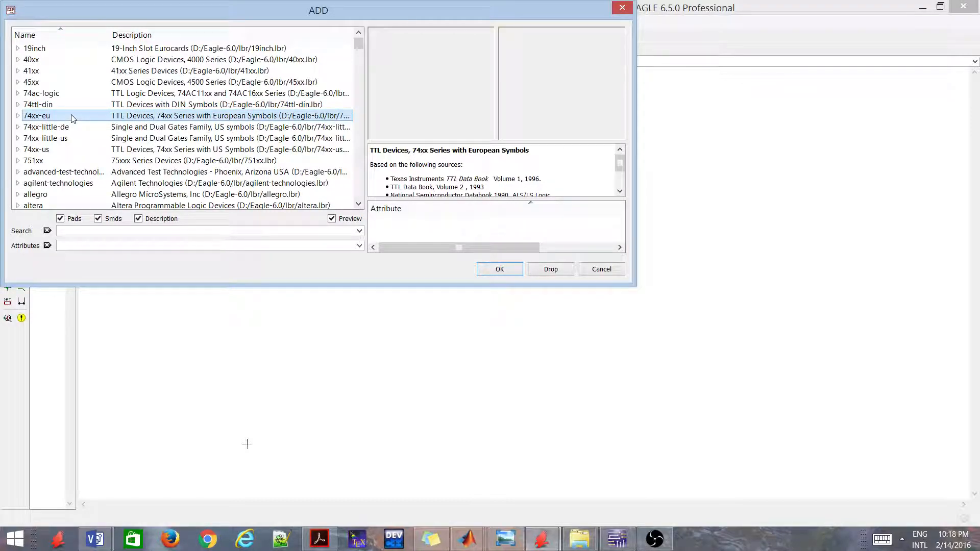
key(Down)
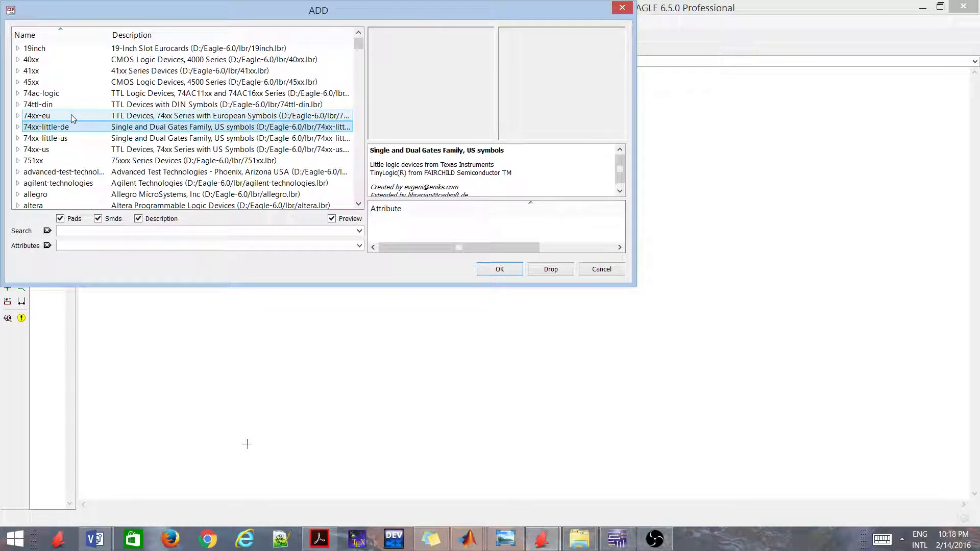
key(i)
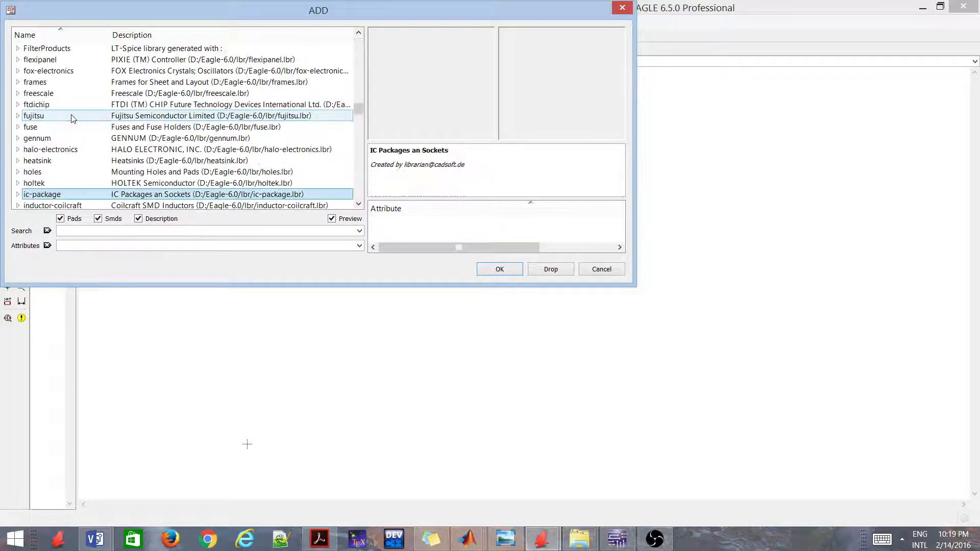
click(19, 194)
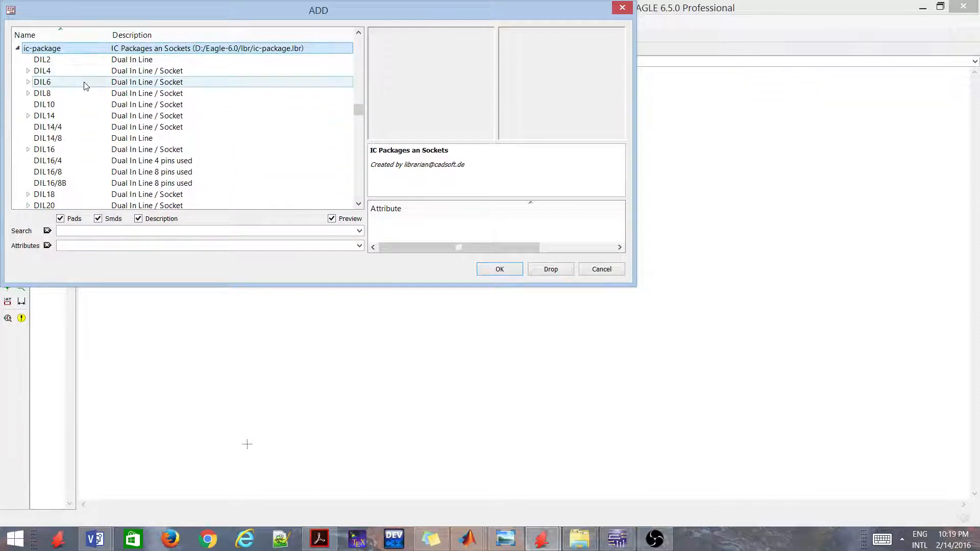
Step: Examine the dual in-line and single in-line devices of the ic-package library, previewing DIL2, SIP24 and DIL32 through DIL68
click(131, 60)
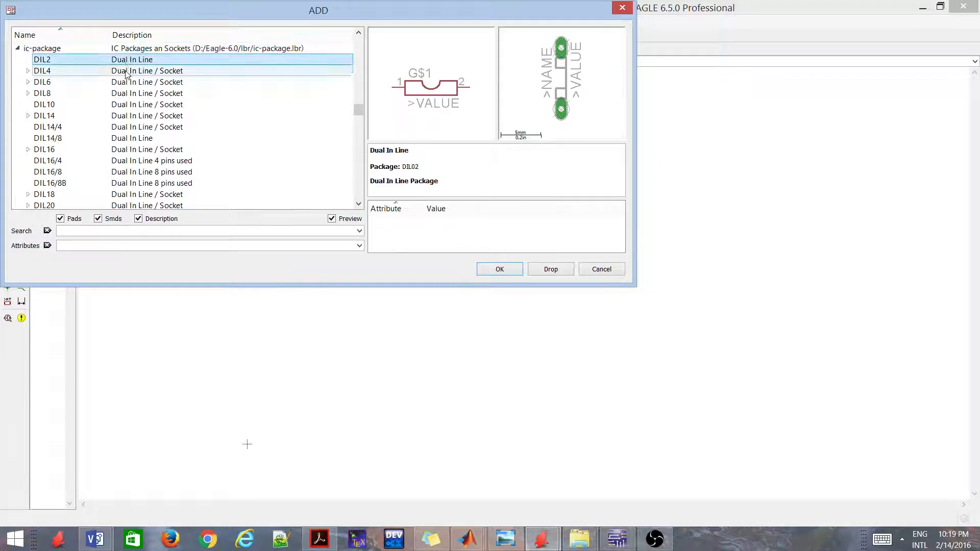
scroll(138, 109, down, 2)
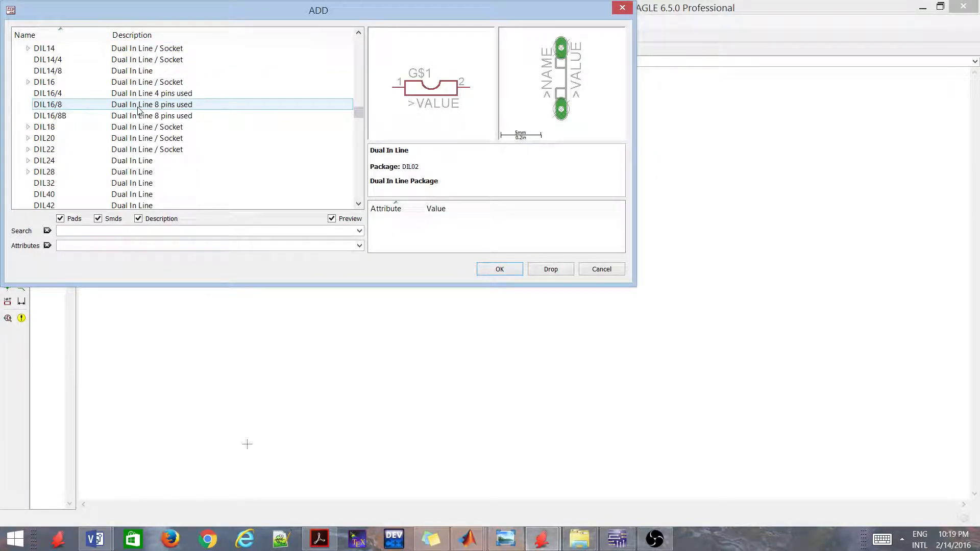
scroll(138, 109, down, 1)
scroll(138, 109, down, 2)
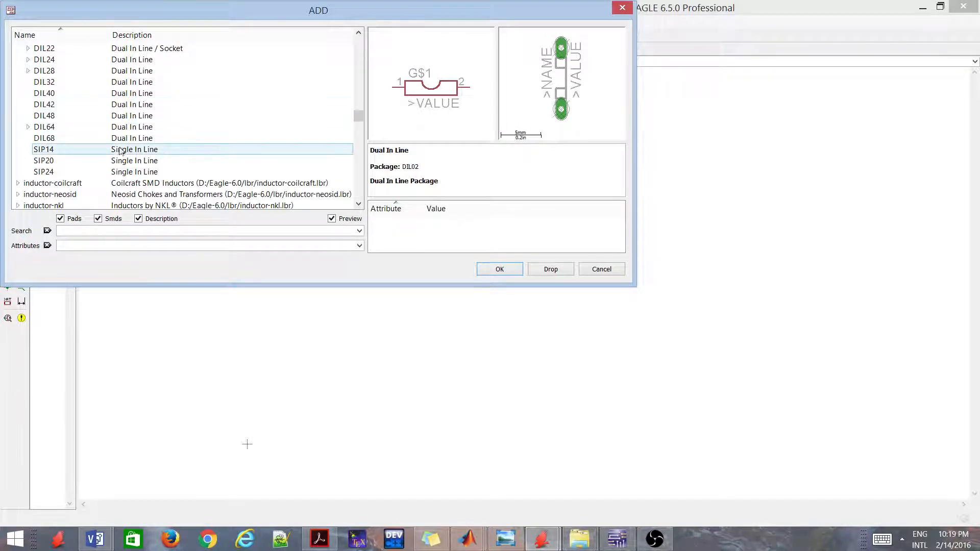
click(132, 172)
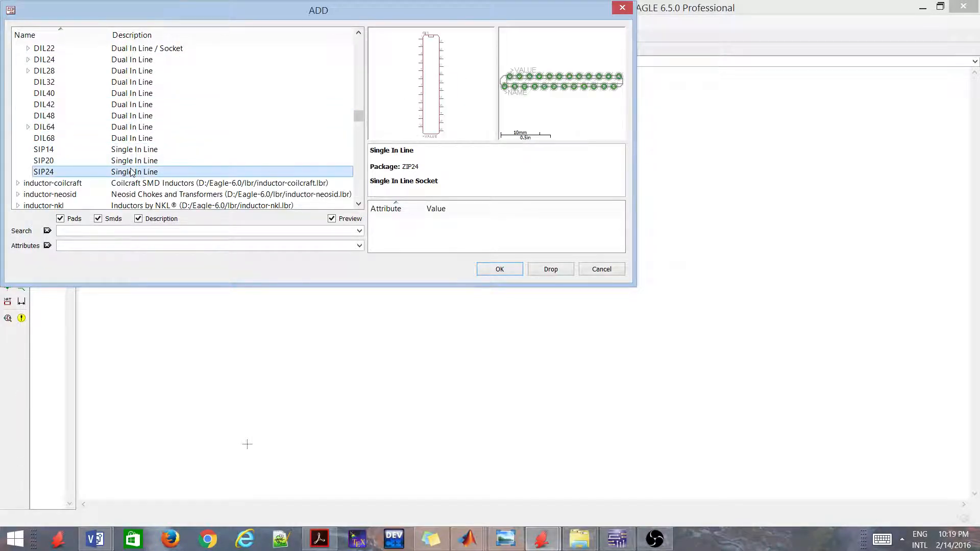
click(110, 83)
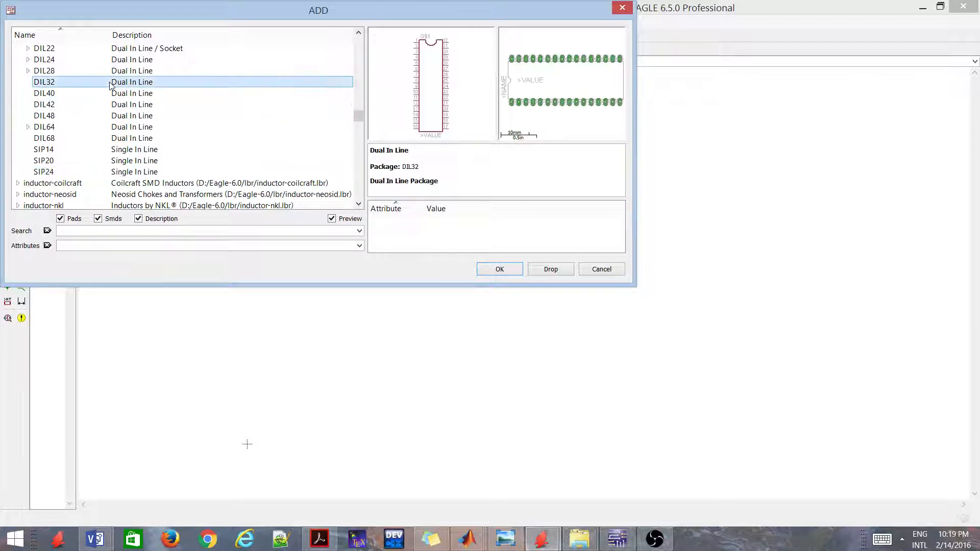
click(110, 93)
click(113, 105)
click(117, 117)
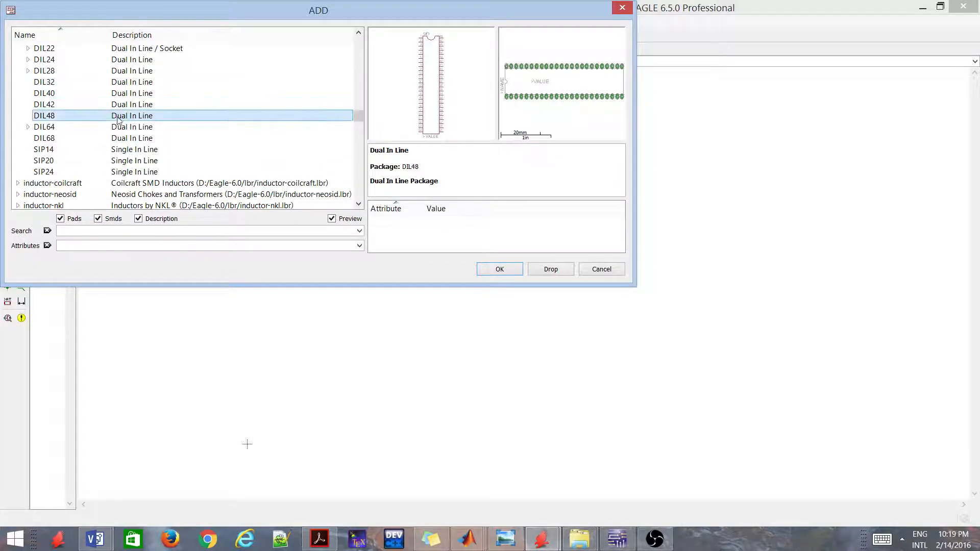
click(120, 126)
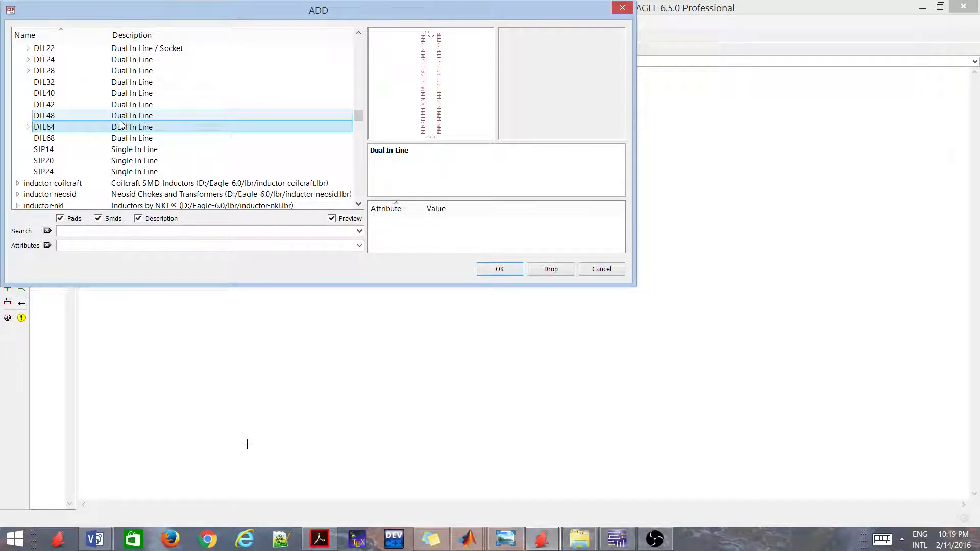
scroll(121, 125, up, 2)
scroll(120, 125, up, 5)
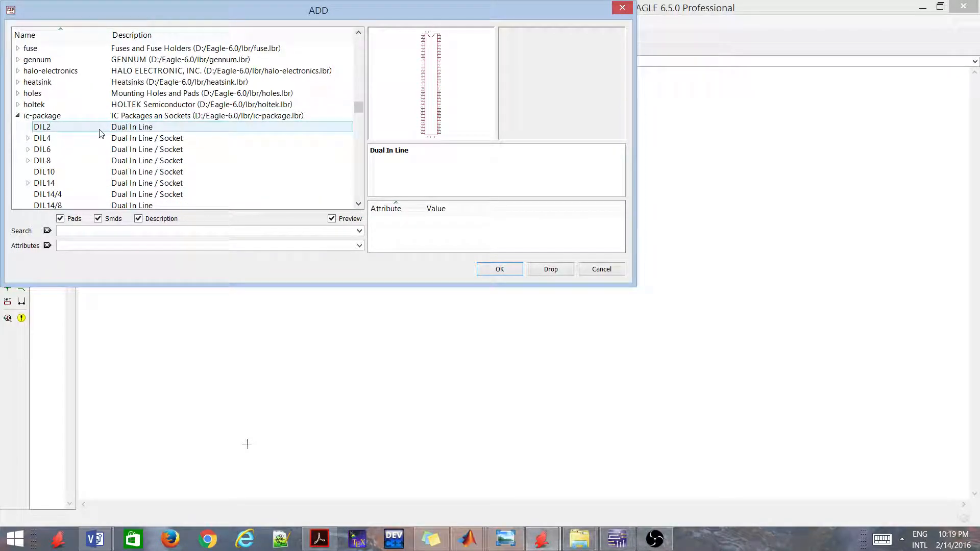
scroll(101, 134, down, 7)
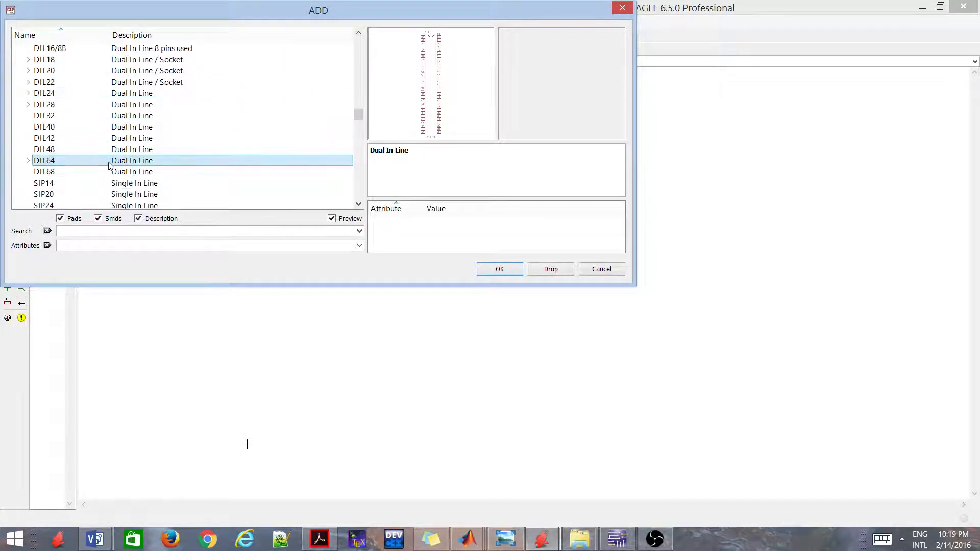
click(100, 139)
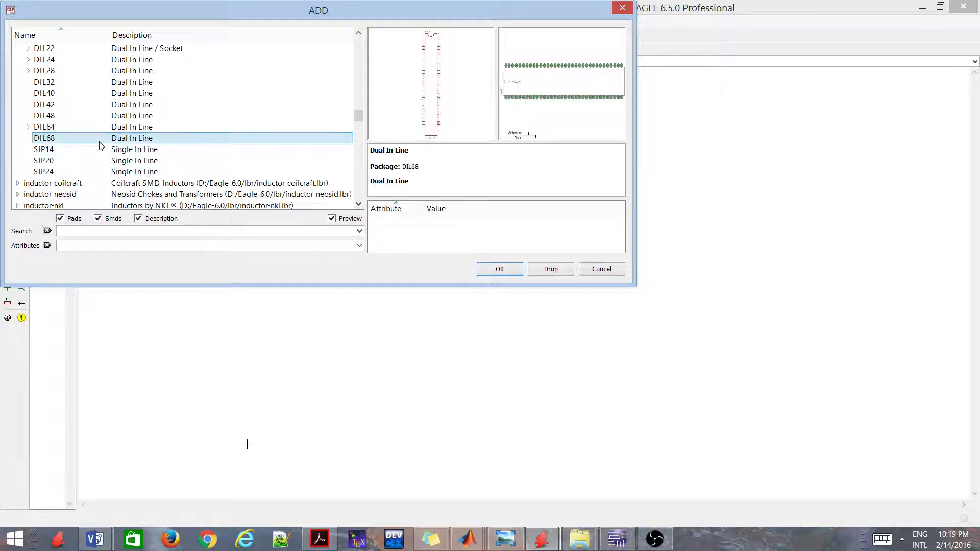
scroll(76, 149, up, 7)
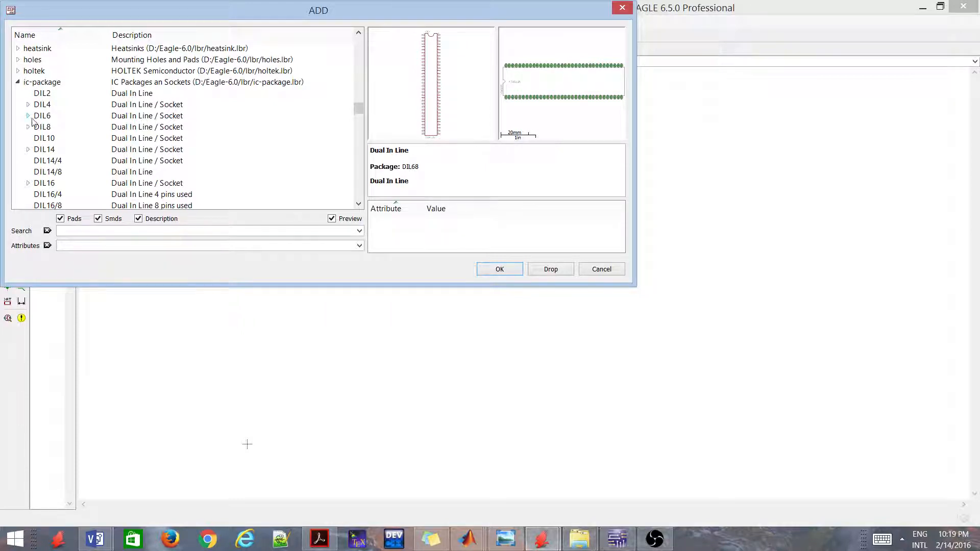
Step: Place one DIL8 part with the DIL08 package from the ic-package library in the upper middle of the sheet and end the Add command
click(29, 127)
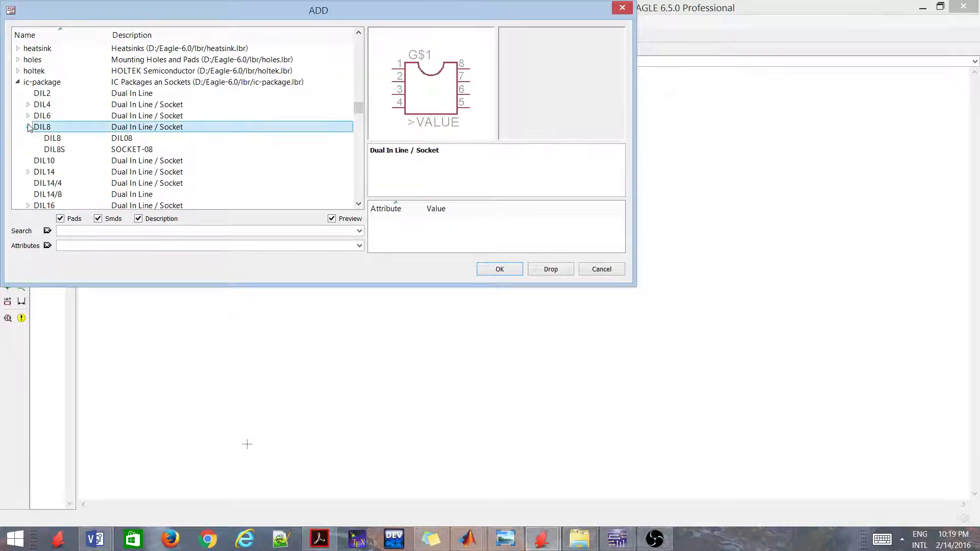
click(63, 140)
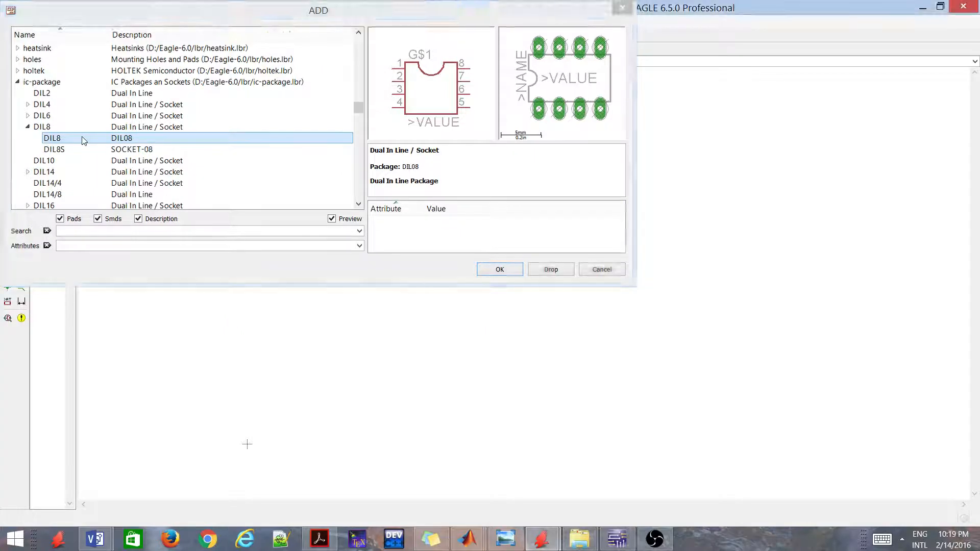
double_click(82, 138)
click(432, 210)
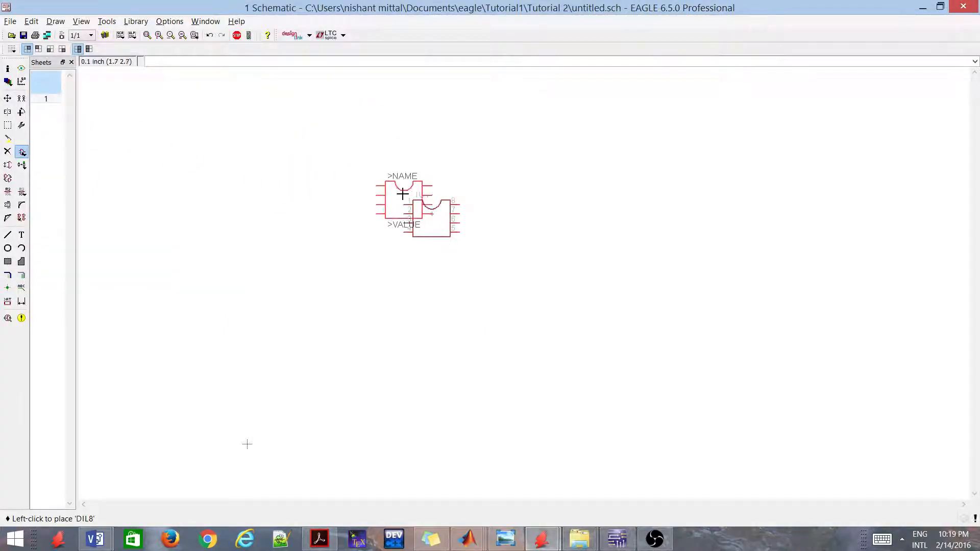
key(Escape)
key(Escape)
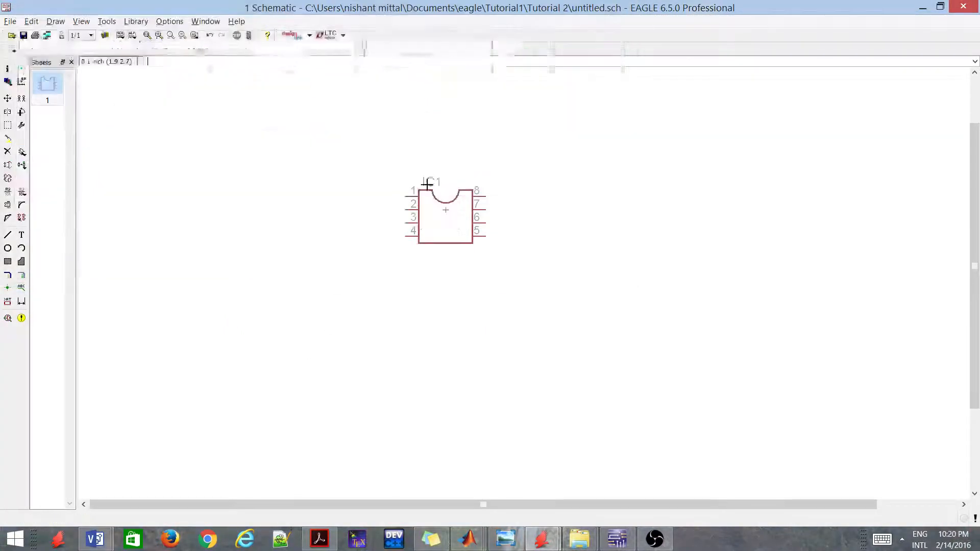
scroll(426, 184, up, 2)
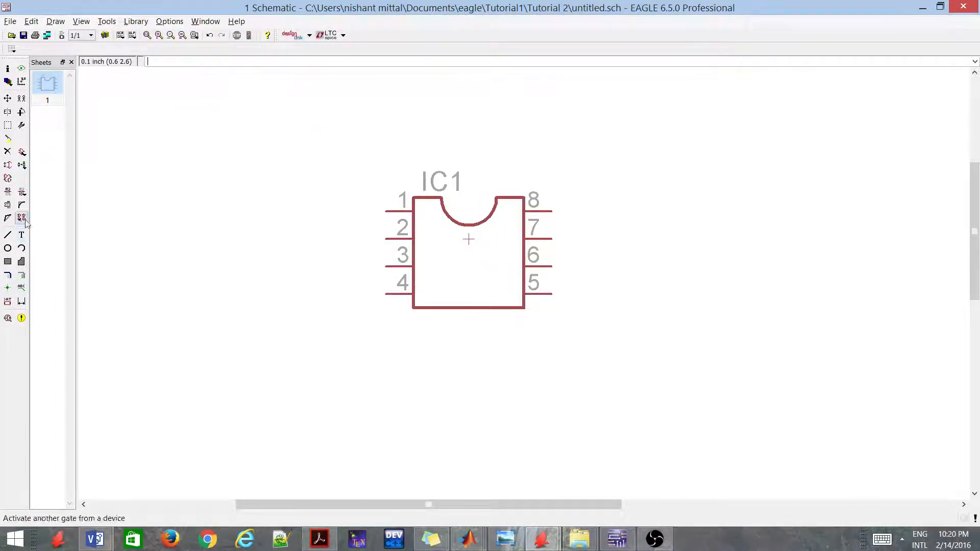
Step: Start adding a part, collapse the ic-package library and expand the resistor library to list its devices
click(22, 153)
click(18, 82)
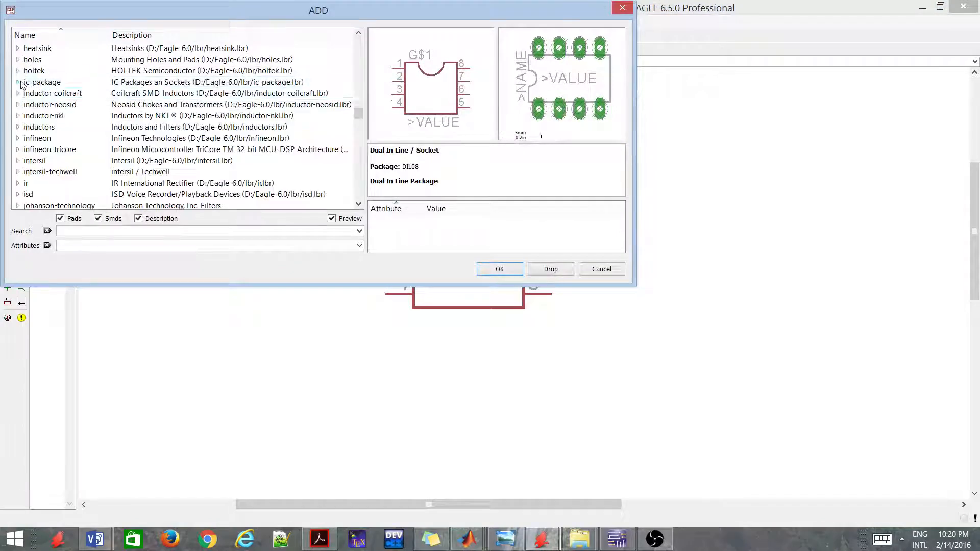
click(76, 156)
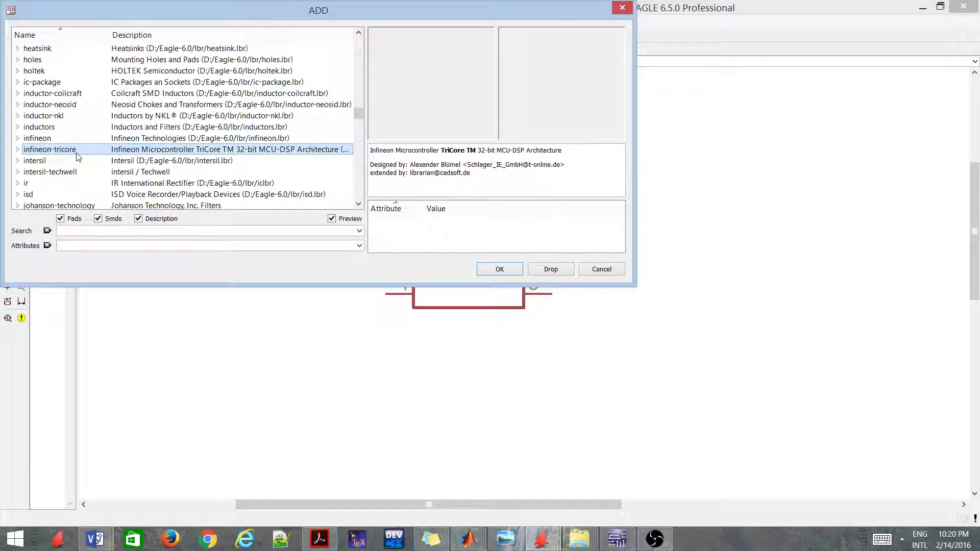
key(e)
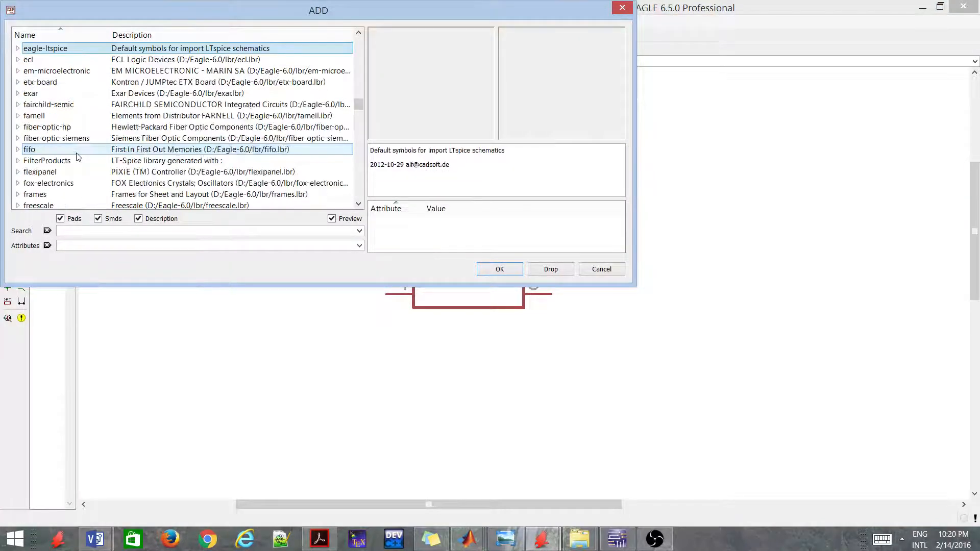
click(65, 72)
key(r)
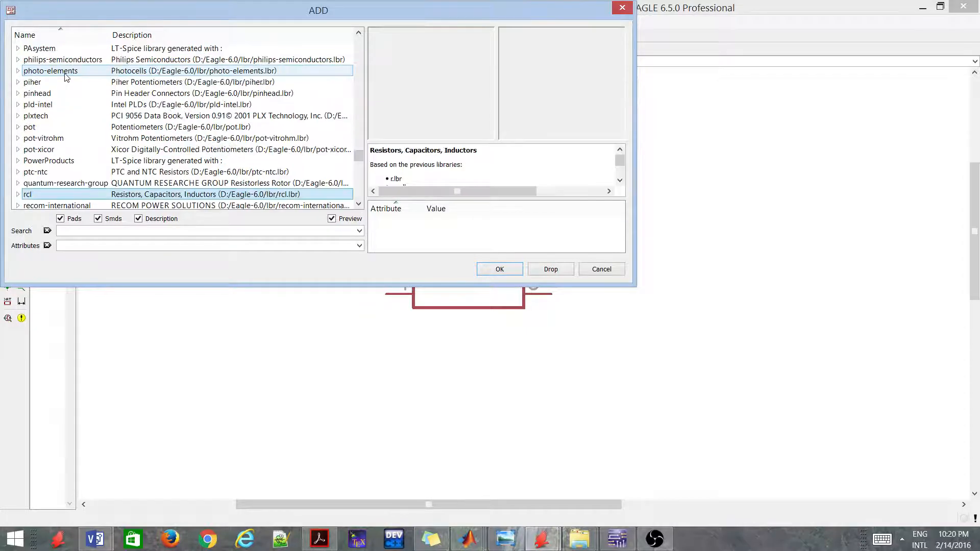
key(r)
key(r)
key(r)
key(Down)
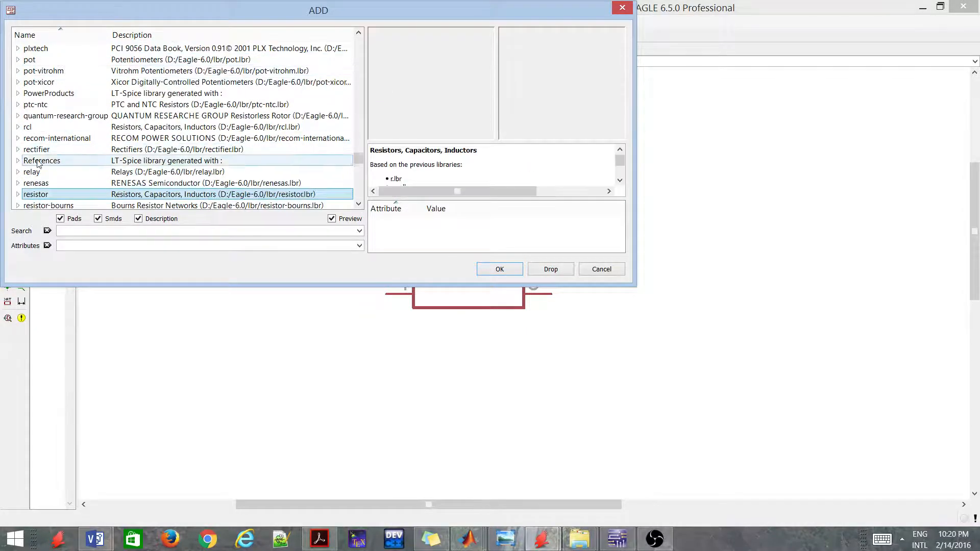
scroll(34, 160, down, 2)
click(18, 127)
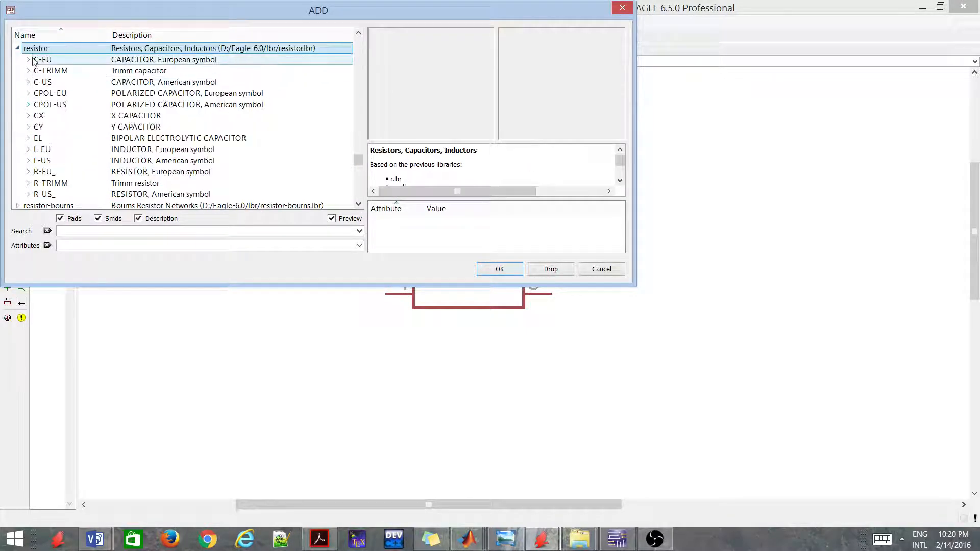
Step: Browse the American-symbol resistor variants under R-US_ and choose R-US_R0805 with the R0805 package for placement
click(28, 194)
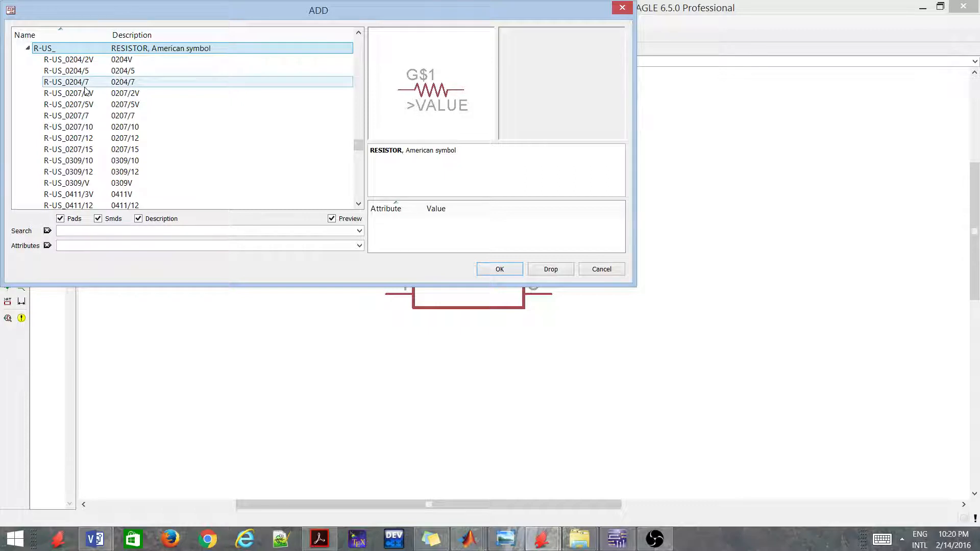
scroll(85, 91, down, 7)
scroll(103, 130, down, 3)
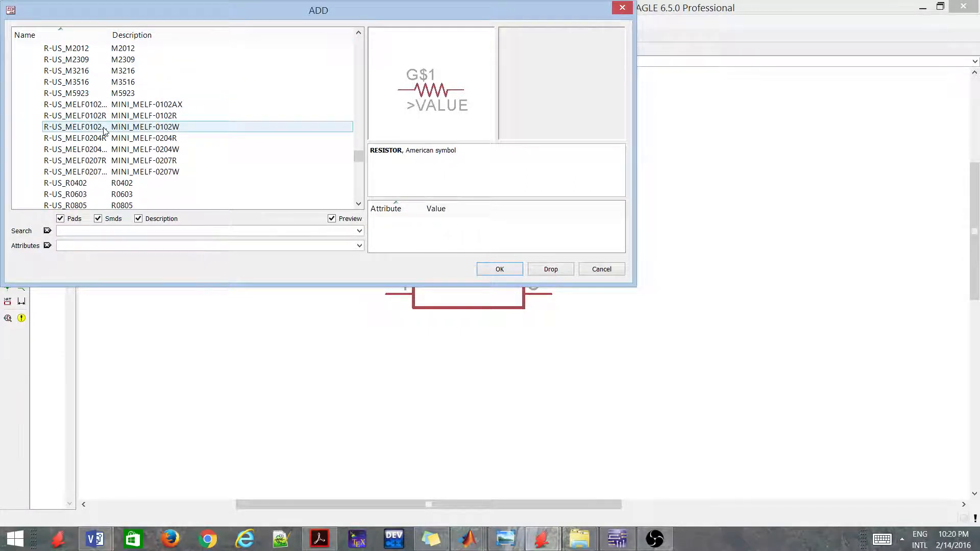
scroll(103, 130, down, 2)
scroll(104, 131, up, 1)
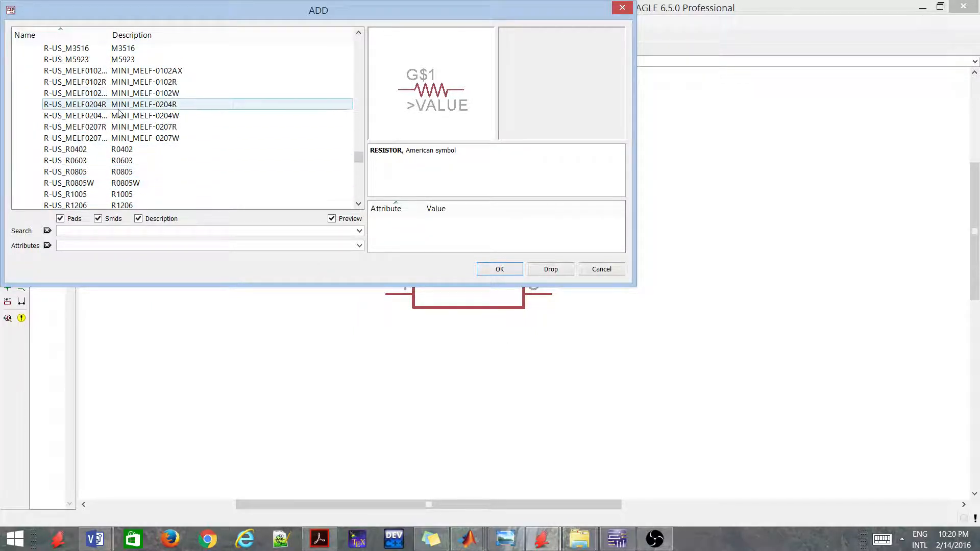
scroll(119, 113, up, 5)
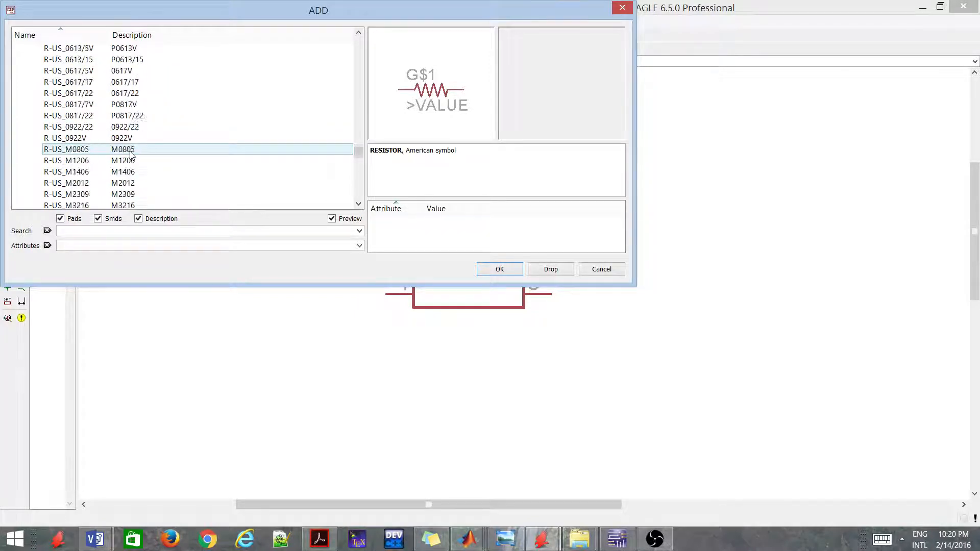
scroll(131, 155, down, 1)
scroll(131, 154, down, 4)
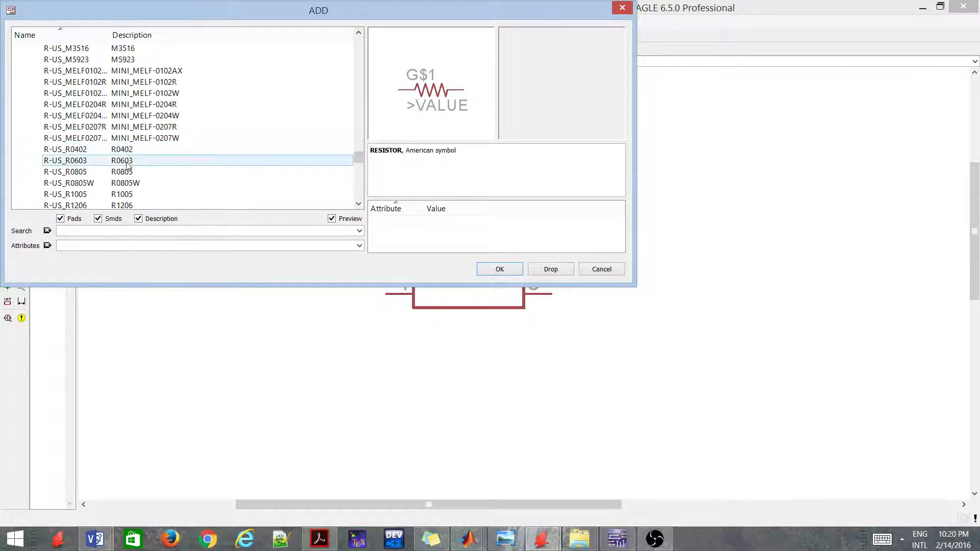
click(117, 172)
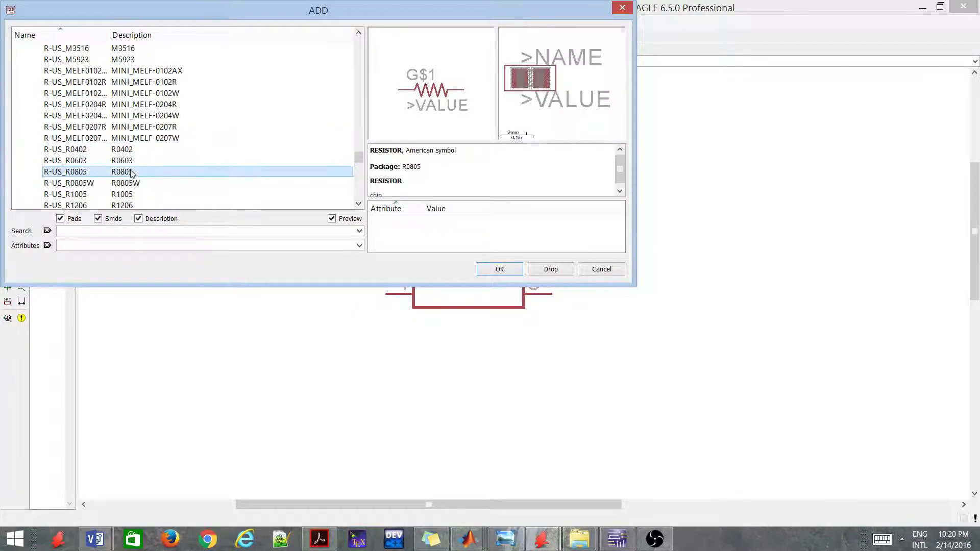
click(83, 161)
click(92, 173)
click(498, 269)
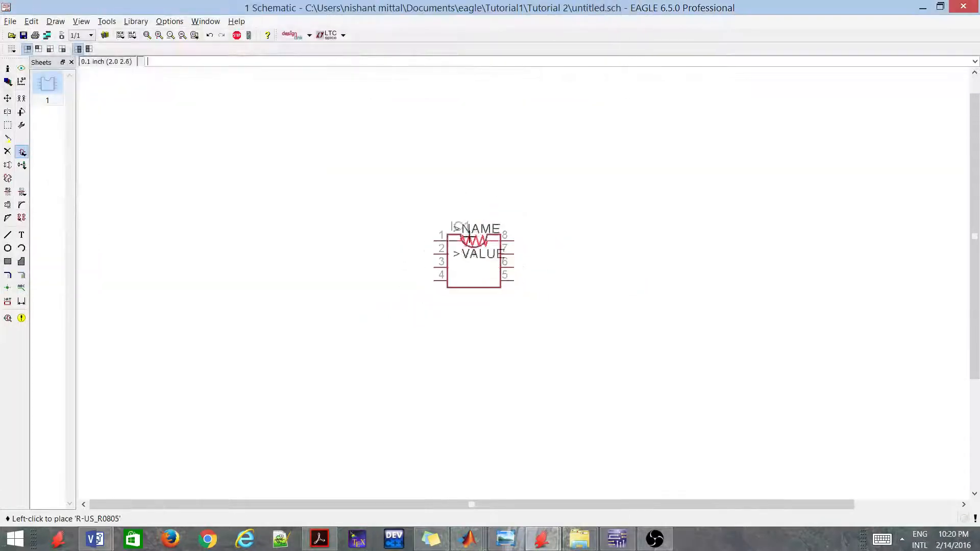
Step: Place three R0805 resistors: one horizontal above IC1, one vertical to its lower left, one rotated 180° to its left; end the Add command
scroll(460, 225, up, 4)
click(480, 162)
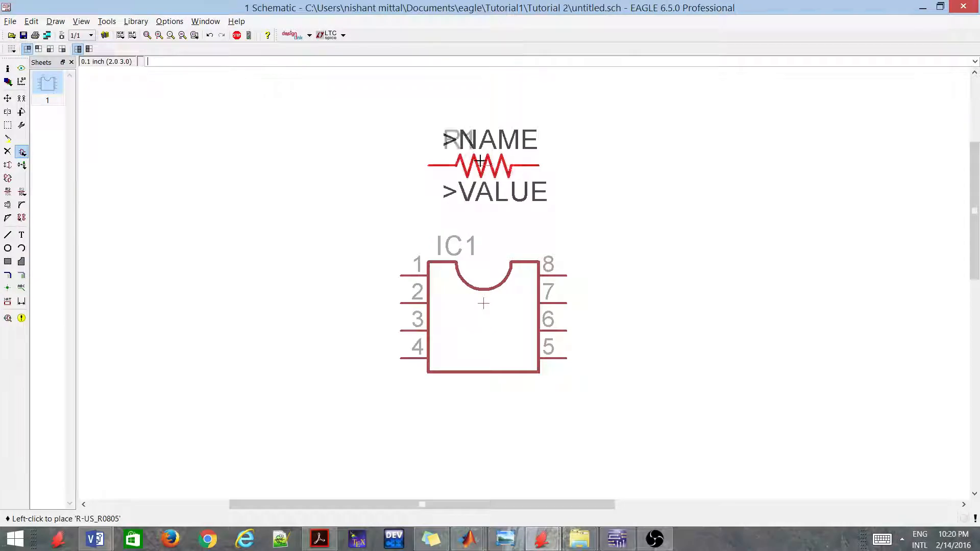
right_click(276, 248)
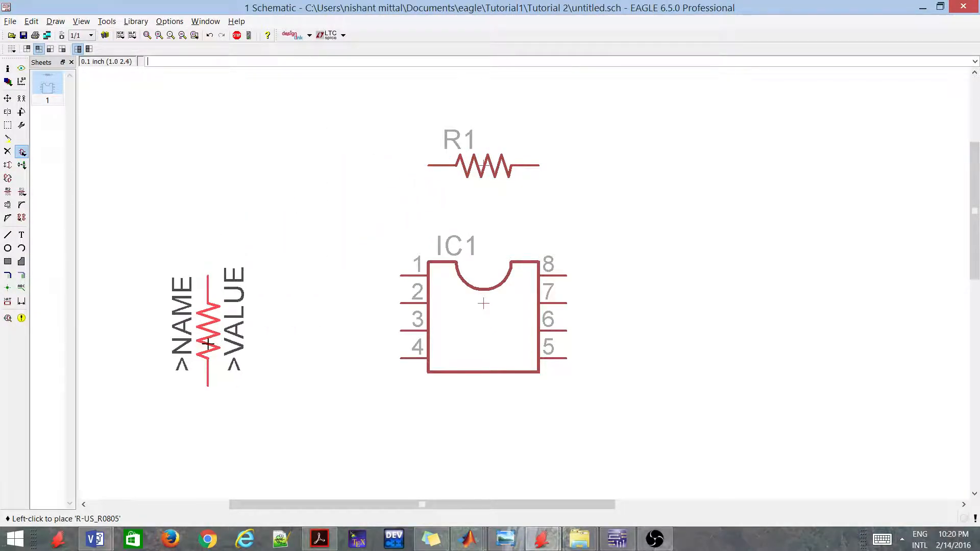
scroll(207, 327, down, 5)
scroll(328, 260, up, 5)
click(436, 320)
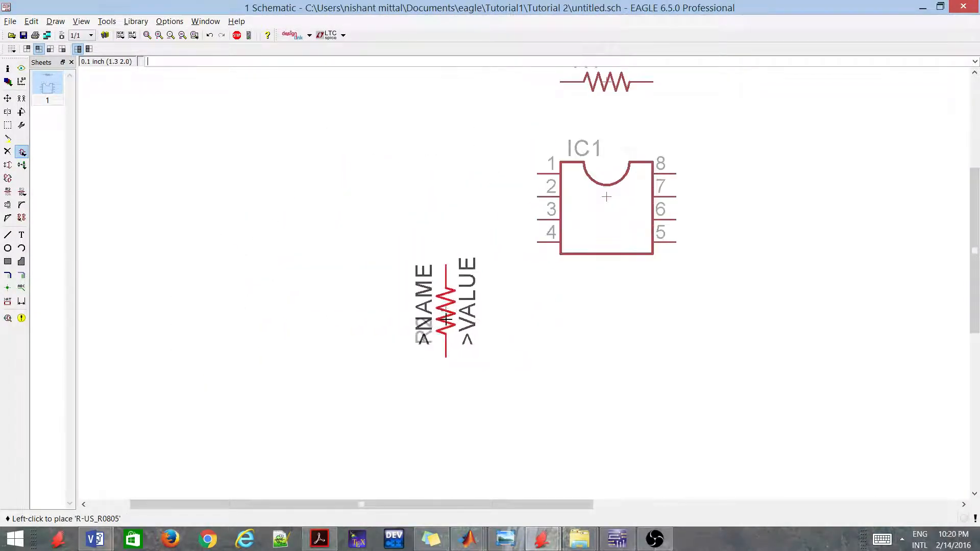
right_click(424, 204)
click(413, 198)
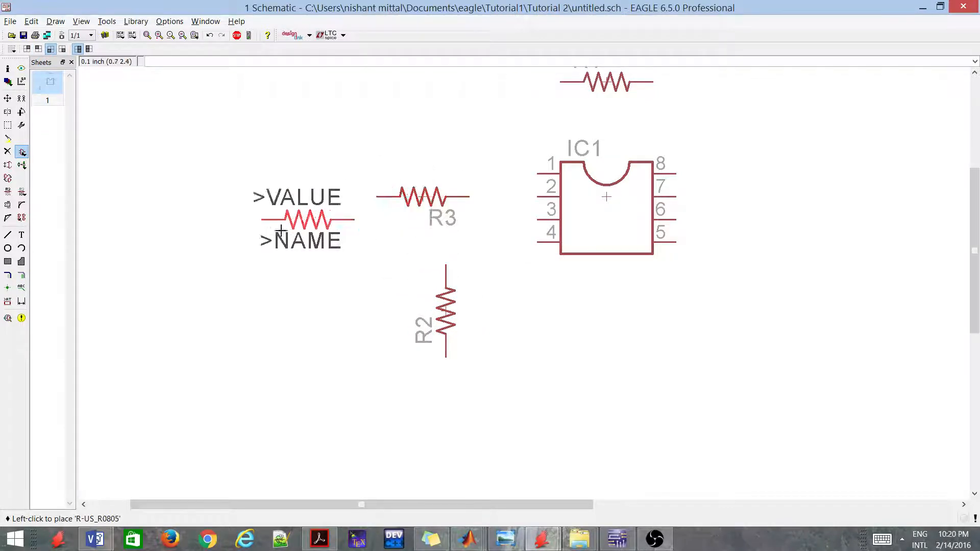
scroll(301, 218, down, 3)
key(Escape)
key(Escape)
scroll(339, 228, up, 3)
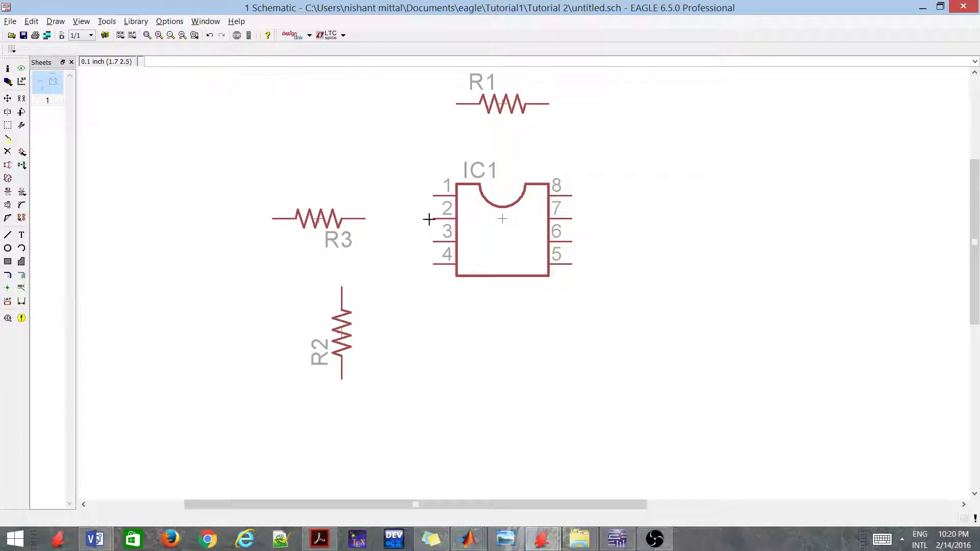
scroll(513, 237, down, 2)
scroll(553, 215, up, 3)
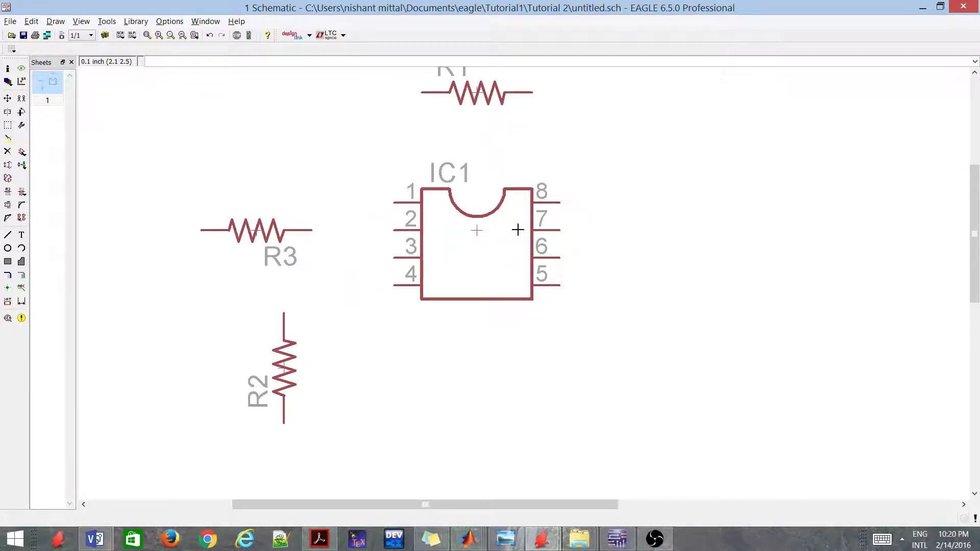
scroll(518, 229, down, 3)
scroll(525, 224, up, 3)
scroll(250, 213, down, 2)
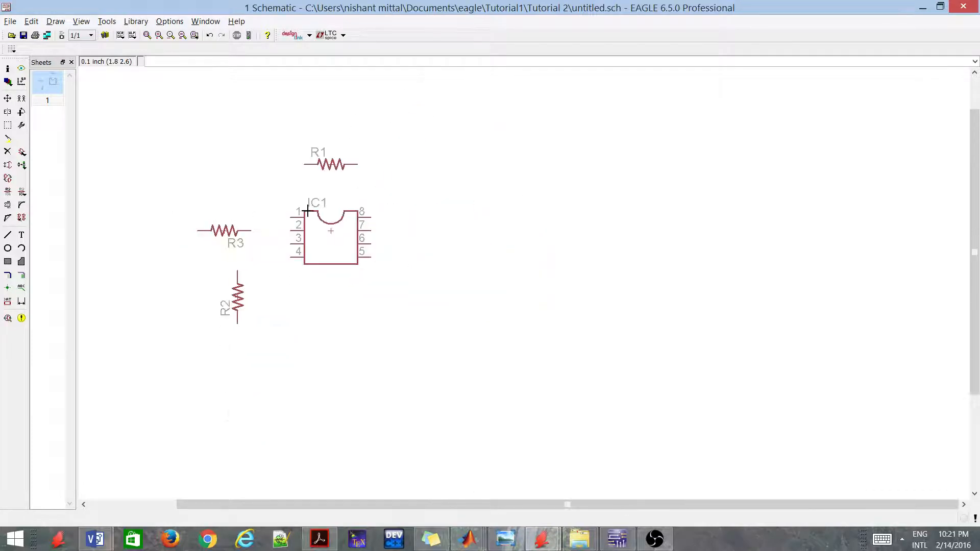
scroll(308, 211, down, 2)
scroll(376, 210, up, 3)
scroll(427, 210, up, 2)
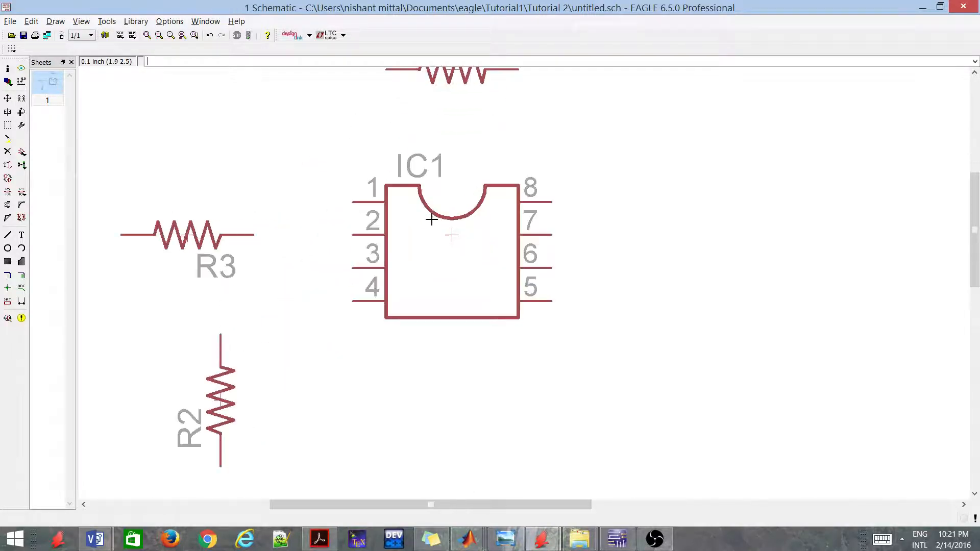
scroll(343, 231, down, 2)
Step: Start adding another part, collapse the R-US_ resistor list and expand the supply1 library of supply symbols
click(22, 151)
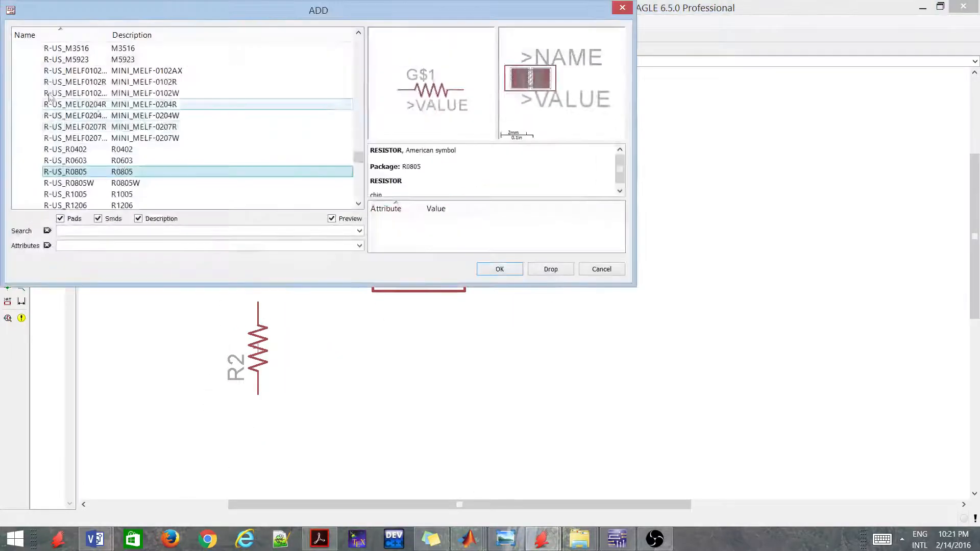
scroll(79, 109, up, 5)
scroll(79, 108, up, 15)
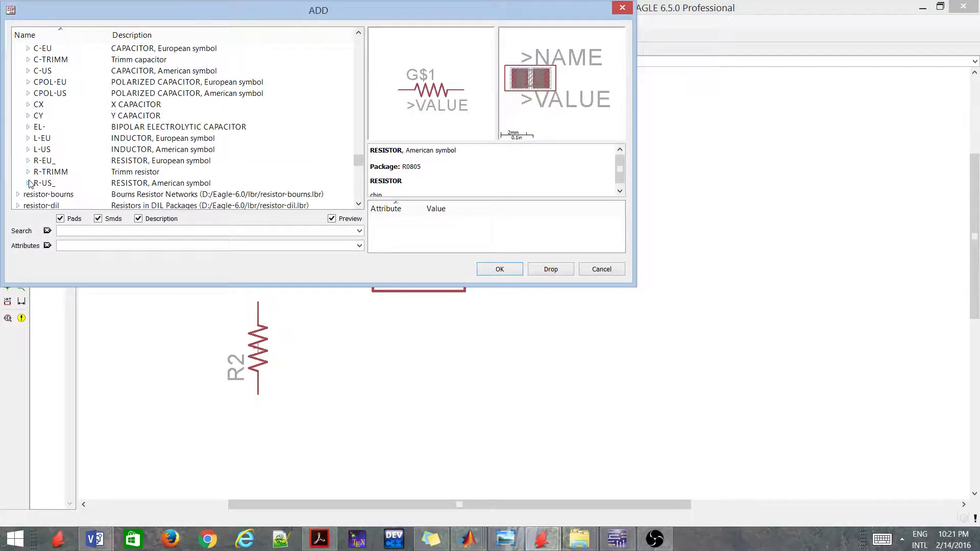
click(85, 105)
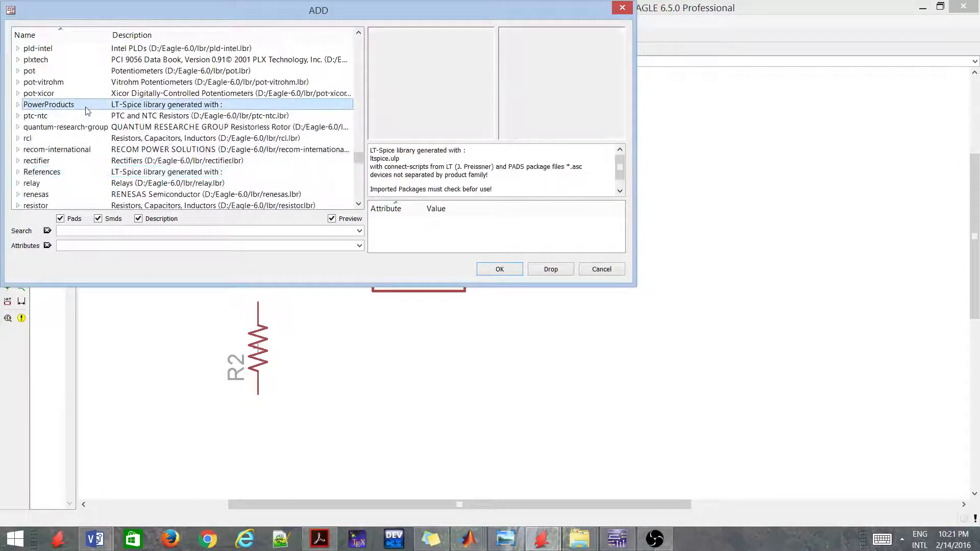
key(s)
key(u)
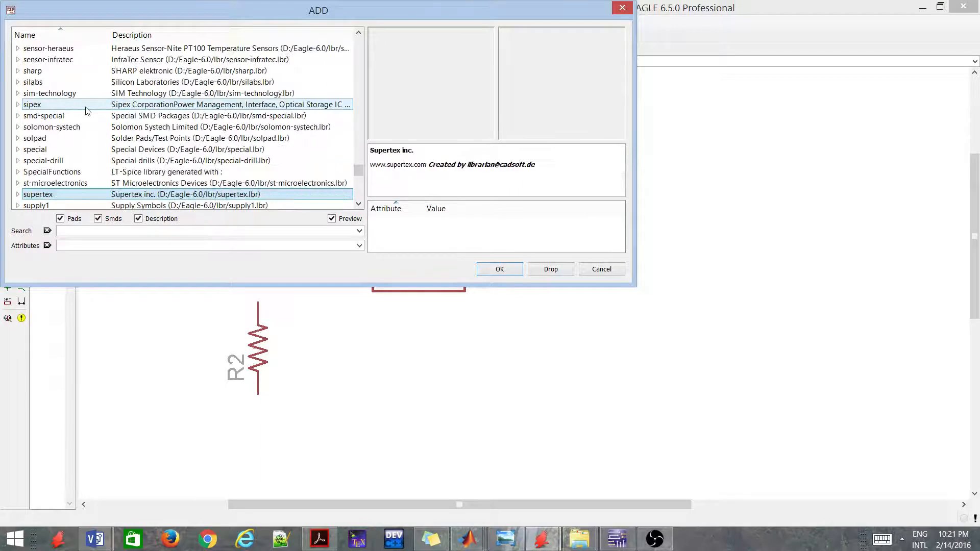
key(p)
key(s)
key(u)
scroll(86, 111, down, 3)
double_click(23, 105)
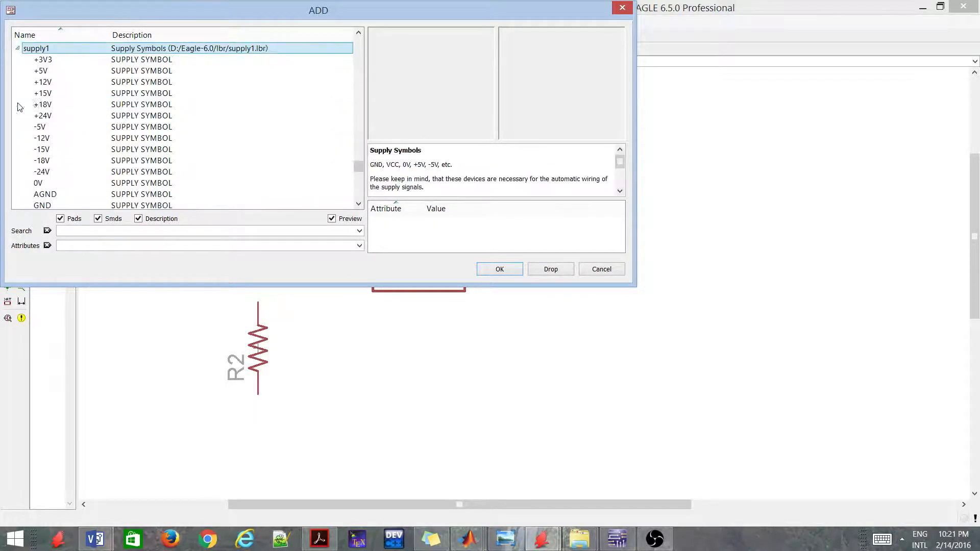
Step: Place one +12V supply symbol from the supply1 library to the right of R1, above the IC's pin 8
scroll(72, 168, down, 5)
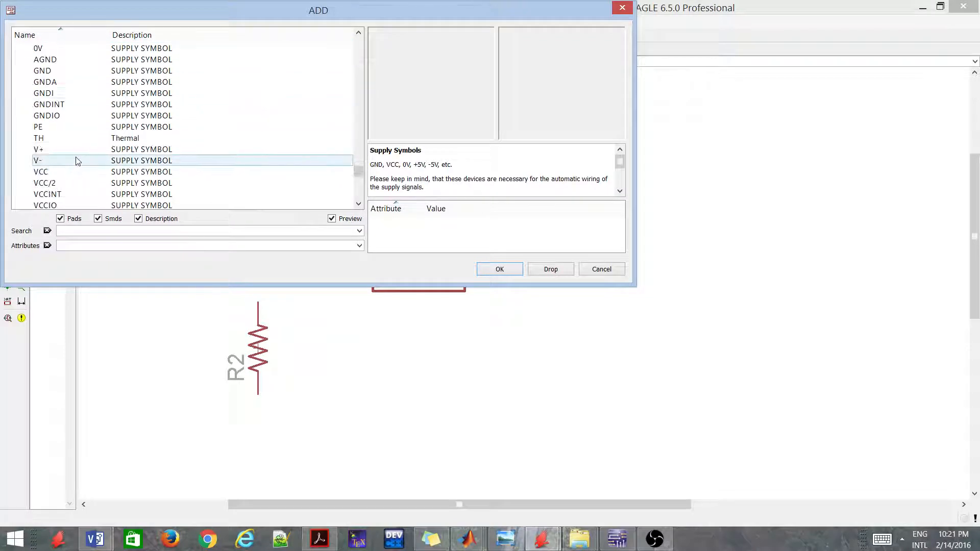
scroll(77, 161, down, 1)
click(76, 149)
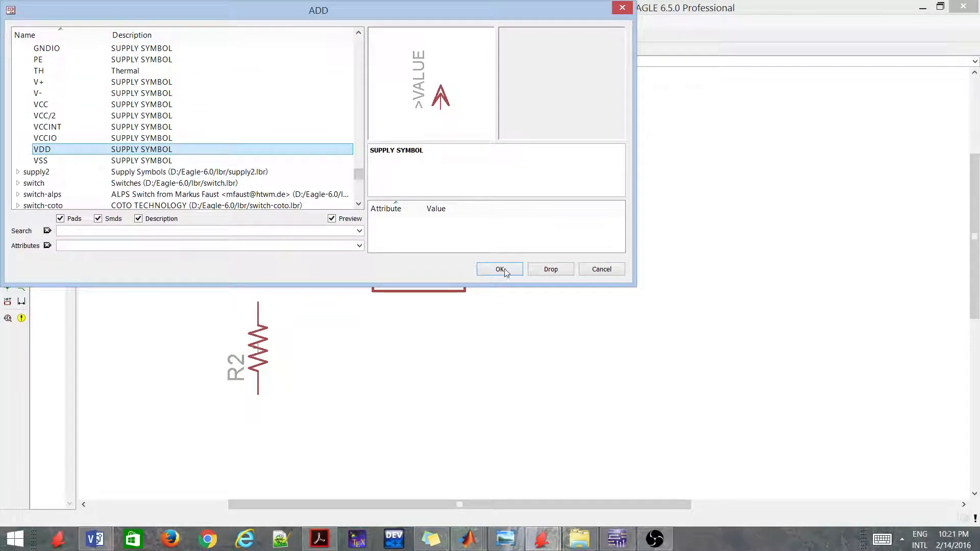
scroll(203, 125, up, 8)
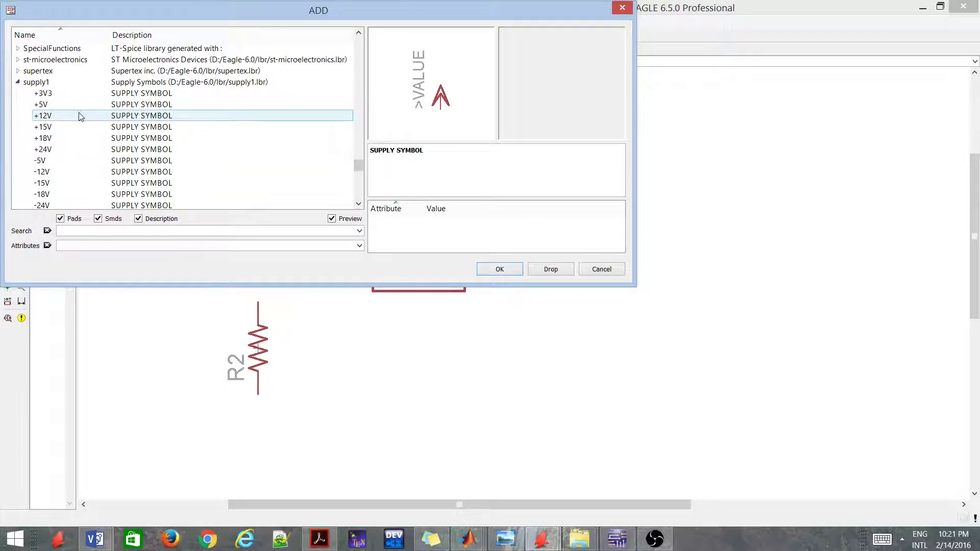
double_click(79, 117)
scroll(545, 145, up, 2)
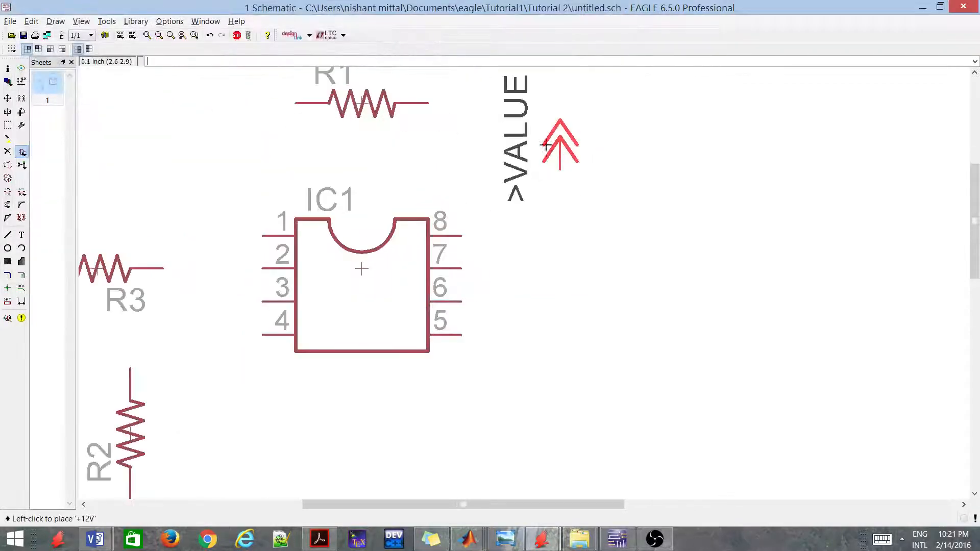
scroll(545, 145, down, 3)
key(Escape)
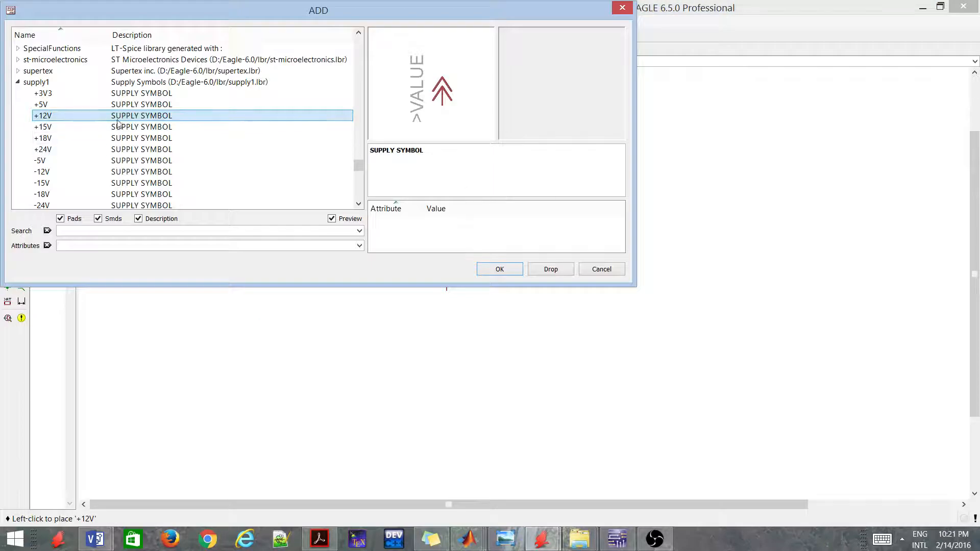
Step: Place one -12V supply symbol from the supply1 library between R2 and IC1, below pin 4, and end the Add command
double_click(105, 172)
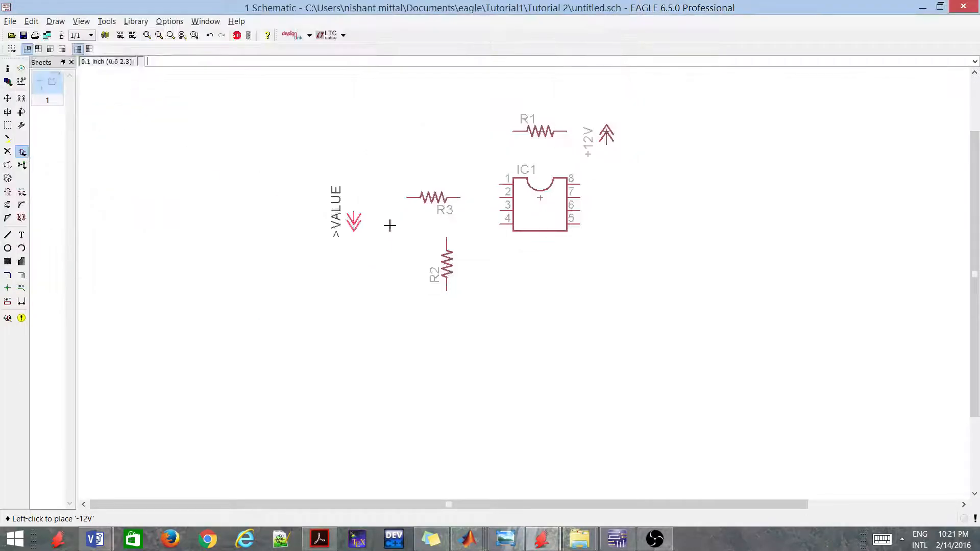
scroll(485, 247, up, 2)
click(474, 258)
scroll(396, 218, down, 4)
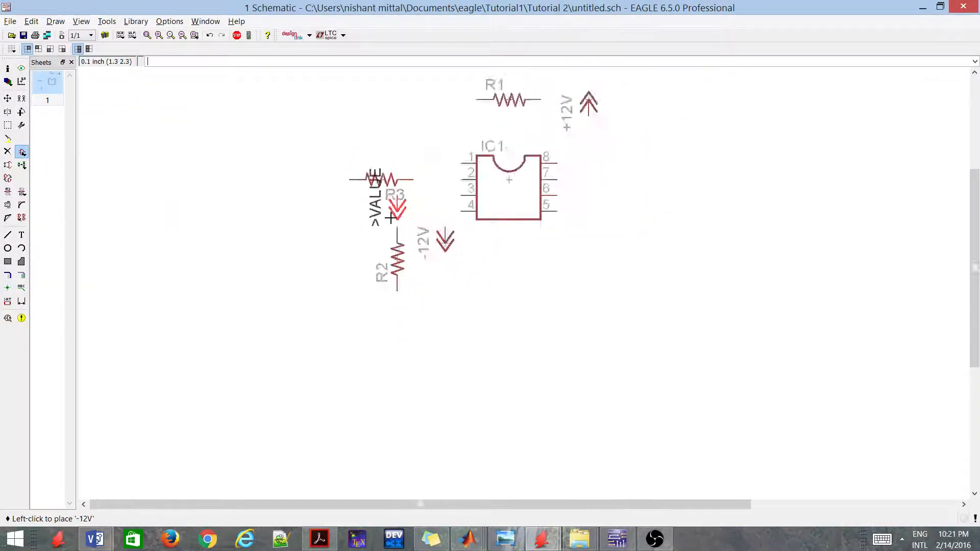
key(Escape)
key(Escape)
Step: Move resistor R2 slightly left, away from the -12V symbol, keeping it below R3
scroll(467, 189, up, 3)
scroll(503, 209, down, 3)
scroll(540, 166, up, 3)
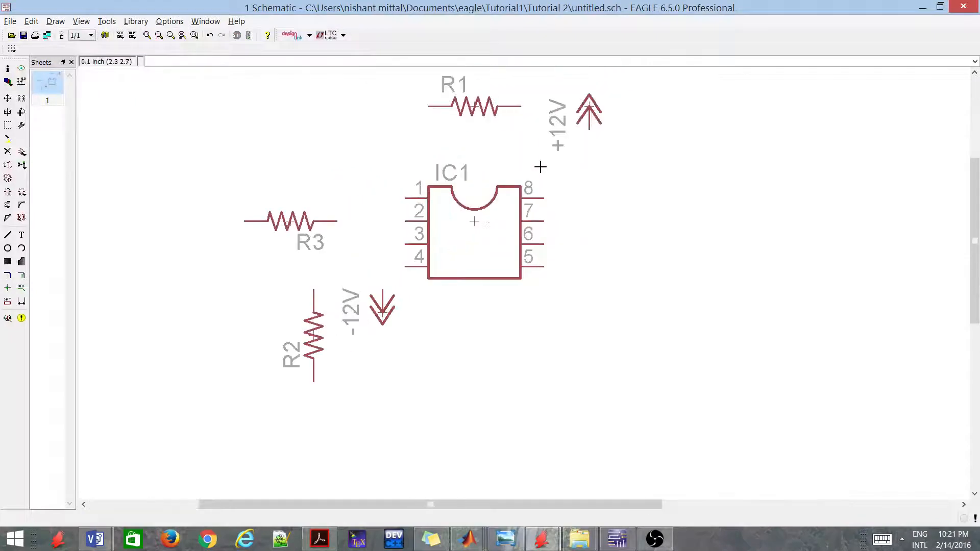
click(7, 235)
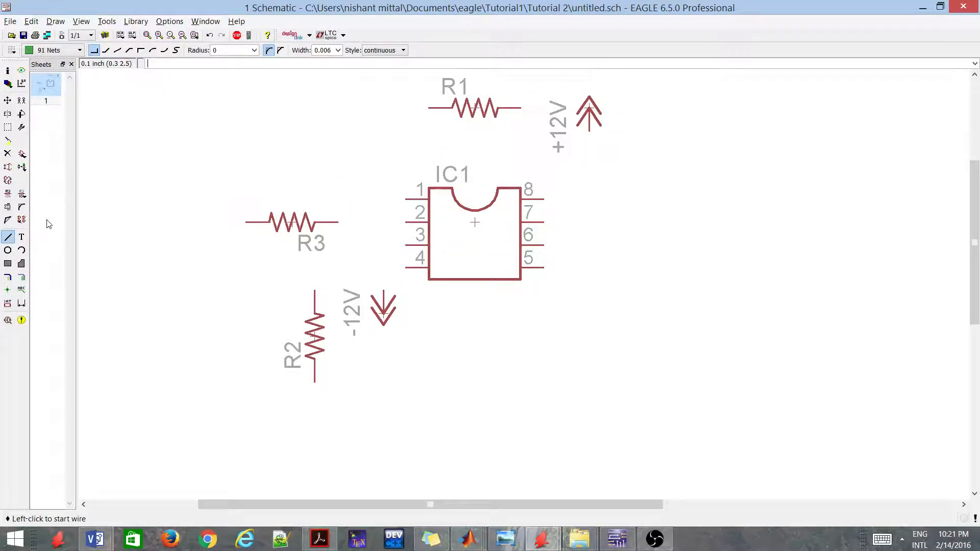
click(7, 100)
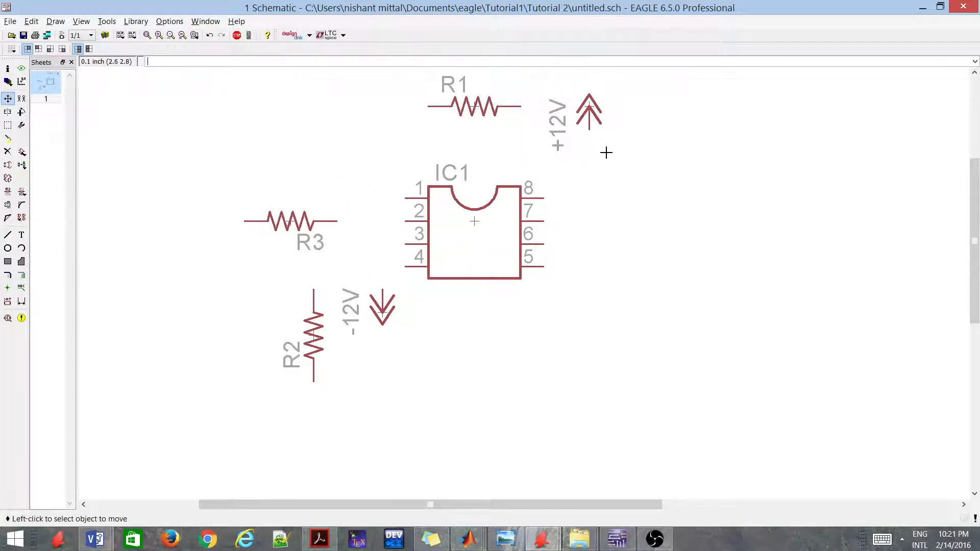
scroll(475, 233, down, 2)
scroll(475, 232, up, 2)
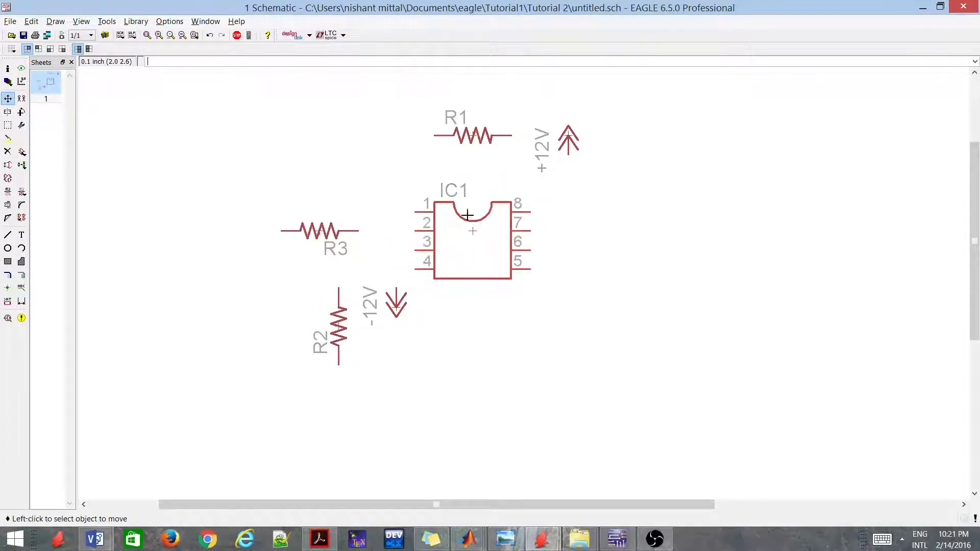
click(352, 338)
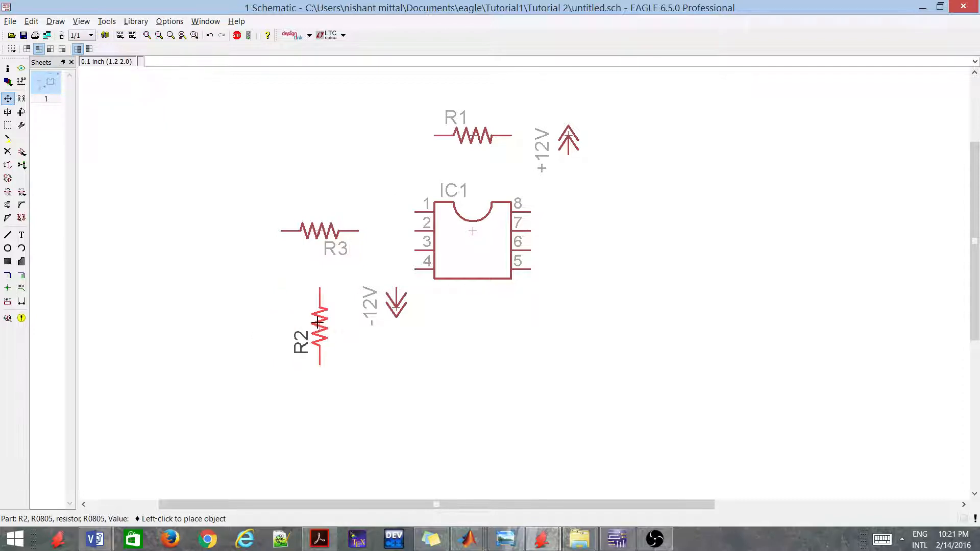
click(321, 327)
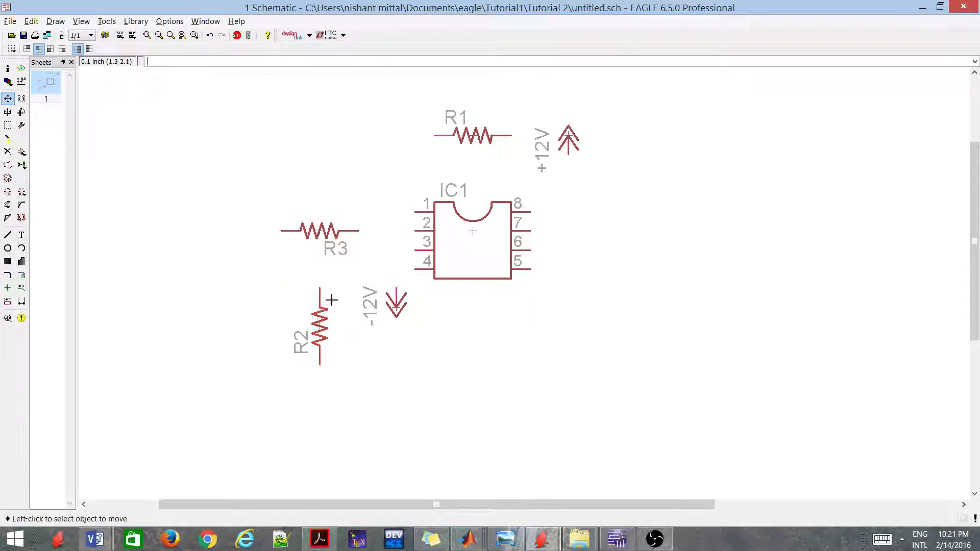
Step: Try moving the +12V symbol higher and R1 down closer to IC1
click(561, 142)
click(561, 103)
click(483, 135)
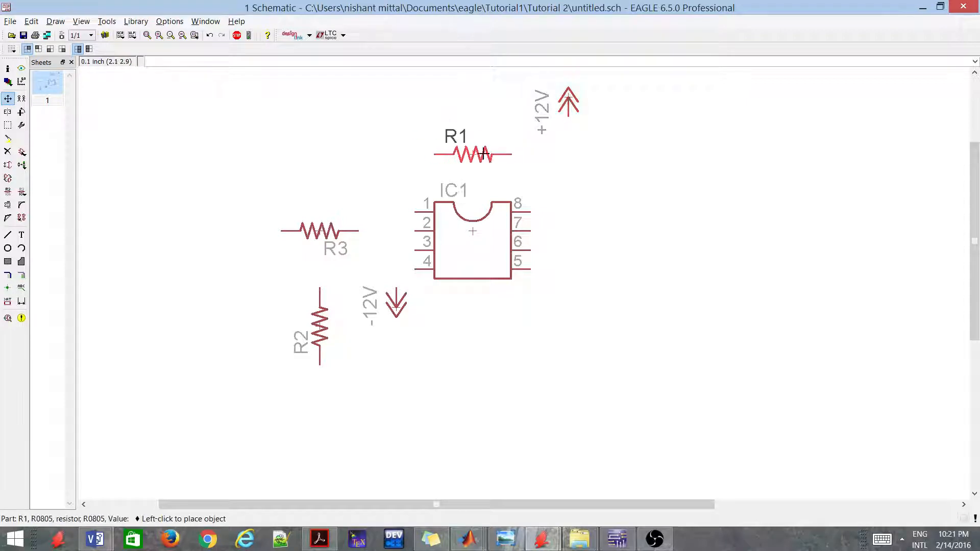
click(483, 154)
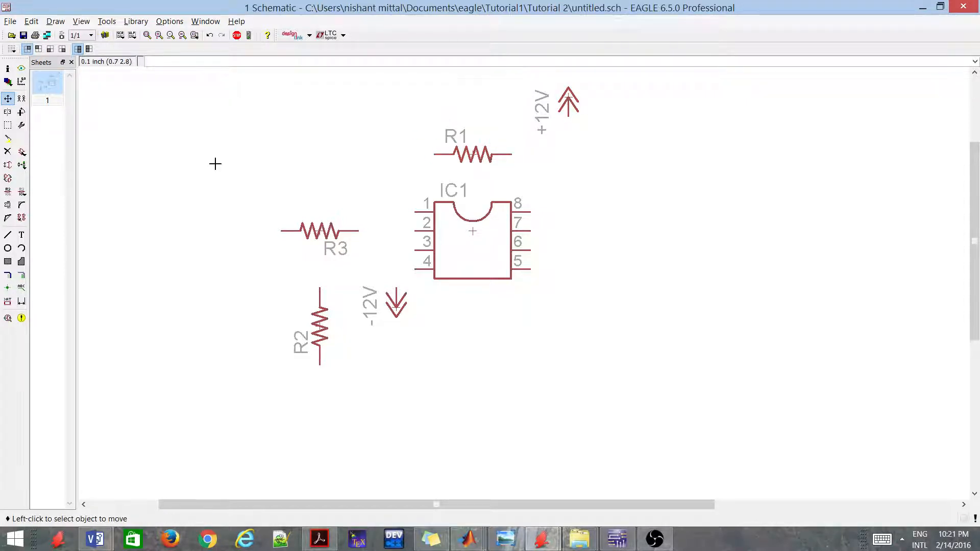
Step: Move the +12V symbol down to just above IC1's pin 8 level, and shift R1 up and slightly right
click(564, 103)
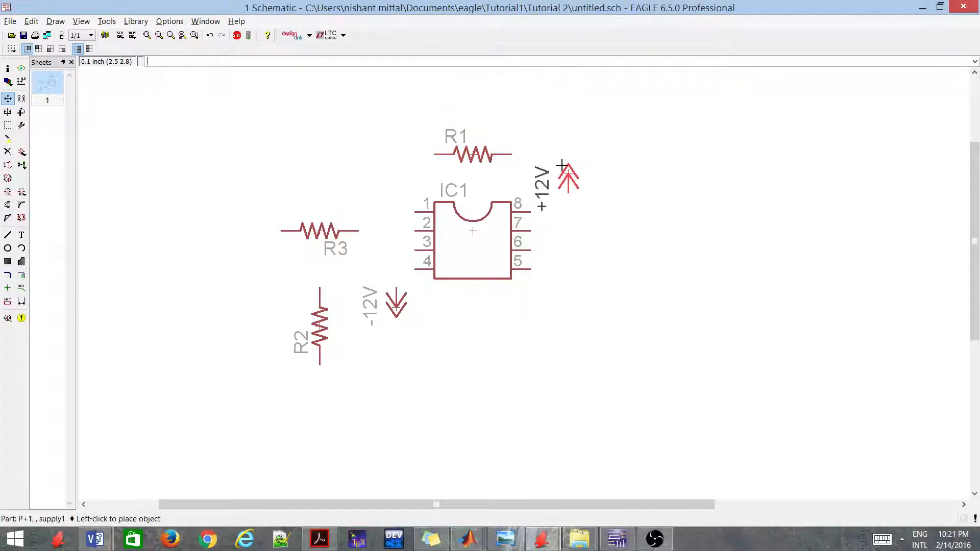
click(564, 160)
click(475, 155)
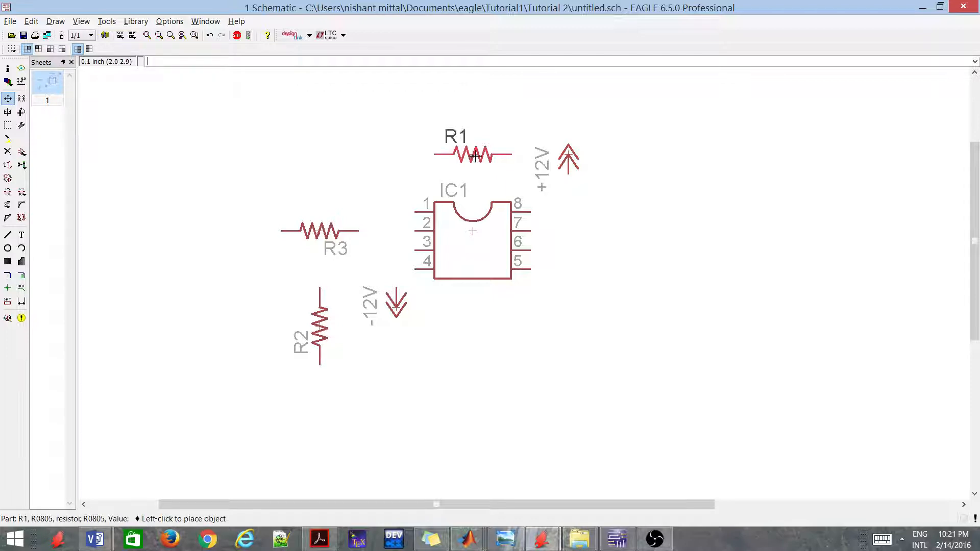
click(494, 118)
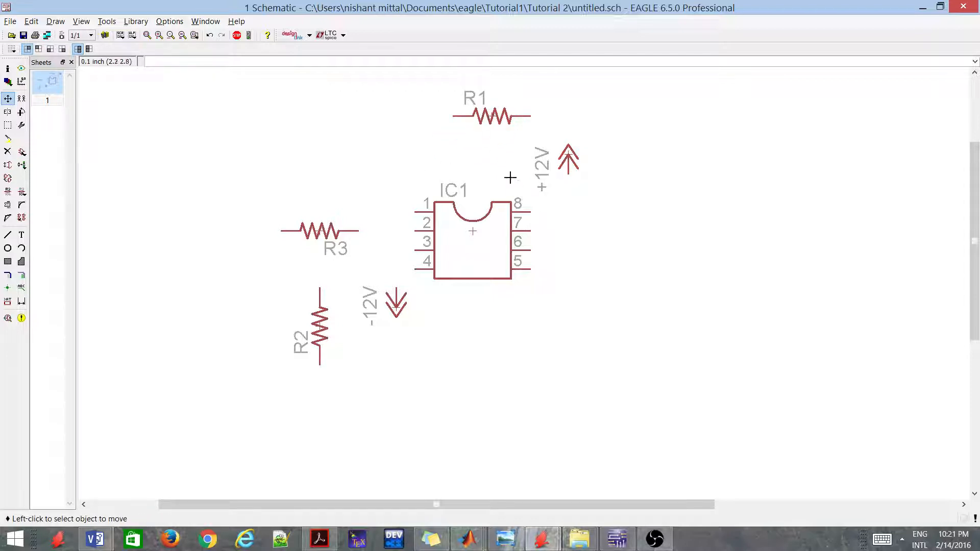
Step: Wire the +12V symbol to IC1's pin 8, and route IC1's pin 6 around +12V to R1's right end
click(8, 235)
click(568, 173)
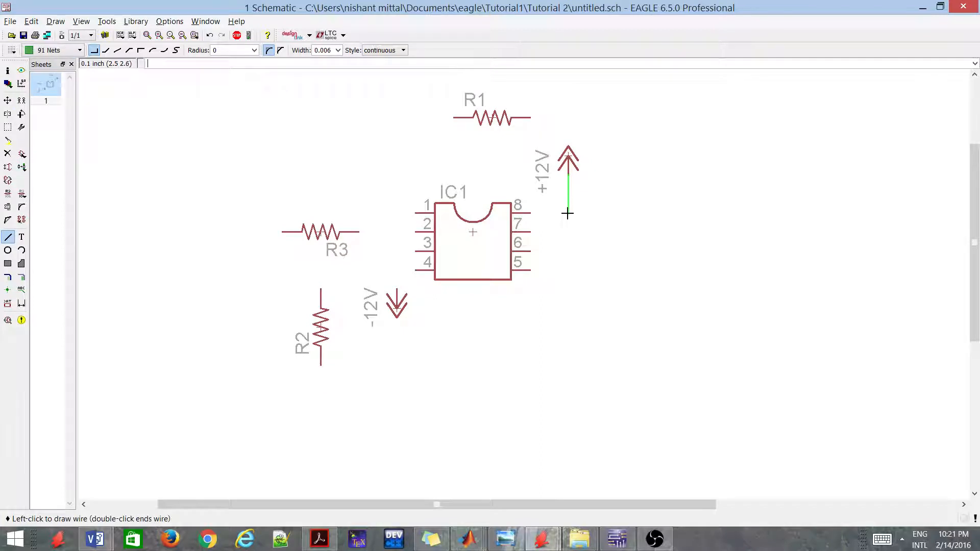
click(522, 207)
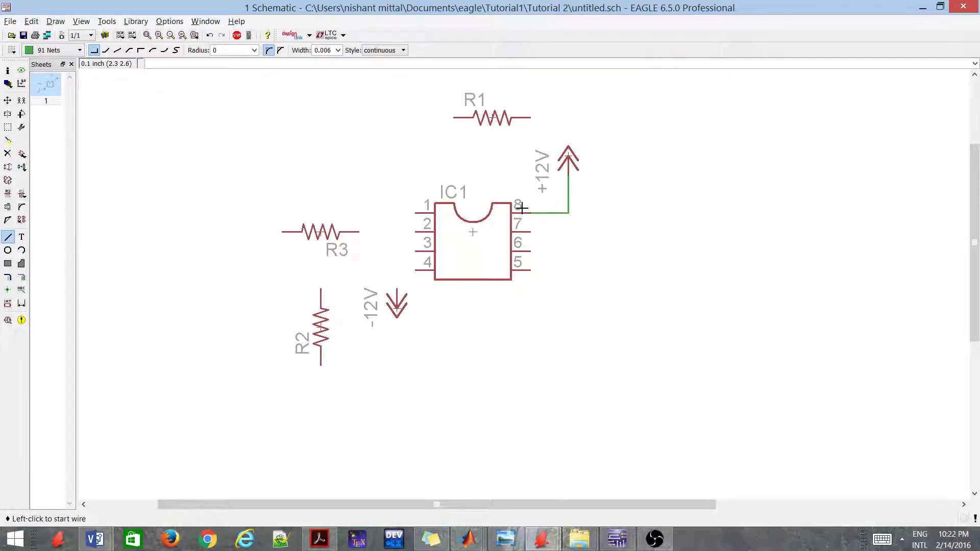
click(533, 251)
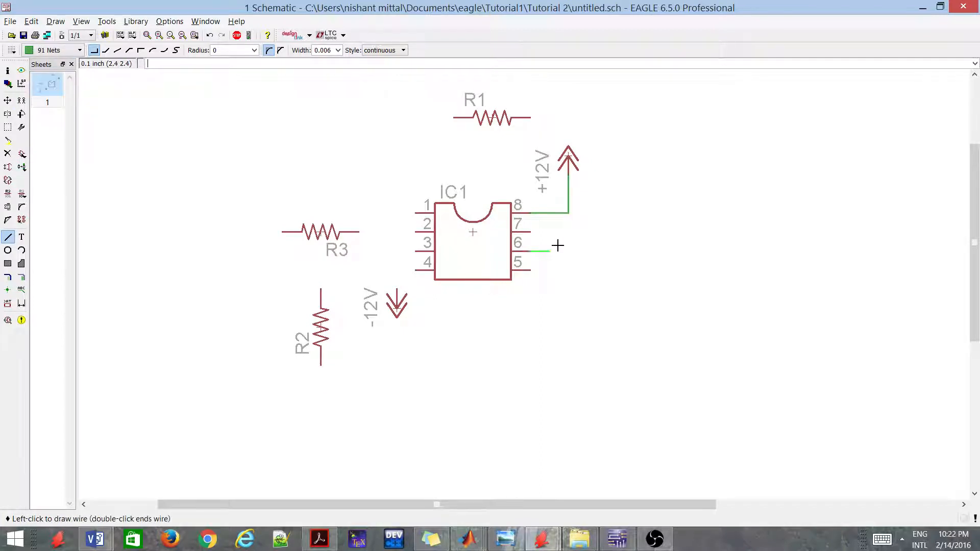
click(616, 124)
click(531, 118)
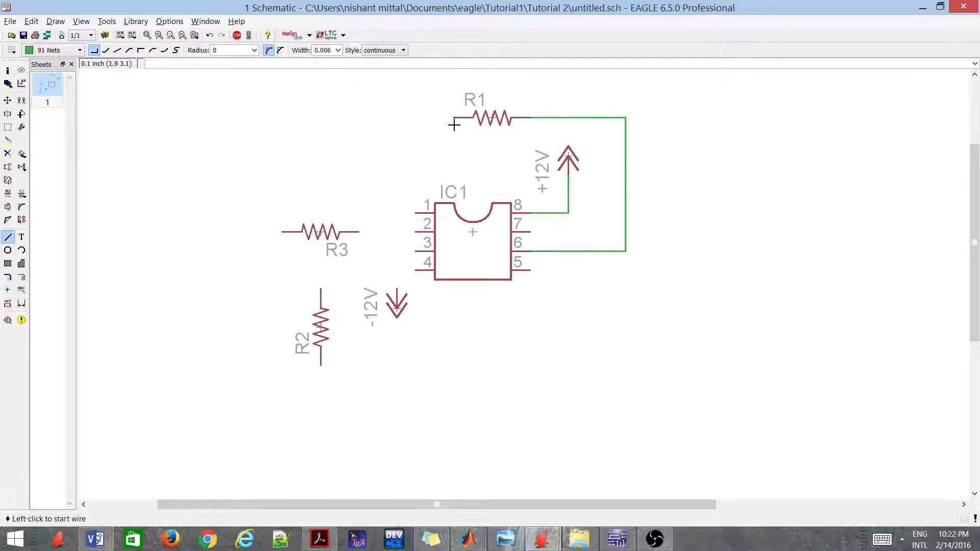
Step: Wire R1's left end down to IC1's pin 2 and connect R3's right end to that wire
click(455, 119)
click(396, 232)
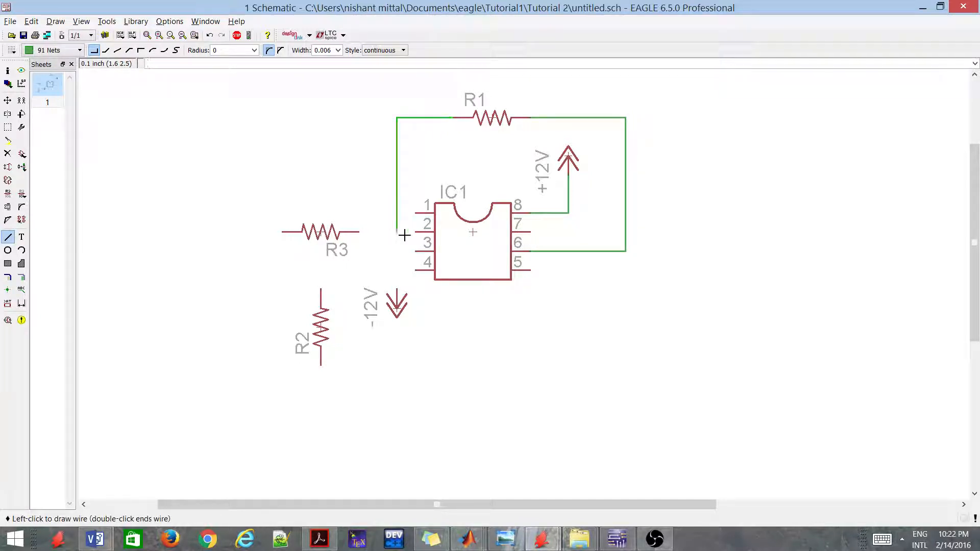
click(410, 233)
click(359, 232)
click(391, 233)
Step: Start adding another part, collapse the supply1 library and jump to the libraries beginning with "con"
scroll(403, 235, up, 1)
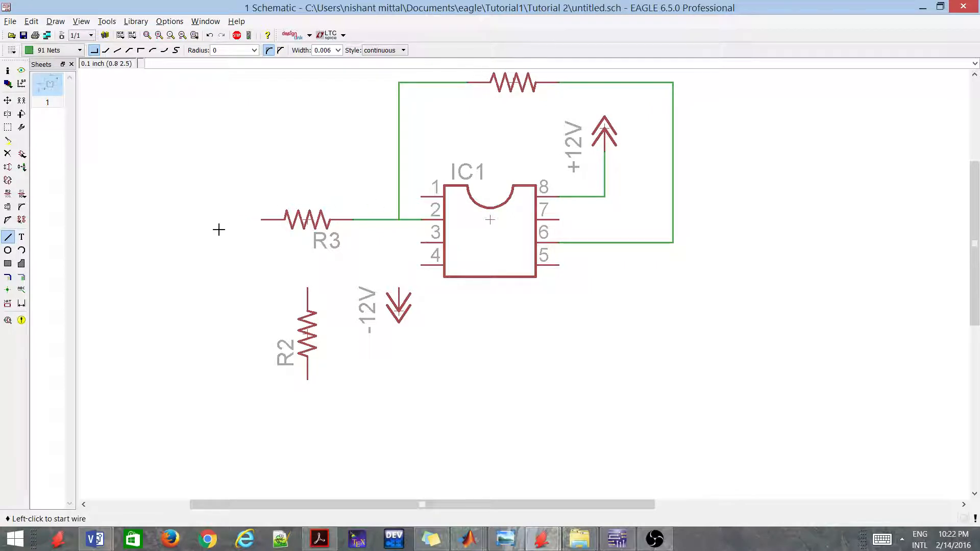
click(22, 154)
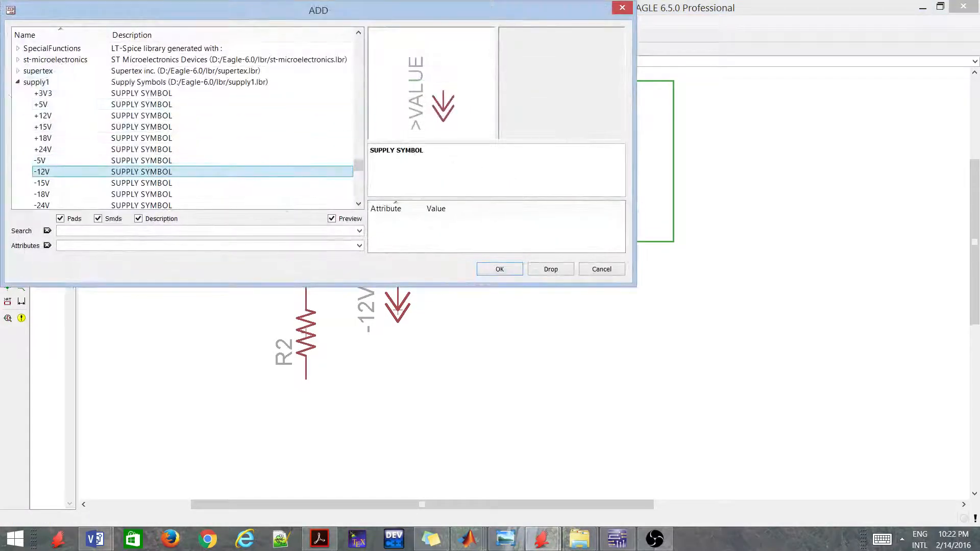
click(16, 83)
click(73, 112)
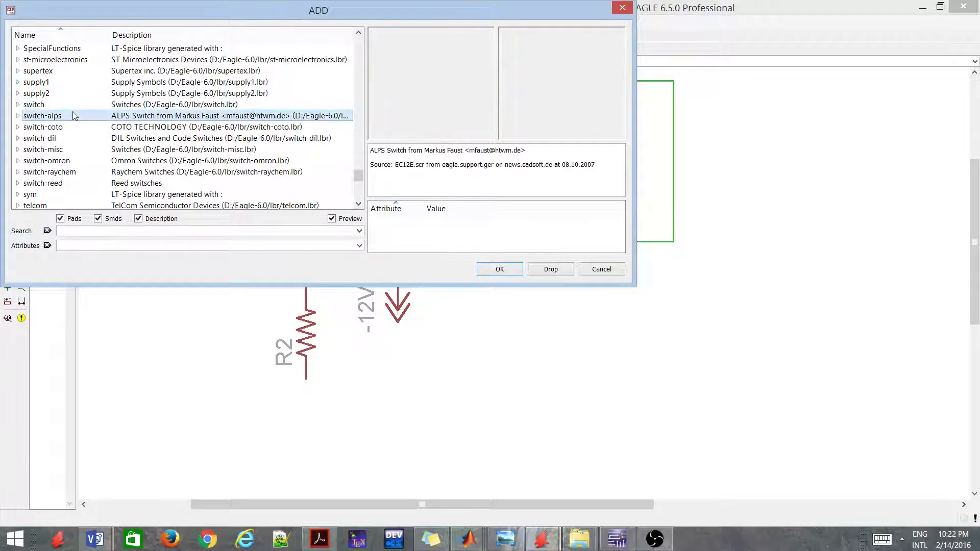
text(con)
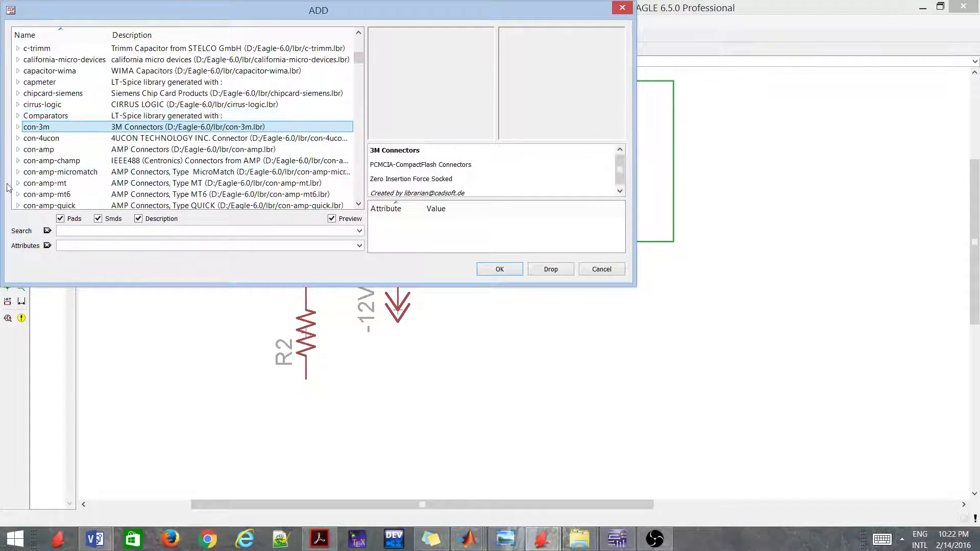
Step: Browse the connector libraries and expand con-amp-quick
scroll(46, 176, down, 1)
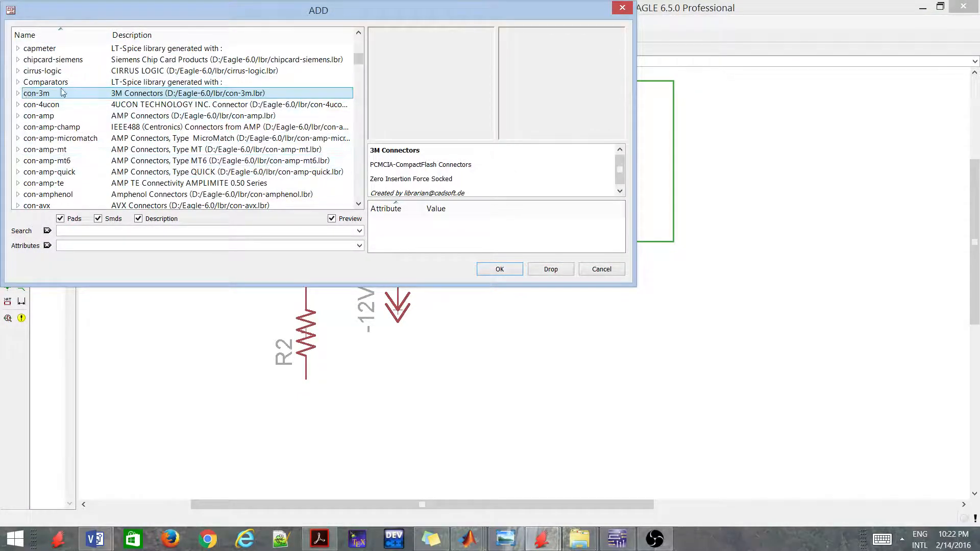
scroll(91, 168, down, 1)
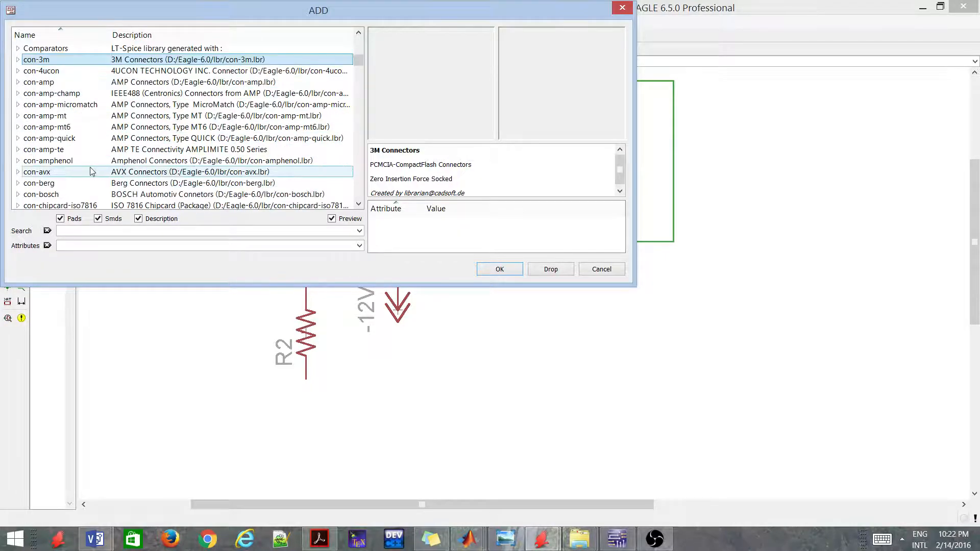
scroll(91, 174, down, 3)
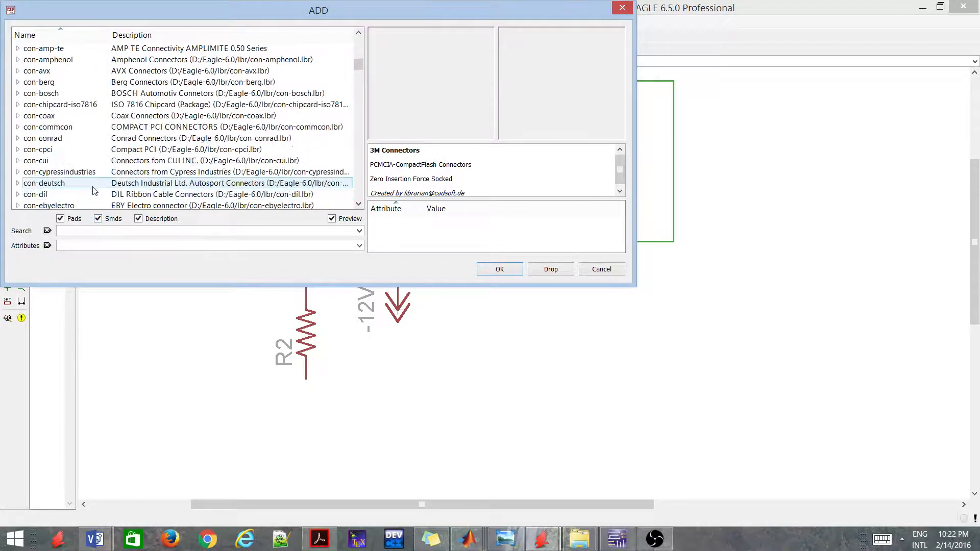
scroll(92, 191, down, 1)
scroll(95, 183, up, 6)
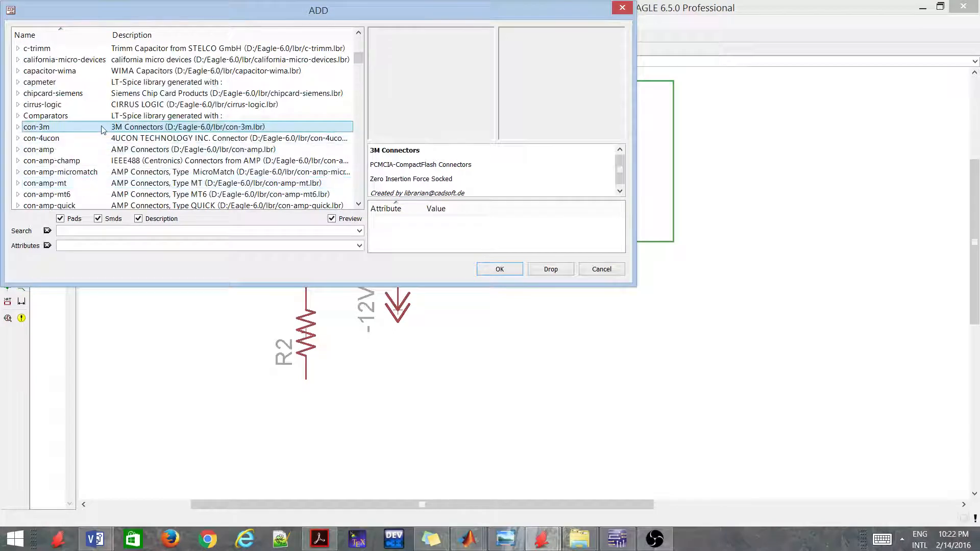
click(66, 206)
scroll(51, 173, down, 1)
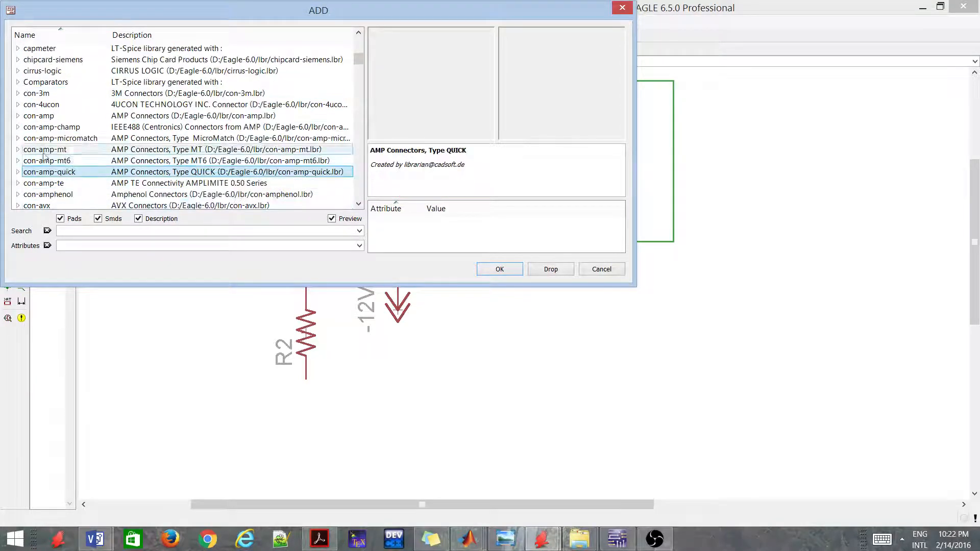
click(17, 172)
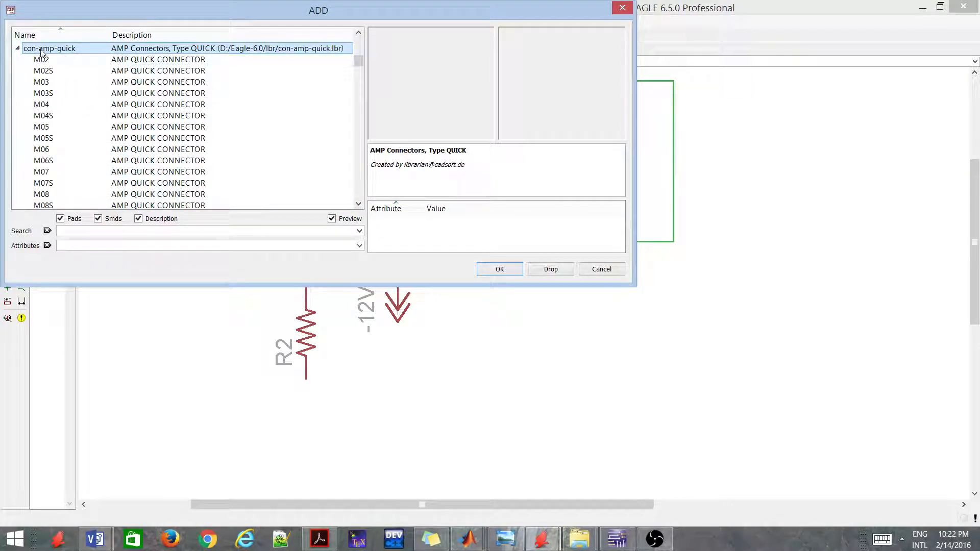
Step: Compare the M03, M04 and M02 connectors, place one M02 to the left of R3, and end the Add command
click(74, 58)
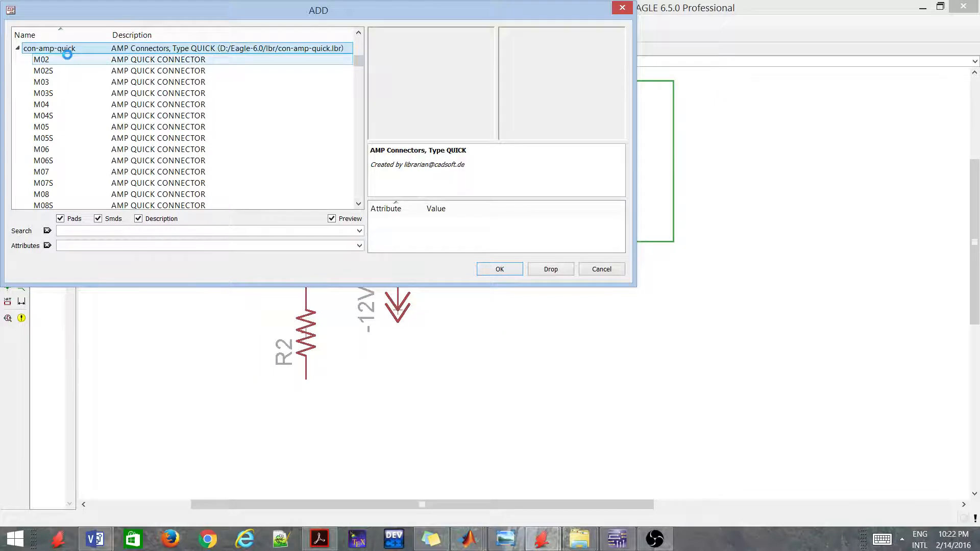
click(80, 86)
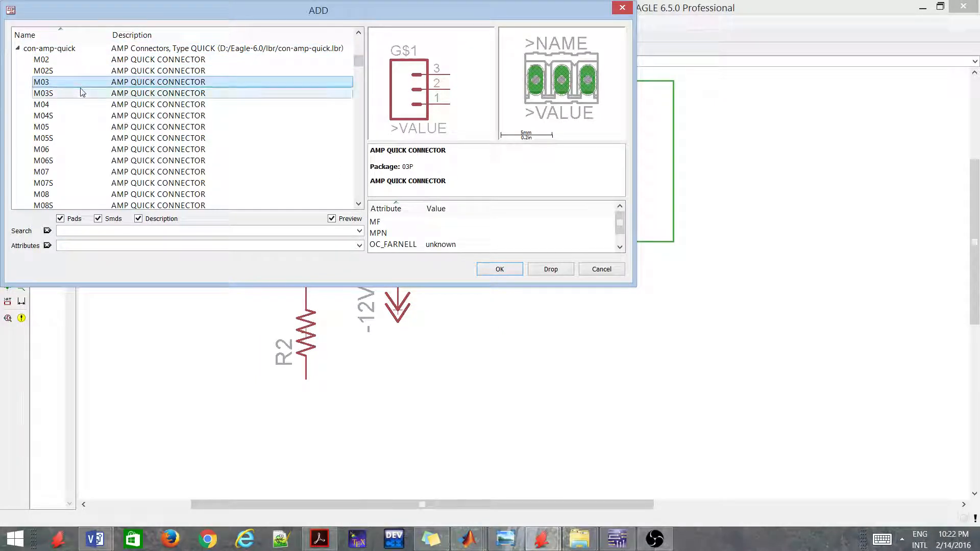
click(86, 104)
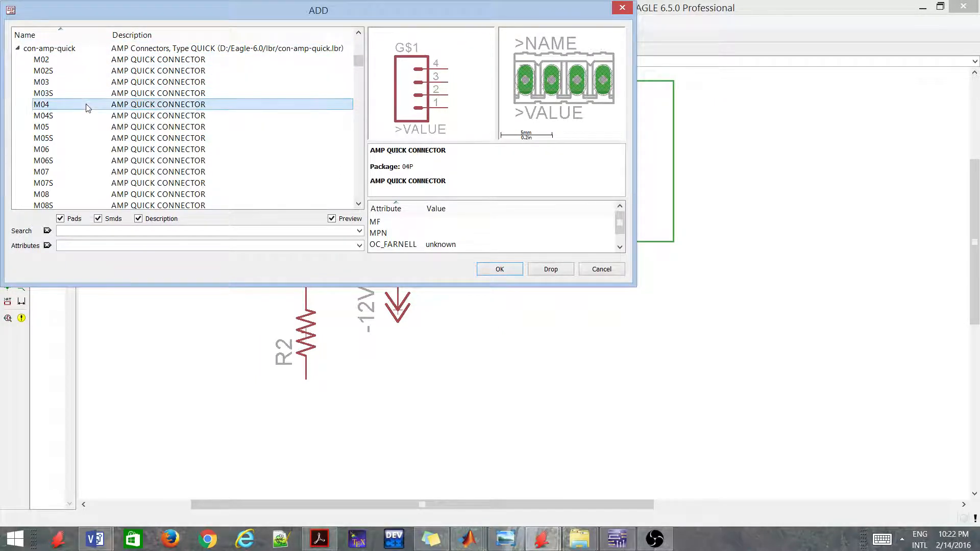
click(81, 63)
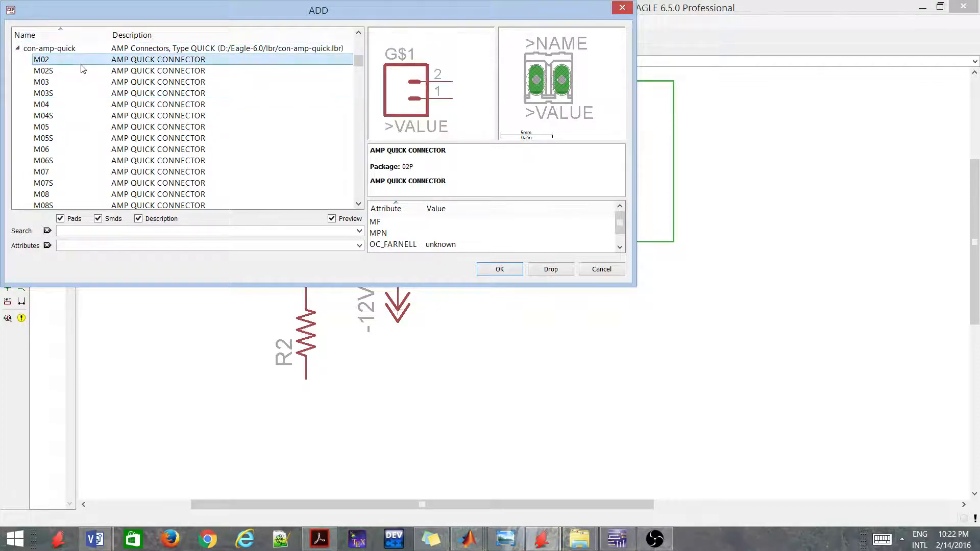
double_click(82, 64)
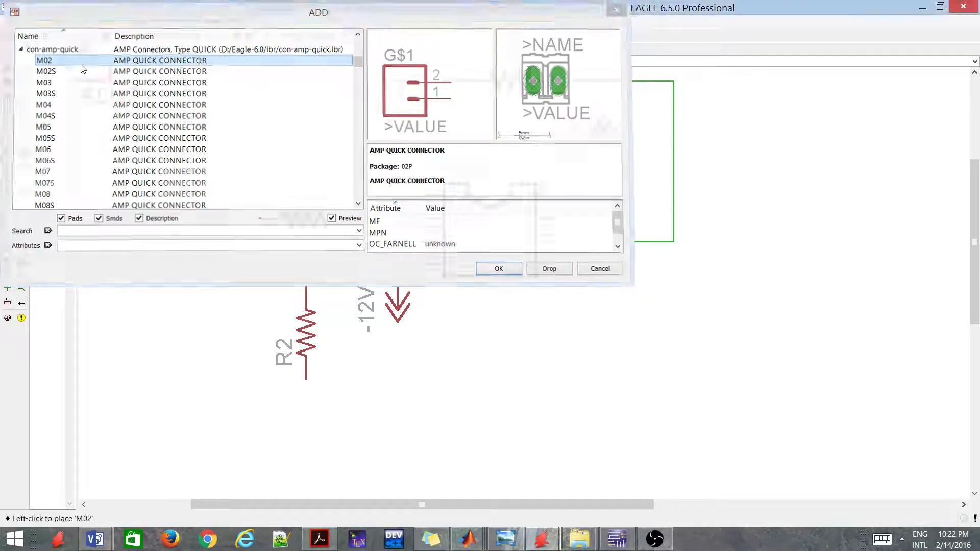
scroll(165, 262, up, 2)
click(149, 279)
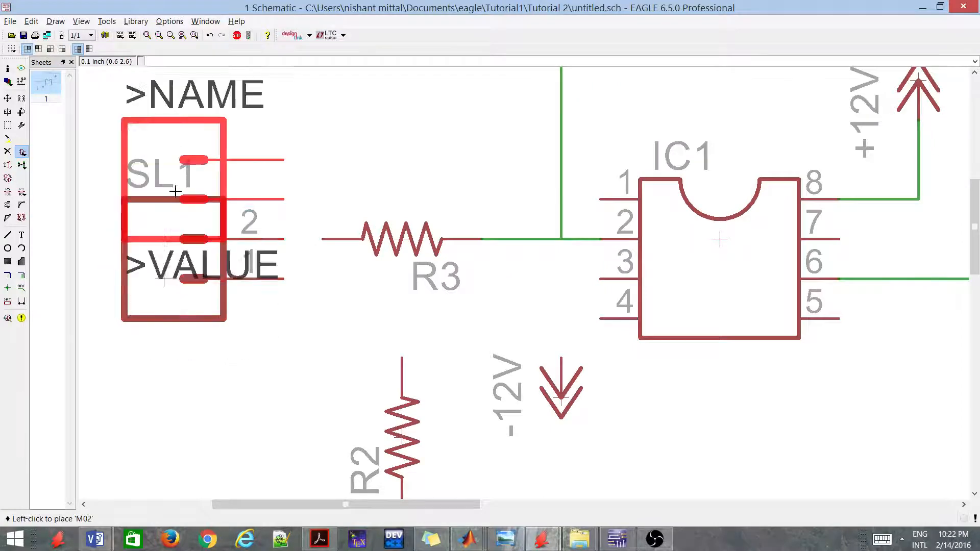
scroll(182, 181, down, 3)
key(Escape)
key(Escape)
Step: Wire R3's left end to pin 2 of connector SL1
scroll(209, 217, up, 2)
scroll(209, 217, up, 1)
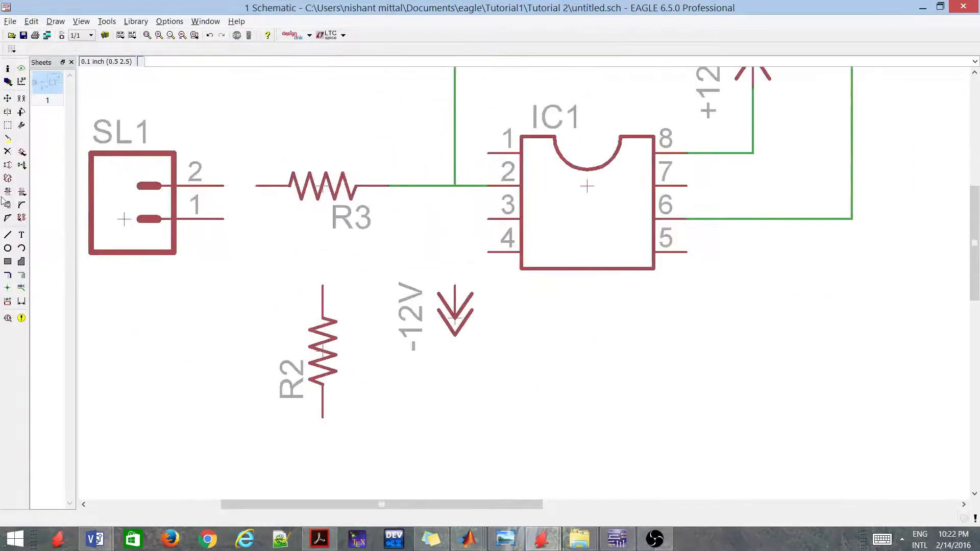
click(8, 234)
click(259, 187)
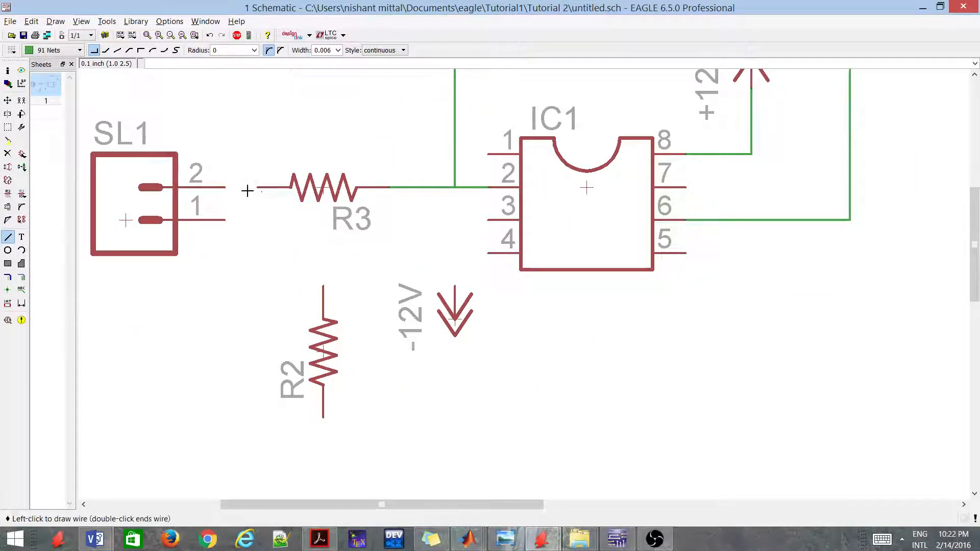
click(226, 188)
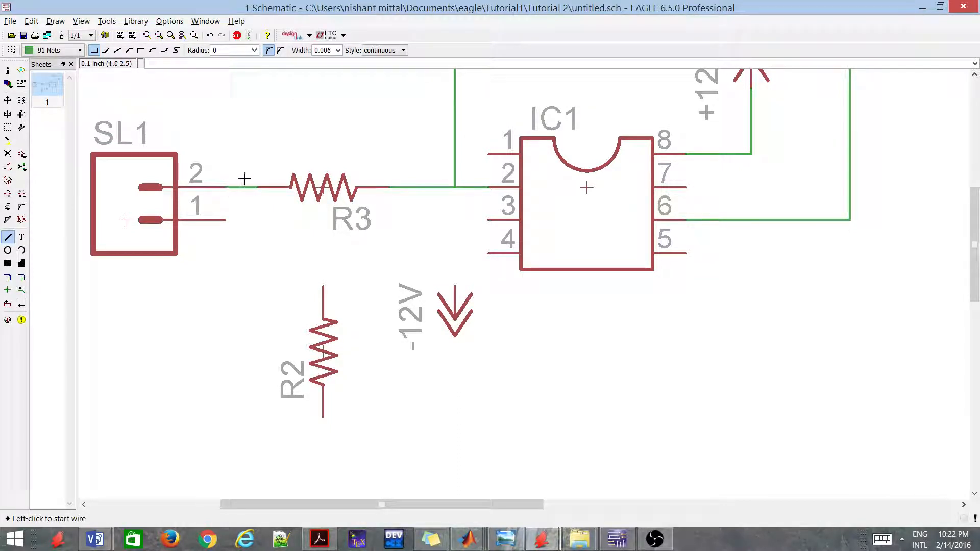
Step: Start adding another part, collapse con-amp-quick and expand the supply1 library
scroll(335, 208, down, 2)
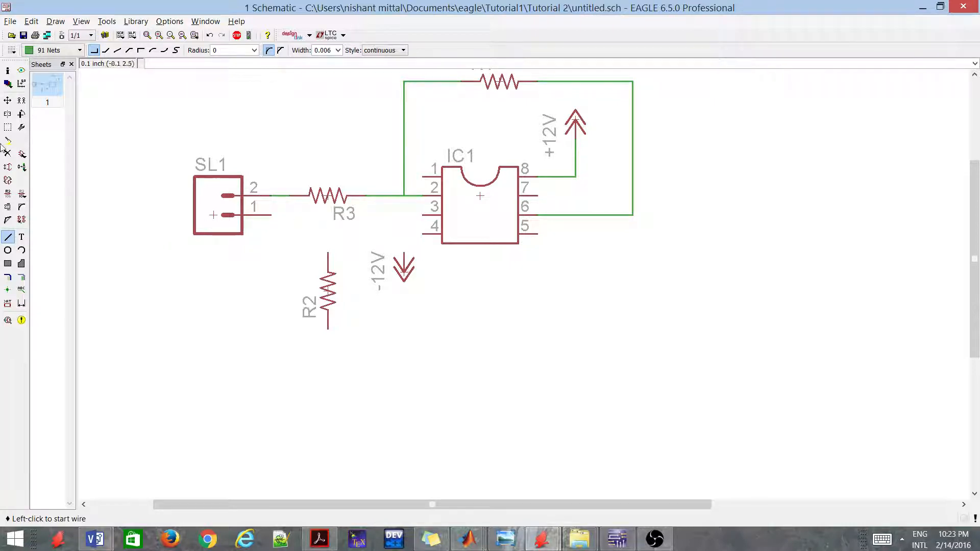
click(21, 153)
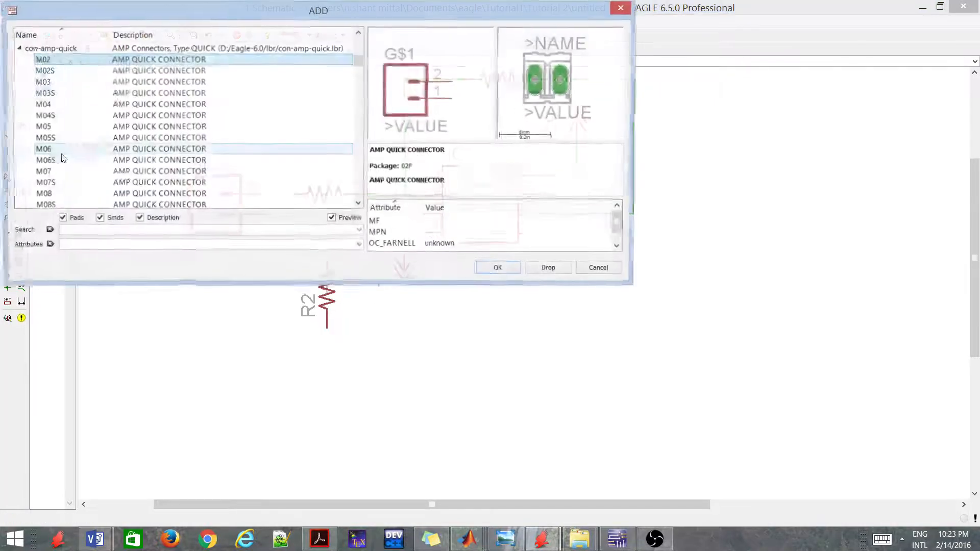
click(17, 48)
click(79, 127)
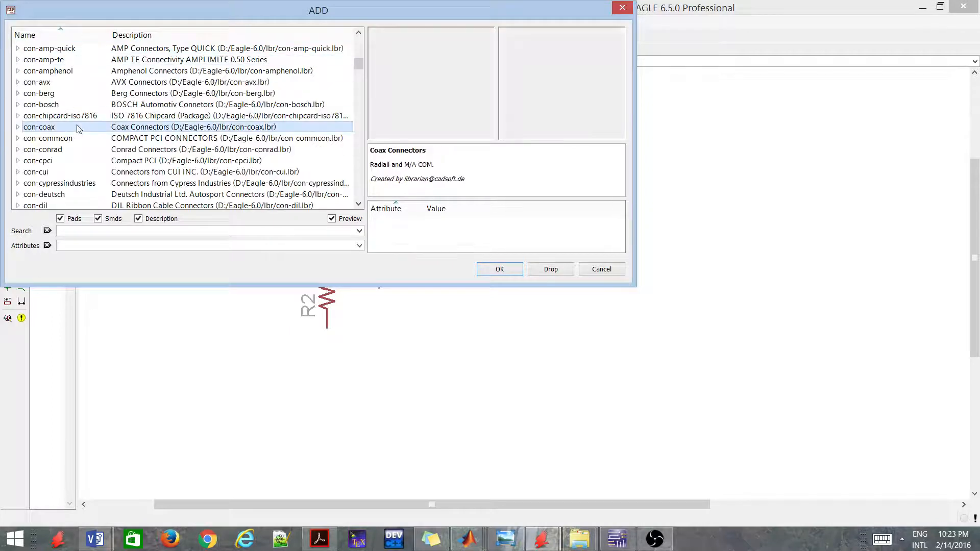
text(su)
scroll(77, 133, down, 1)
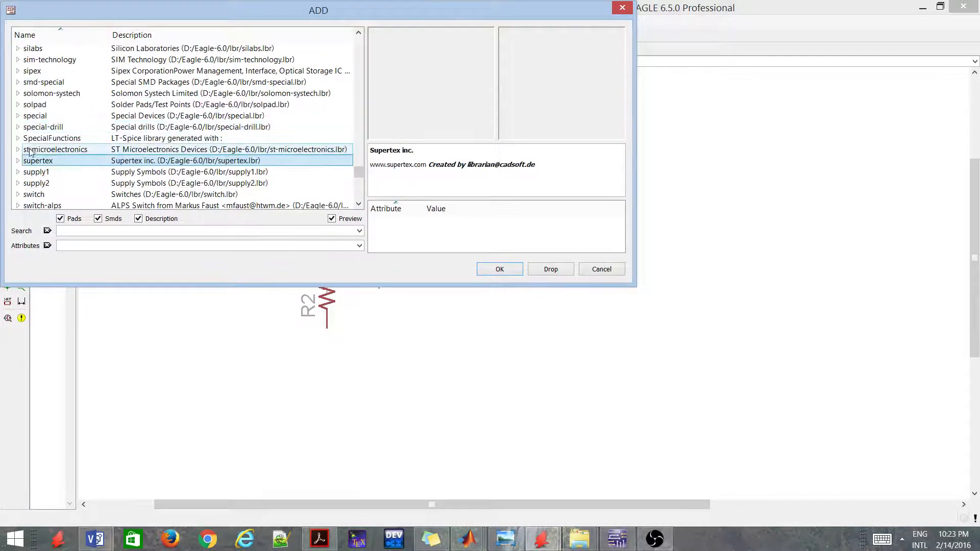
click(19, 171)
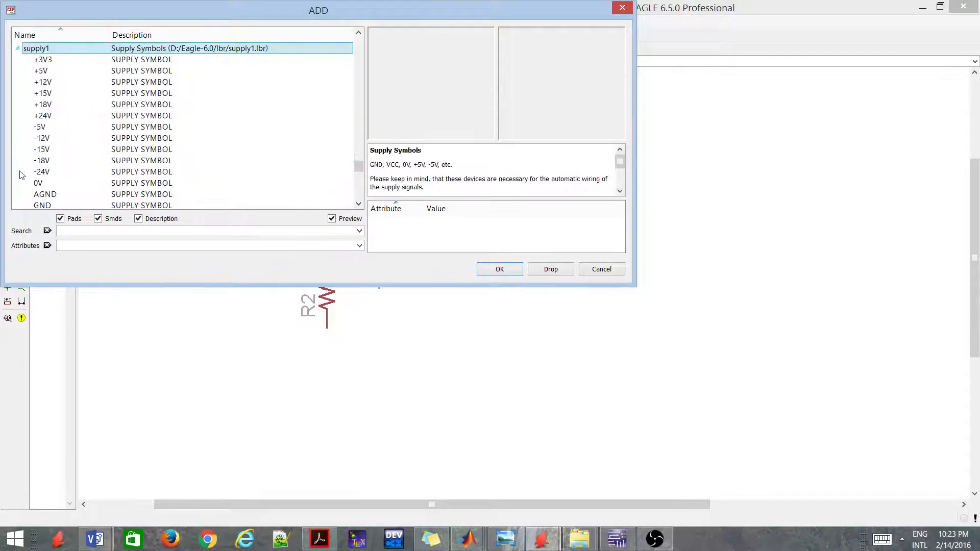
Step: Choose the GND supply symbol and place one below connector SL1, to the left of R2
click(88, 195)
click(87, 204)
scroll(88, 204, down, 1)
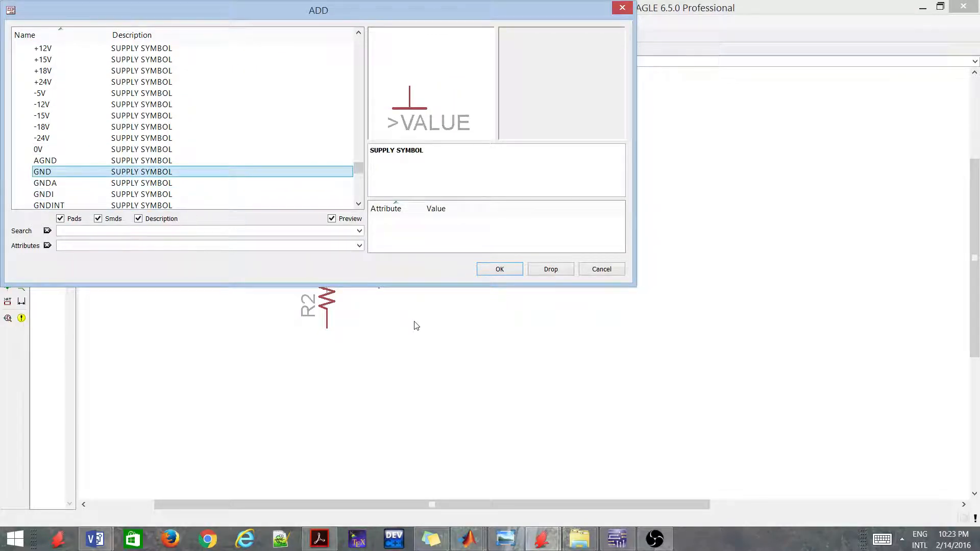
click(499, 269)
scroll(276, 281, up, 2)
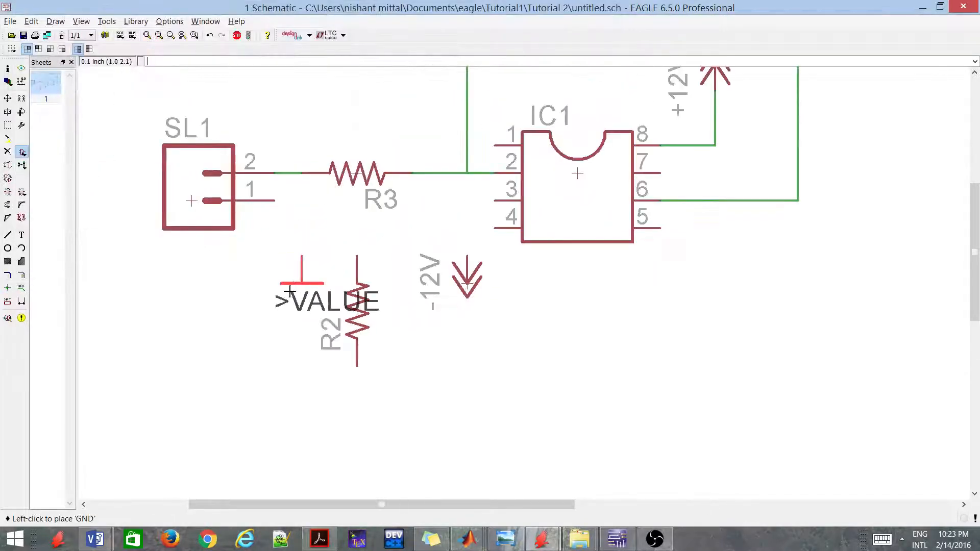
click(285, 281)
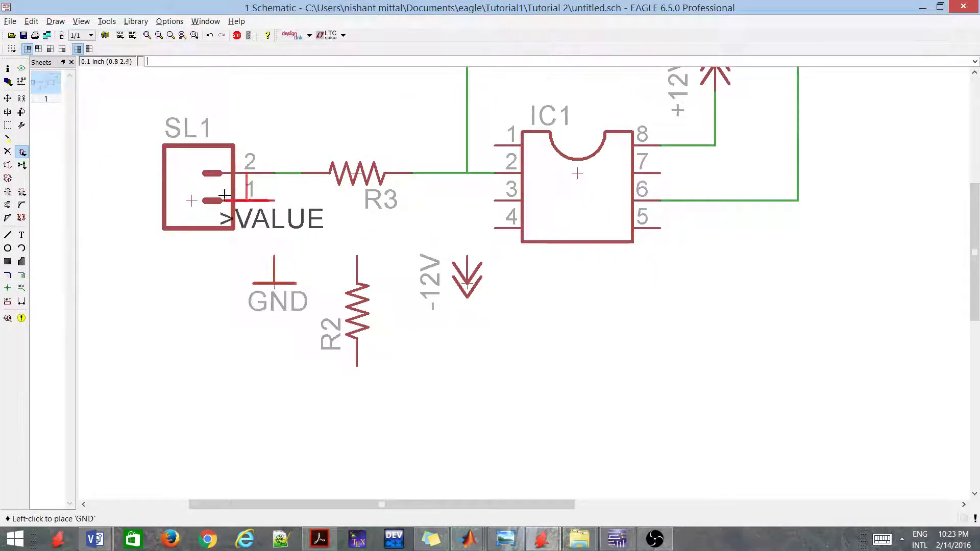
Step: Wire pin 1 of connector SL1 down to the GND symbol
click(8, 235)
click(273, 210)
click(275, 255)
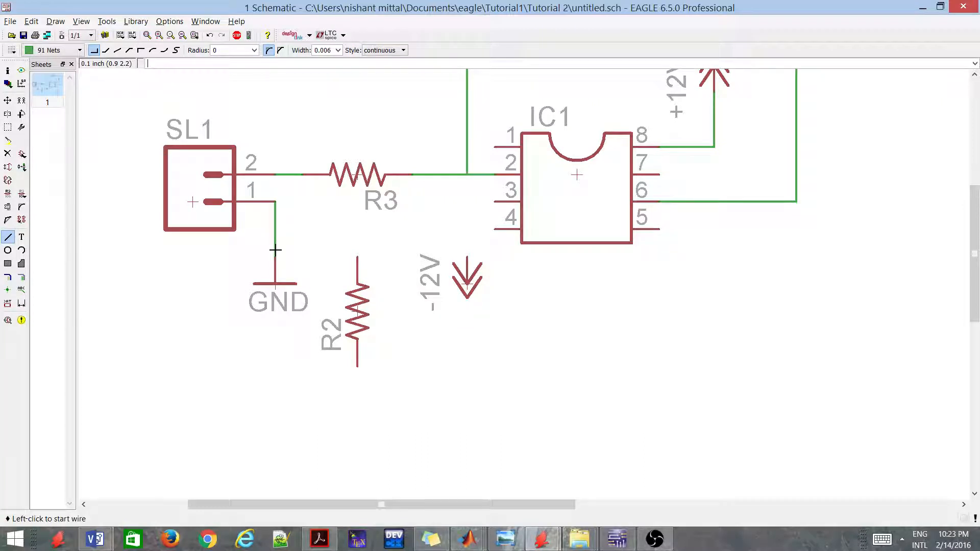
Step: Delete resistor R2 from the schematic
scroll(360, 250, down, 2)
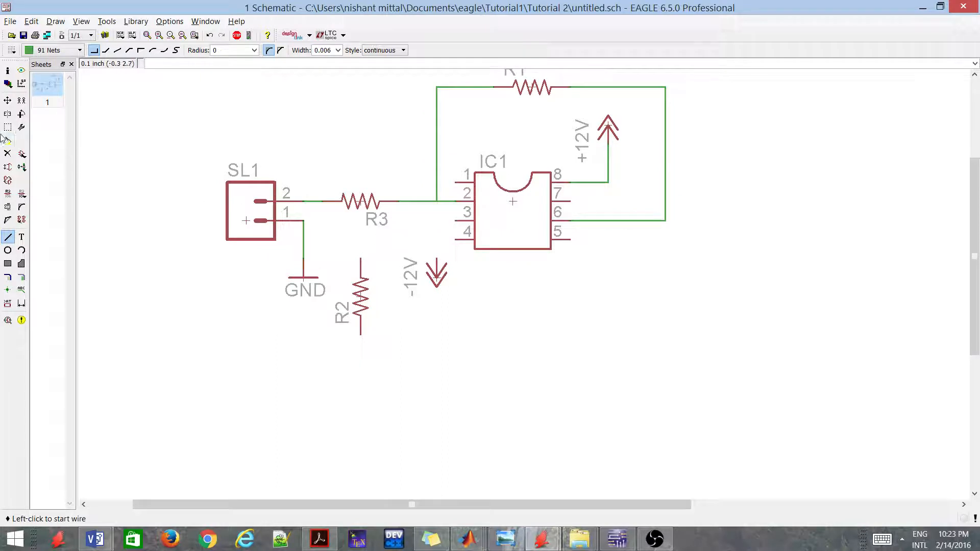
click(7, 152)
scroll(368, 237, up, 1)
scroll(314, 338, down, 2)
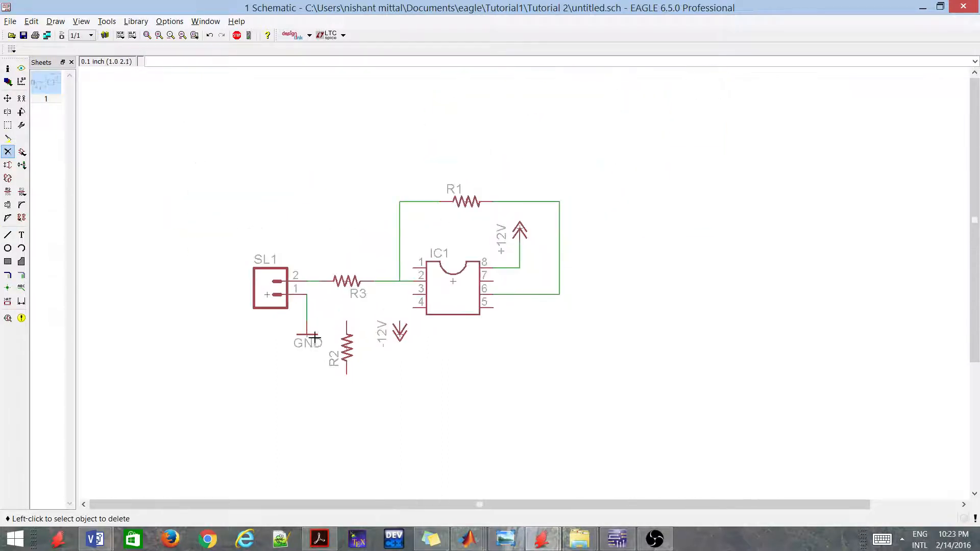
click(349, 338)
Step: Wire pin 4 of IC1 to the -12V supply symbol
scroll(332, 255, up, 1)
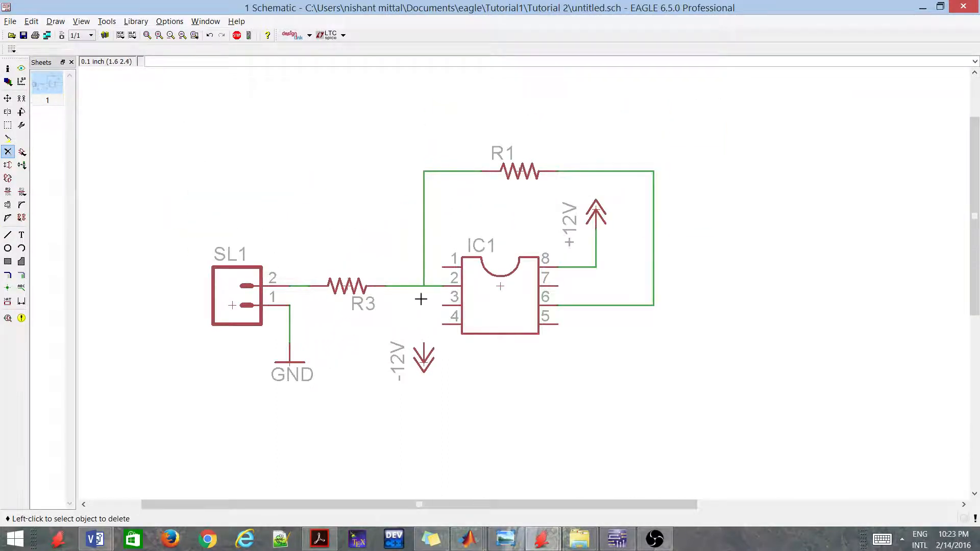
scroll(424, 319, up, 1)
click(7, 235)
scroll(400, 321, up, 2)
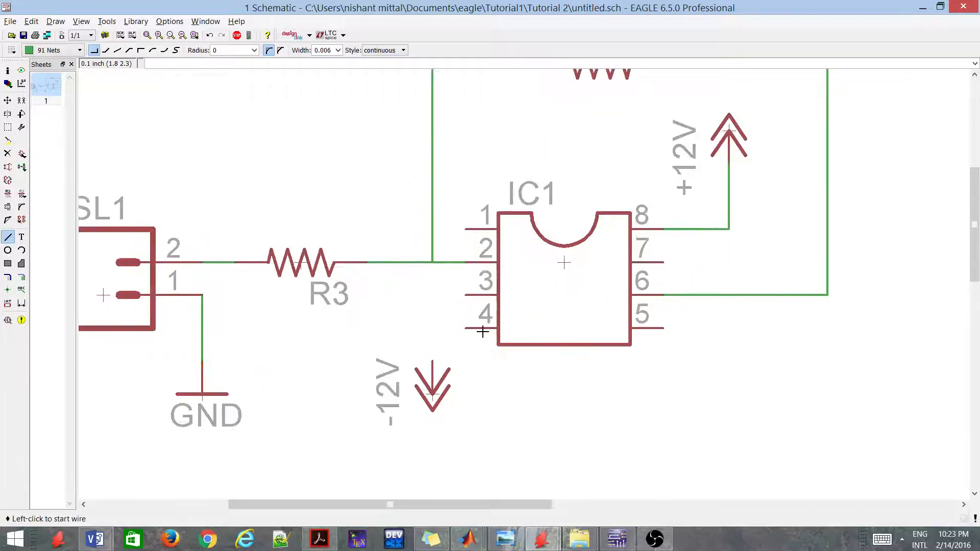
click(467, 328)
double_click(433, 360)
scroll(390, 370, down, 2)
scroll(398, 341, up, 1)
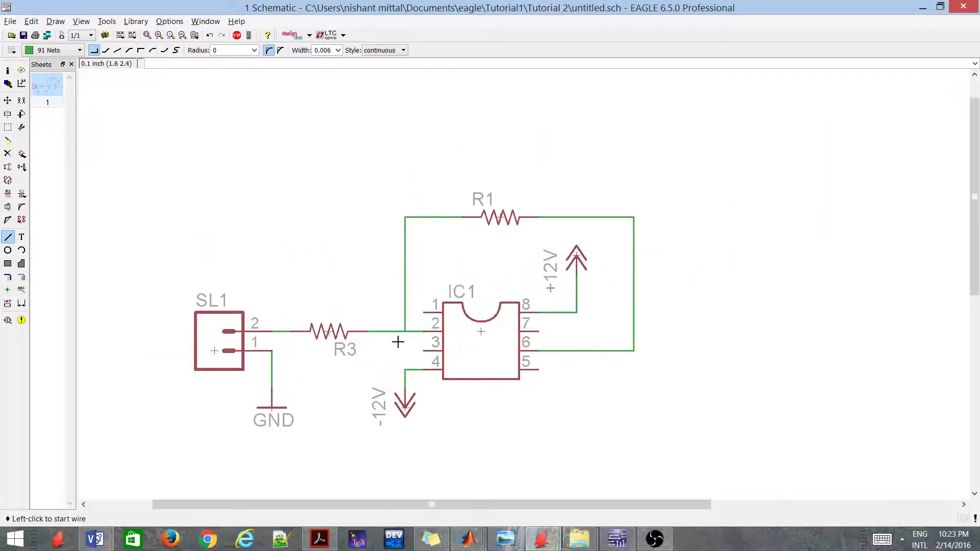
Step: Wire pin 3 of IC1 to the top of the GND symbol, routing below R3
click(426, 349)
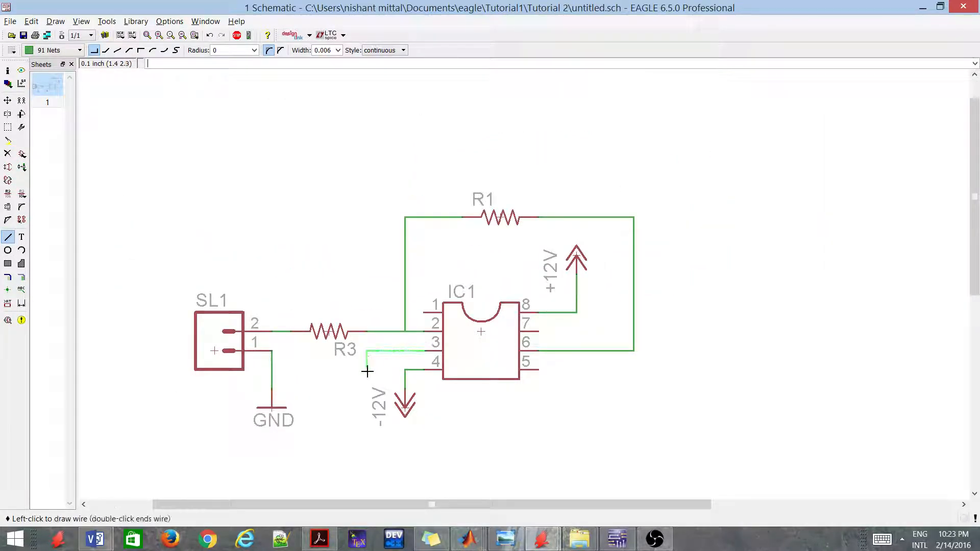
click(366, 389)
double_click(271, 389)
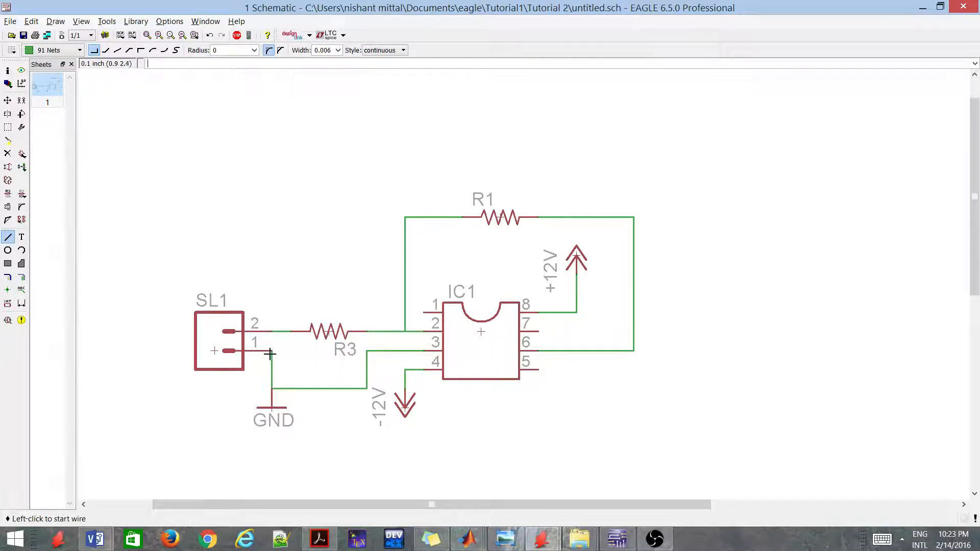
Step: Place junctions at the GND symbol, both pins of SL1 and the left end of R3
scroll(265, 372, up, 1)
click(8, 290)
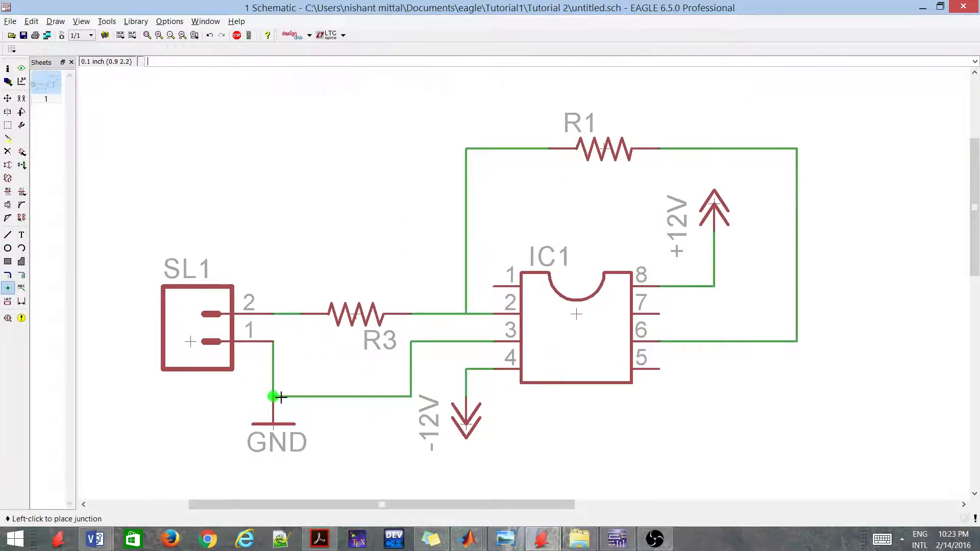
click(274, 397)
click(273, 341)
click(274, 313)
click(301, 314)
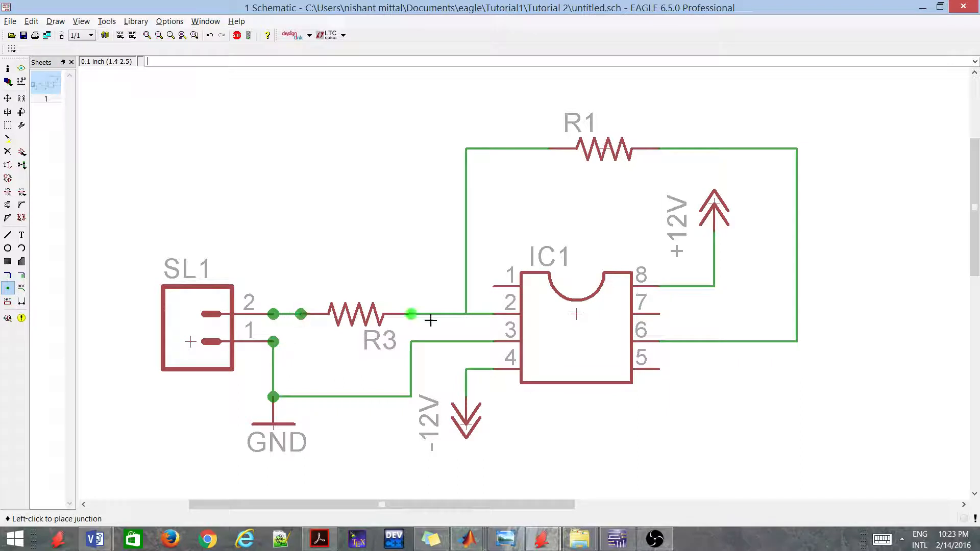
Step: Place junctions at R3's right end, the R1 branch point, IC1 pins 2, 3 and 4, and the -12V symbol
click(411, 314)
click(466, 314)
click(494, 314)
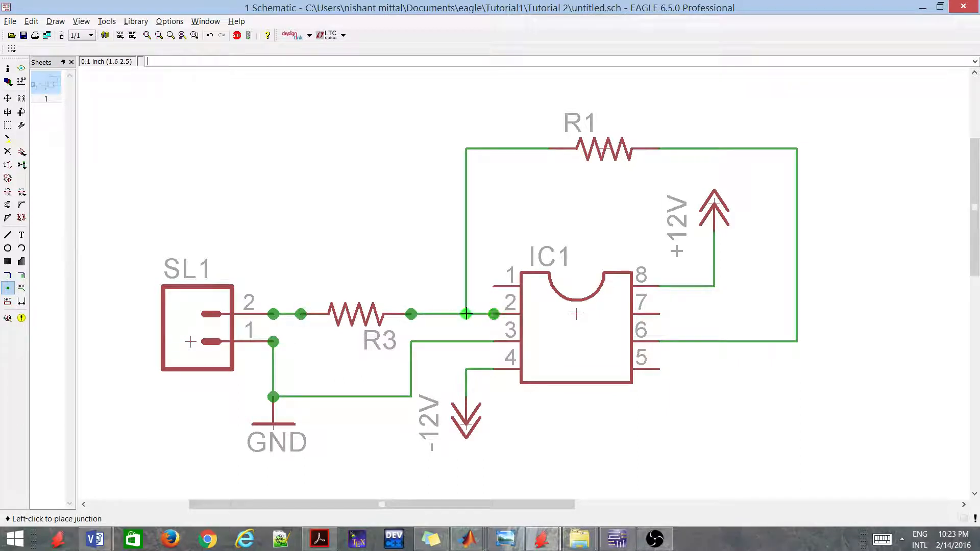
click(494, 341)
click(493, 369)
click(466, 397)
Step: Place junctions at IC1 pins 6 and 8, the +12V symbol and both ends of R1
scroll(352, 357, down, 1)
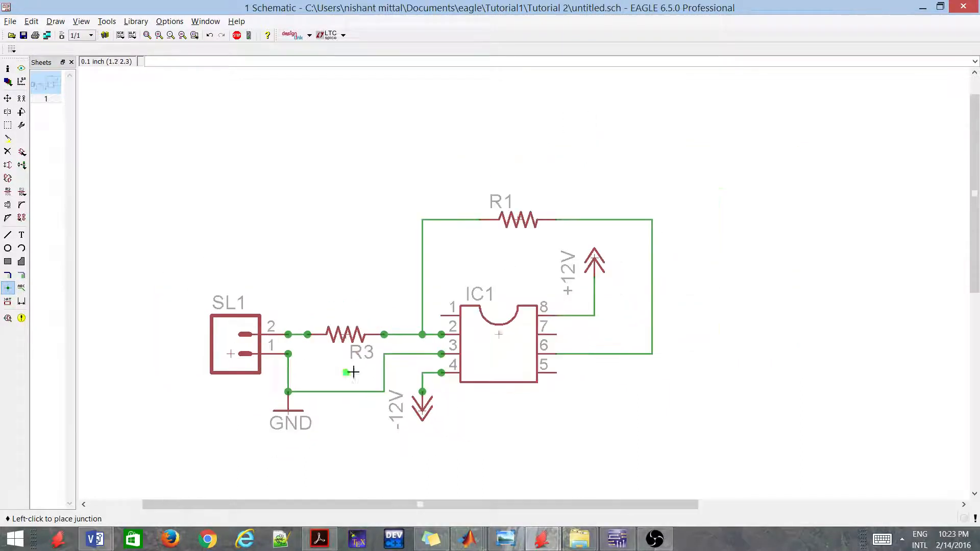
scroll(555, 349, up, 1)
click(553, 348)
click(551, 293)
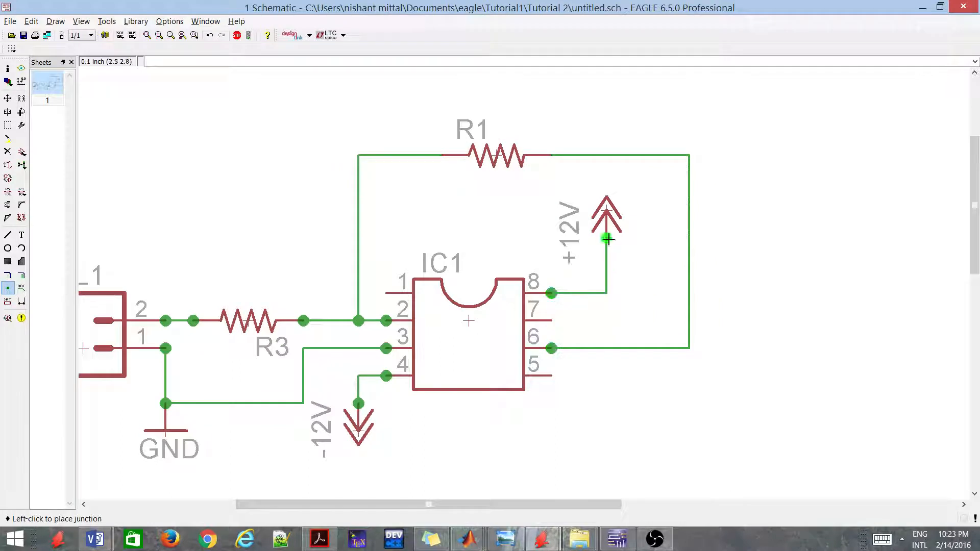
click(606, 238)
click(558, 164)
click(444, 160)
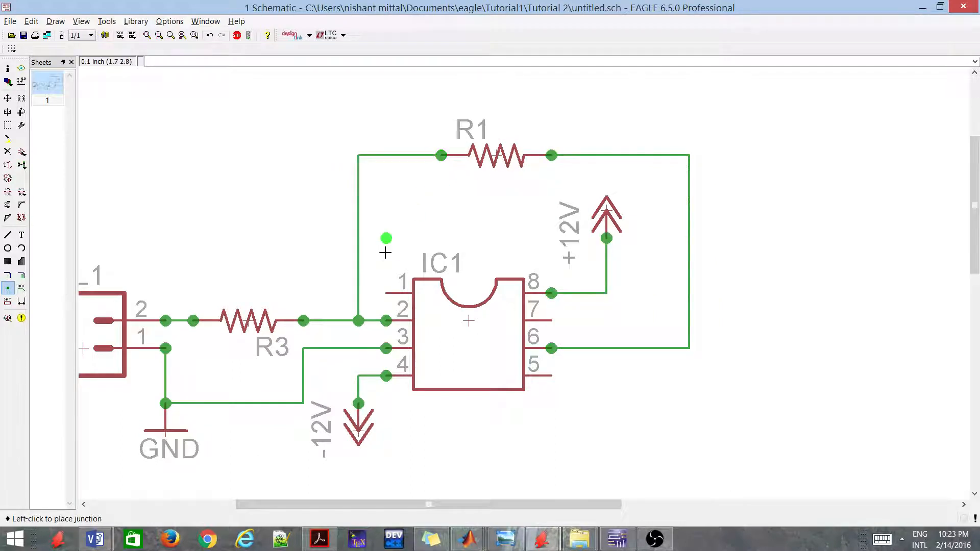
scroll(385, 274, down, 1)
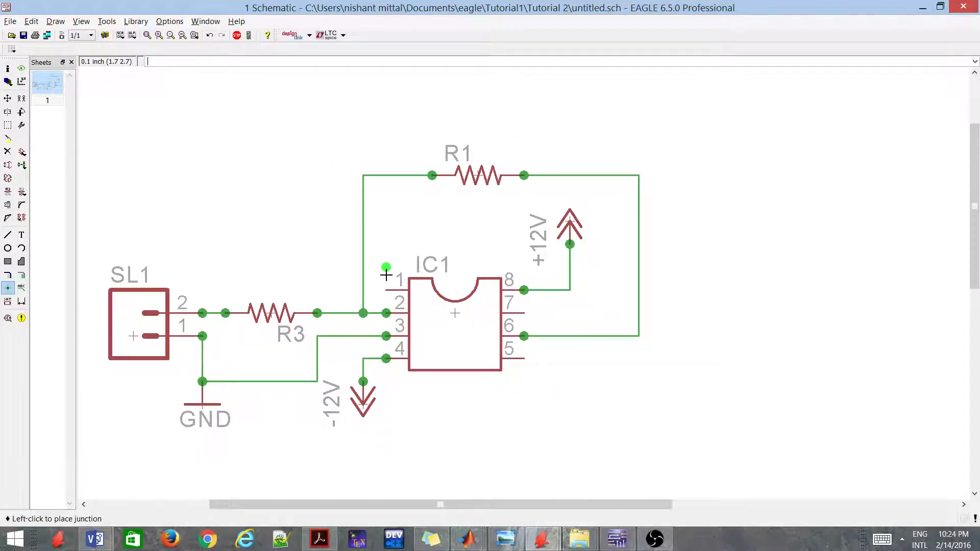
scroll(483, 293, down, 1)
scroll(485, 345, up, 1)
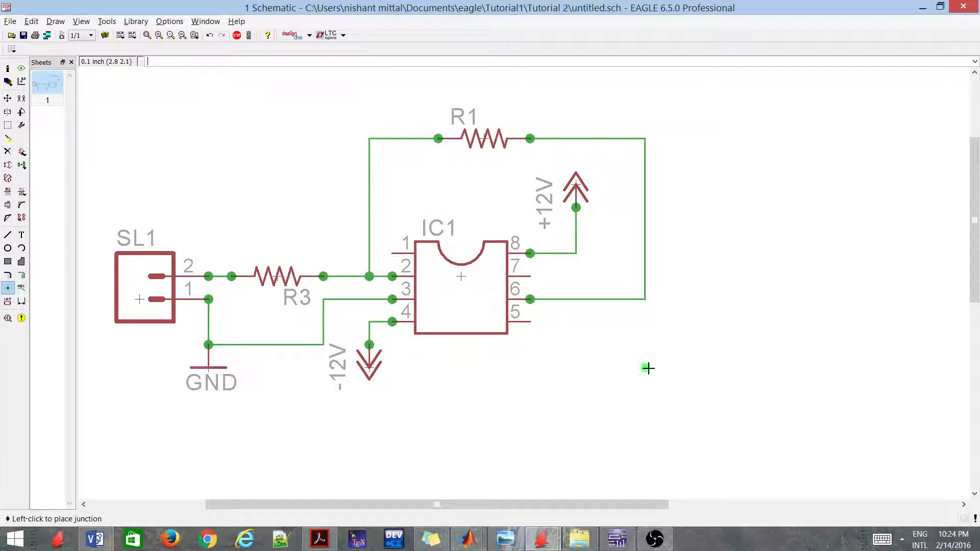
Step: Start adding another part, collapse the supply1 library and browse to the connector libraries
click(21, 152)
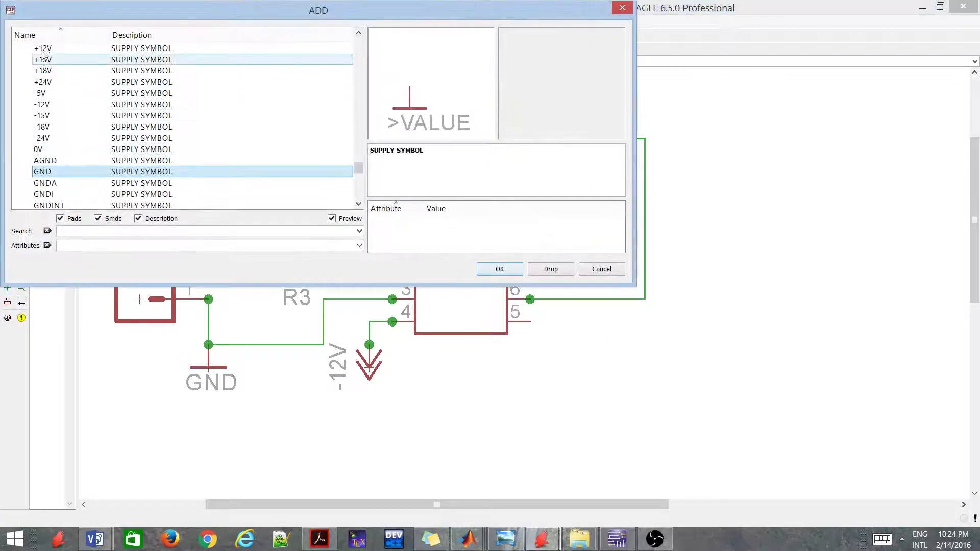
scroll(21, 160, up, 3)
click(17, 149)
click(174, 128)
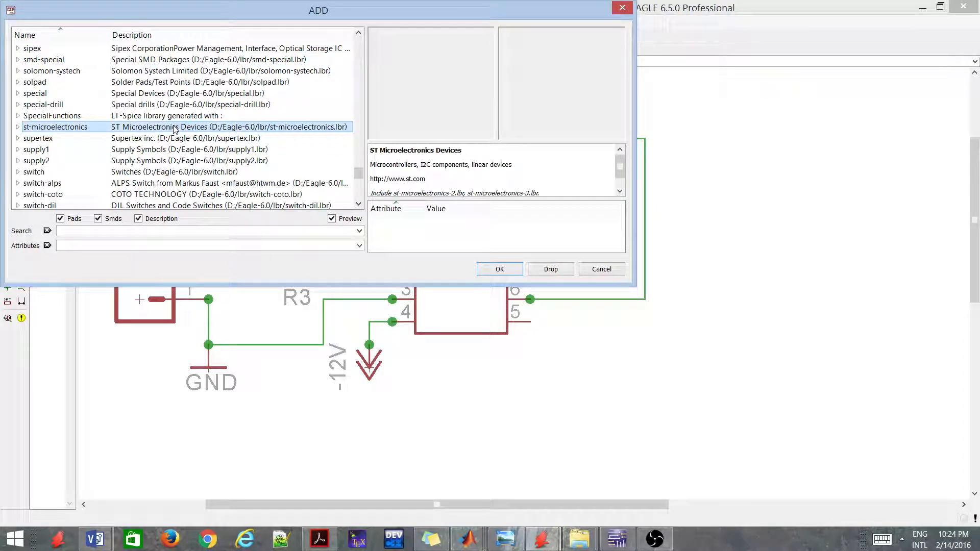
scroll(174, 129, up, 20)
click(173, 127)
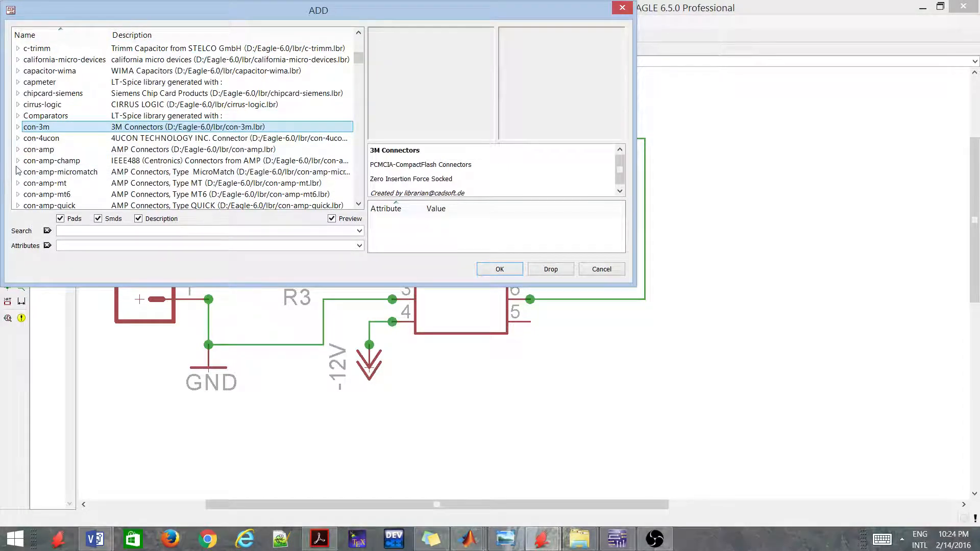
scroll(18, 174, down, 1)
scroll(18, 168, down, 1)
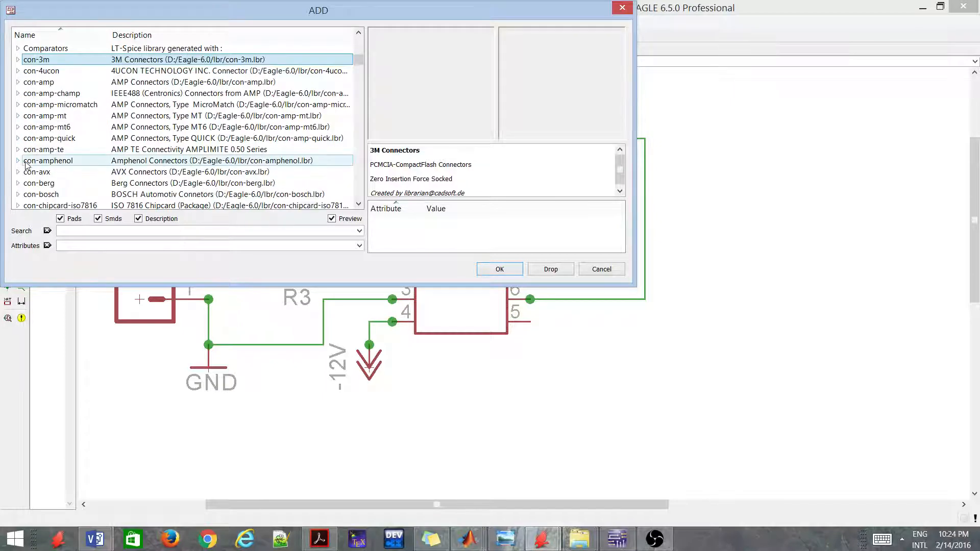
scroll(36, 150, down, 2)
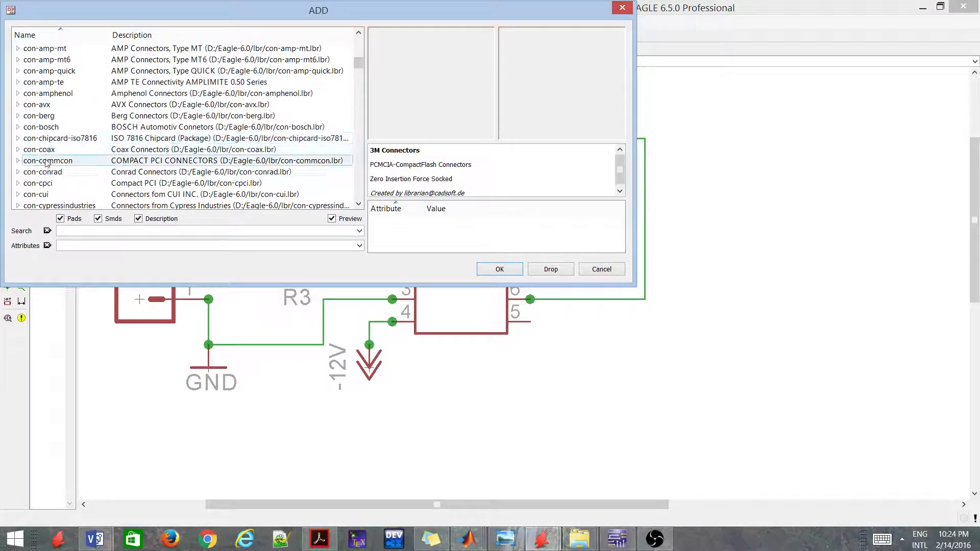
click(15, 150)
click(17, 149)
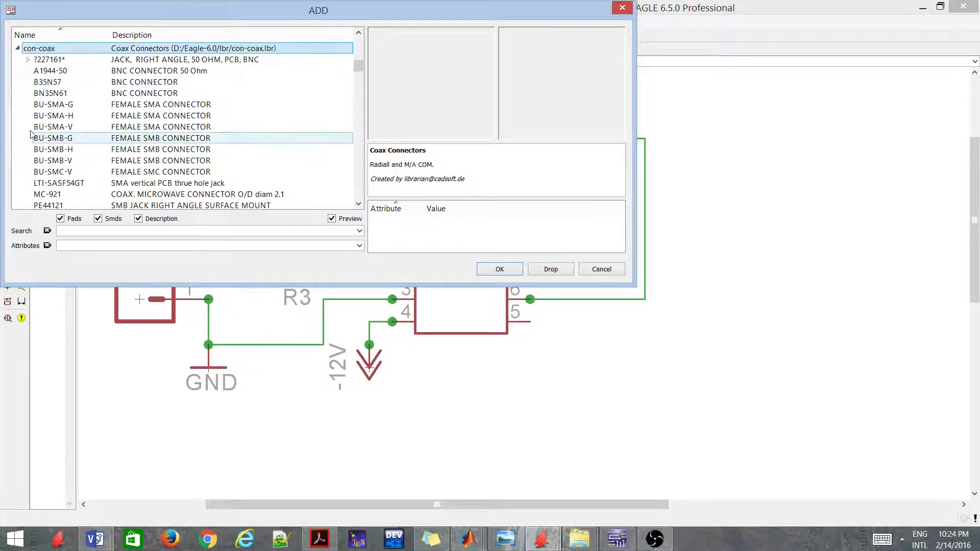
scroll(30, 143, down, 1)
click(29, 194)
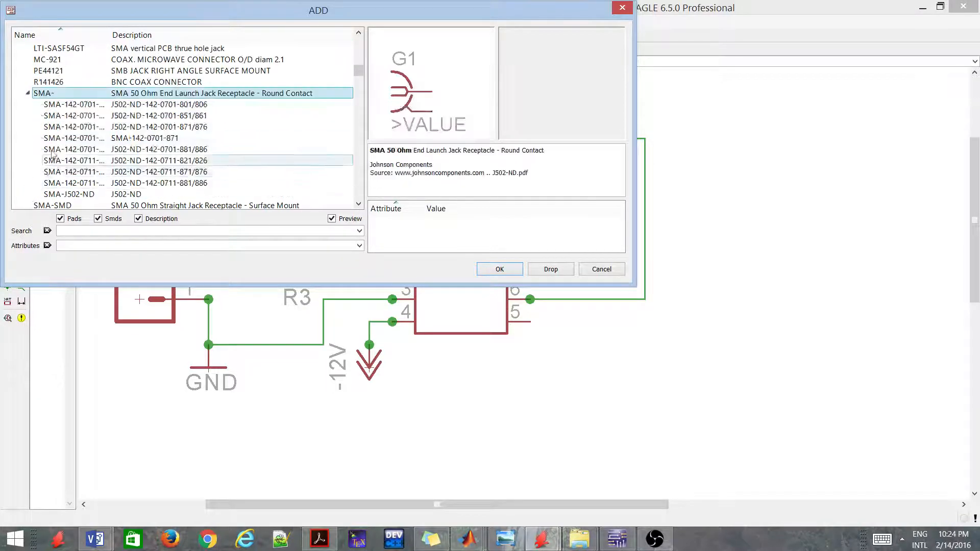
double_click(58, 108)
Step: Rotate the SMA jack 180 degrees, place it to the right of IC1 level with pin 6, and end the Add command
scroll(470, 251, down, 2)
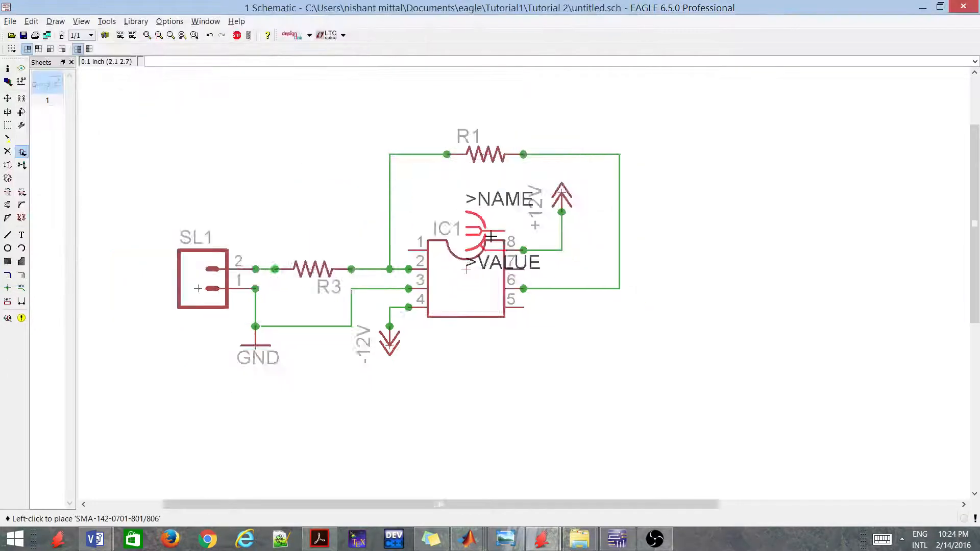
scroll(573, 284, up, 4)
right_click(645, 273)
right_click(693, 271)
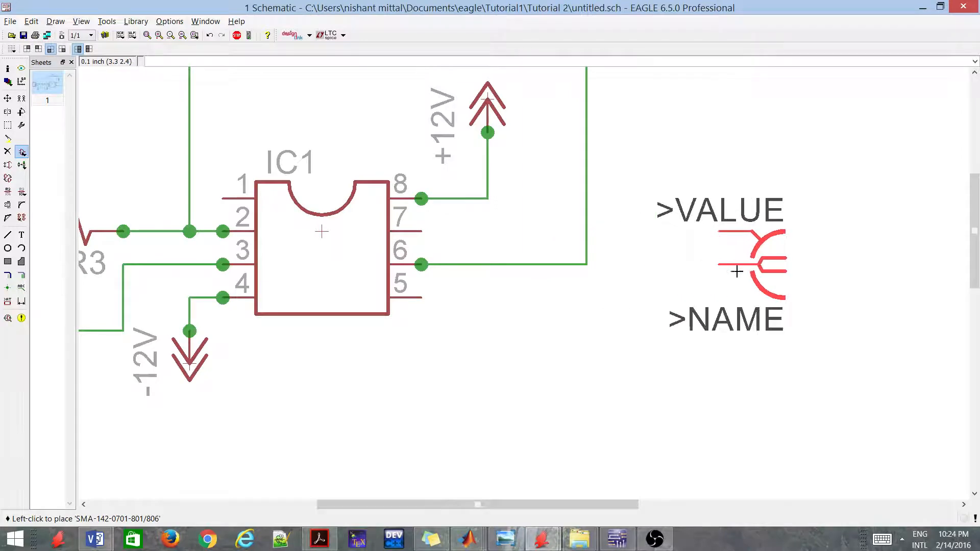
click(760, 271)
scroll(711, 158, down, 1)
key(Escape)
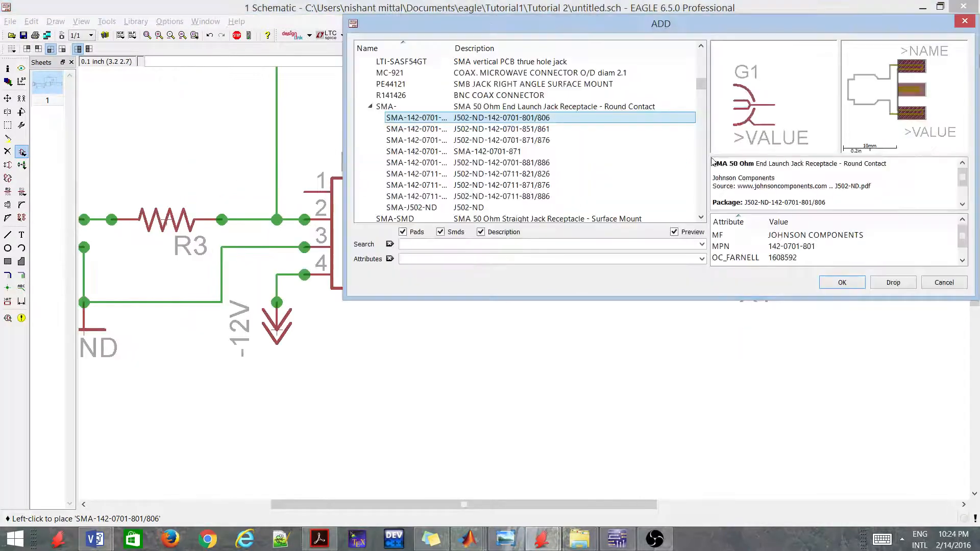
key(Escape)
scroll(787, 260, up, 1)
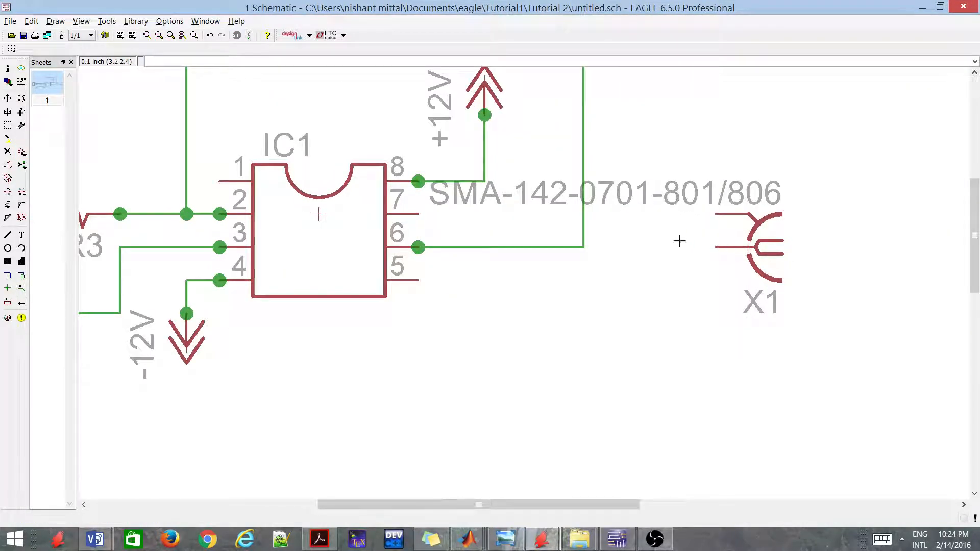
Step: Wire the SMA connector X1's signal pin to the corner of the R1 feedback wire on the IC1 pin 6 line
click(7, 234)
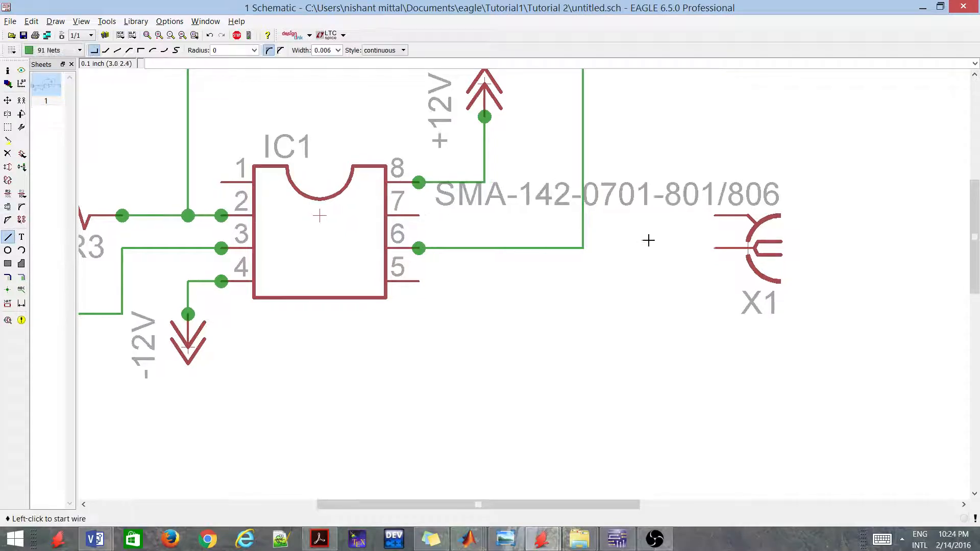
click(722, 248)
click(584, 248)
Step: Copy the GND symbol under SL1 and place the copy below the output wire, between IC1 and X1
scroll(587, 247, down, 3)
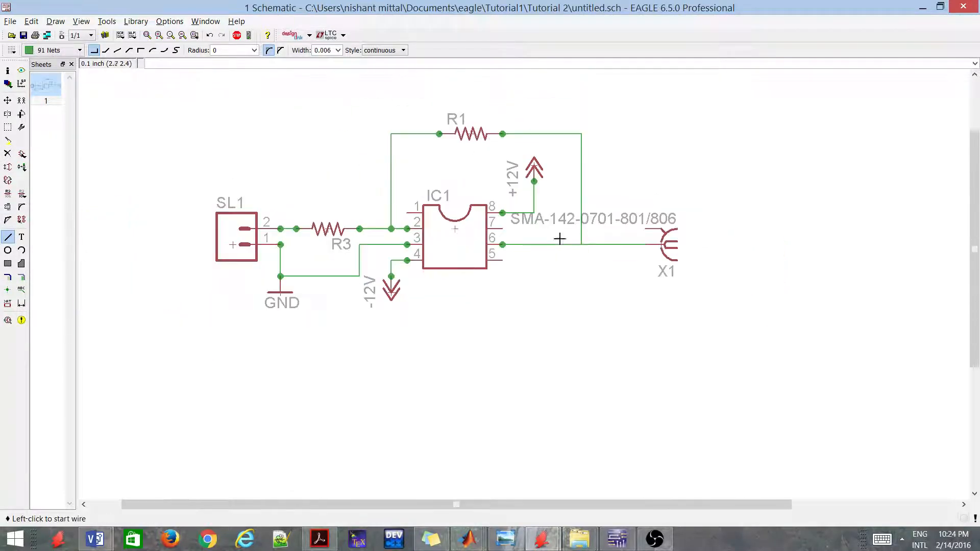
scroll(706, 238, up, 3)
scroll(550, 229, down, 3)
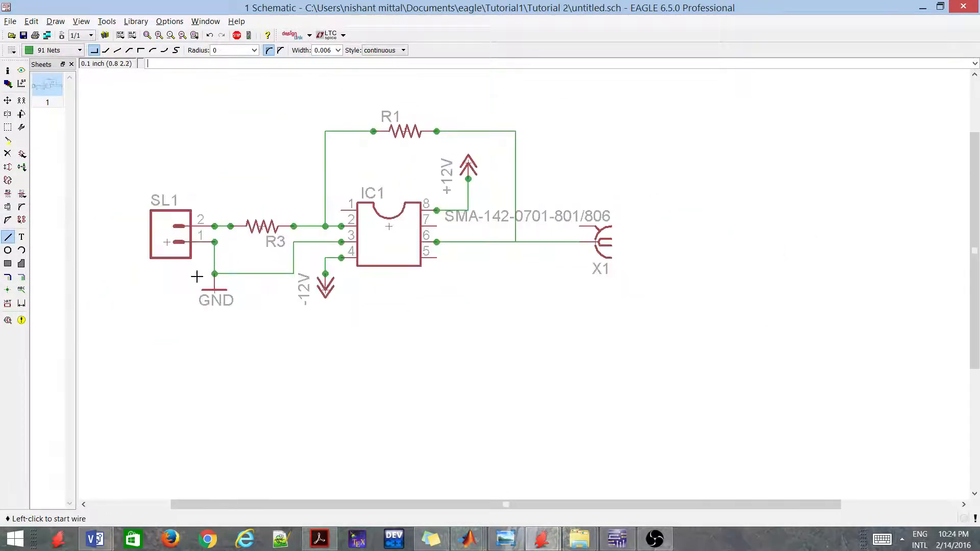
right_click(214, 289)
click(244, 313)
scroll(602, 220, up, 3)
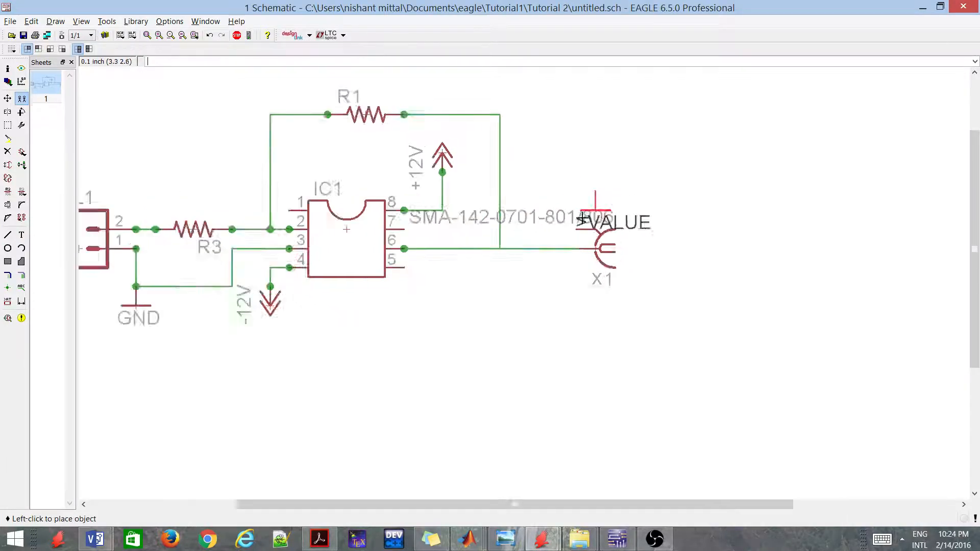
click(512, 337)
Step: Draw a wire from X1's upper pin to the new GND symbol, crossing the output wire
click(7, 235)
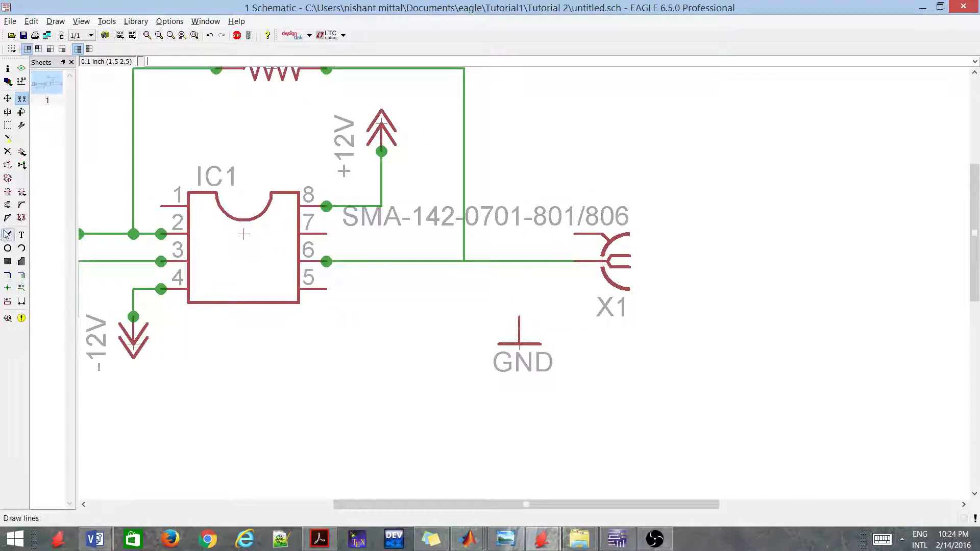
click(574, 235)
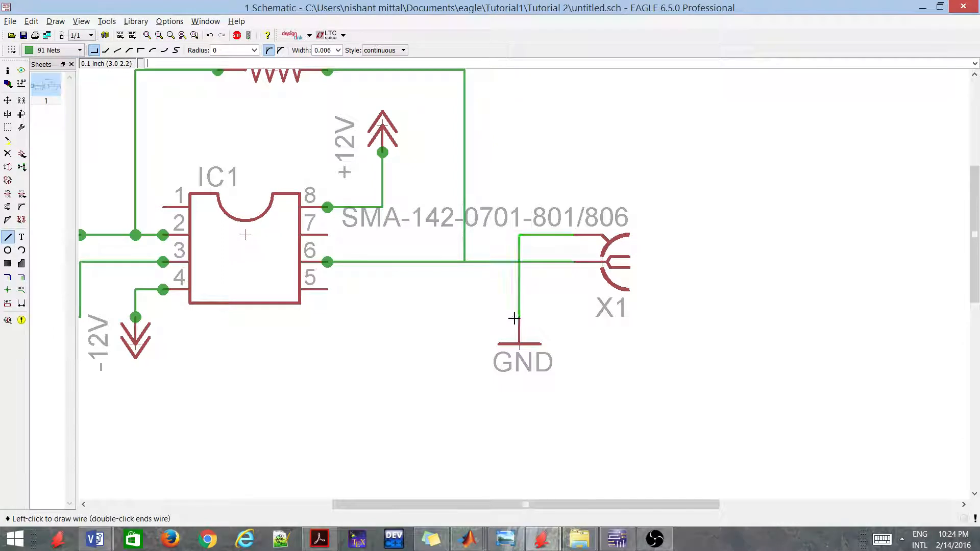
click(520, 317)
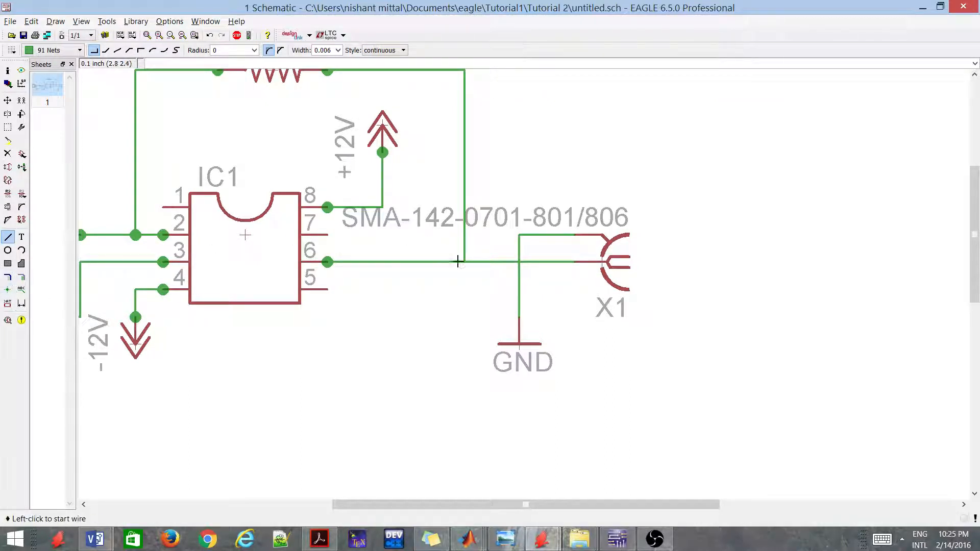
Step: Place junctions at both pins of X1
click(8, 289)
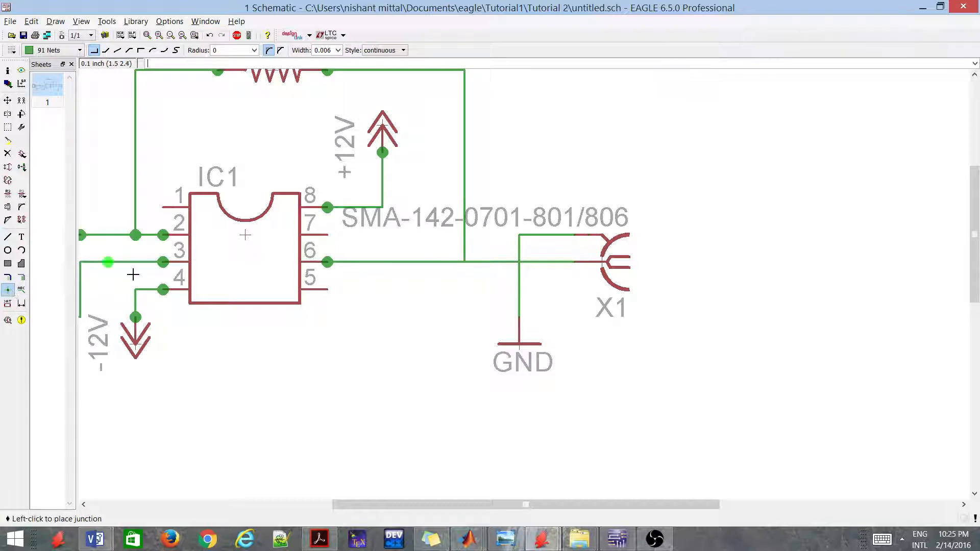
click(574, 235)
click(574, 267)
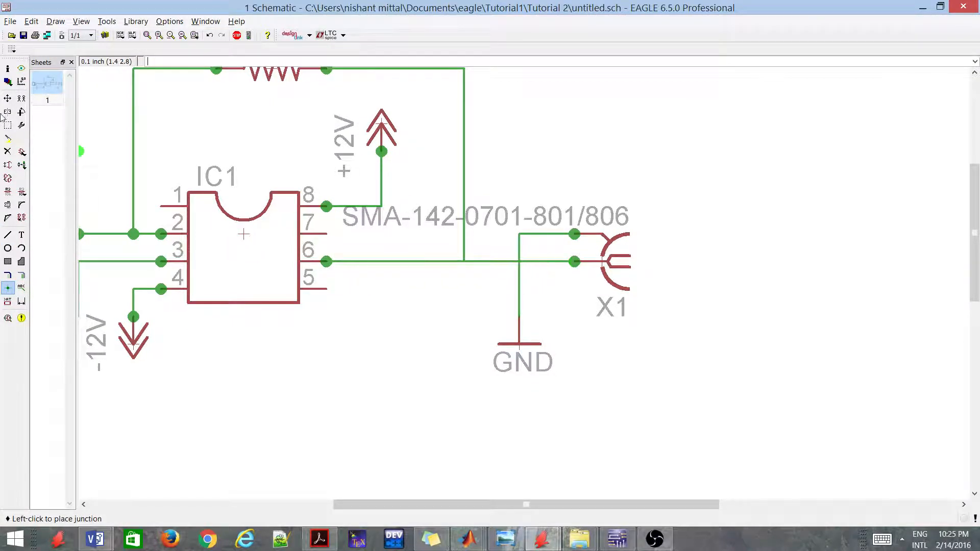
Step: Move the GND symbol near X1 up, closer to the output wire
click(7, 98)
click(517, 345)
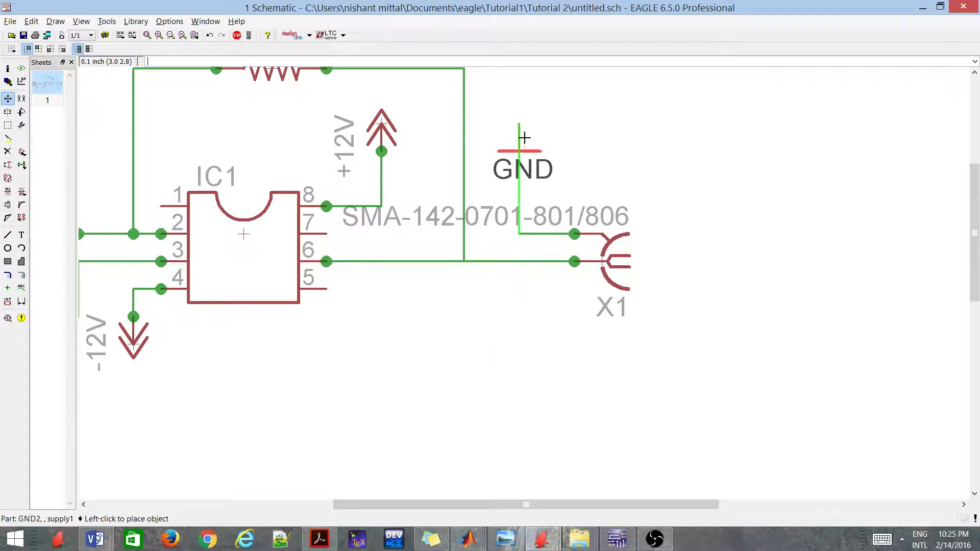
click(522, 323)
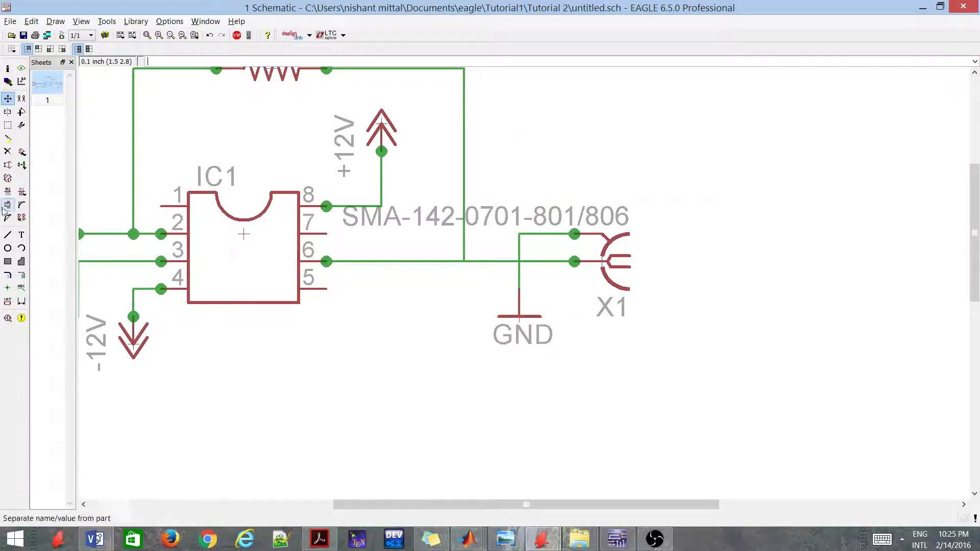
Step: Try a junction where the GND wire crosses the output wire, merging the net into GND, and undo it
click(7, 287)
click(519, 262)
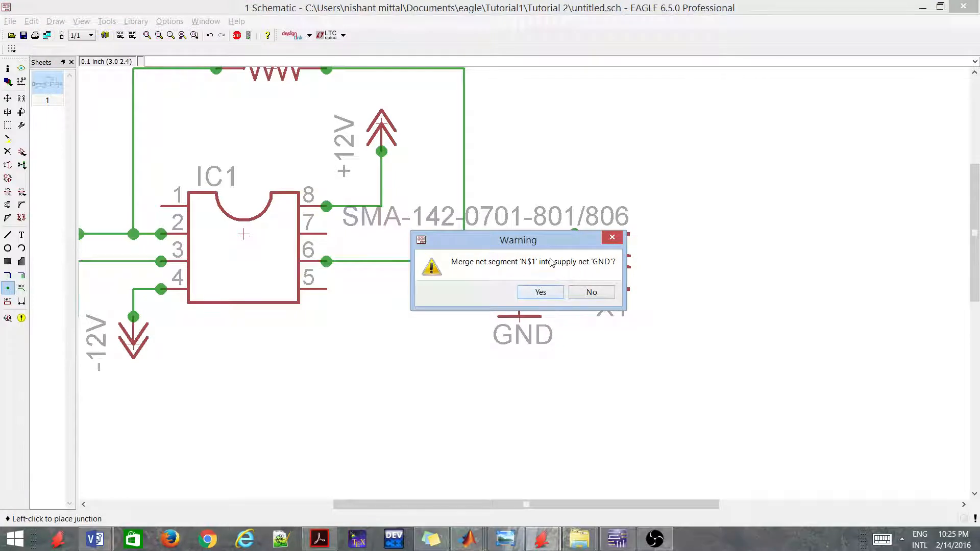
click(542, 292)
click(8, 98)
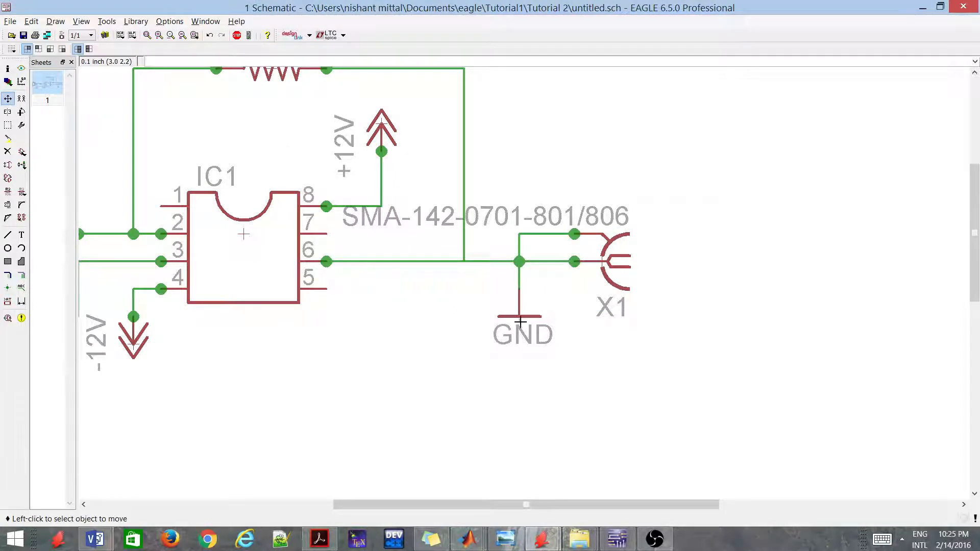
drag(520, 322, 491, 289)
click(492, 289)
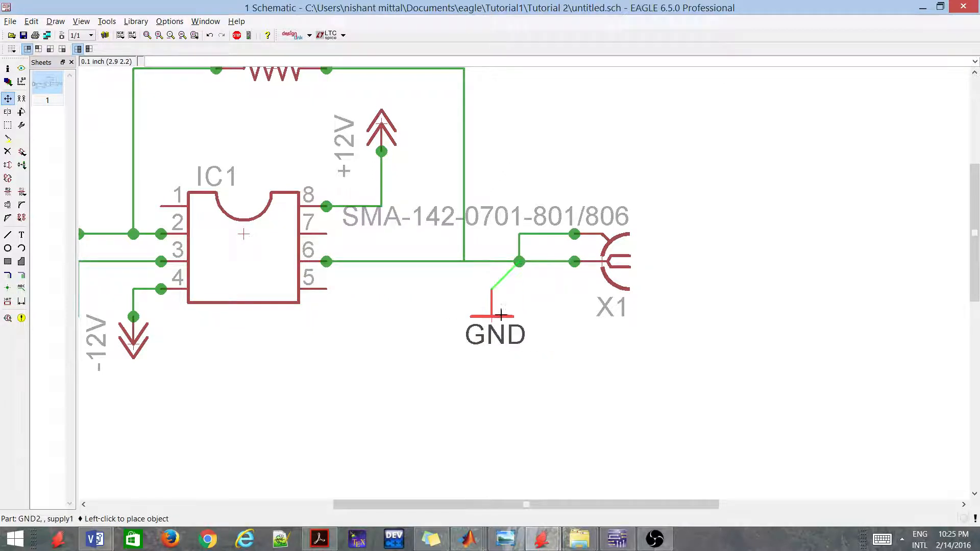
key(Escape)
key(ctrl+z)
key(ctrl+z)
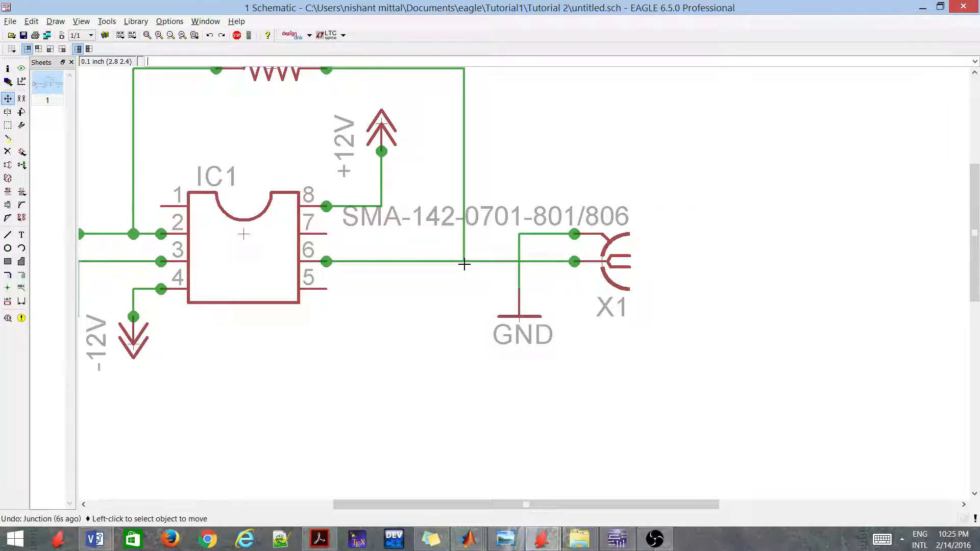
Step: Place a junction where the R1 feedback wire meets the output wire from IC1 pin 6
click(8, 288)
click(466, 262)
scroll(470, 271, down, 3)
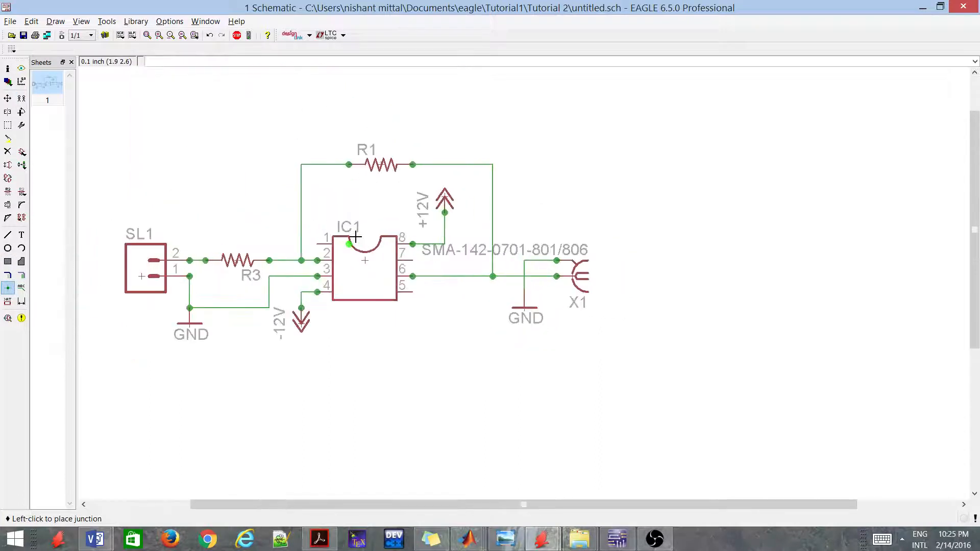
Step: Examine the whole schematic from SL1 through IC1 to X1, checking the wires, junctions and supply symbols
scroll(280, 245, up, 2)
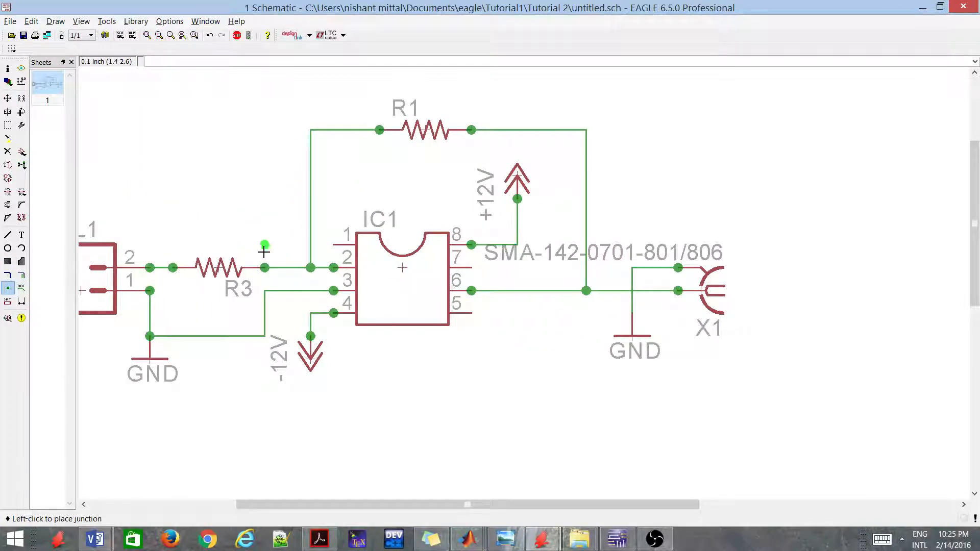
scroll(469, 242, down, 3)
scroll(424, 252, up, 2)
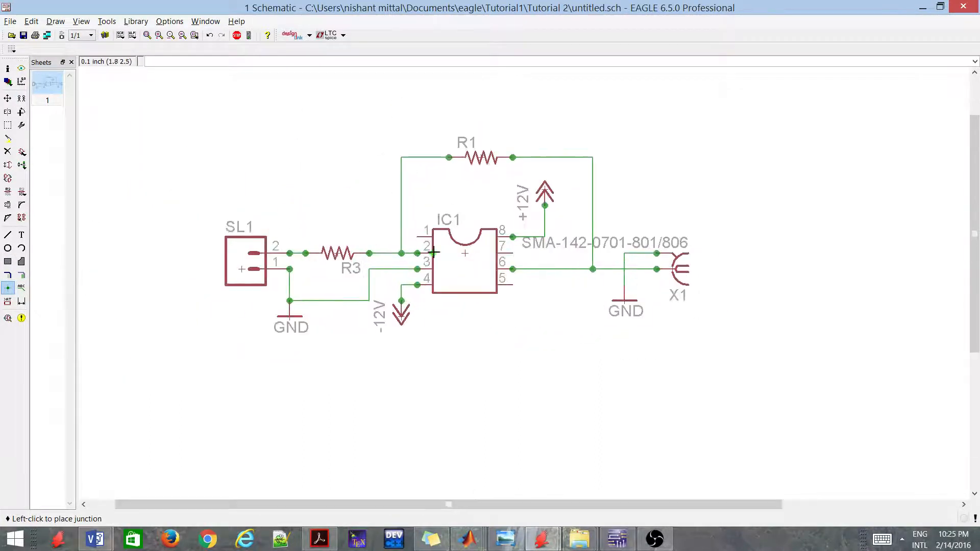
click(7, 98)
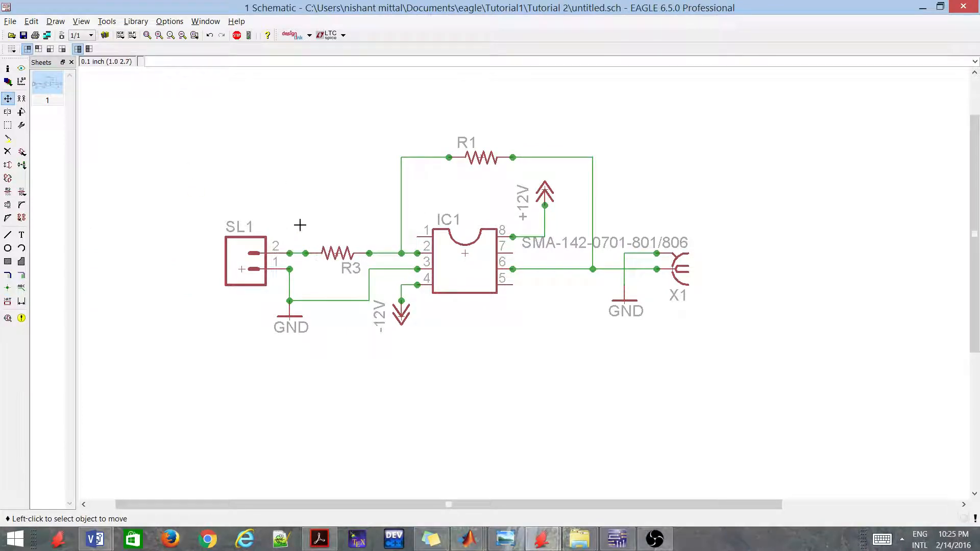
scroll(513, 253, up, 2)
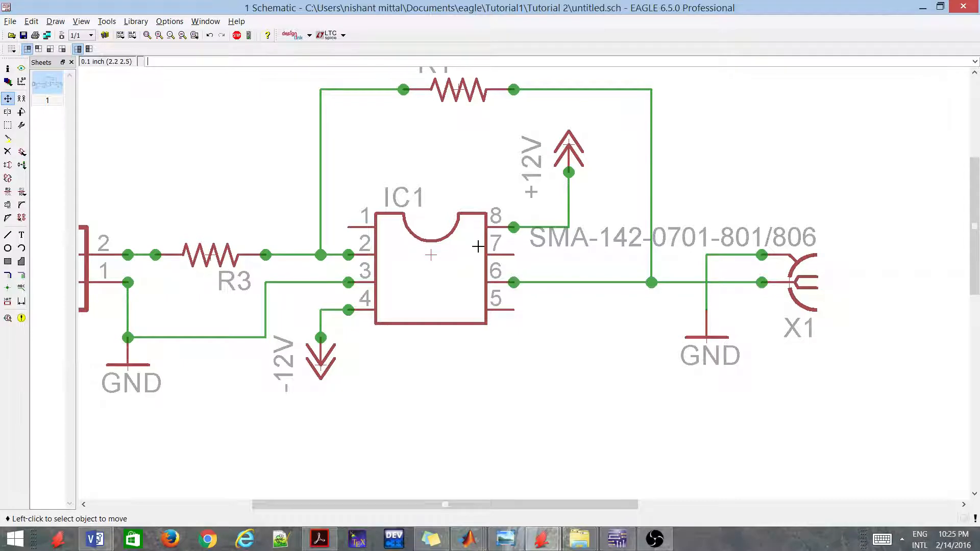
scroll(478, 246, down, 2)
scroll(384, 169, up, 2)
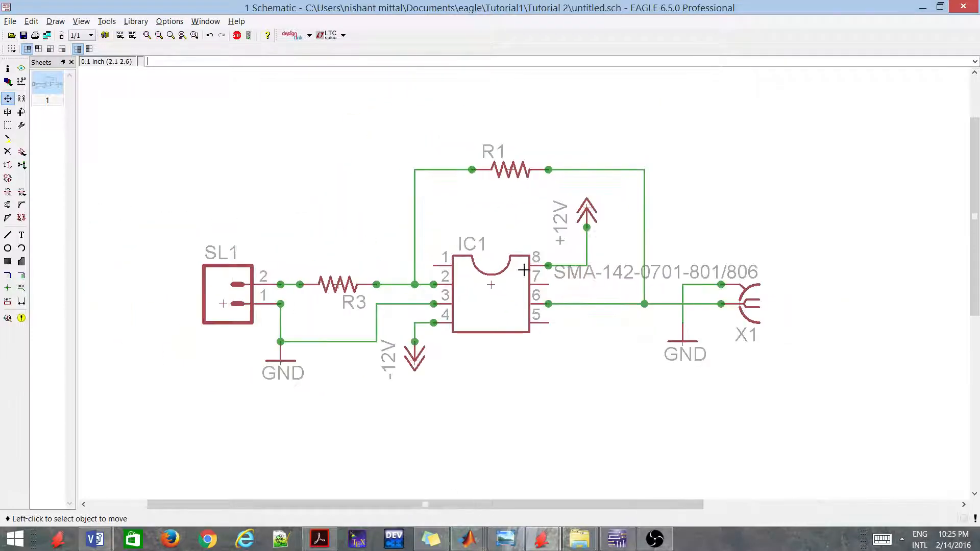
scroll(524, 271, up, 3)
scroll(460, 221, down, 4)
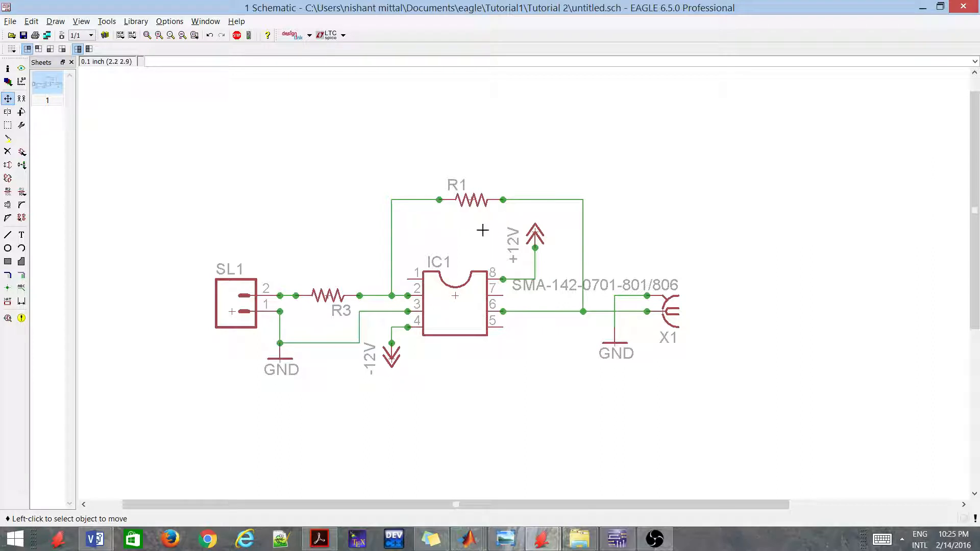
scroll(436, 327, up, 1)
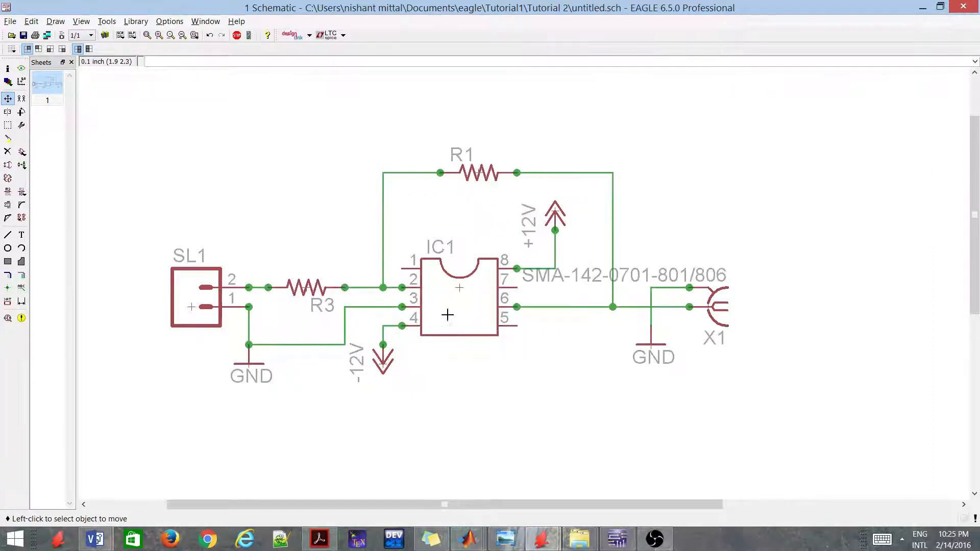
scroll(430, 260, up, 1)
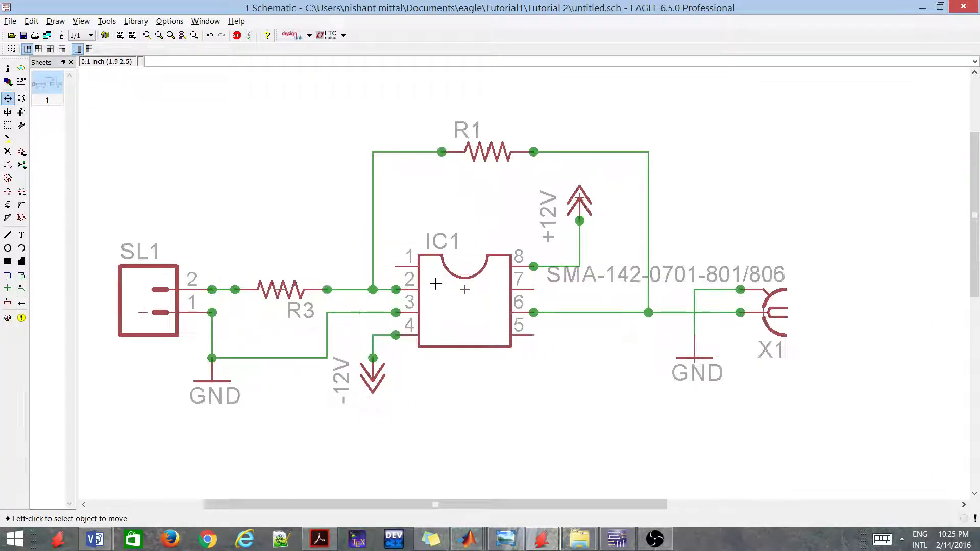
scroll(434, 286, down, 3)
scroll(438, 360, up, 3)
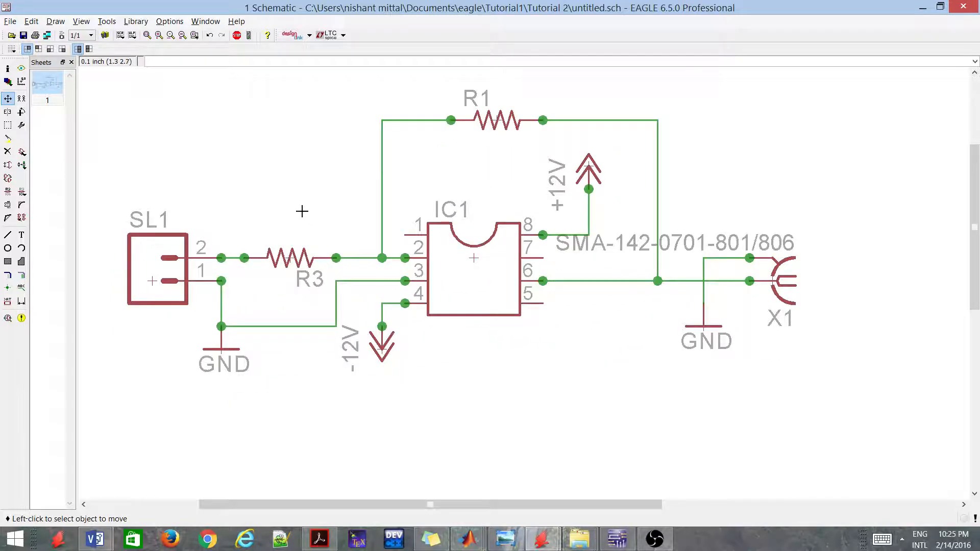
scroll(302, 211, down, 2)
scroll(365, 273, down, 1)
scroll(257, 358, up, 3)
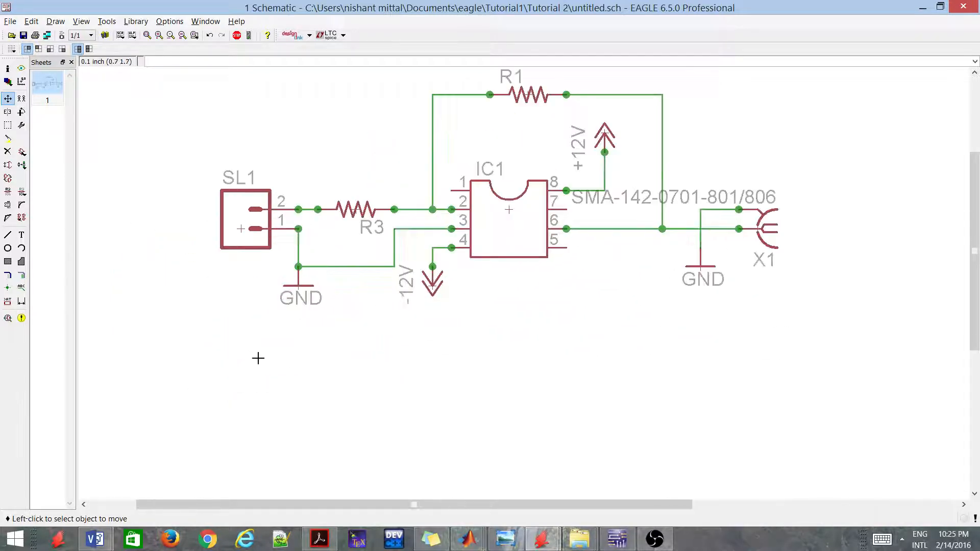
scroll(230, 252, down, 2)
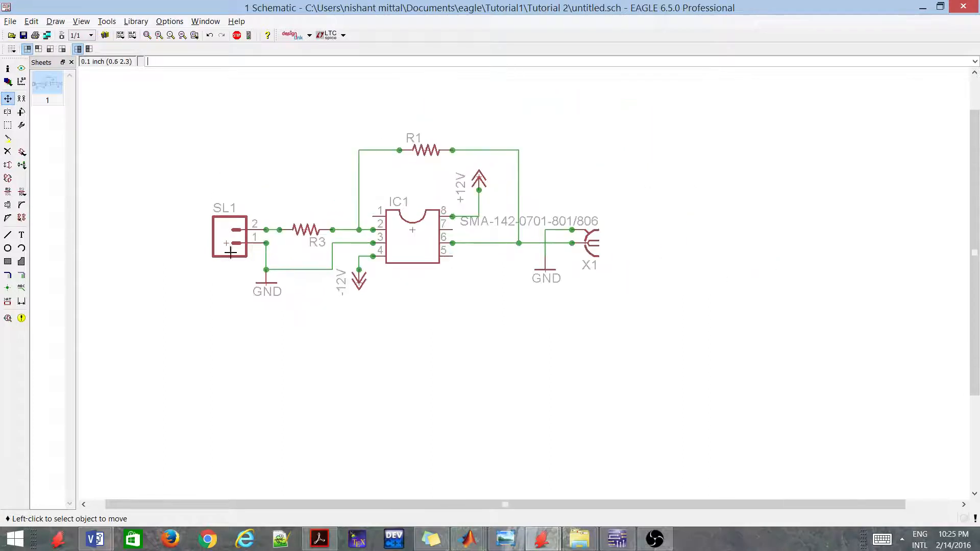
scroll(398, 327, up, 2)
scroll(398, 329, down, 1)
scroll(318, 109, up, 1)
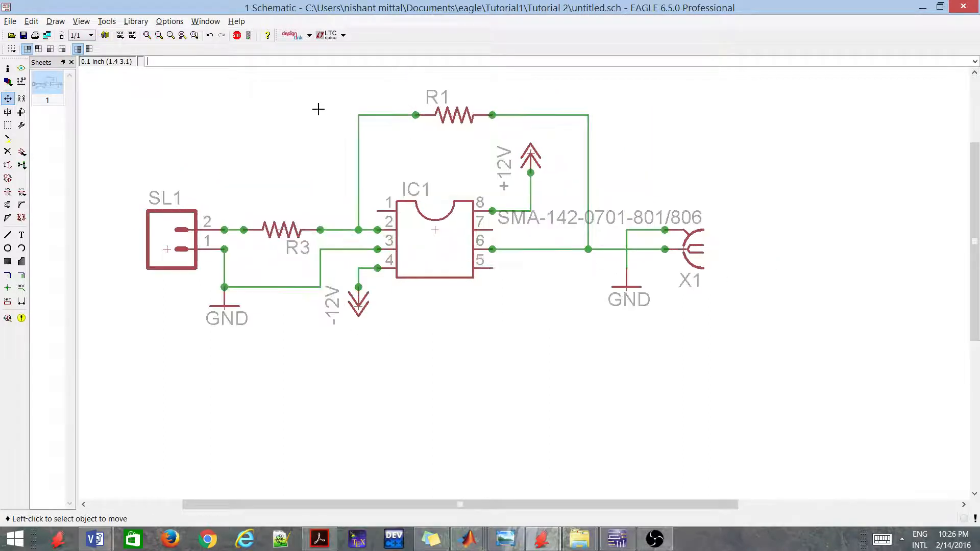
Step: Generate the board from the schematic, maximize its window and bring the parts and board outline into view
click(62, 35)
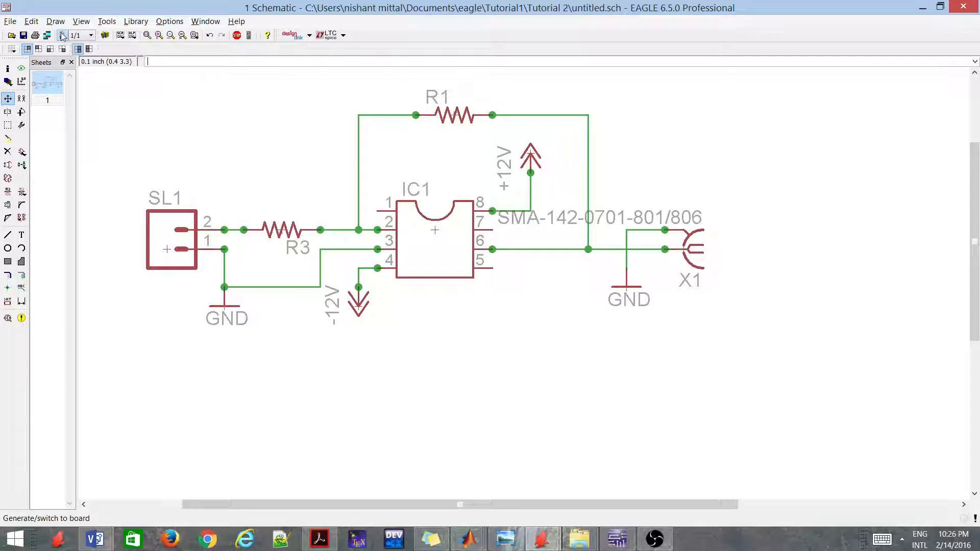
click(187, 99)
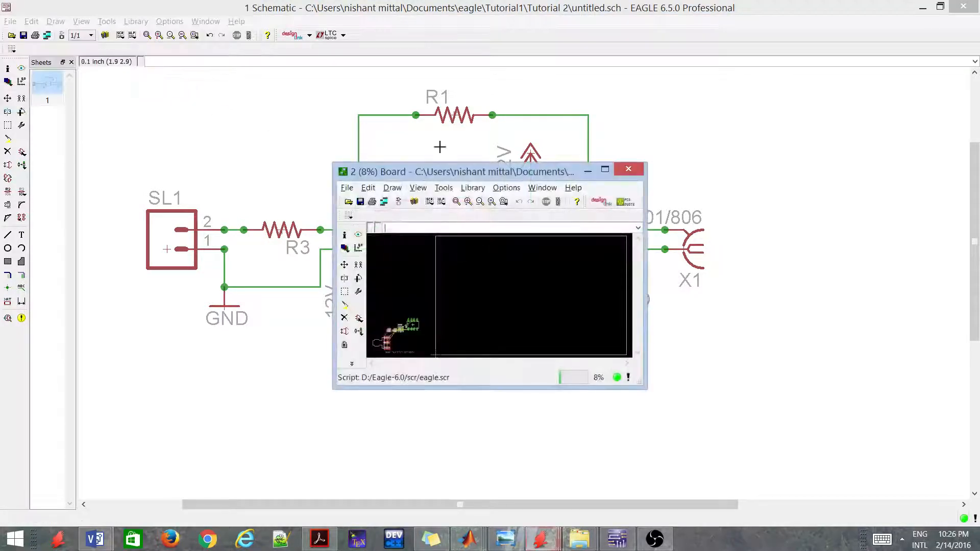
click(610, 176)
scroll(616, 169, down, 3)
scroll(498, 266, up, 3)
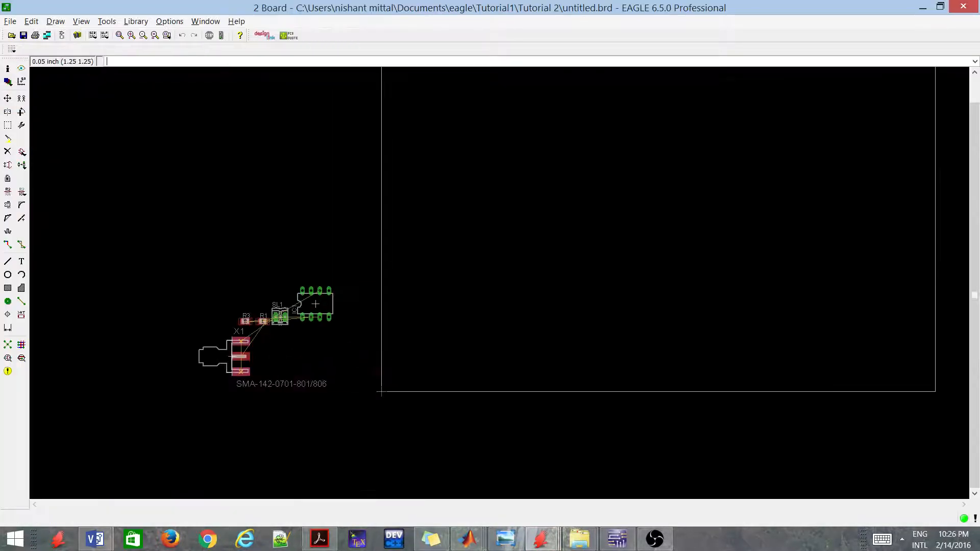
scroll(432, 281, down, 3)
scroll(431, 231, up, 2)
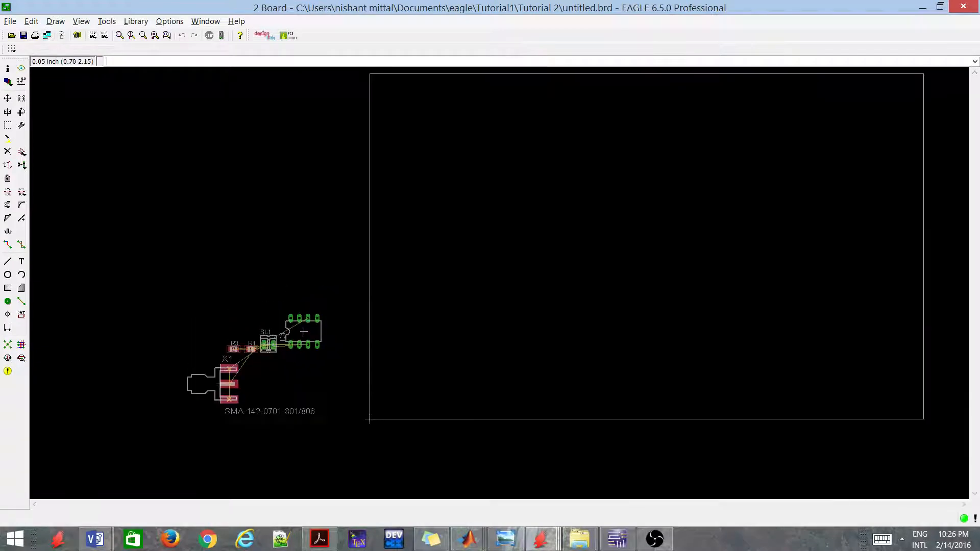
Step: Move IC1 inside the board outline near its lower-left corner, rotated to 270 degrees
click(8, 99)
click(304, 332)
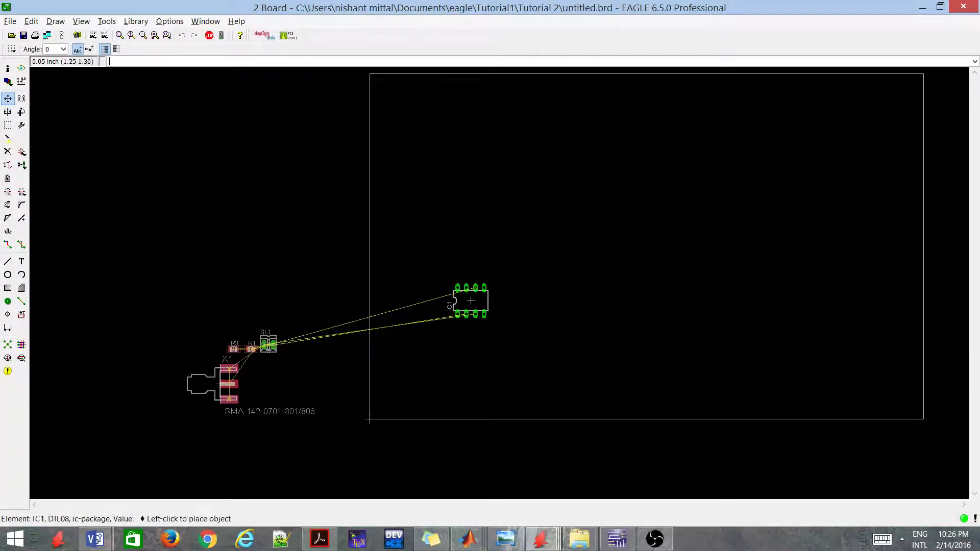
right_click(461, 336)
right_click(475, 340)
right_click(470, 338)
scroll(467, 336, up, 2)
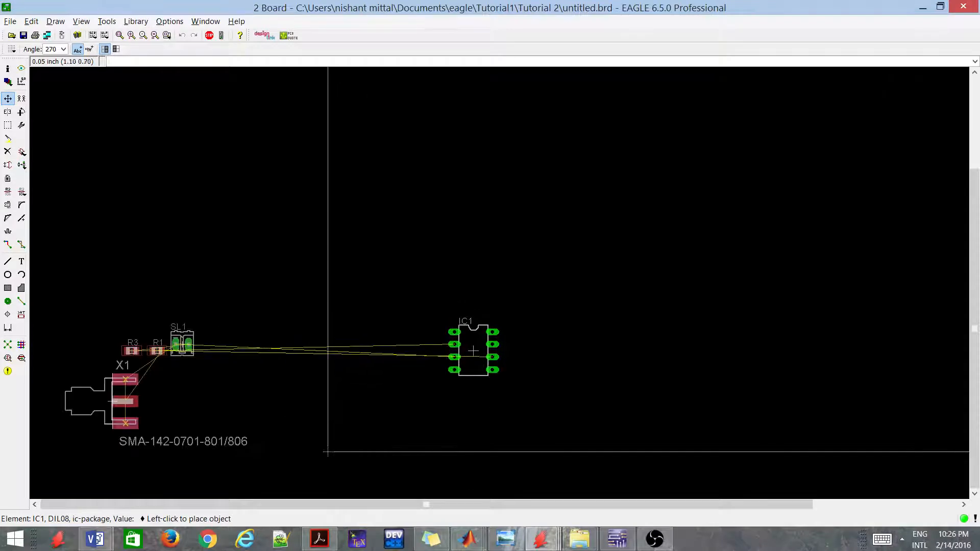
click(467, 364)
scroll(416, 307, down, 2)
scroll(304, 344, up, 2)
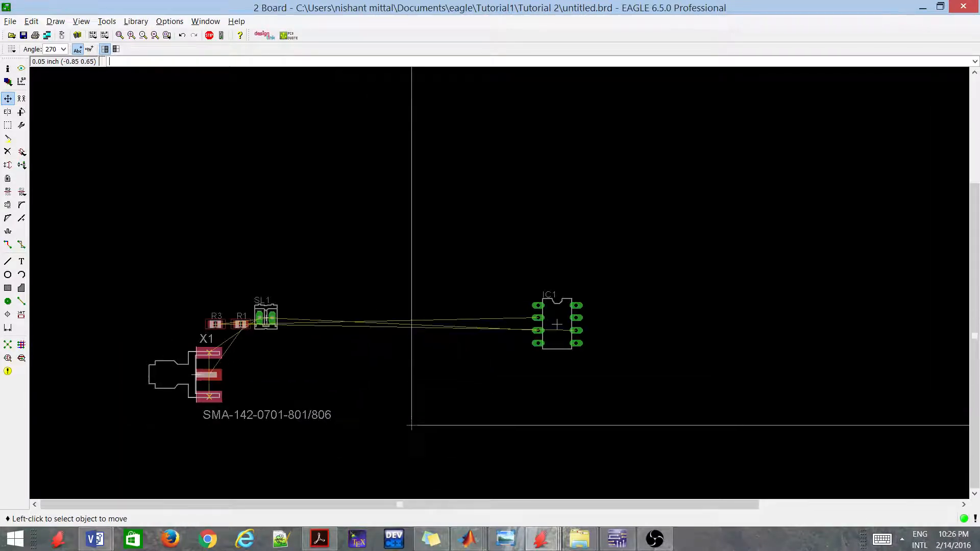
Step: Move connector SL1 inside the board outline, to the left of IC1
click(269, 320)
scroll(480, 321, up, 2)
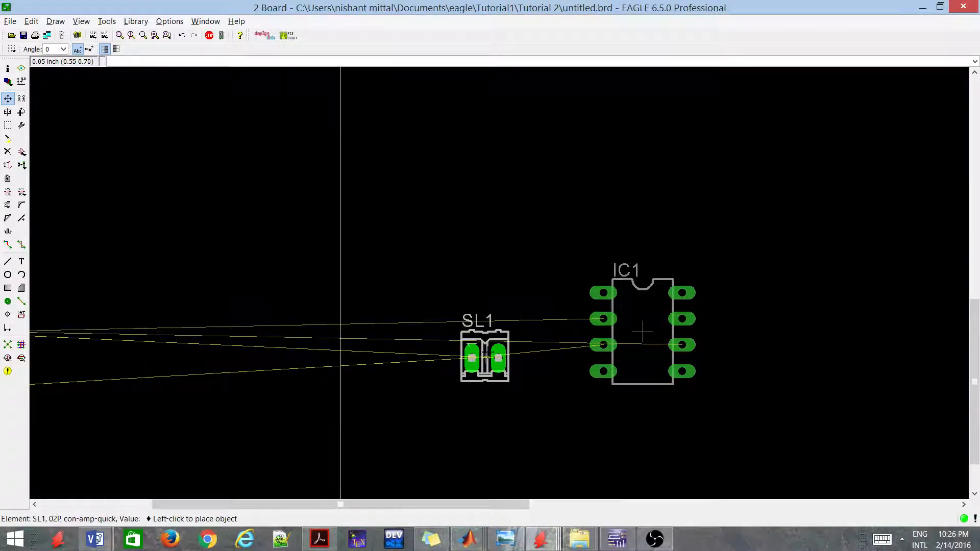
click(491, 341)
Step: Move resistor R1 inside the board outline, directly above IC1
scroll(536, 296, down, 3)
click(271, 310)
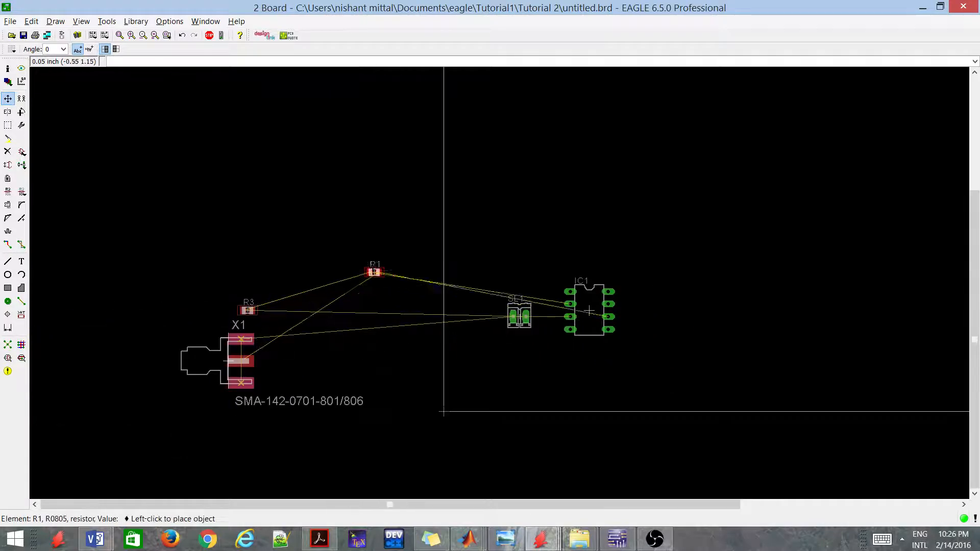
scroll(559, 253, up, 2)
click(598, 272)
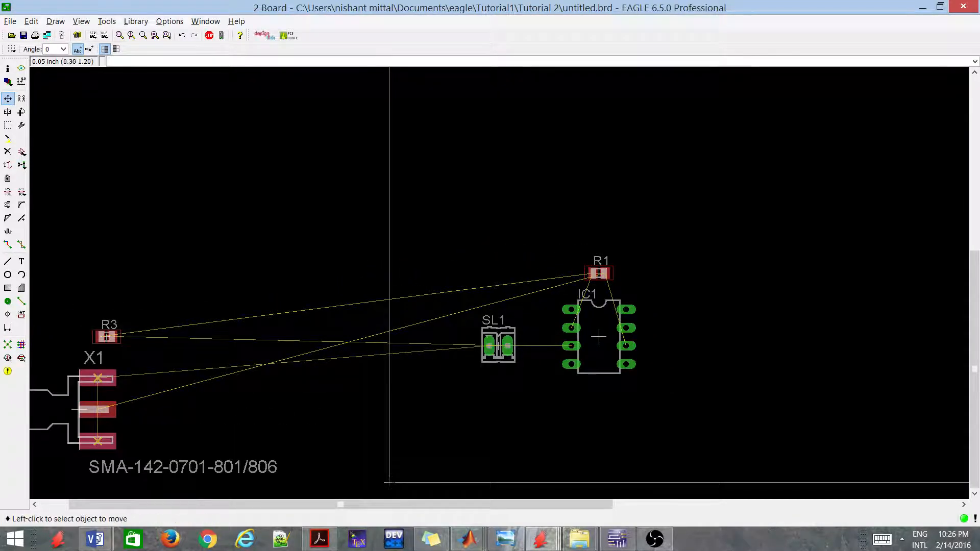
Step: Move R3 above SL1's right-hand pad, rotated to 270 degrees, and shift SL1 up closer to it
click(109, 343)
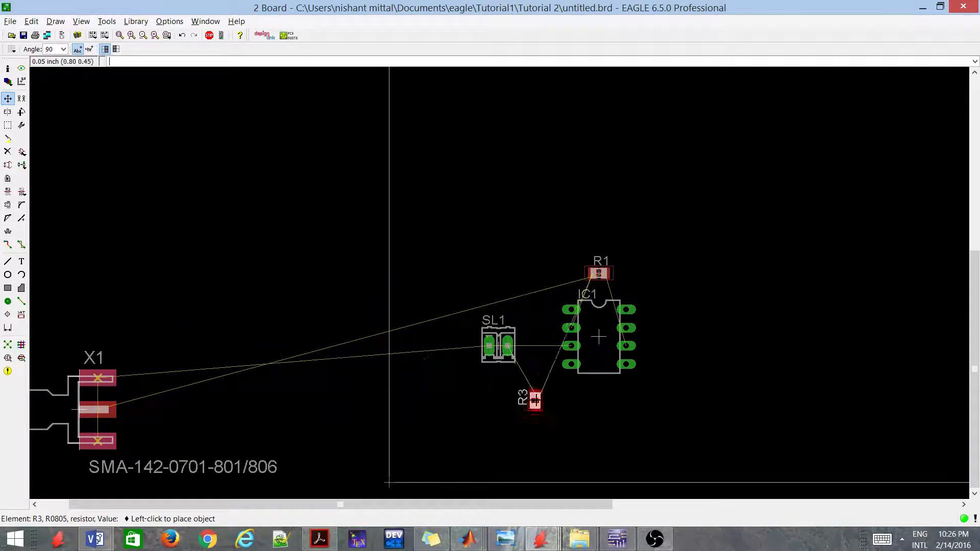
right_click(526, 399)
scroll(570, 409, up, 2)
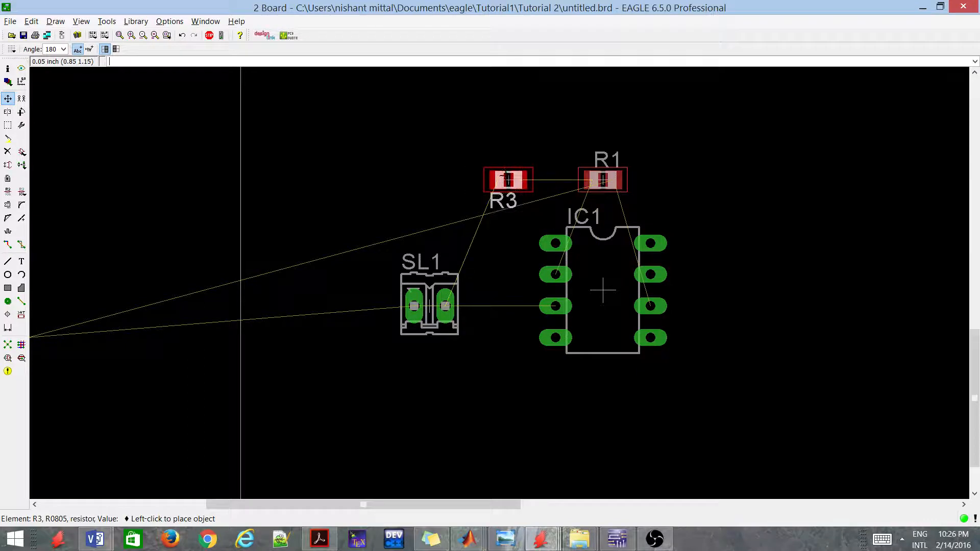
right_click(493, 179)
right_click(494, 176)
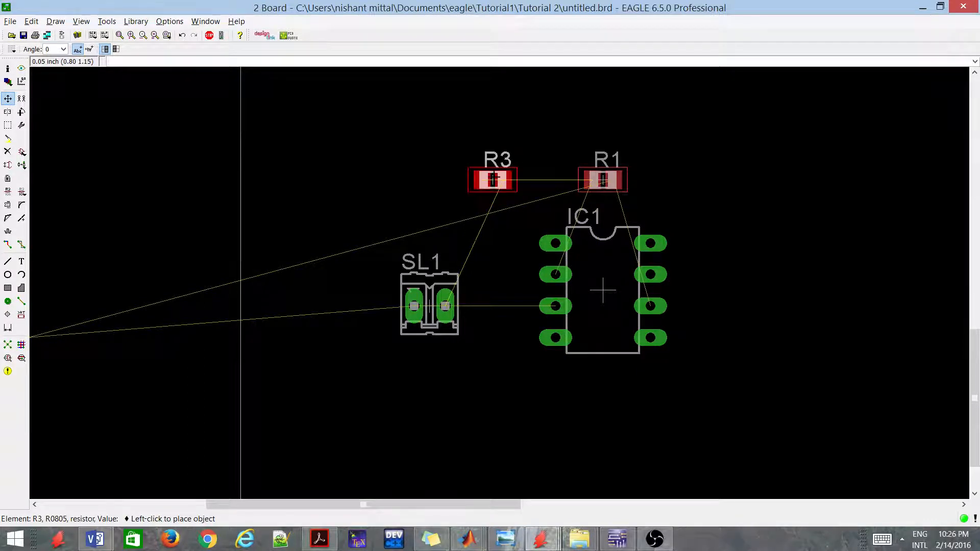
right_click(494, 176)
right_click(493, 179)
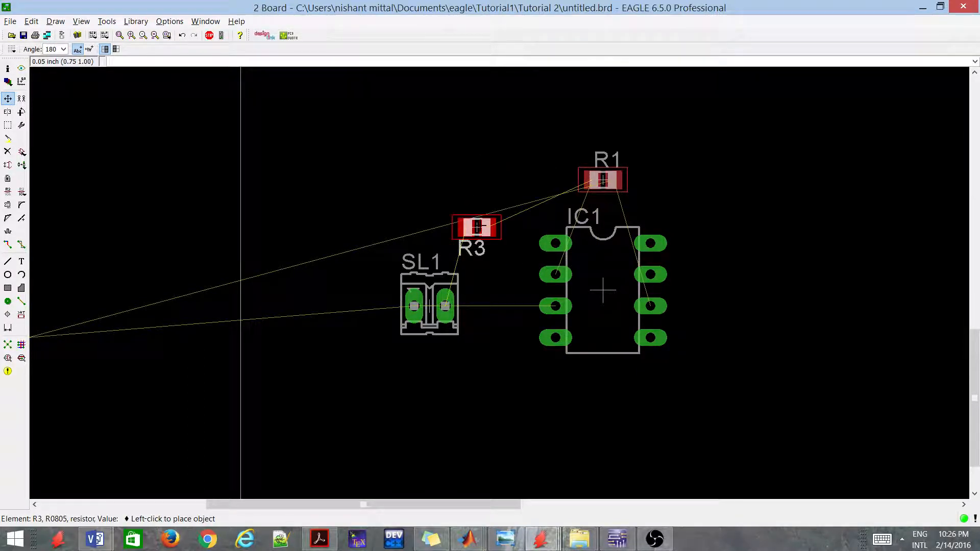
right_click(477, 226)
click(445, 195)
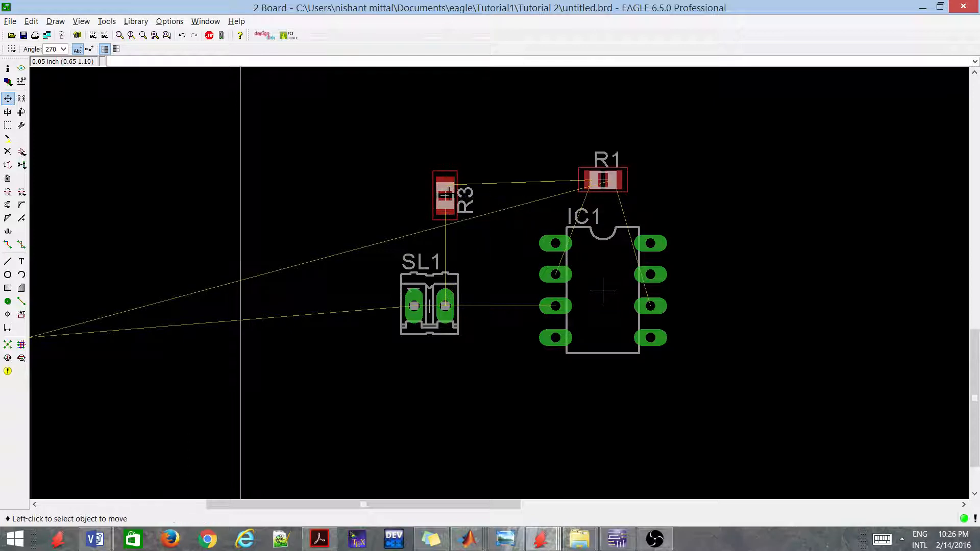
click(445, 305)
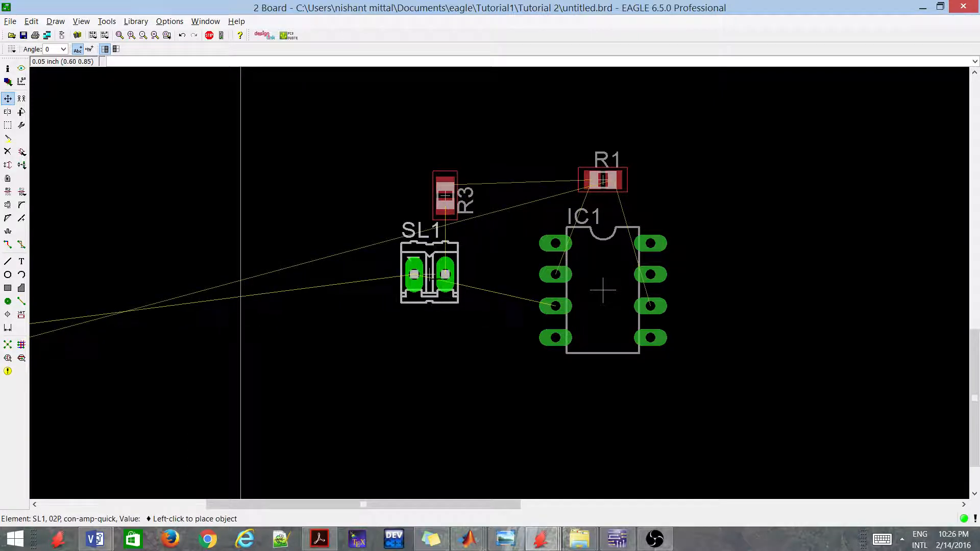
click(430, 274)
Step: Move SMA connector X1 inside the board outline to the right of IC1, rotated to 180 degrees
scroll(363, 388, down, 4)
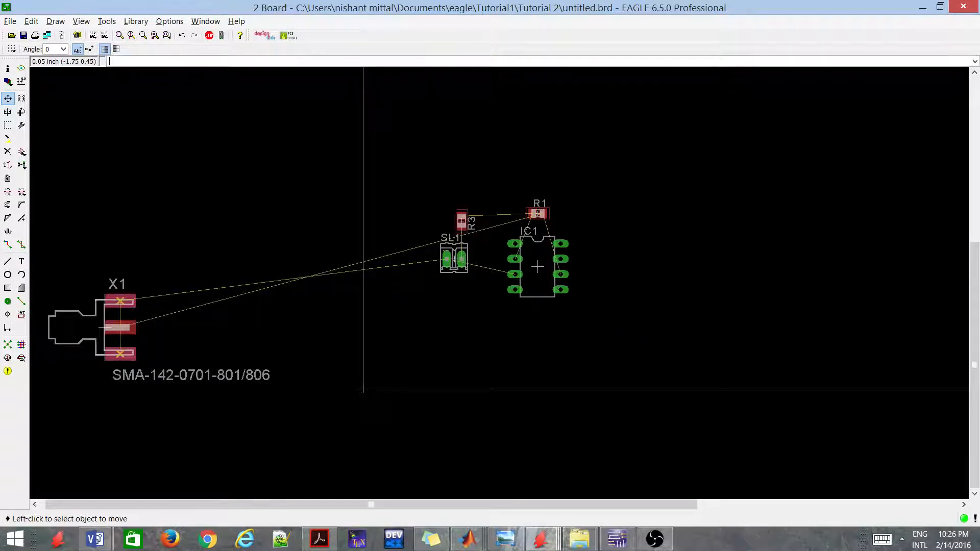
click(95, 319)
right_click(566, 347)
right_click(593, 350)
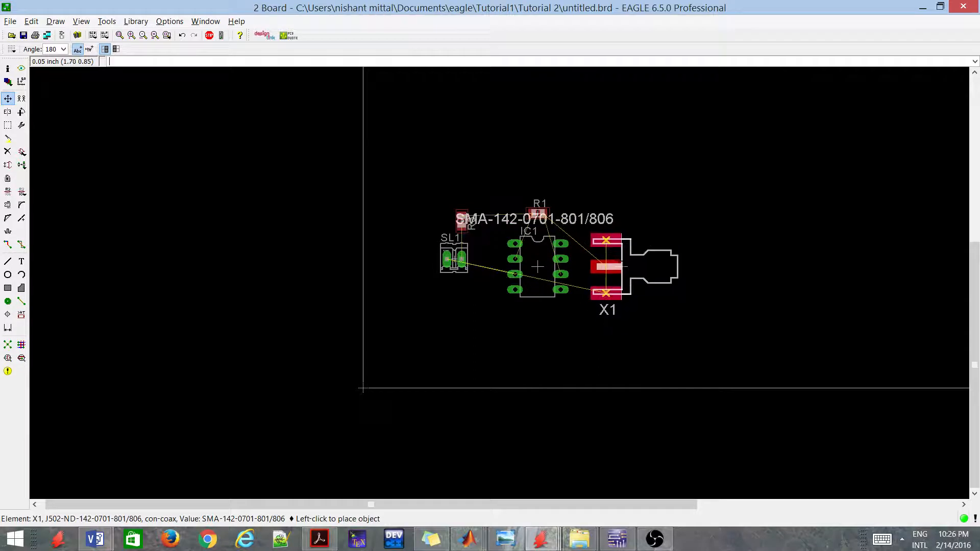
click(630, 267)
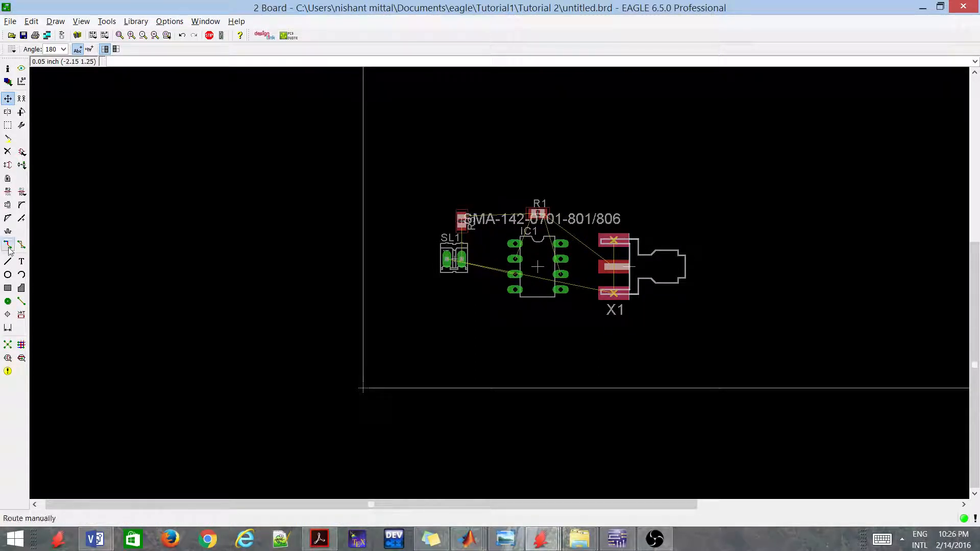
click(8, 205)
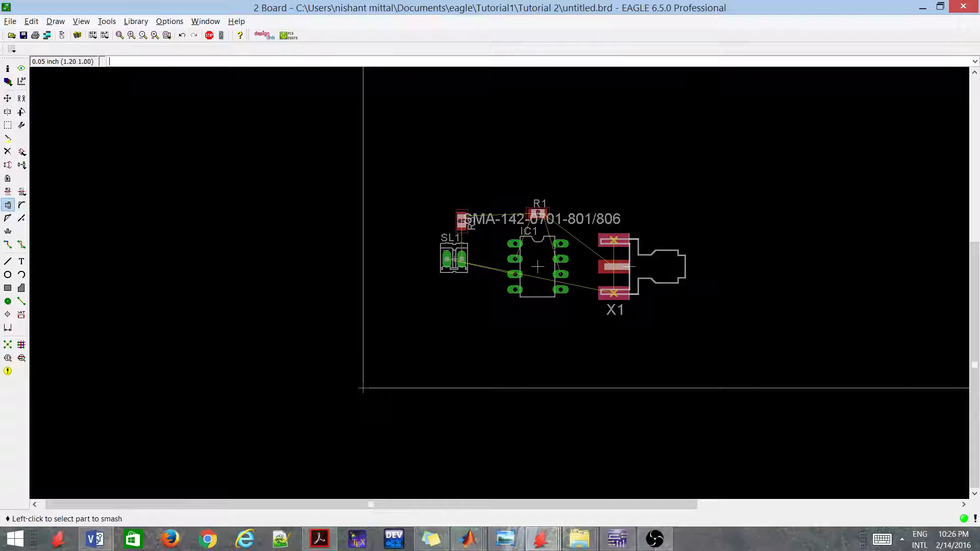
click(625, 267)
click(8, 152)
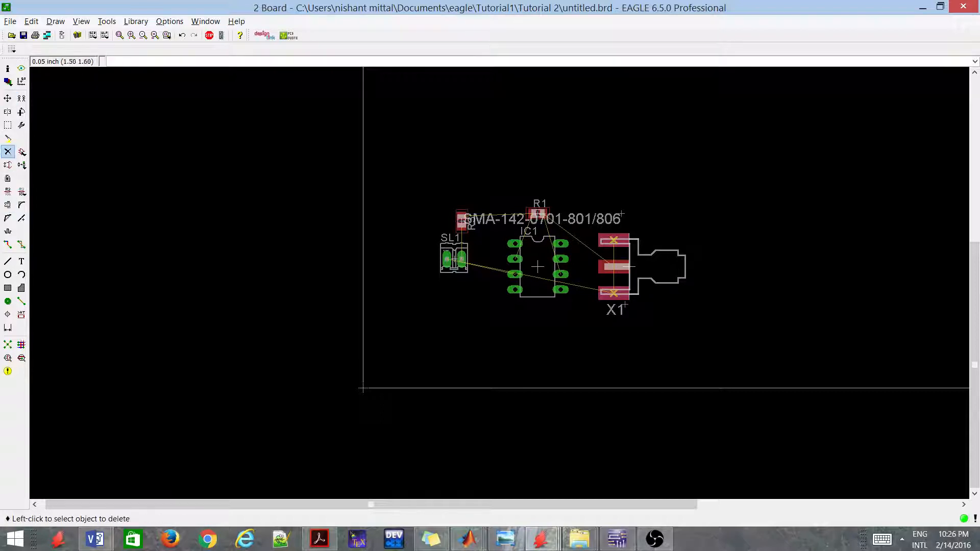
scroll(577, 246, up, 3)
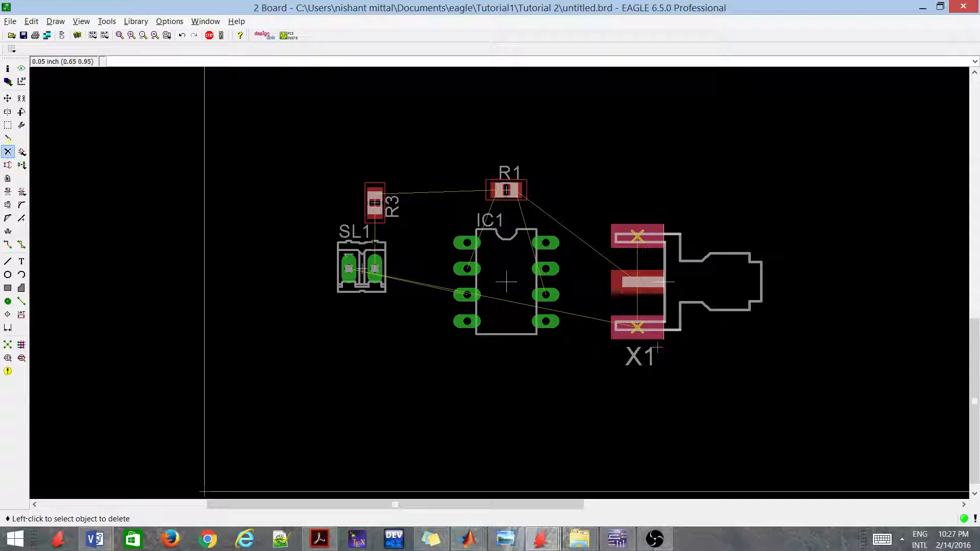
Step: Switch to the schematic and examine how the supplies, input and output are connected
scroll(403, 247, down, 1)
key(alt+Tab)
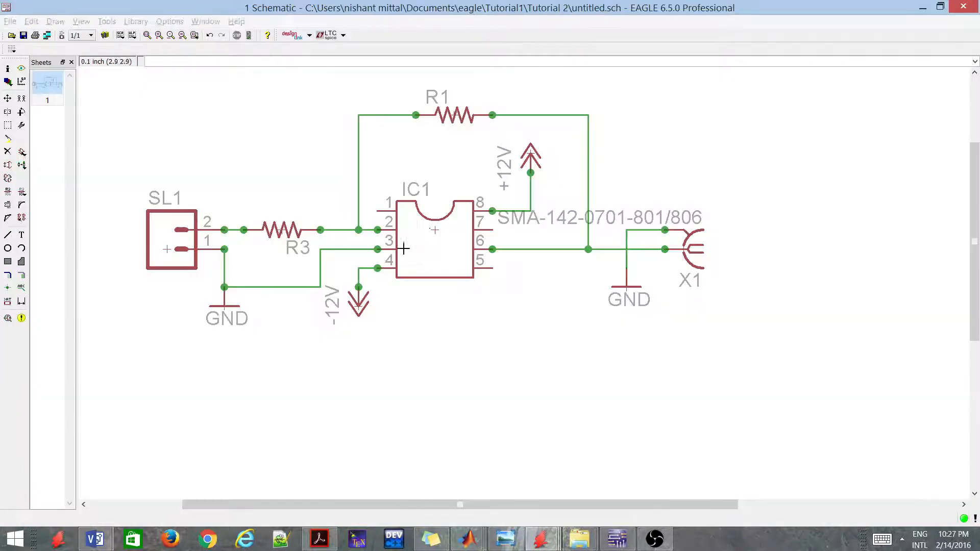
scroll(566, 179, down, 2)
scroll(455, 237, up, 2)
scroll(510, 304, down, 2)
scroll(511, 308, down, 1)
scroll(544, 223, up, 1)
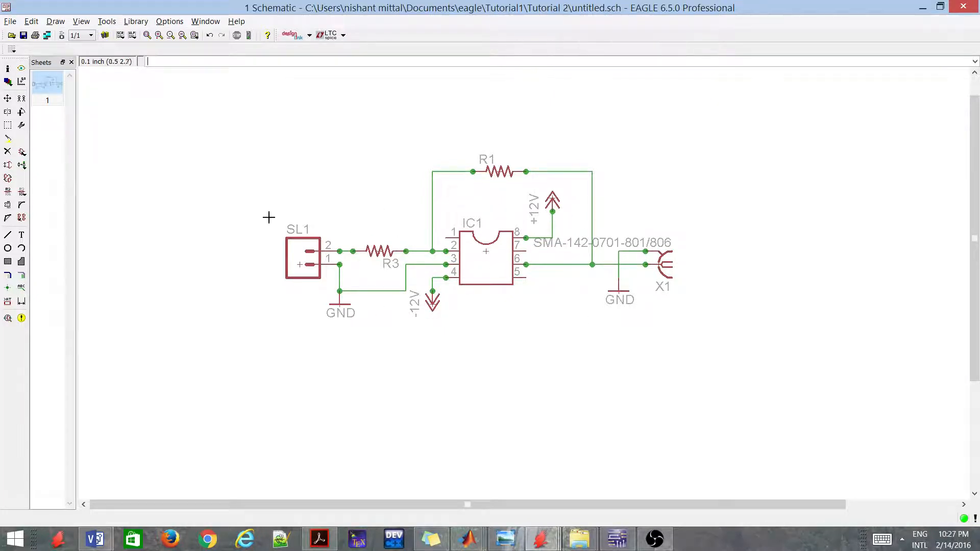
Step: Select the three-pin M03 connector from the con-amp-quick library for adding to the schematic
click(21, 152)
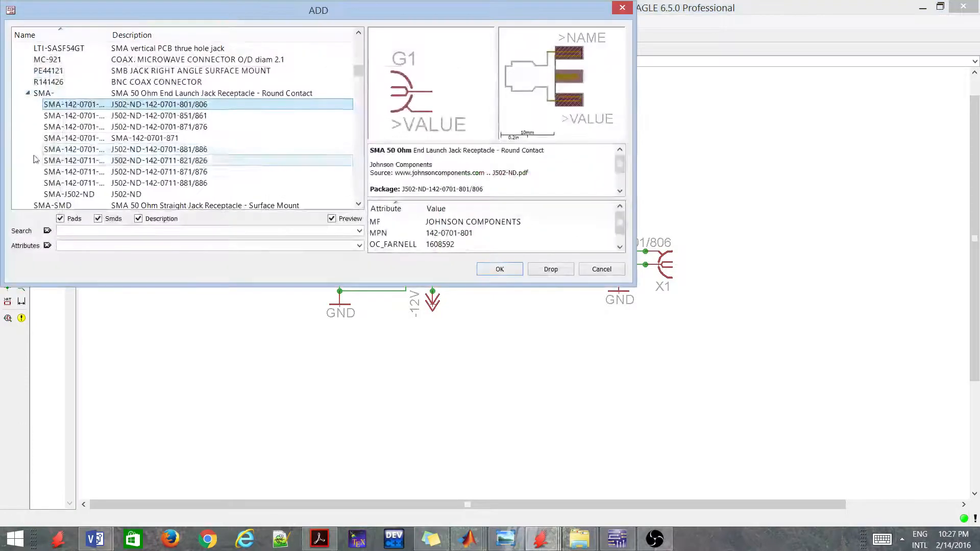
click(27, 93)
scroll(26, 109, up, 5)
click(17, 83)
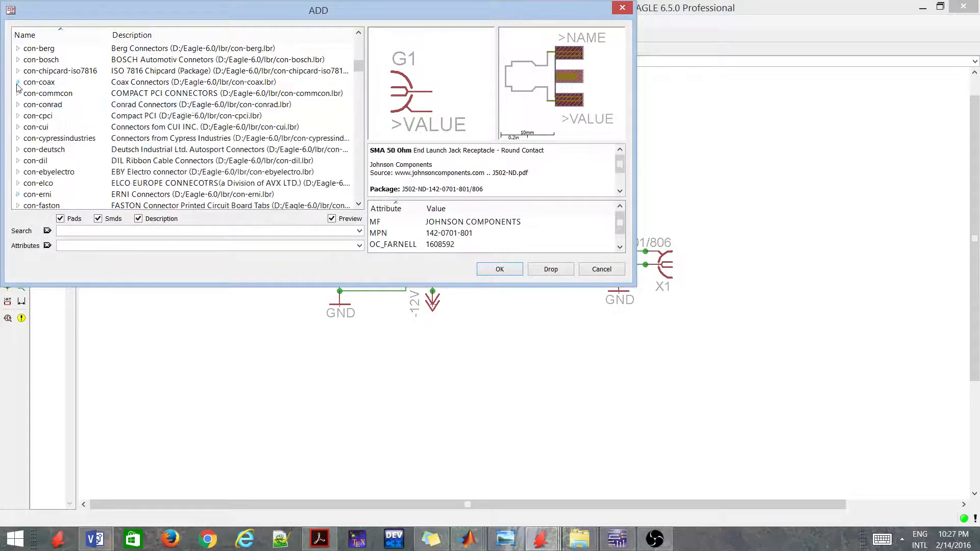
scroll(25, 115, up, 4)
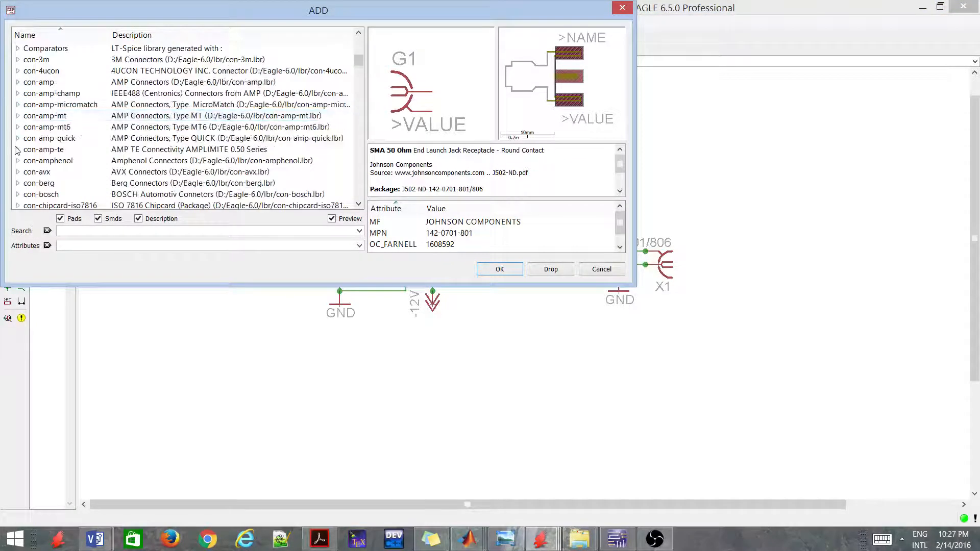
click(17, 139)
click(74, 82)
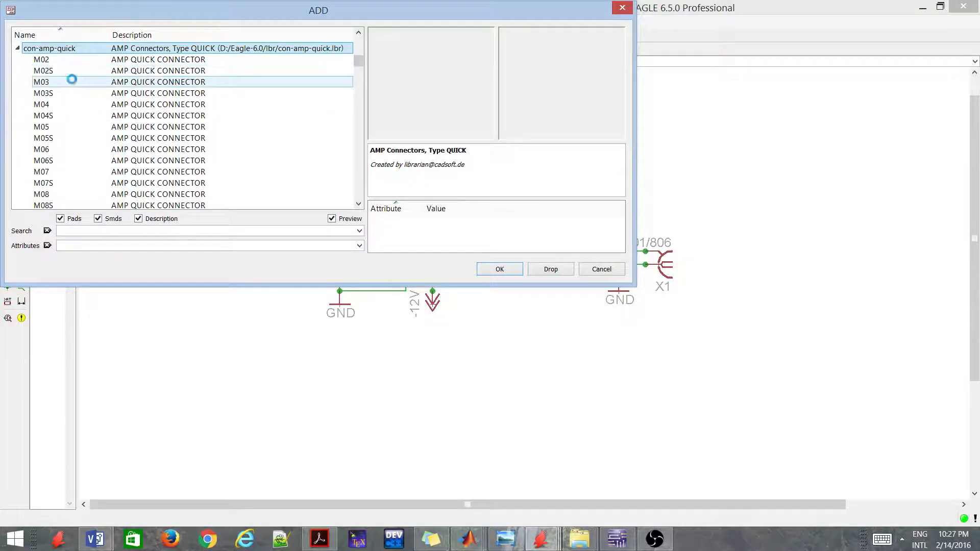
double_click(74, 82)
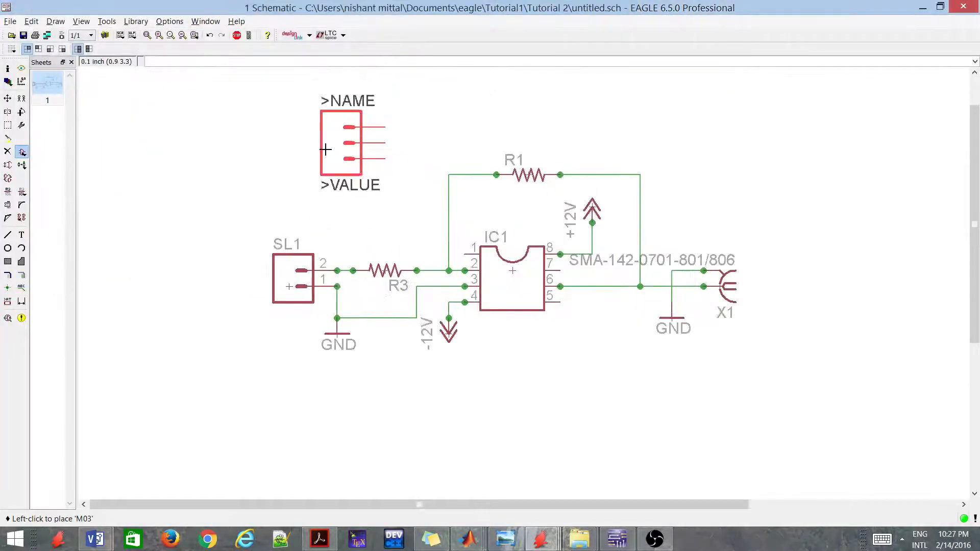
Step: Place the M03 connector unrotated in the free area to the left of SL1 and end the Add command
right_click(273, 120)
right_click(309, 163)
right_click(316, 170)
scroll(337, 173, down, 4)
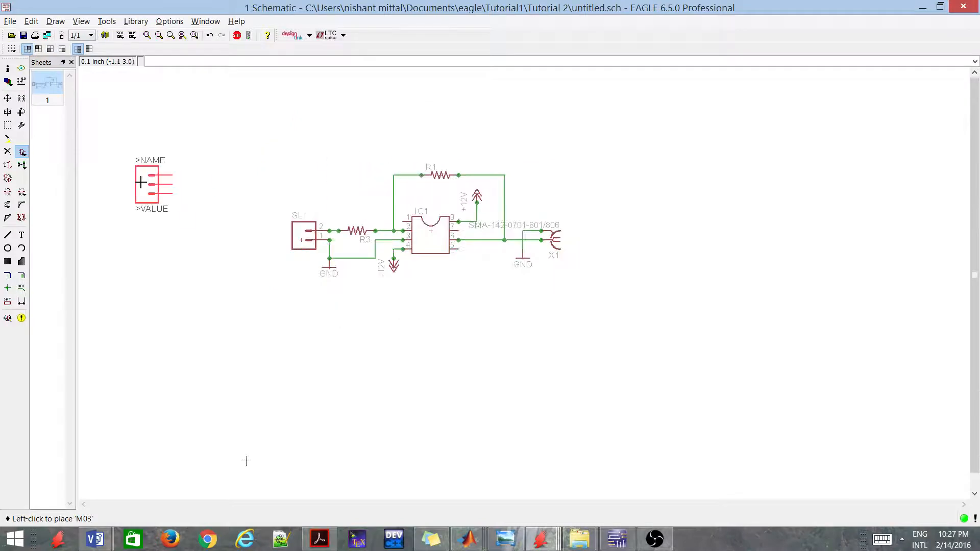
scroll(194, 220, up, 3)
click(193, 220)
key(Escape)
key(Escape)
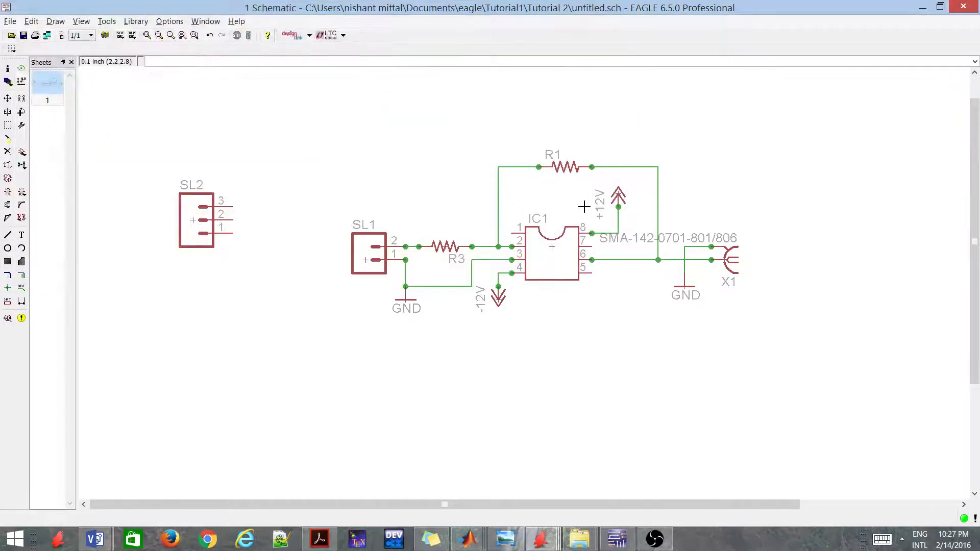
Step: Copy the +12V supply symbol near IC1 and place the copy above and to the right of SL2
right_click(618, 199)
click(640, 216)
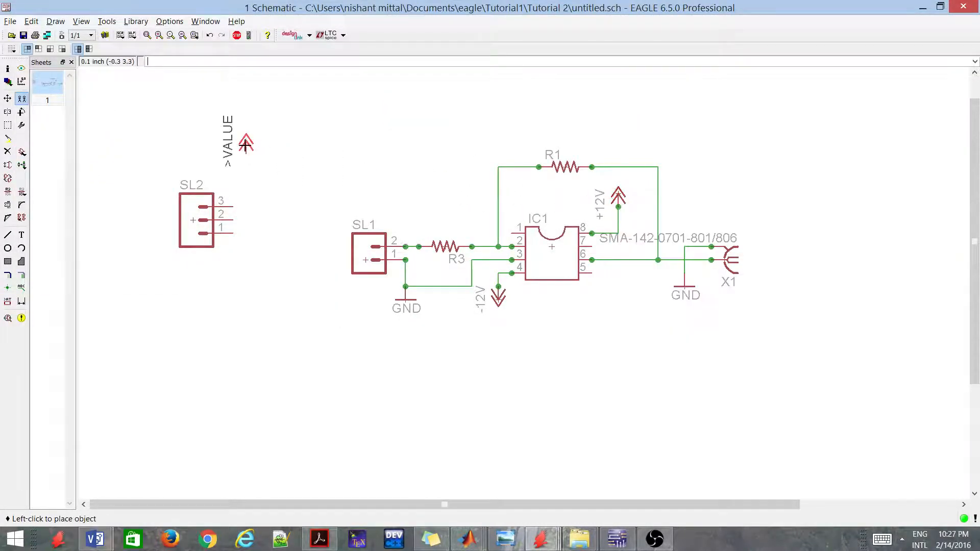
scroll(258, 153, up, 1)
click(263, 160)
Step: Wire the copied +12V symbol to pin 3 of SL2
scroll(258, 176, up, 1)
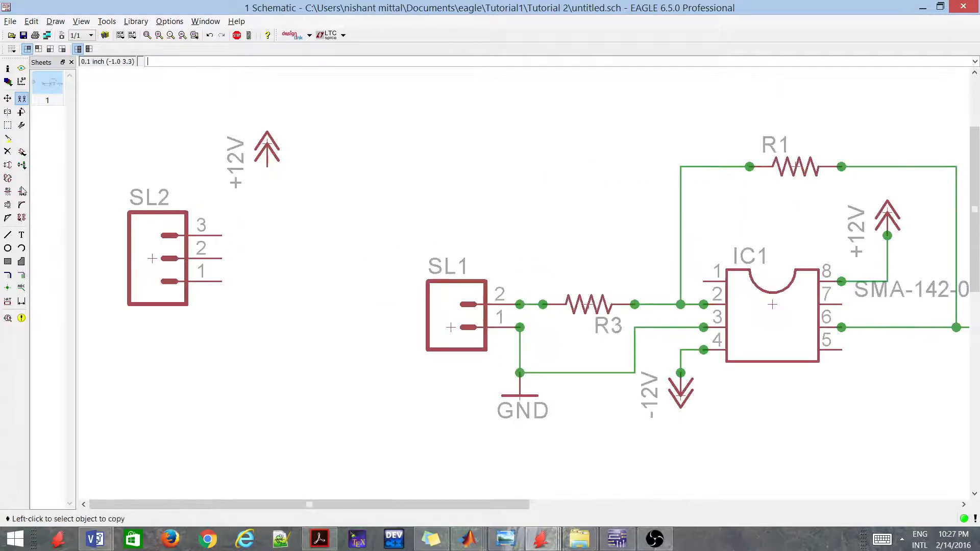
click(6, 236)
click(268, 164)
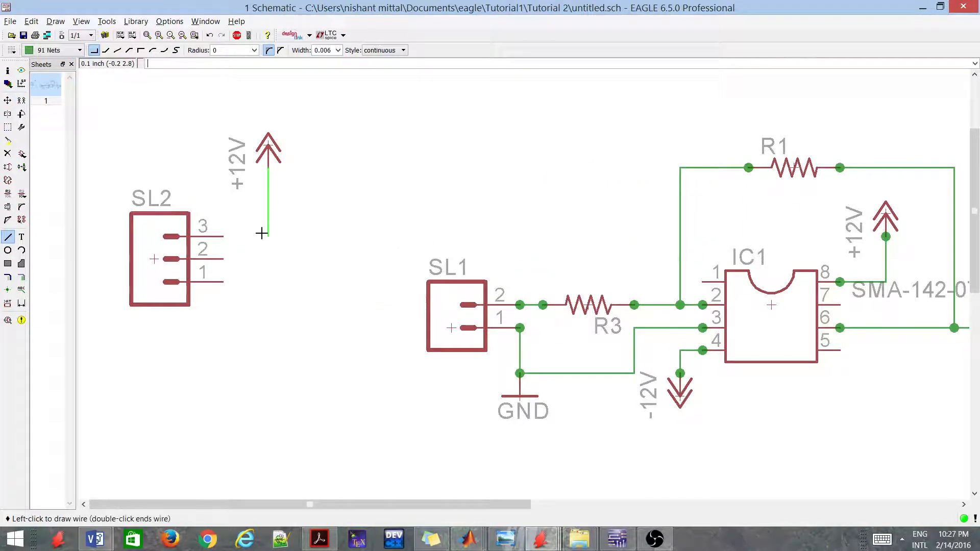
click(223, 237)
Step: Copy the -12V supply symbol near IC1 and place the copy below and to the right of SL2
scroll(289, 151, down, 2)
scroll(396, 260, up, 1)
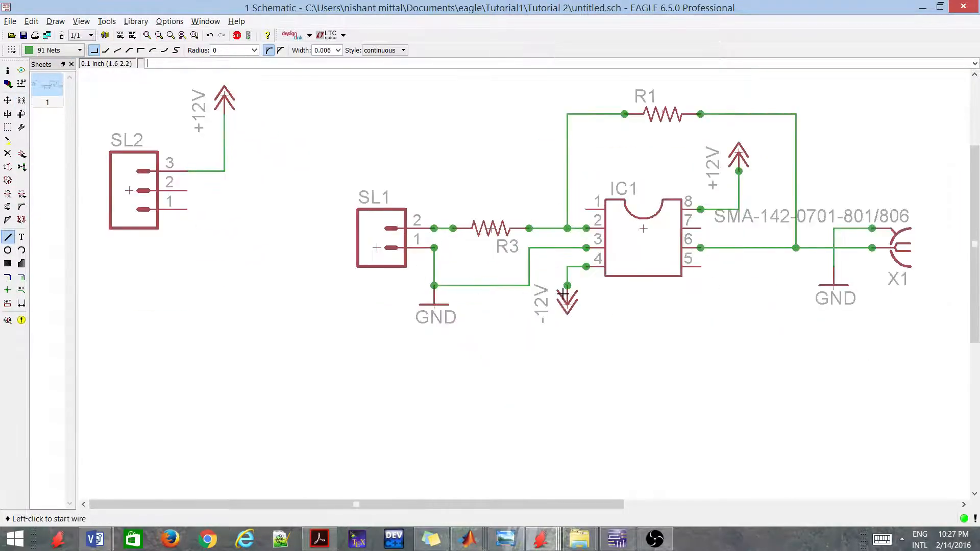
right_click(568, 301)
click(592, 325)
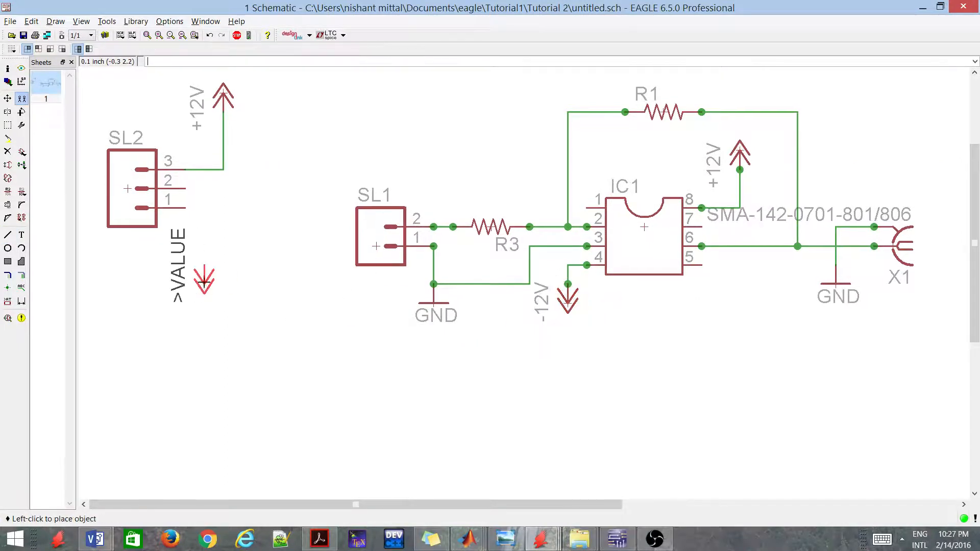
click(223, 269)
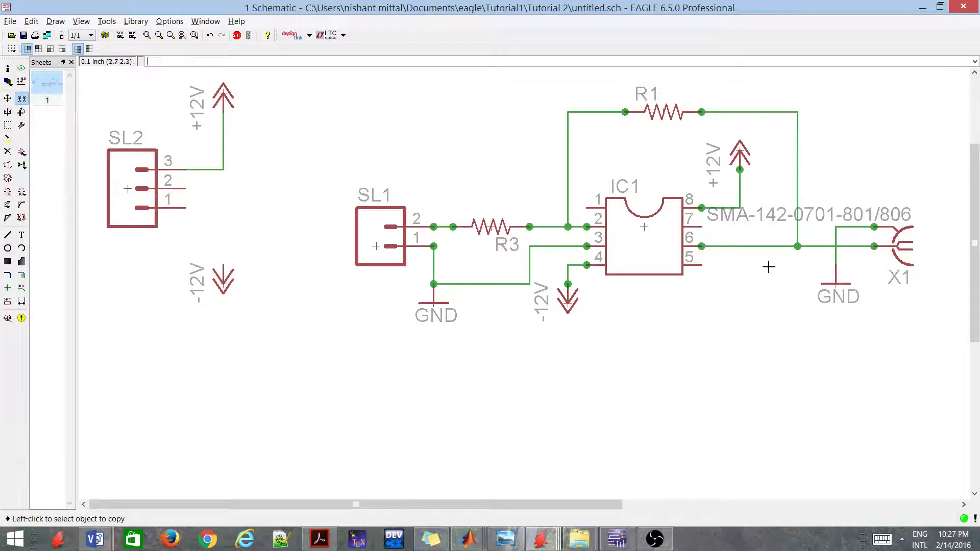
Step: Copy the GND symbol near X1 and place the copy to the right of SL2, between its +12V and -12V symbols
right_click(836, 287)
click(855, 310)
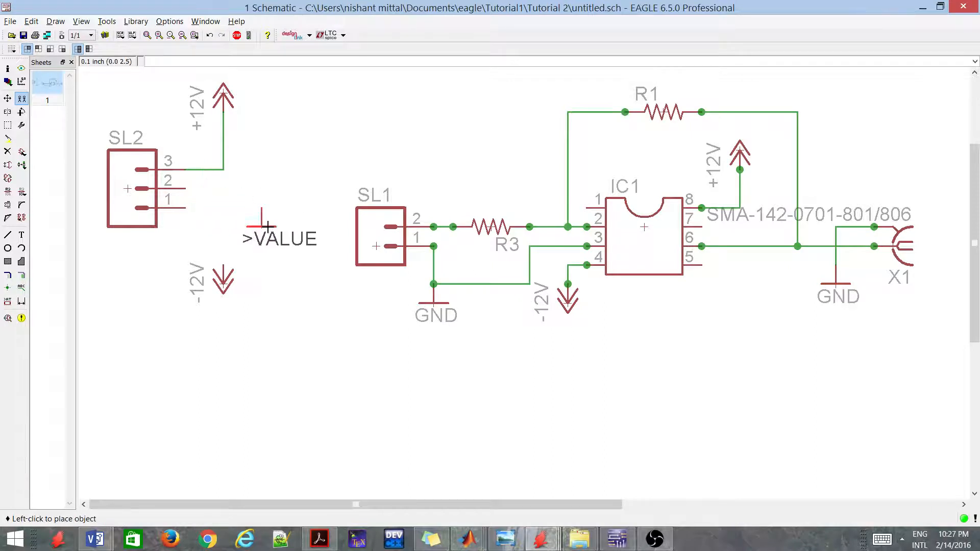
click(265, 226)
Step: Wire SL2 pin 2 to the copied GND symbol and SL2 pin 1 to the copied -12V symbol
click(8, 235)
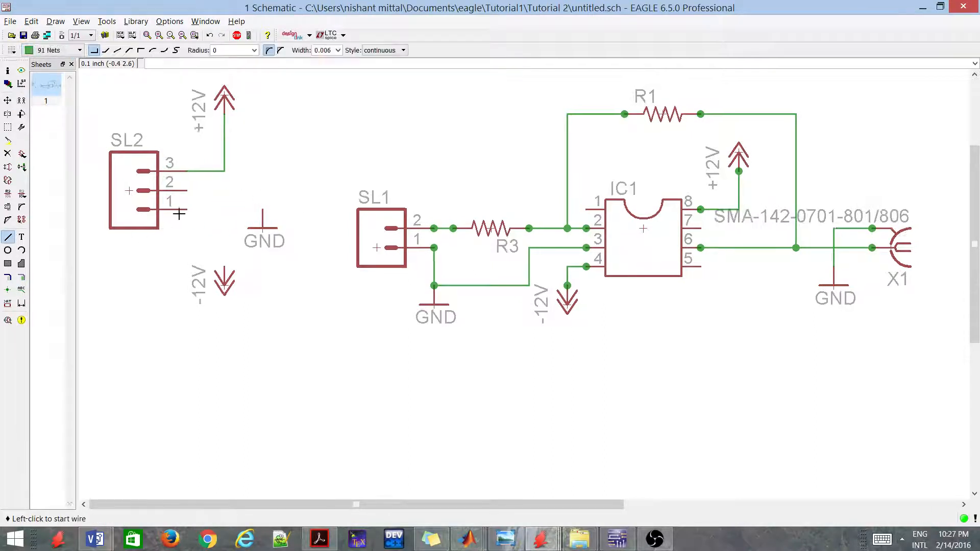
click(187, 191)
click(263, 210)
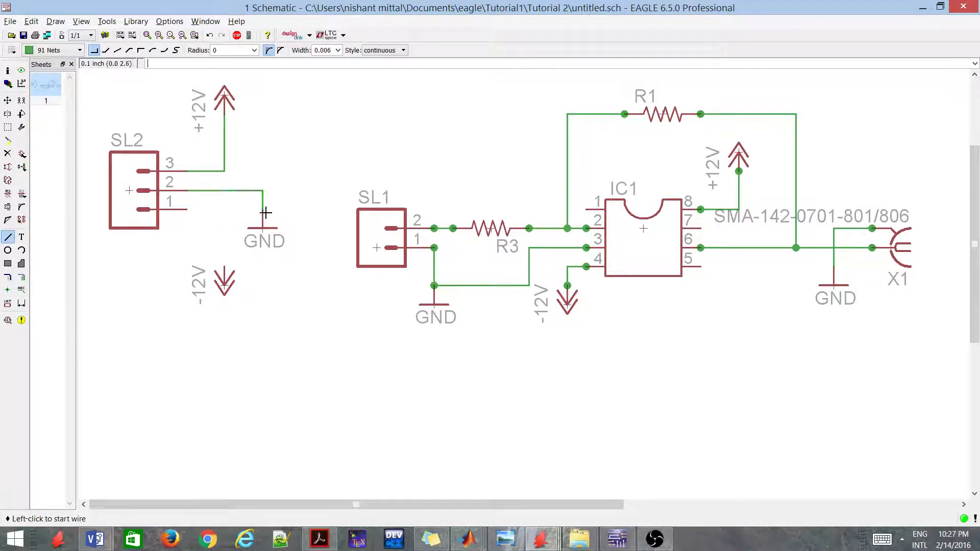
click(182, 208)
click(225, 263)
Step: Place junctions at SL2's three pin ends and where its wires meet the +12V and GND symbols
scroll(212, 218, down, 2)
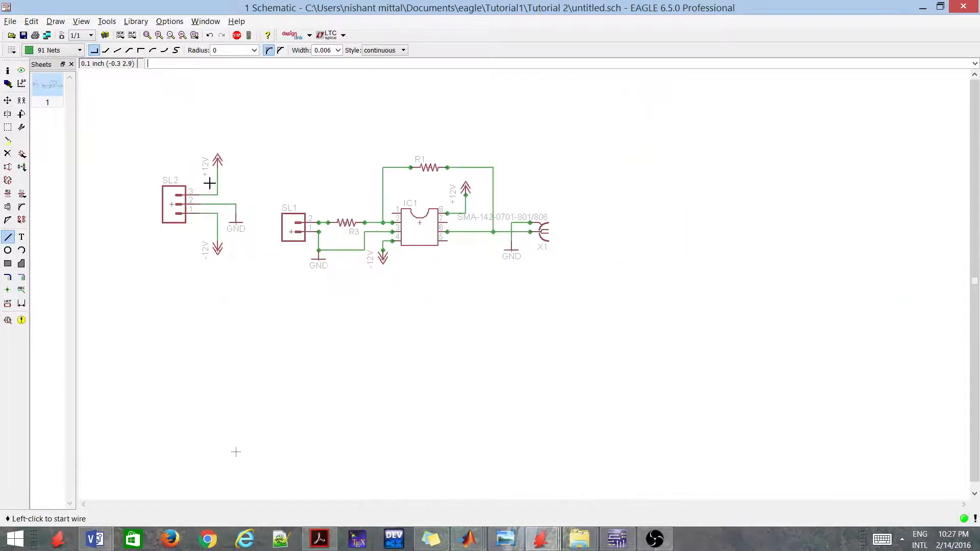
scroll(210, 183, up, 2)
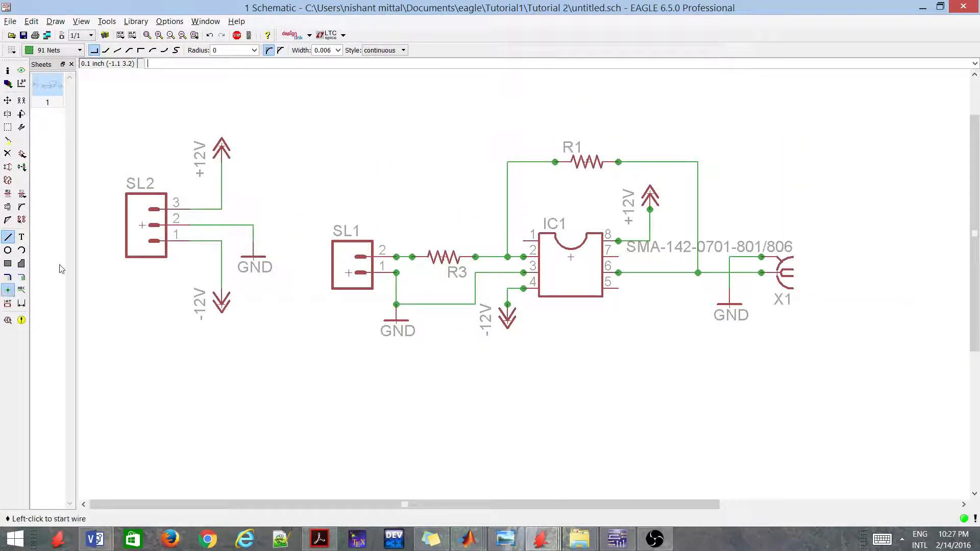
click(190, 210)
click(190, 226)
click(190, 241)
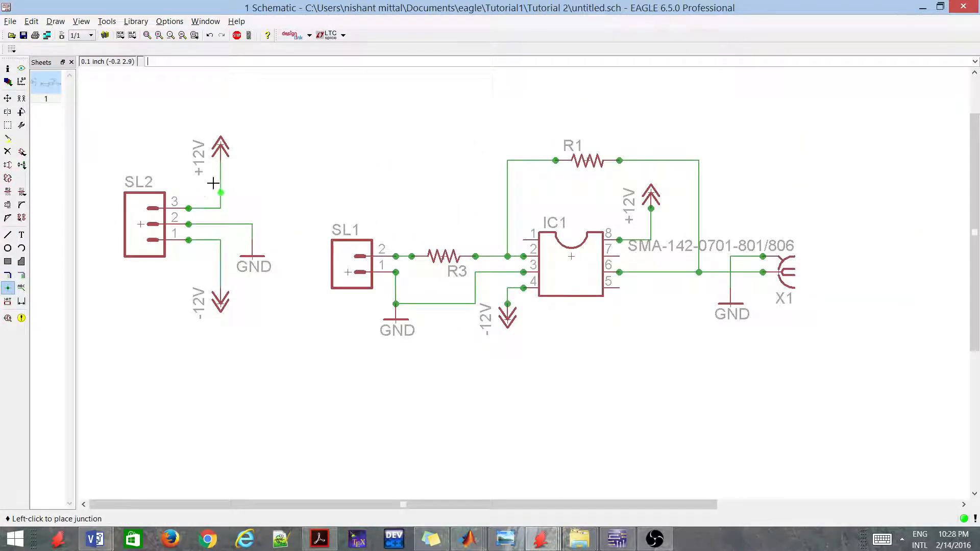
click(221, 160)
click(252, 240)
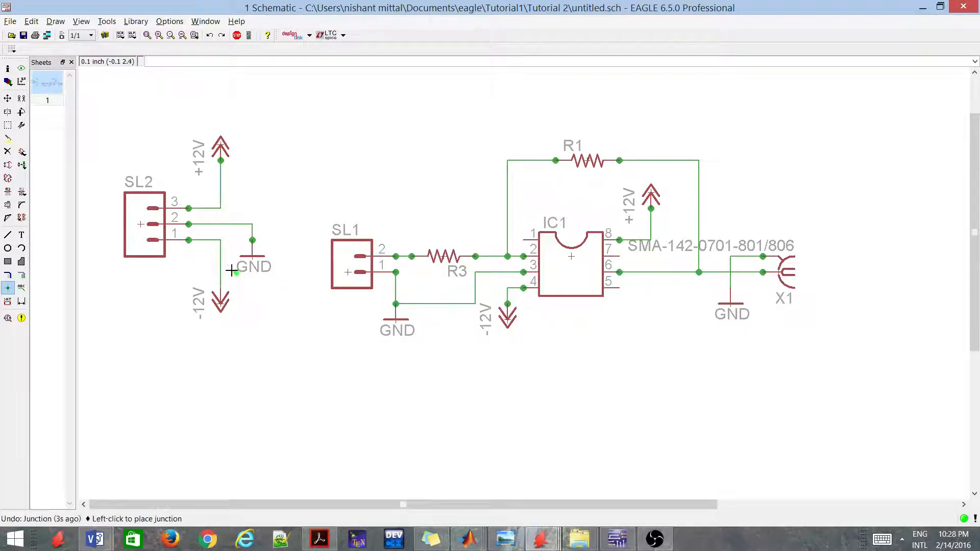
Step: Switch from the schematic to the board layout and move connector SL2 inside the board outline, directly below SL1
scroll(275, 212, down, 2)
scroll(299, 202, up, 1)
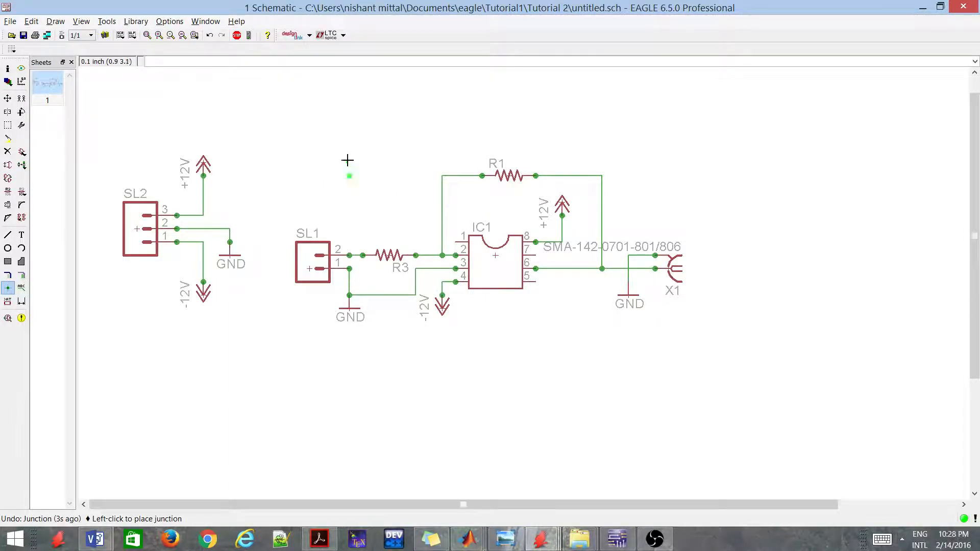
click(61, 35)
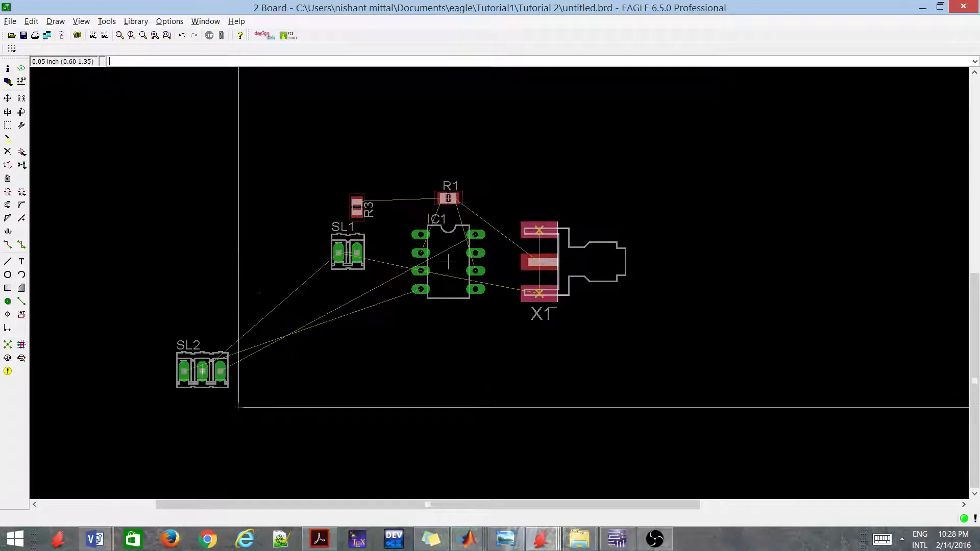
click(7, 98)
click(202, 371)
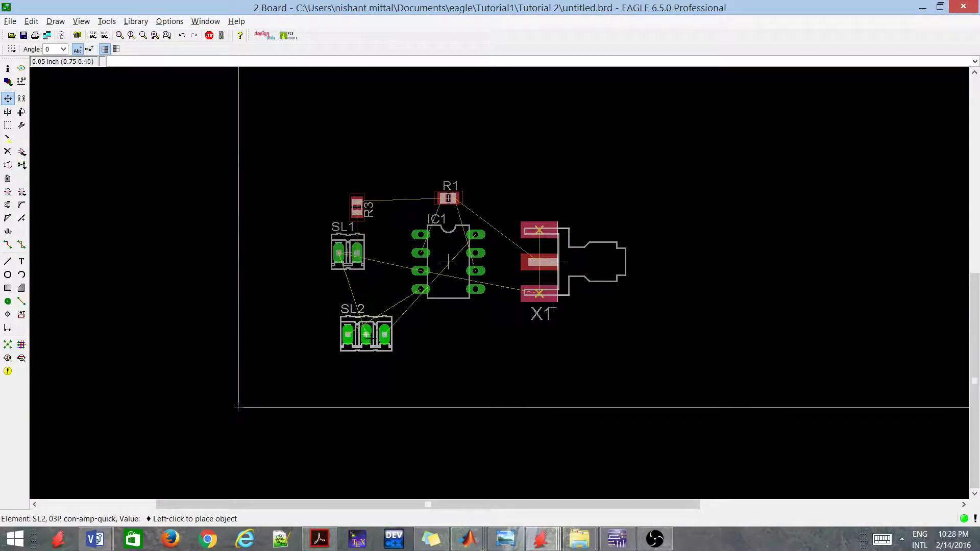
click(357, 334)
click(358, 334)
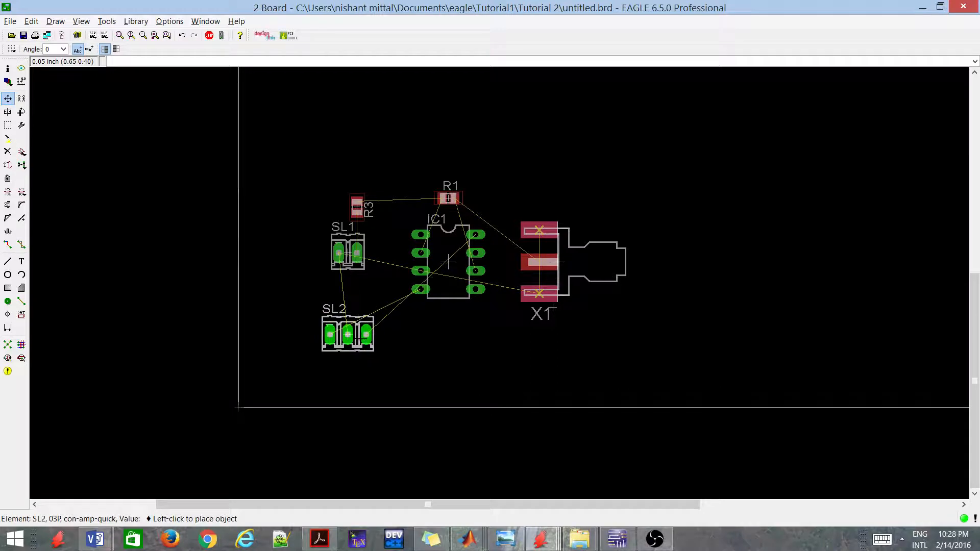
click(357, 334)
scroll(363, 293, up, 1)
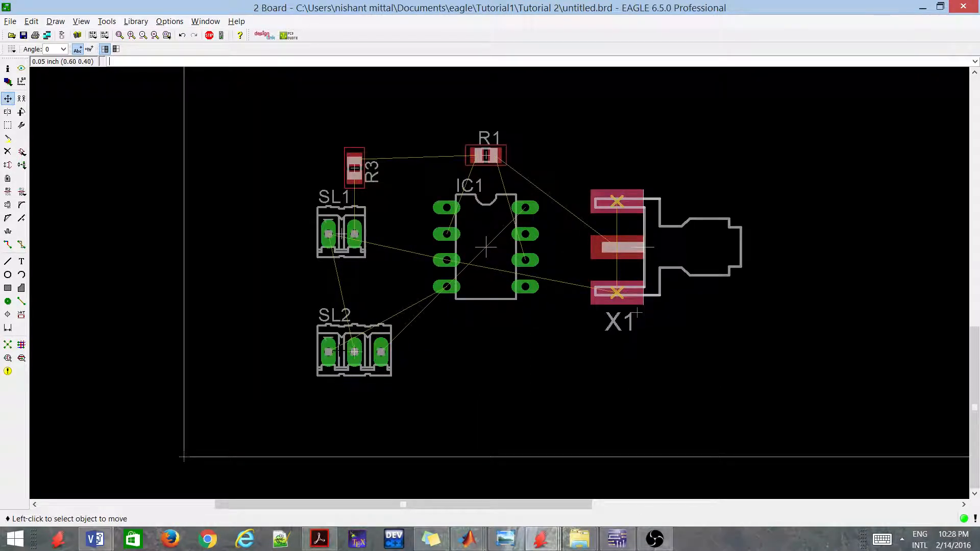
Step: Shrink the board outline by moving its right edge in towards connector X1 and its top edge down to about y = 1.40 inch
scroll(340, 352, down, 2)
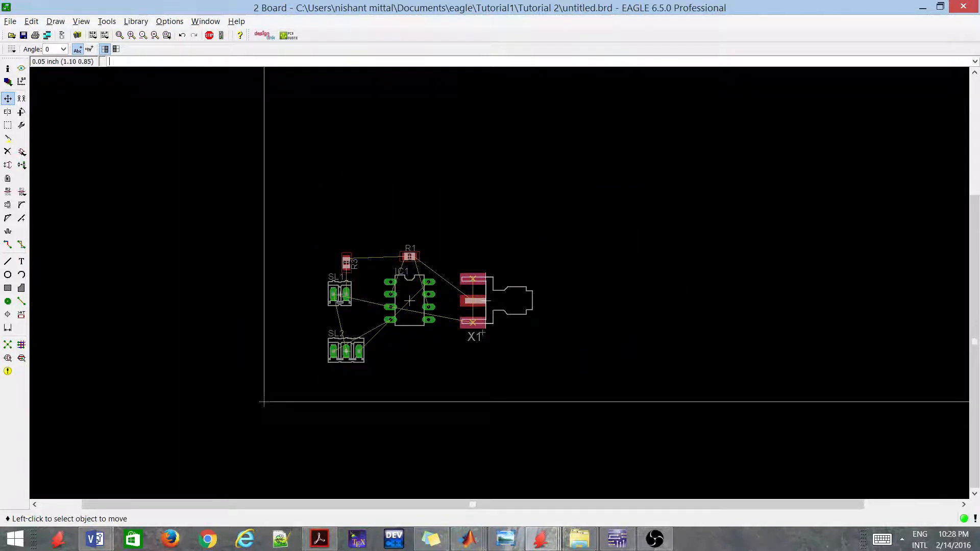
scroll(393, 298, up, 2)
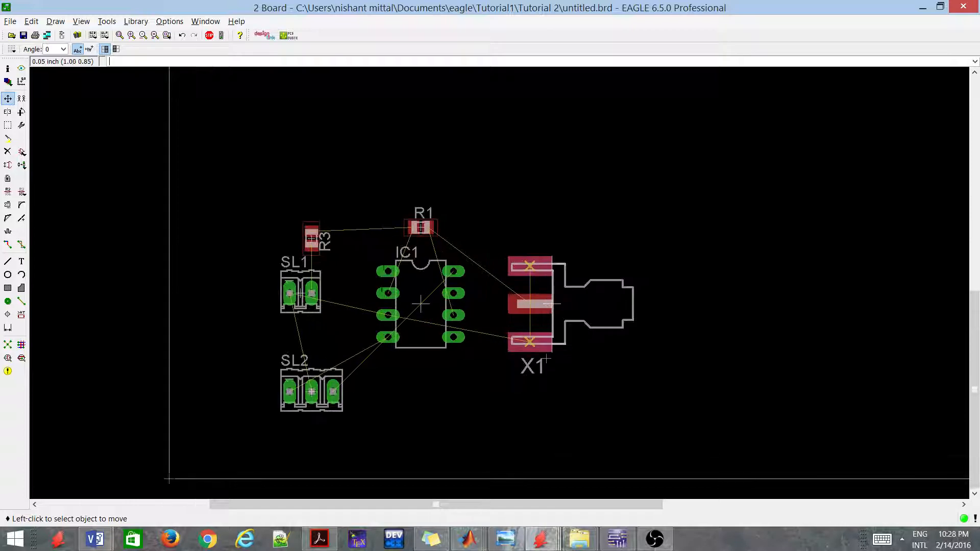
scroll(389, 317, up, 3)
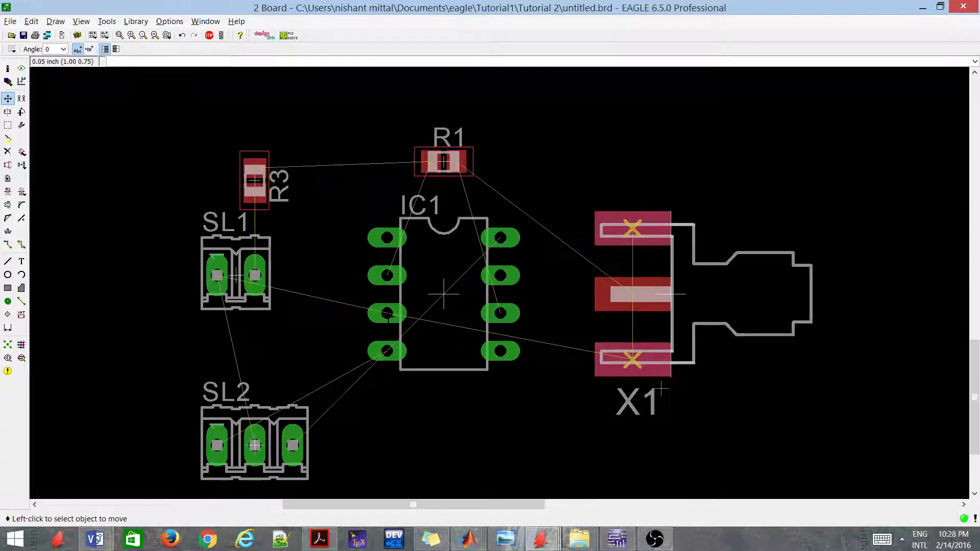
scroll(389, 318, down, 4)
scroll(388, 315, up, 1)
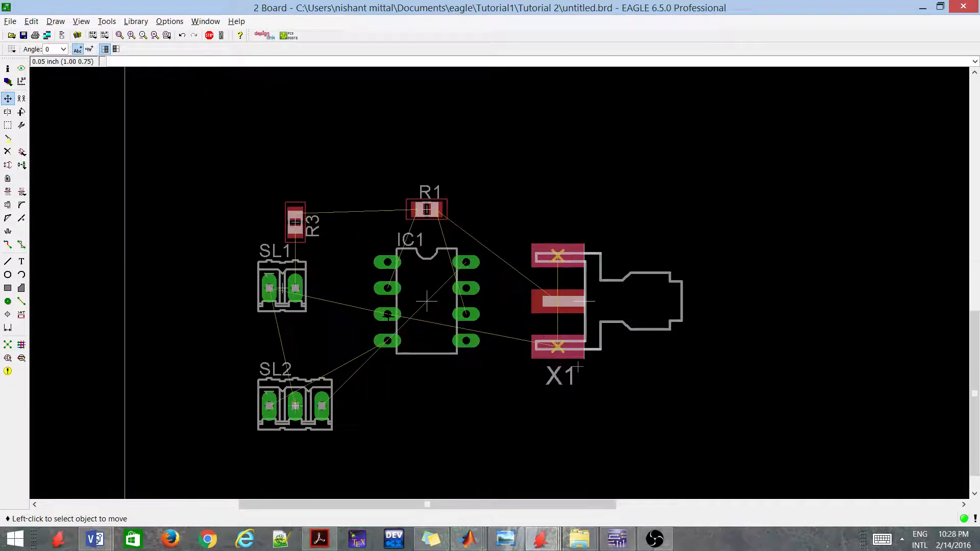
scroll(388, 315, down, 5)
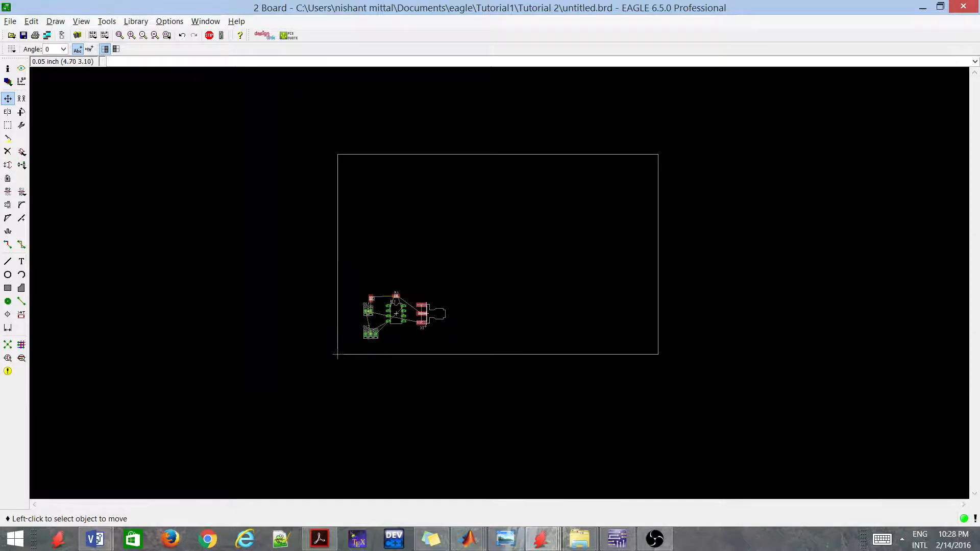
click(658, 253)
scroll(473, 256, up, 3)
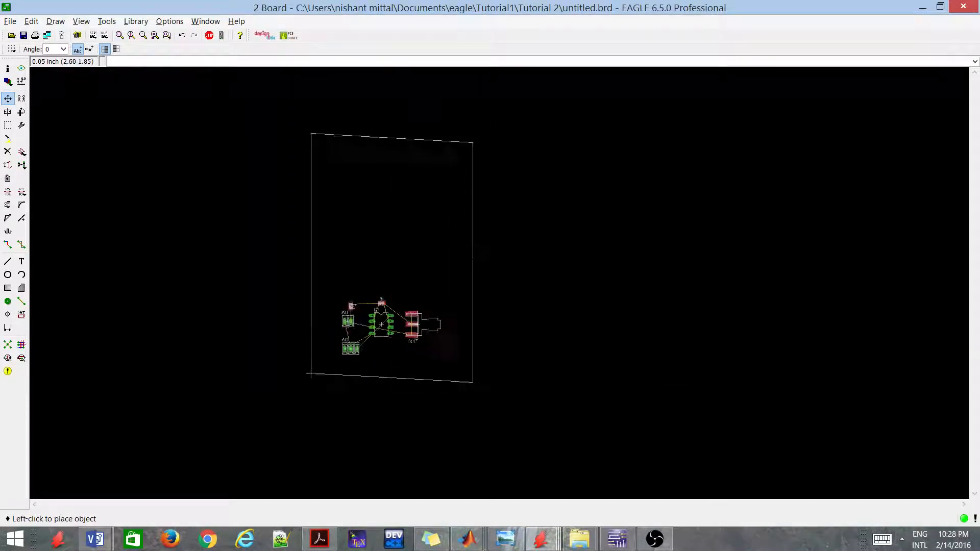
click(474, 246)
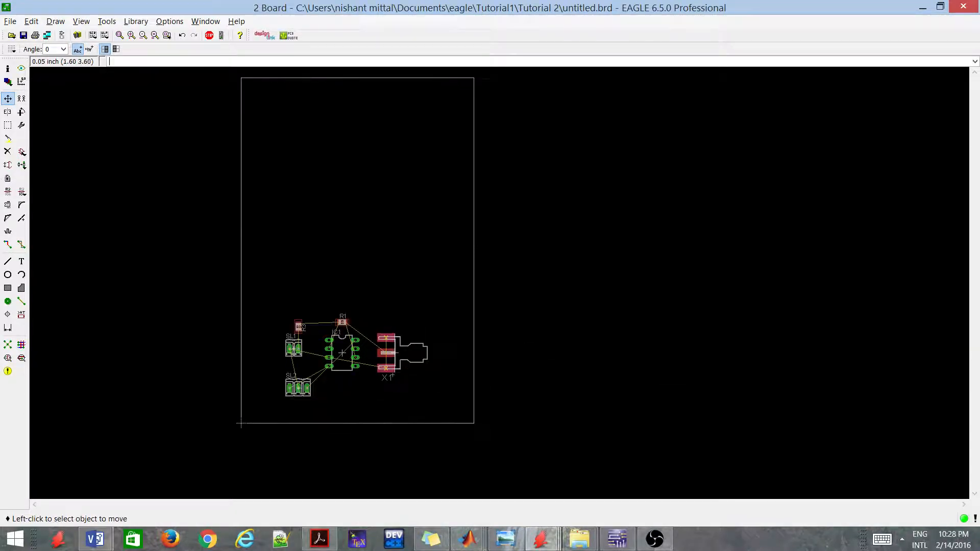
click(375, 78)
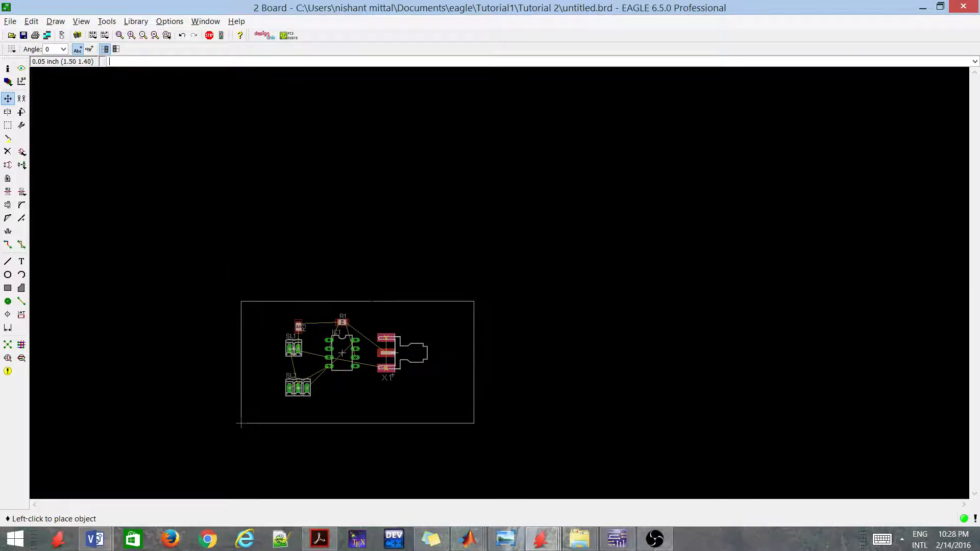
click(373, 301)
Step: Move the board outline's left edge inward, closer to connectors SL1 and SL2
scroll(310, 323, down, 3)
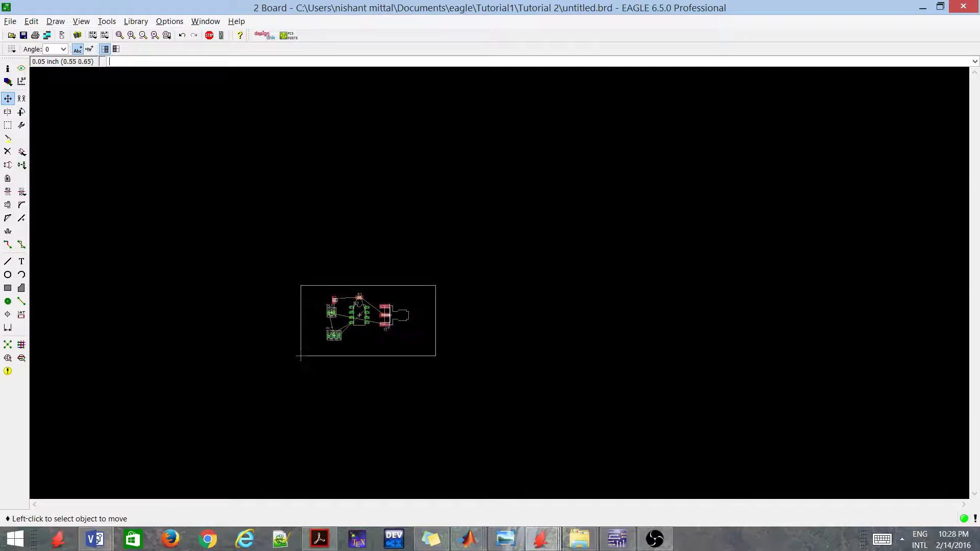
scroll(310, 323, up, 7)
click(198, 272)
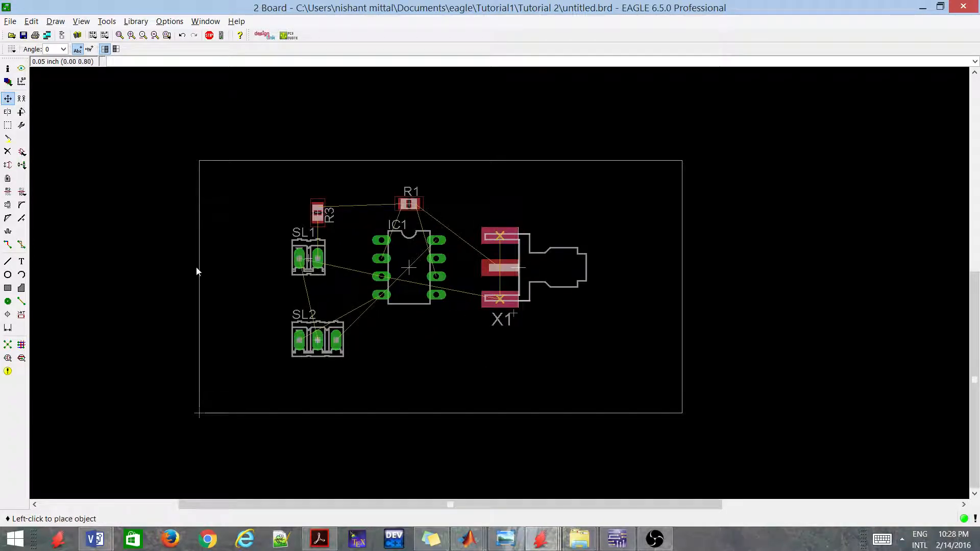
click(244, 272)
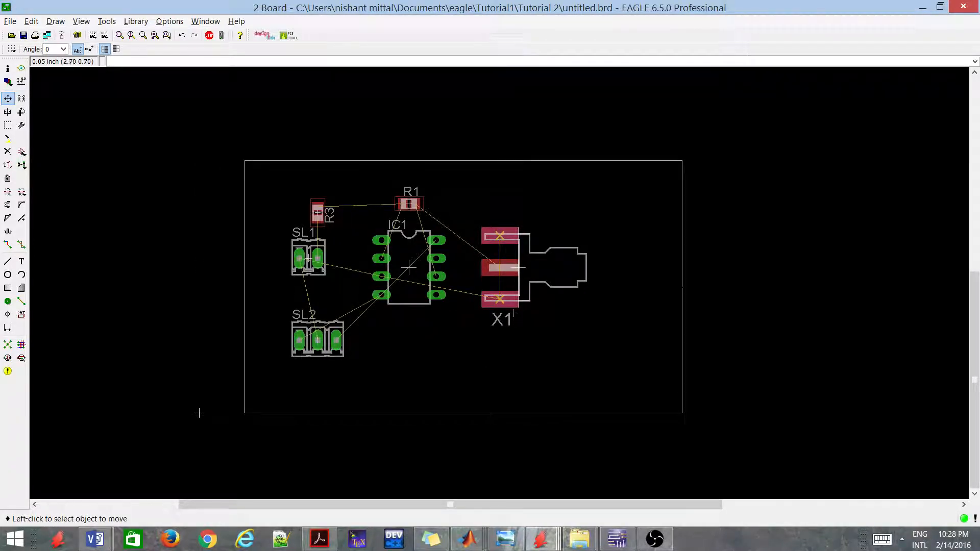
Step: Move the board outline's right edge to the end of X1's pads and straighten its upper and lower corners into a rectangle
click(682, 286)
click(518, 277)
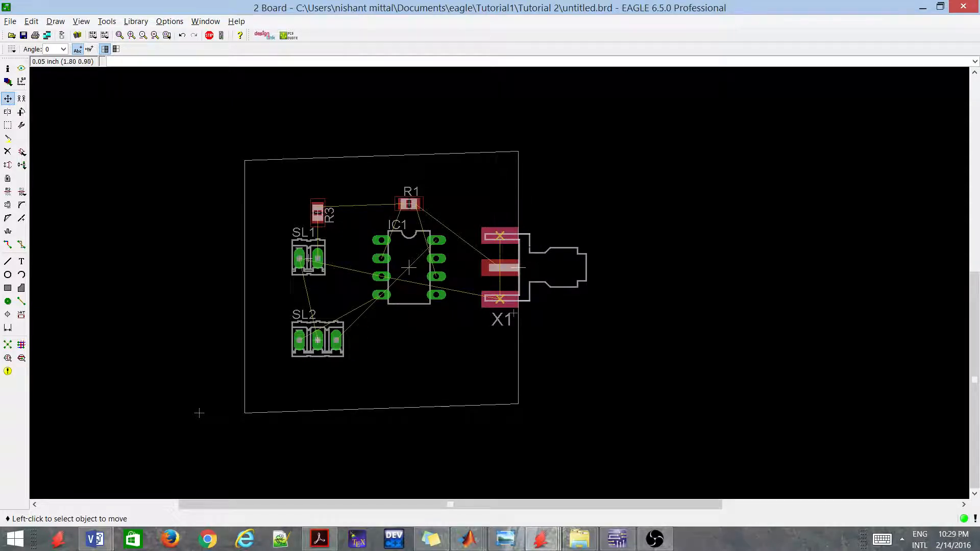
click(199, 413)
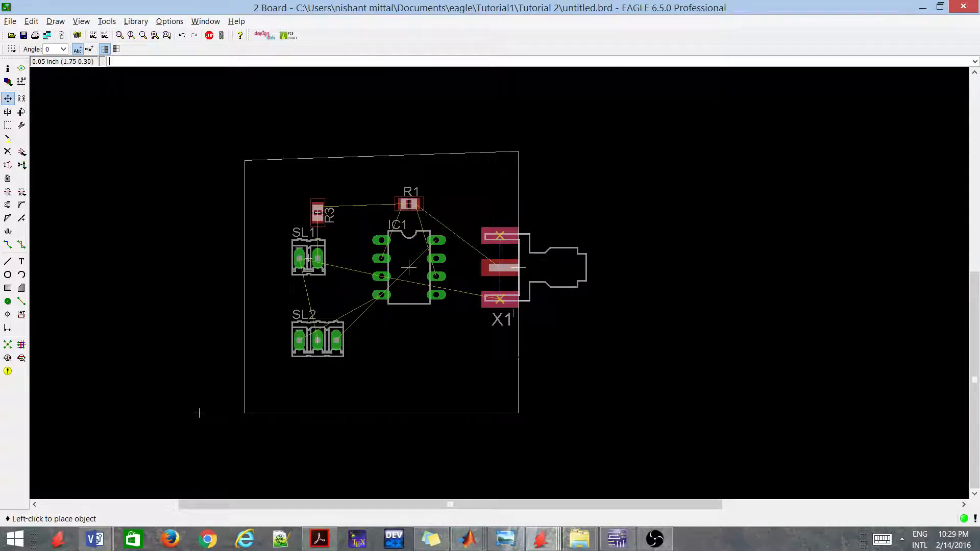
click(199, 413)
click(199, 413)
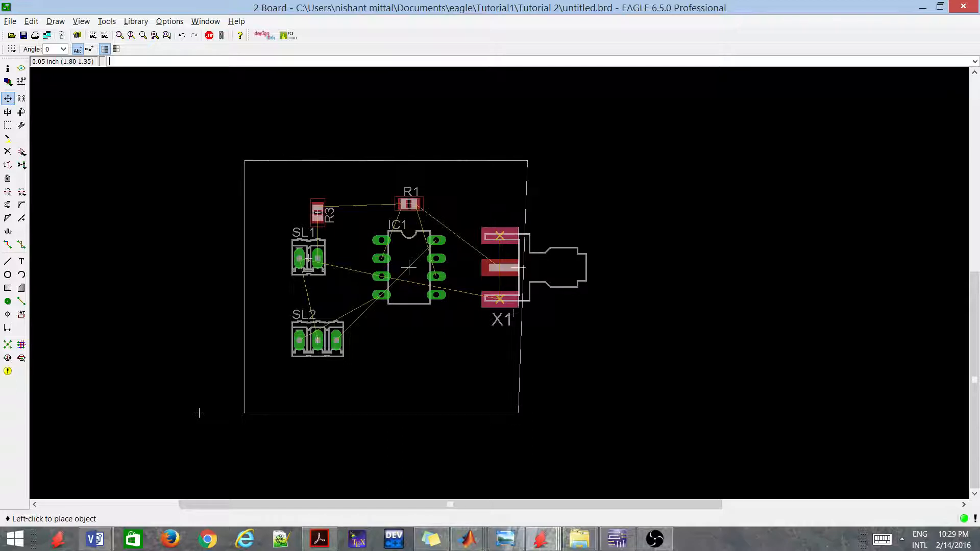
click(199, 413)
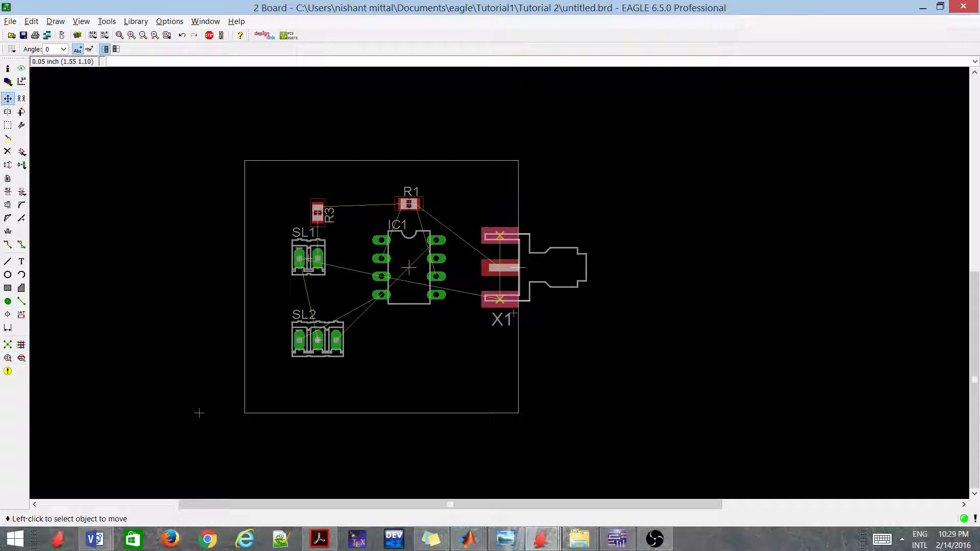
Step: Tighten the board outline by moving the bottom edge just below SL2, the top edge just above R1 and the left edge near SL1
click(340, 413)
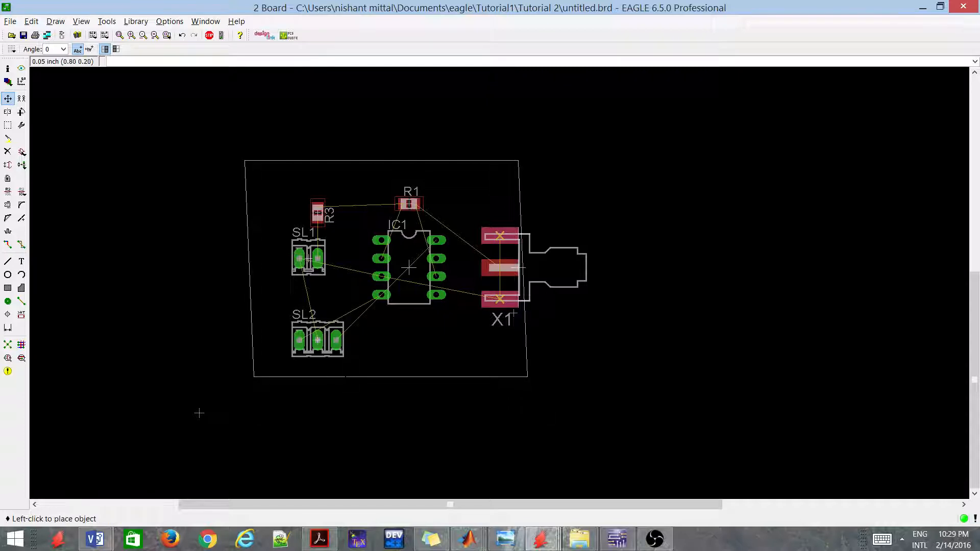
click(337, 367)
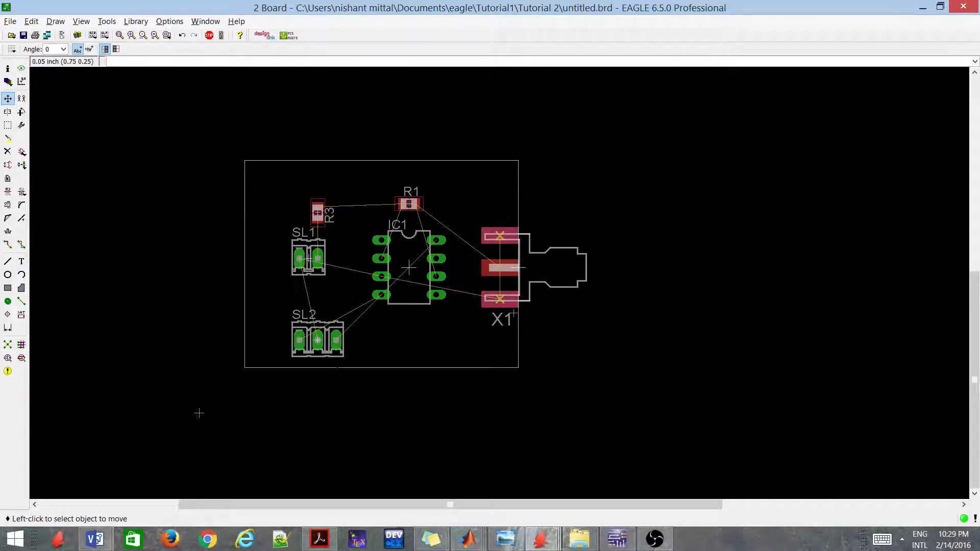
click(381, 161)
click(382, 179)
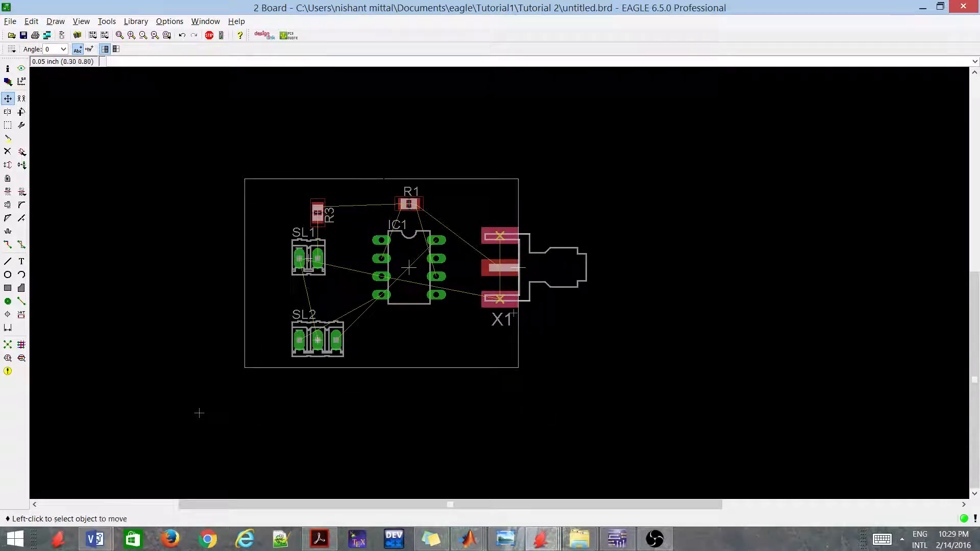
click(245, 267)
click(273, 266)
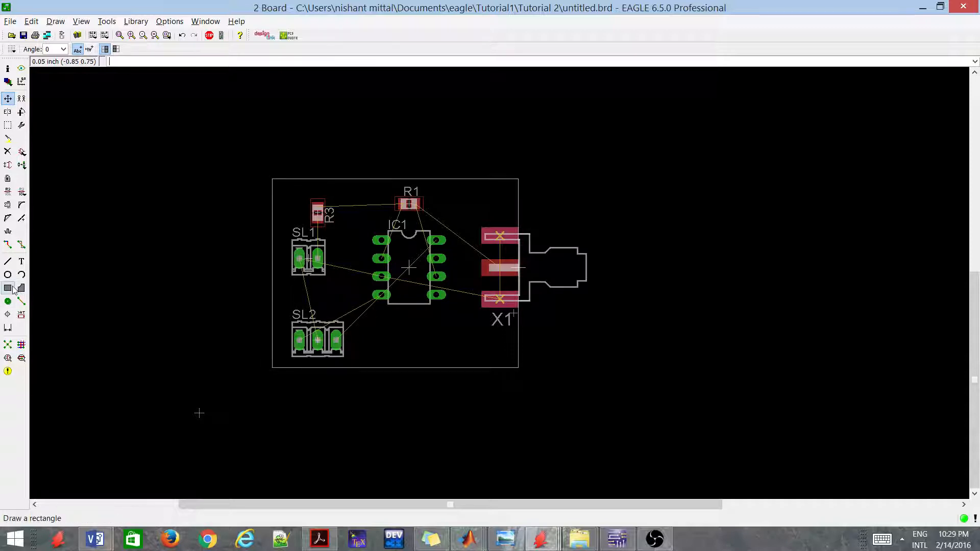
Step: Recalculate the ratsnest so the airwires between the placed components take their shortest connections
click(8, 345)
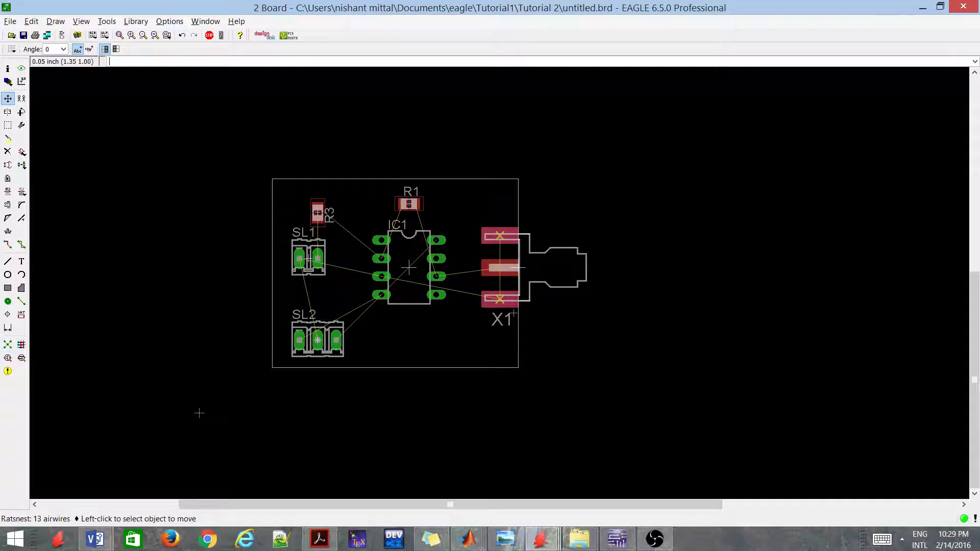
scroll(449, 230, up, 3)
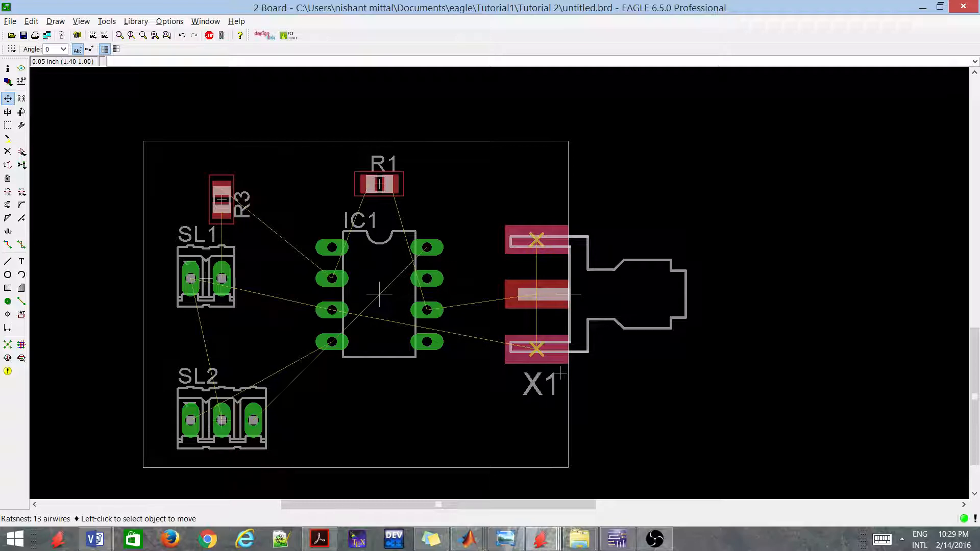
scroll(453, 229, down, 3)
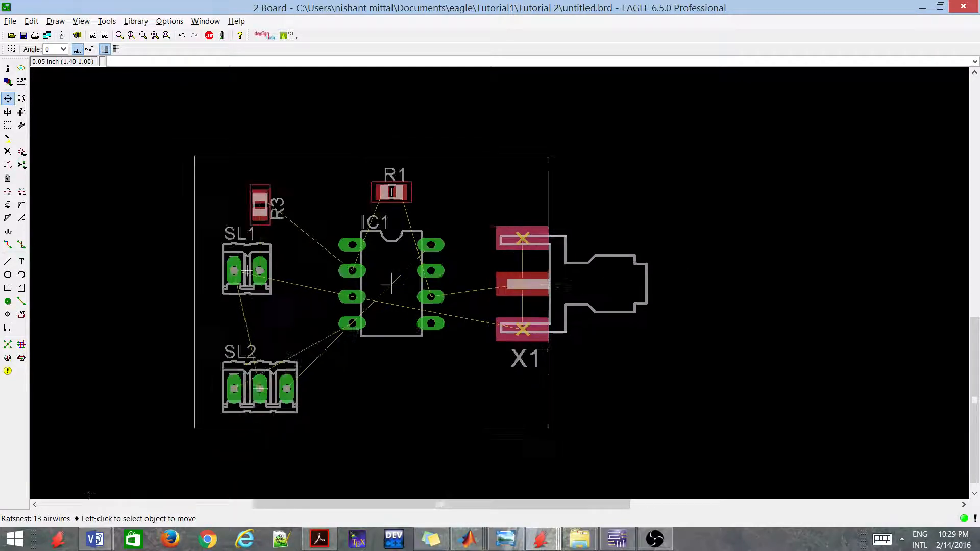
scroll(347, 306, up, 3)
scroll(354, 368, down, 3)
scroll(410, 255, up, 4)
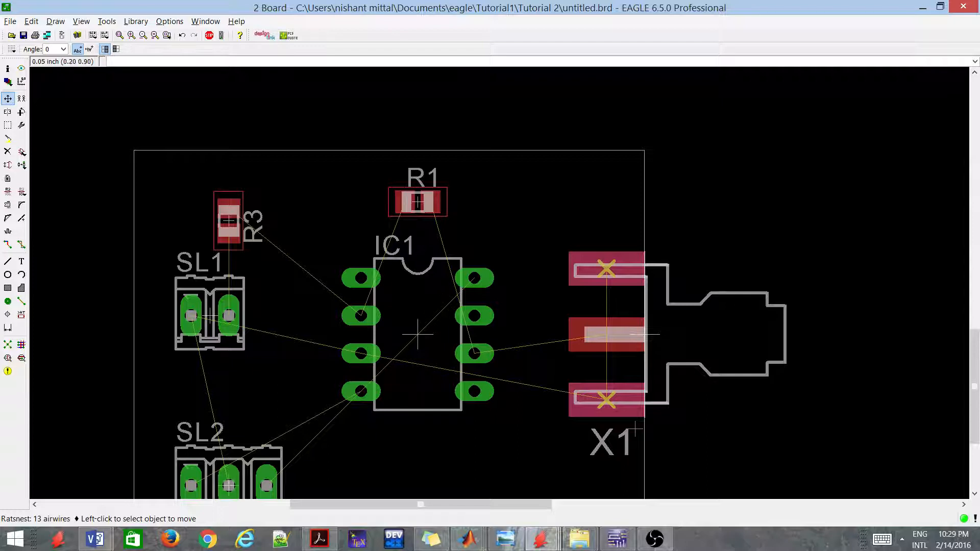
Step: Start routing the airwire from R1's right pad towards IC1 on the Top layer with a trace width of 0.066
click(9, 246)
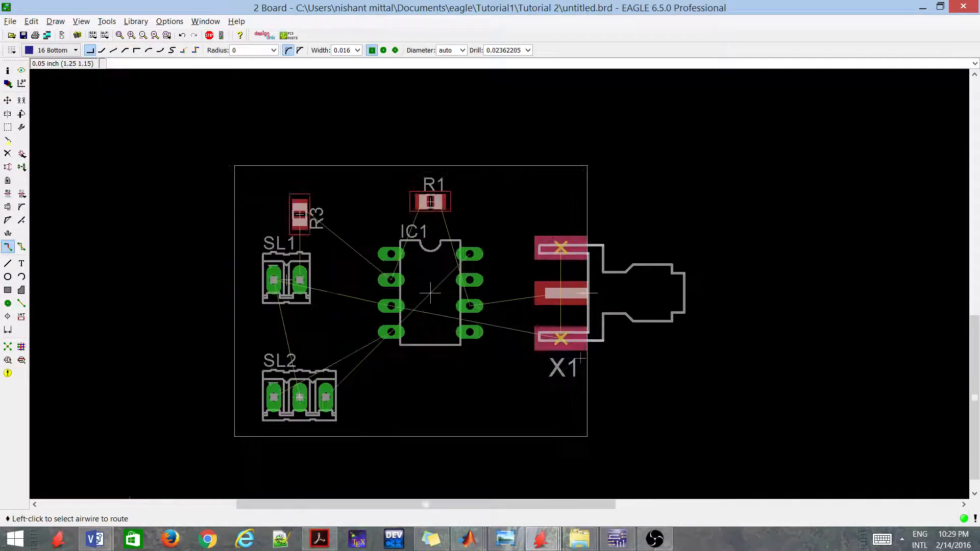
scroll(386, 309, up, 3)
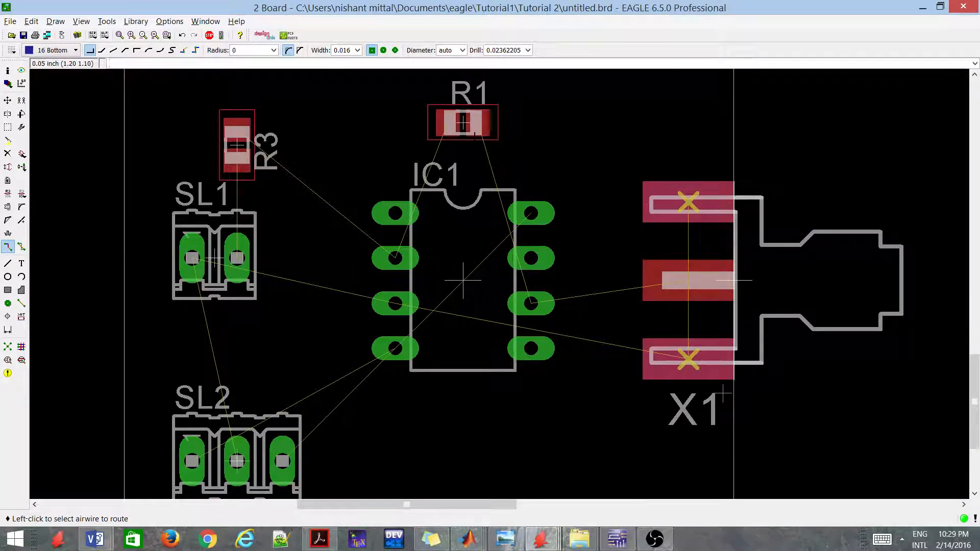
click(485, 166)
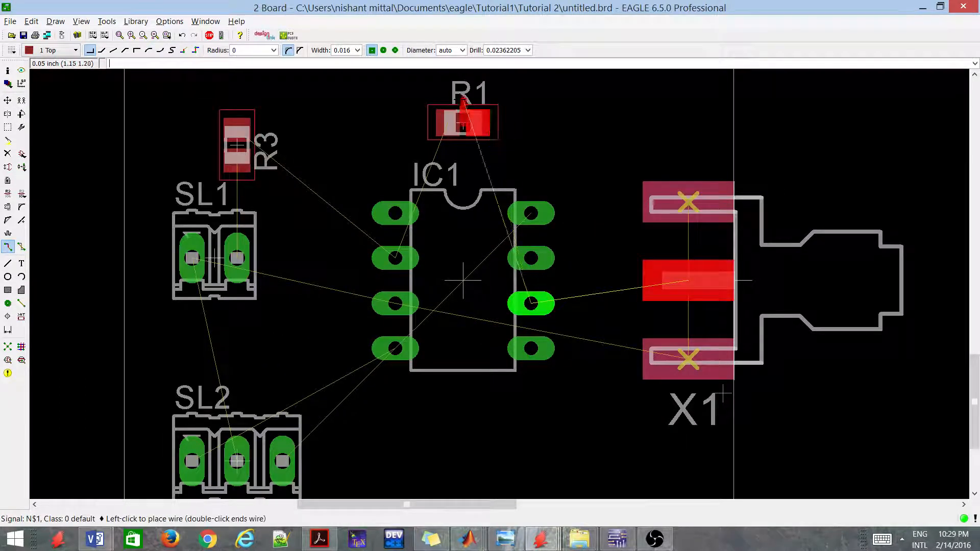
click(357, 50)
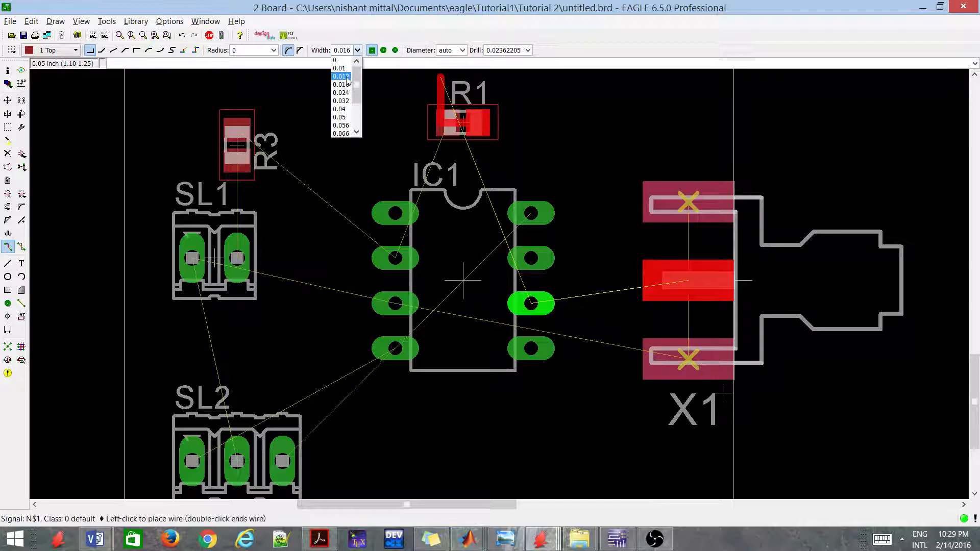
click(341, 133)
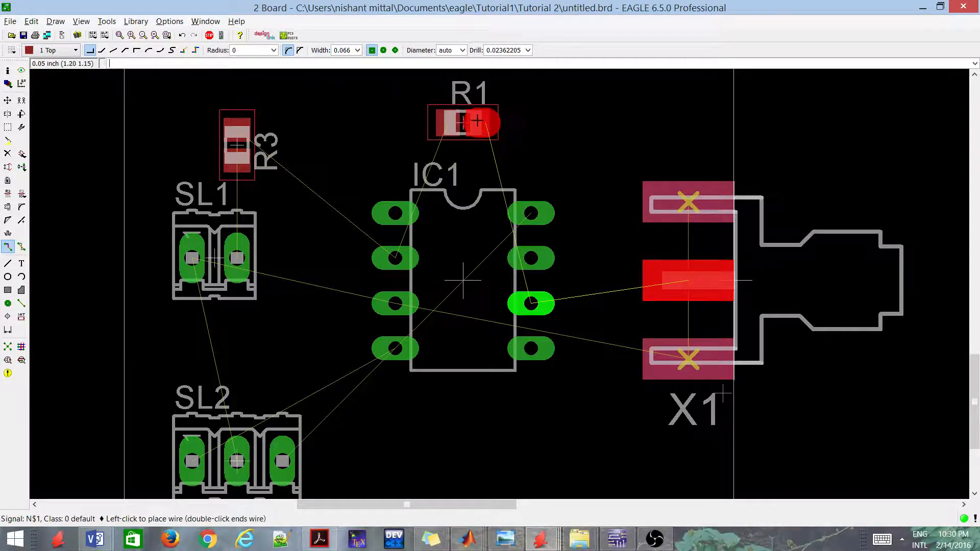
Step: Reduce the trace width to 0.04 inch, switch to 45-degree bends, and abandon the unplaced route from R1's right pad
scroll(457, 119, up, 5)
scroll(457, 120, down, 2)
scroll(453, 148, up, 2)
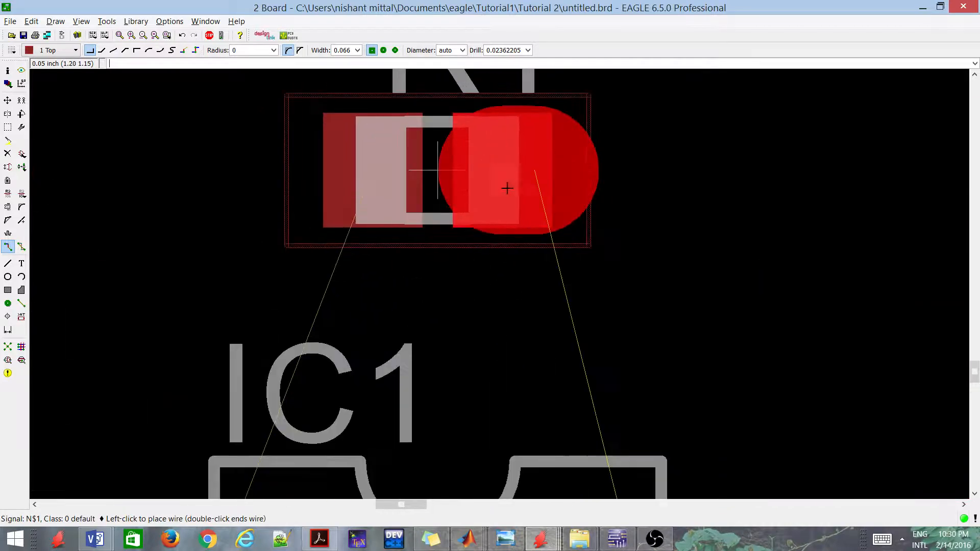
click(358, 50)
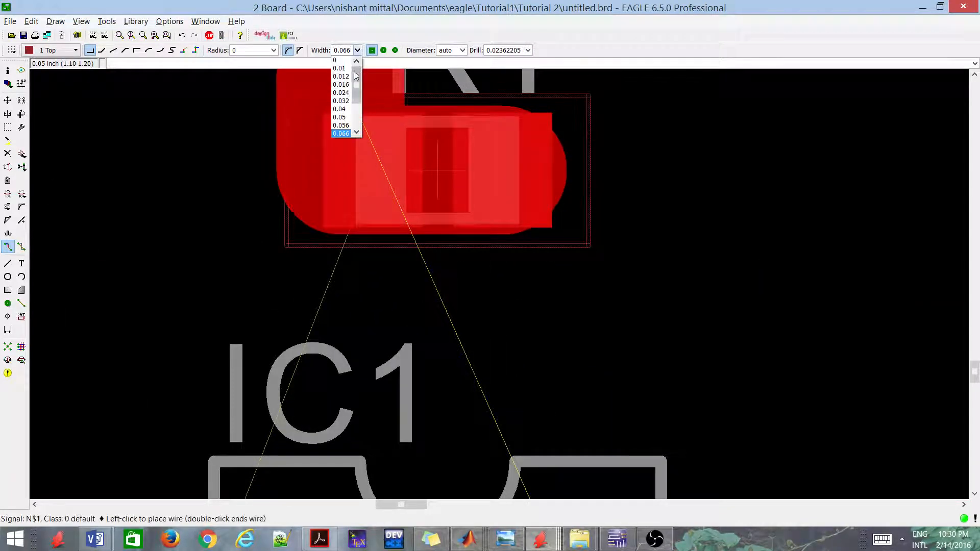
click(341, 125)
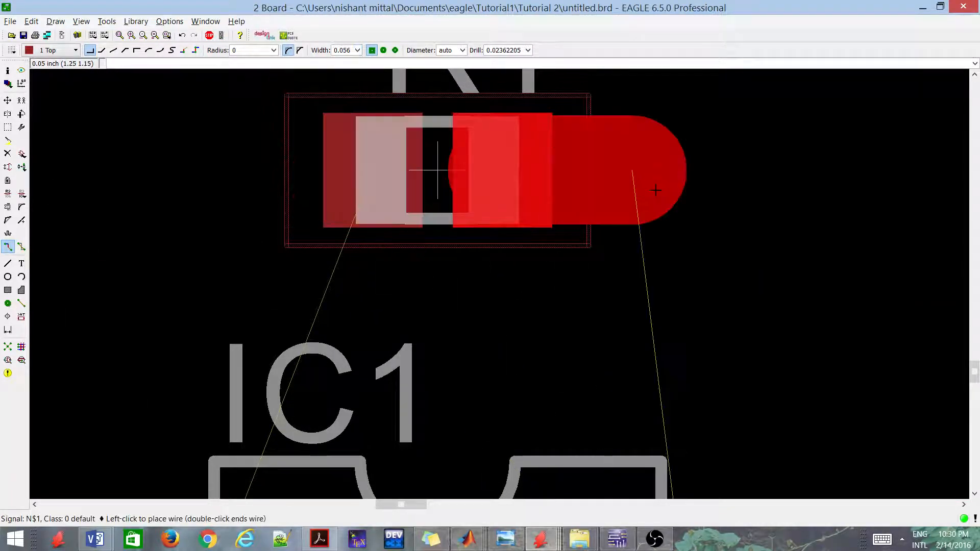
click(357, 50)
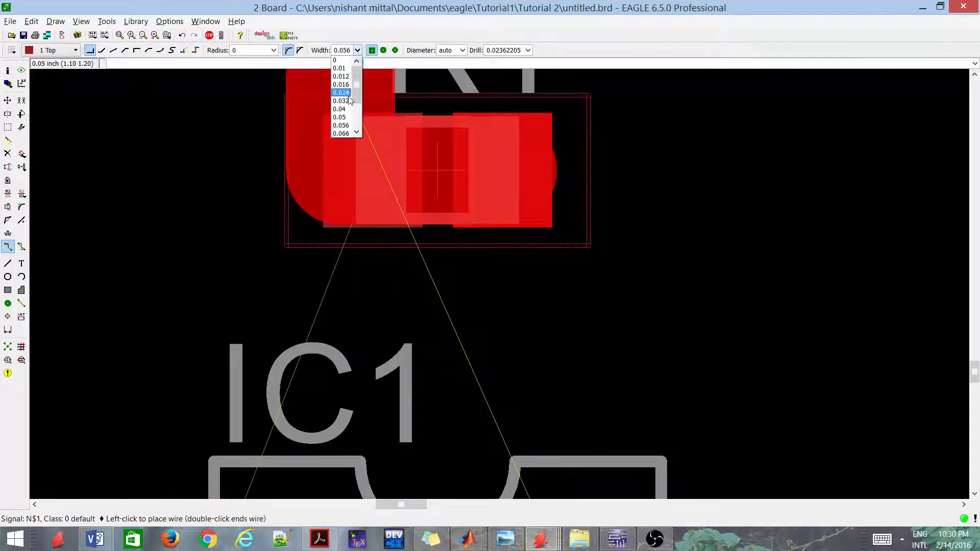
click(341, 117)
scroll(698, 187, down, 5)
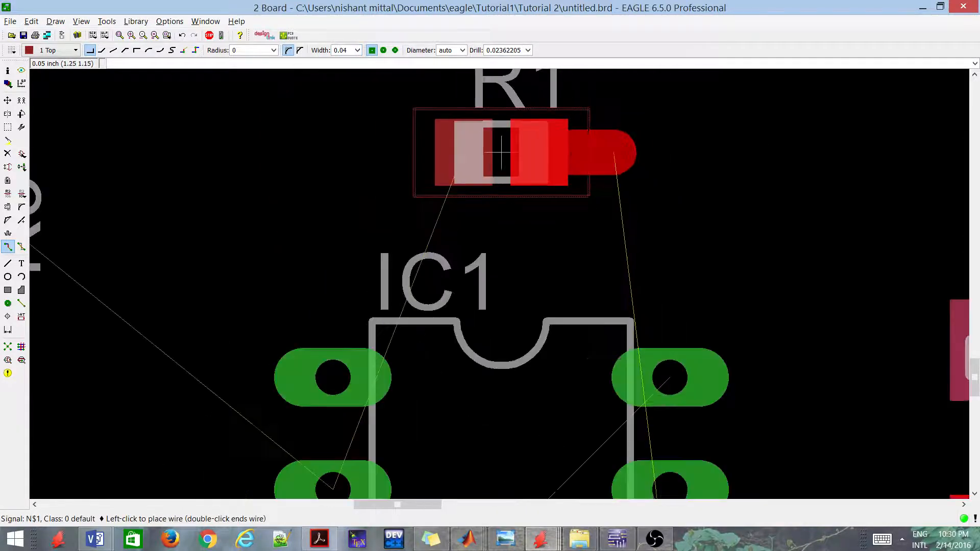
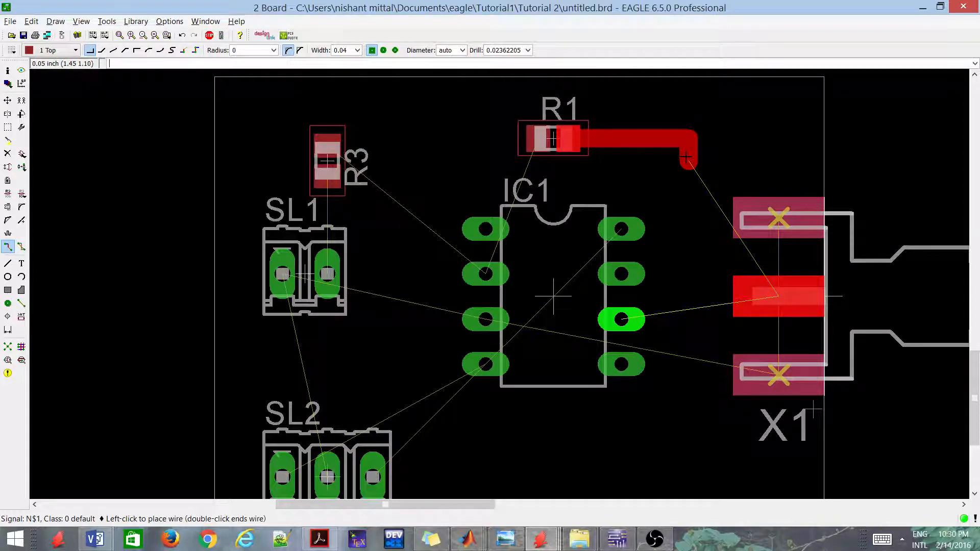
right_click(686, 157)
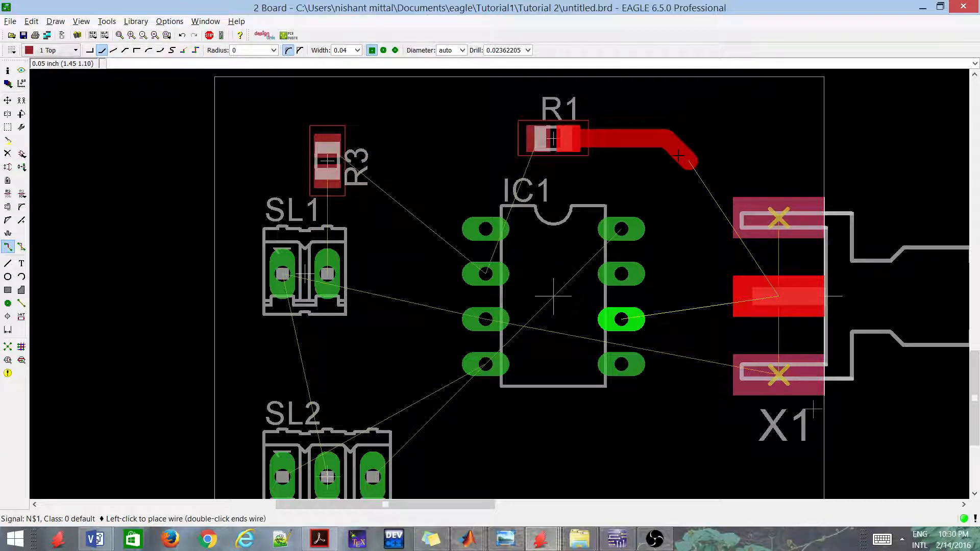
key(Escape)
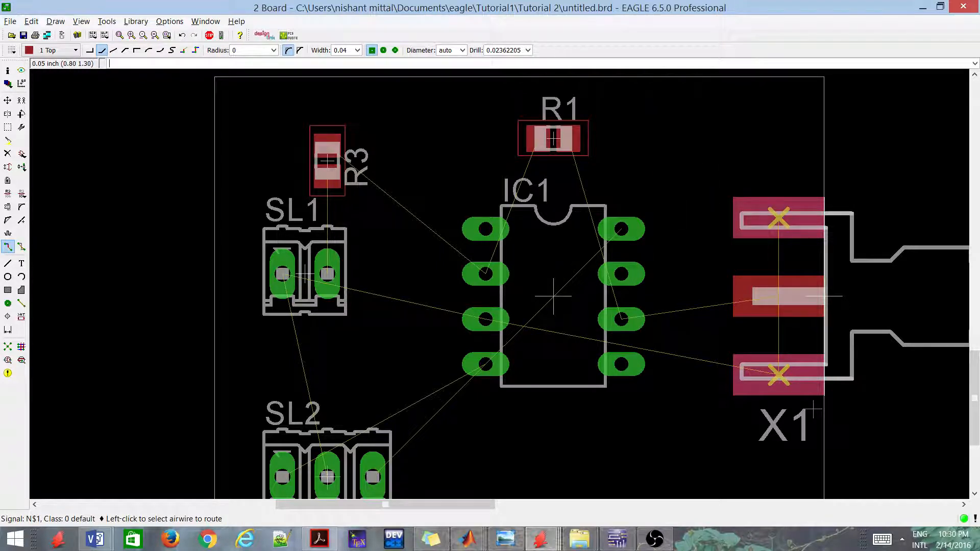
Step: Change the grid's main and alternate units to mm and set the grid size to 0.01 mm
click(11, 50)
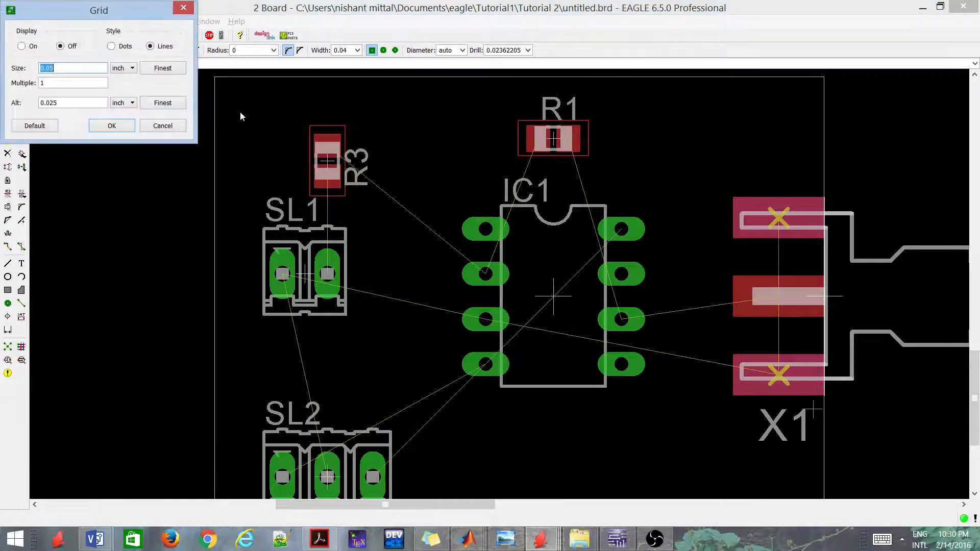
click(133, 68)
click(119, 86)
click(132, 102)
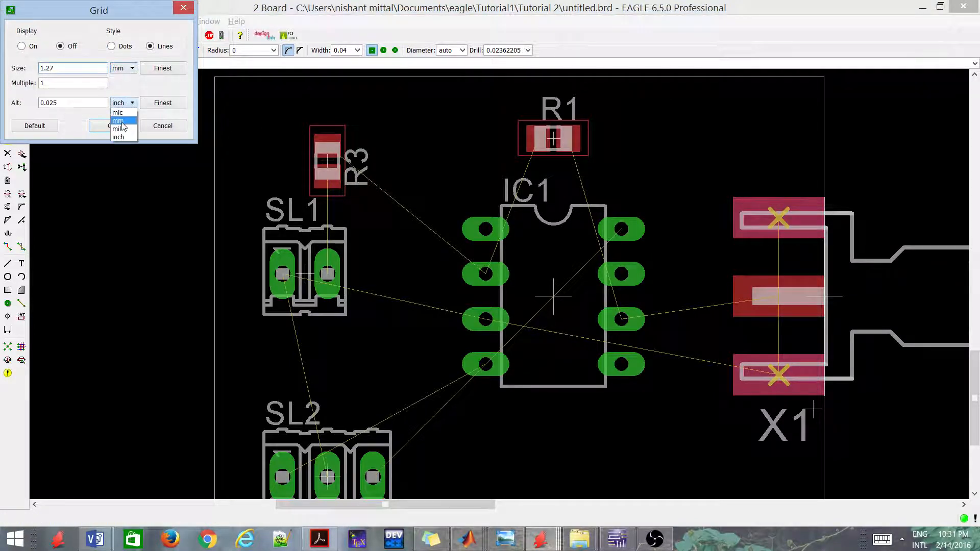
click(122, 122)
text(0.01)
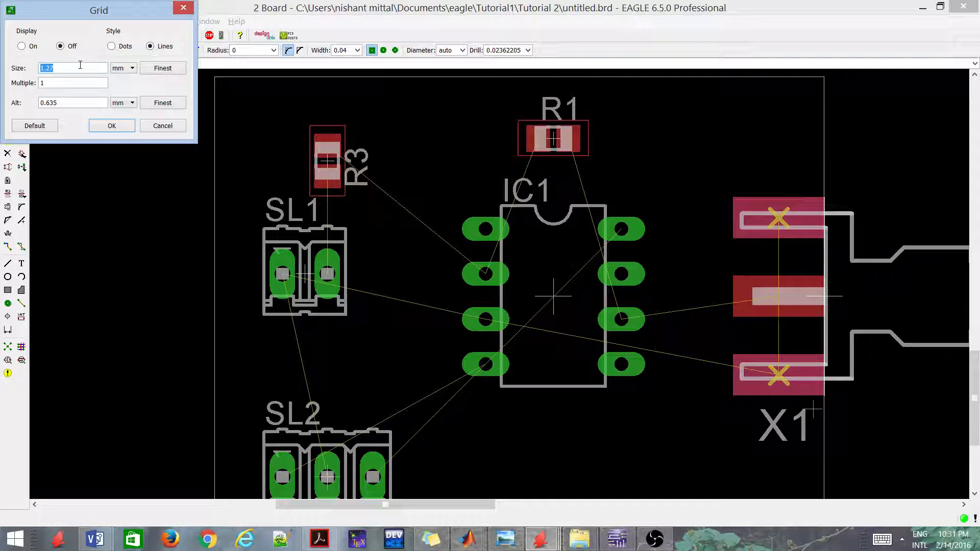
click(122, 129)
Step: Route a 1.016 mm Top-layer trace with 45-degree bends from R1's right pad to X1's middle pad
click(576, 153)
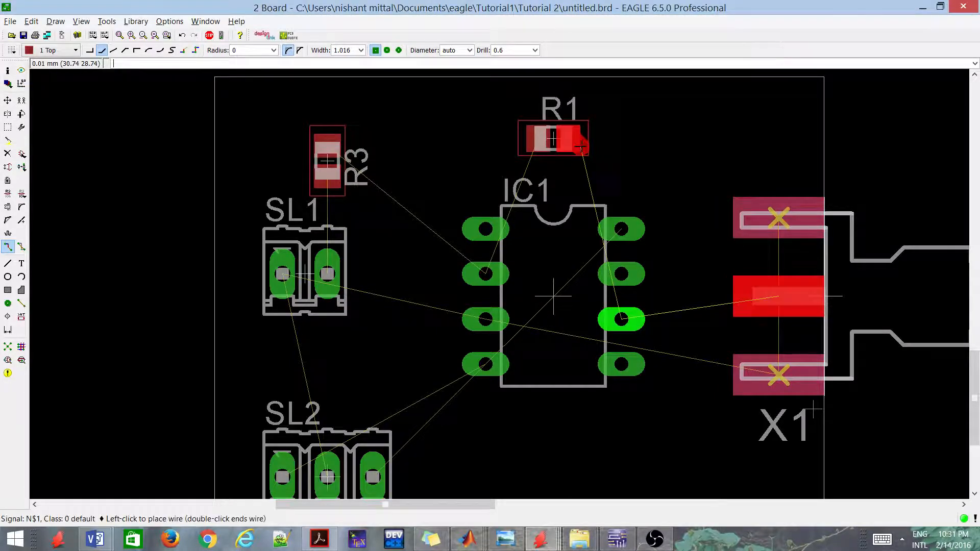
scroll(688, 162, up, 3)
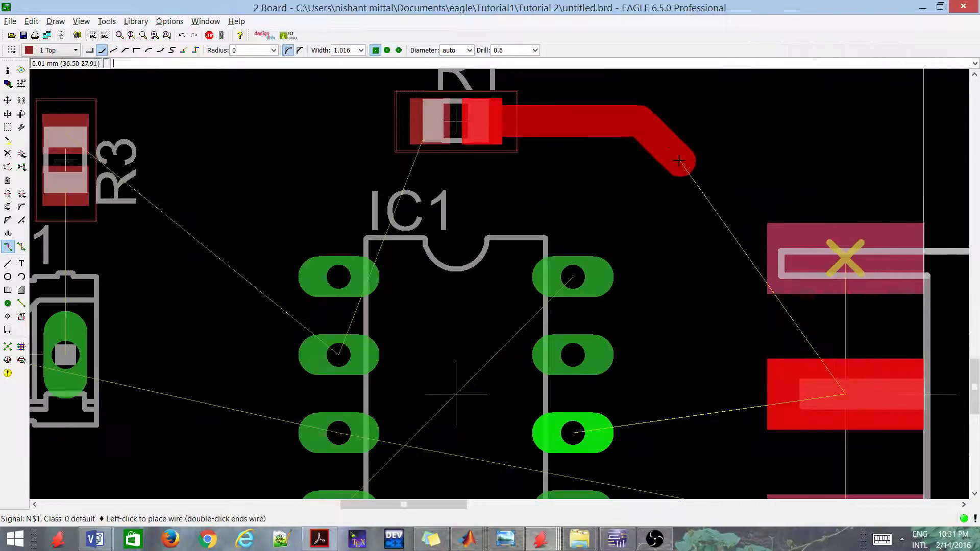
scroll(669, 191, down, 6)
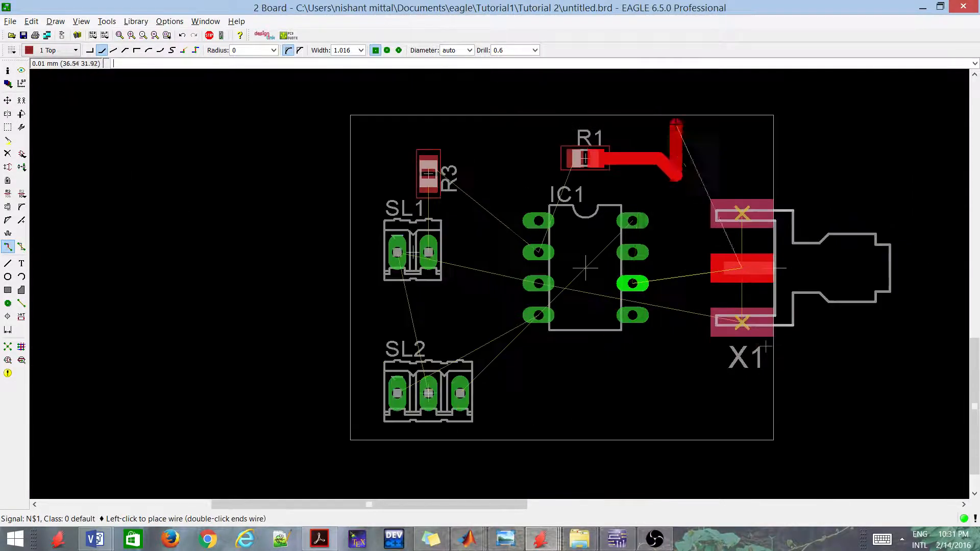
scroll(664, 176, up, 7)
scroll(698, 237, down, 2)
scroll(697, 237, up, 1)
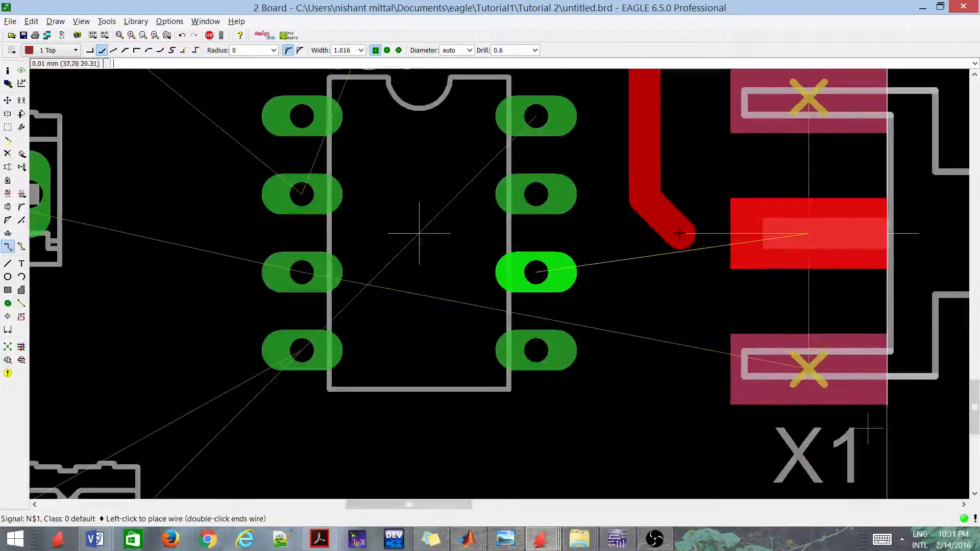
click(797, 227)
scroll(664, 265, down, 5)
scroll(626, 320, up, 5)
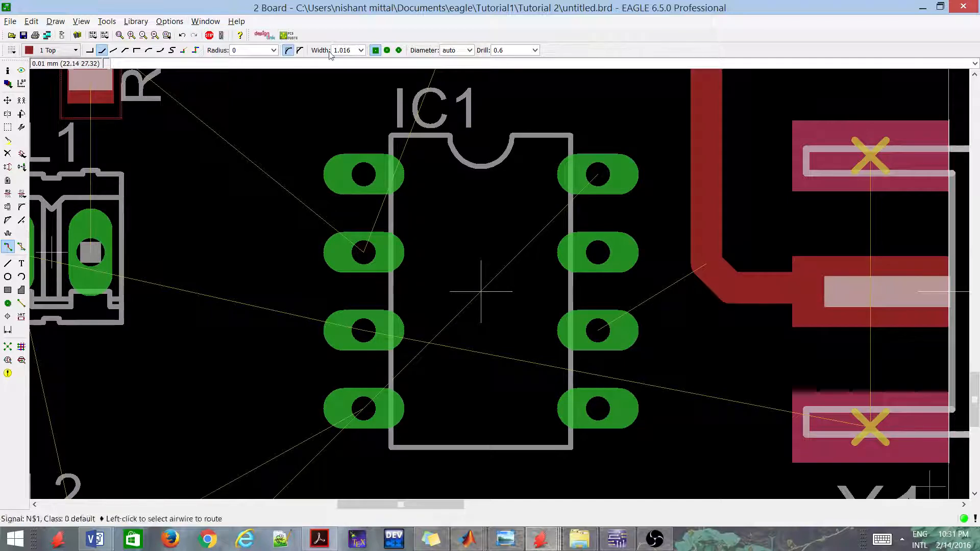
click(361, 50)
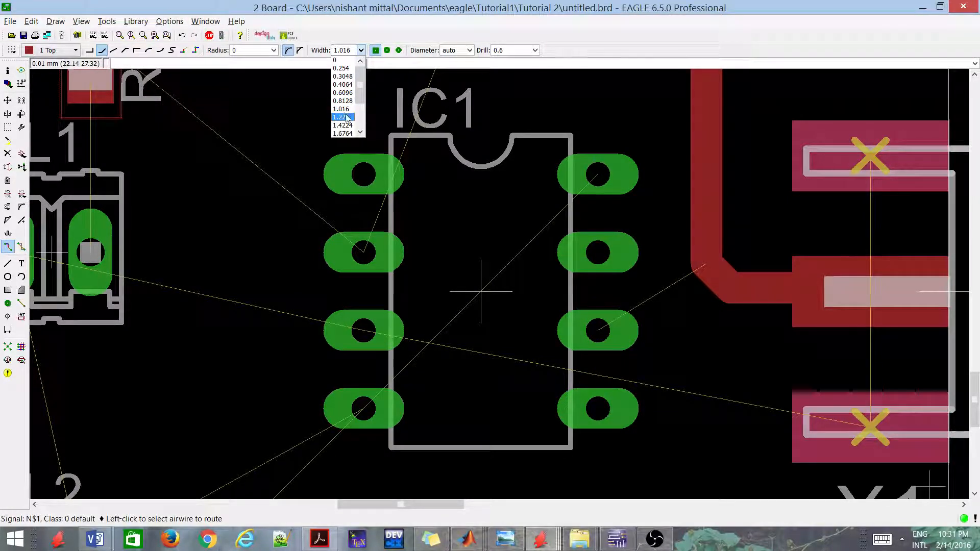
click(344, 109)
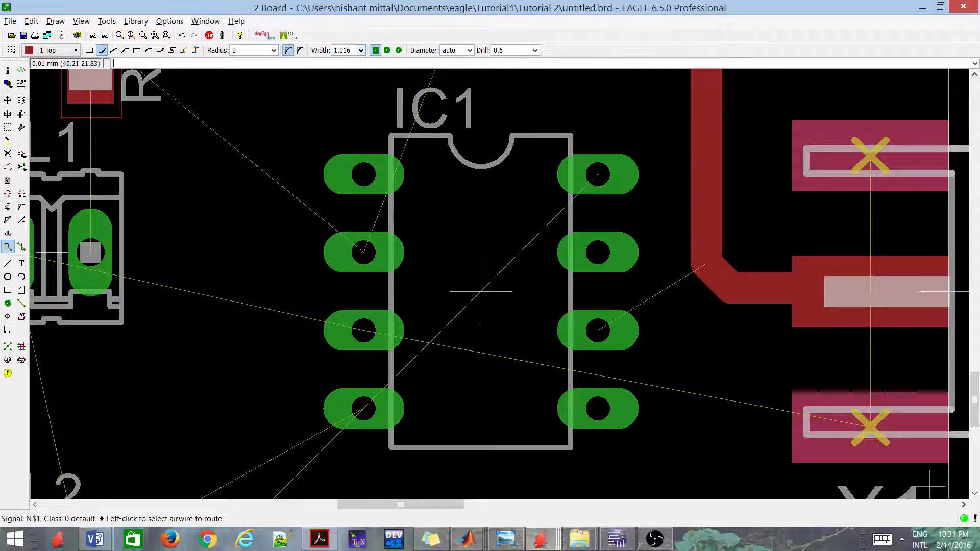
click(853, 296)
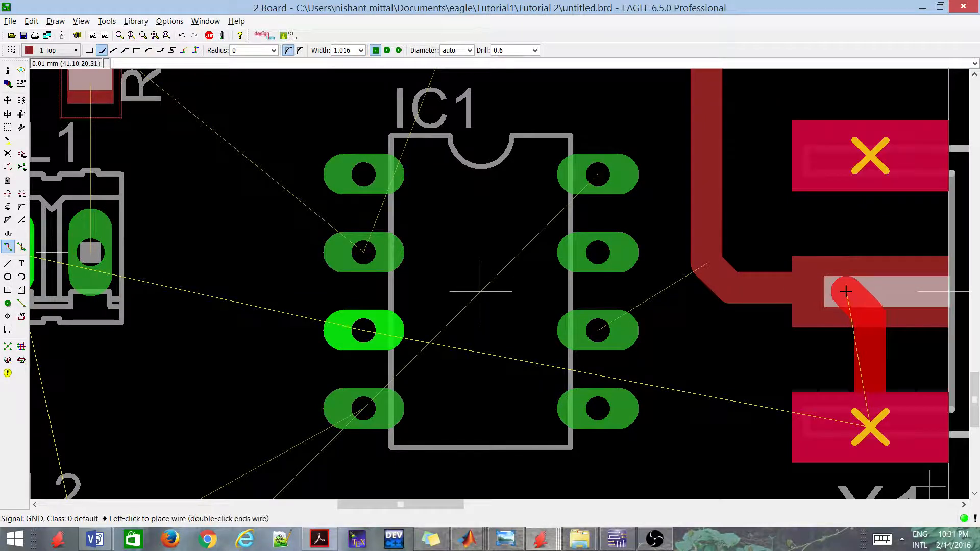
key(Escape)
Step: Branch a 1.4224 mm Top-layer trace from the lower bend of the R1–X1 trace down to the level of IC1's third right-side pad
click(701, 266)
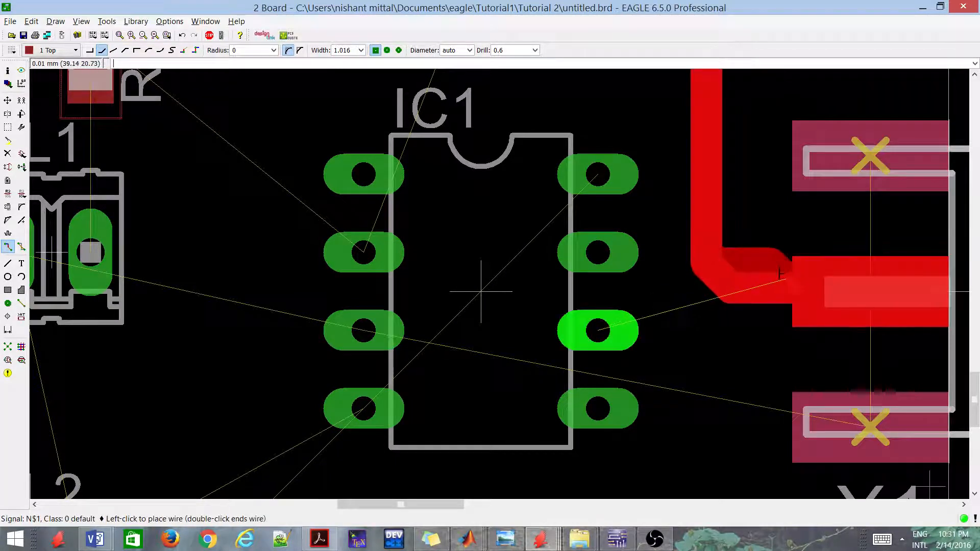
click(360, 50)
click(347, 123)
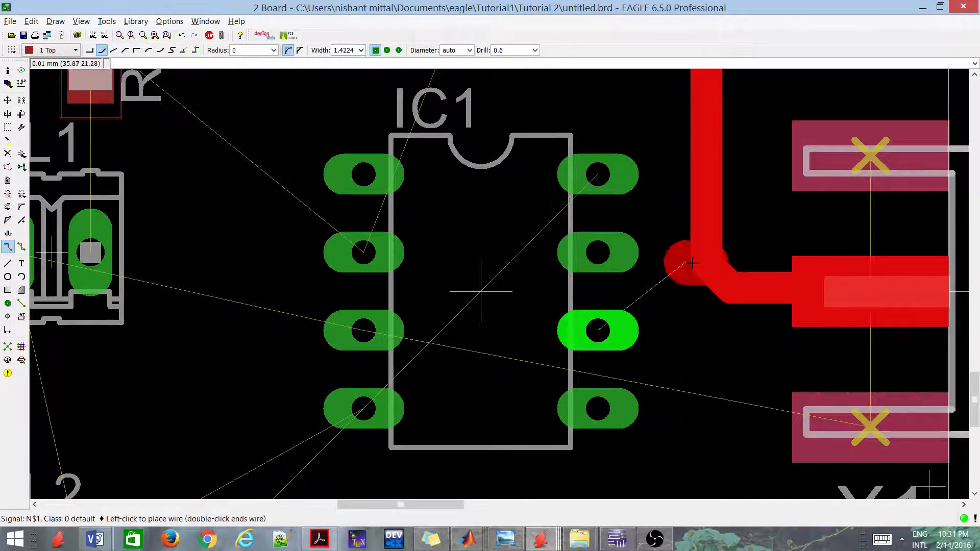
scroll(700, 313, down, 3)
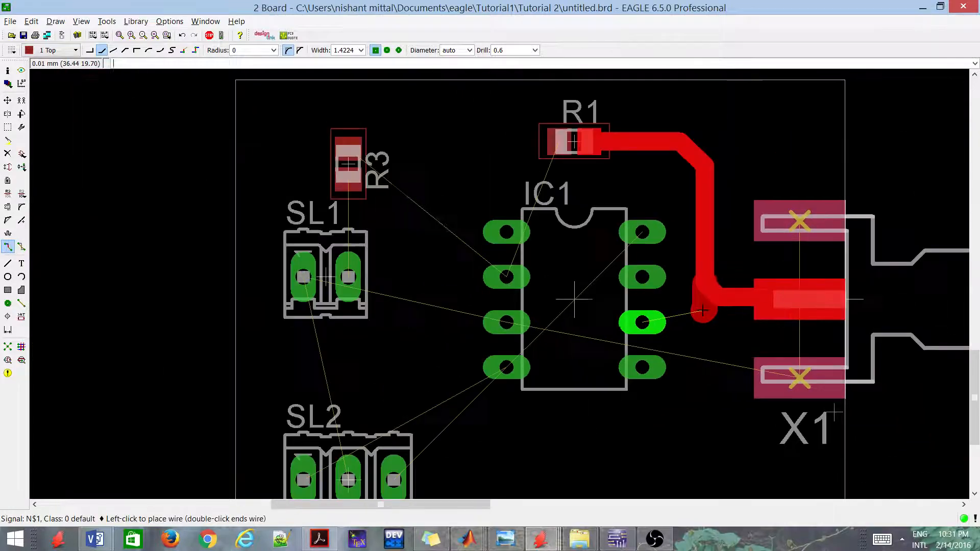
right_click(700, 312)
scroll(710, 301, down, 3)
scroll(717, 262, up, 6)
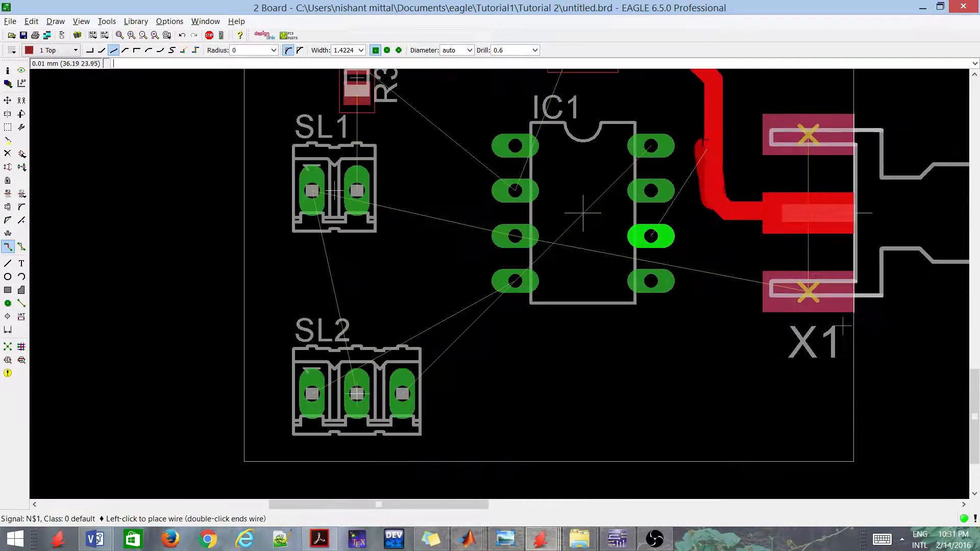
scroll(734, 262, up, 1)
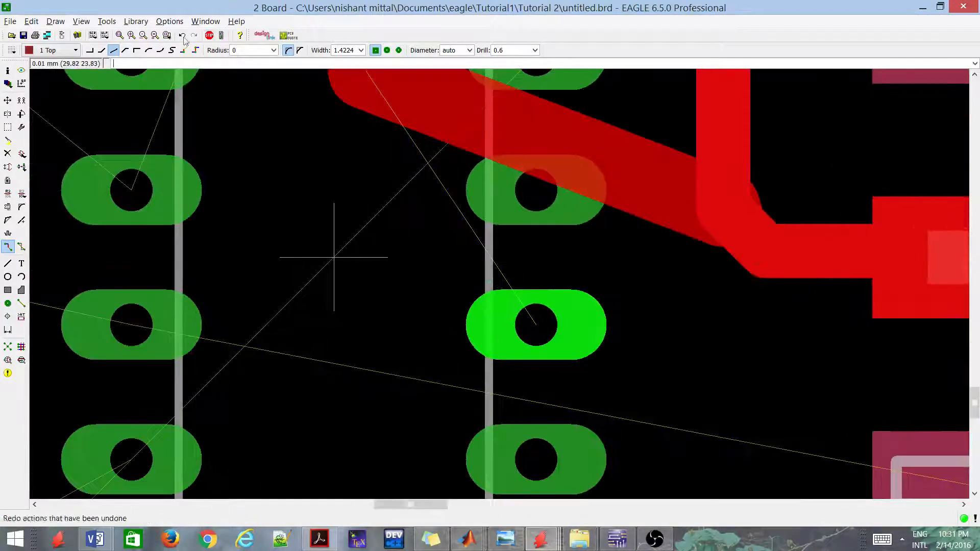
right_click(748, 271)
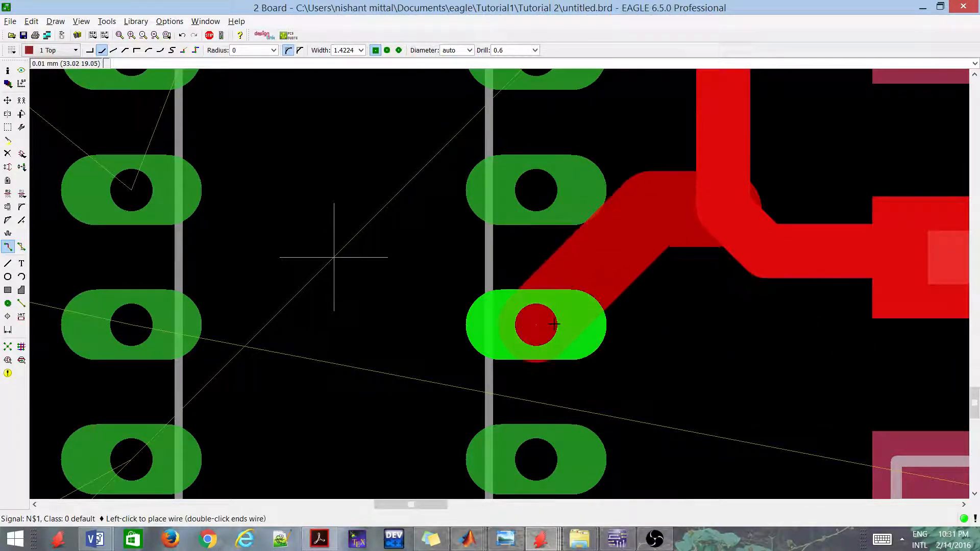
scroll(812, 190, down, 1)
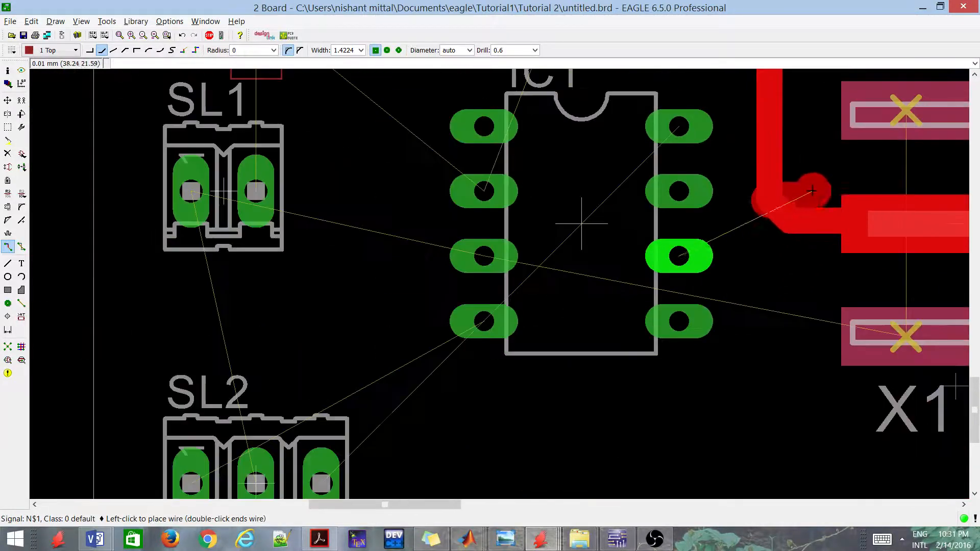
scroll(812, 190, up, 2)
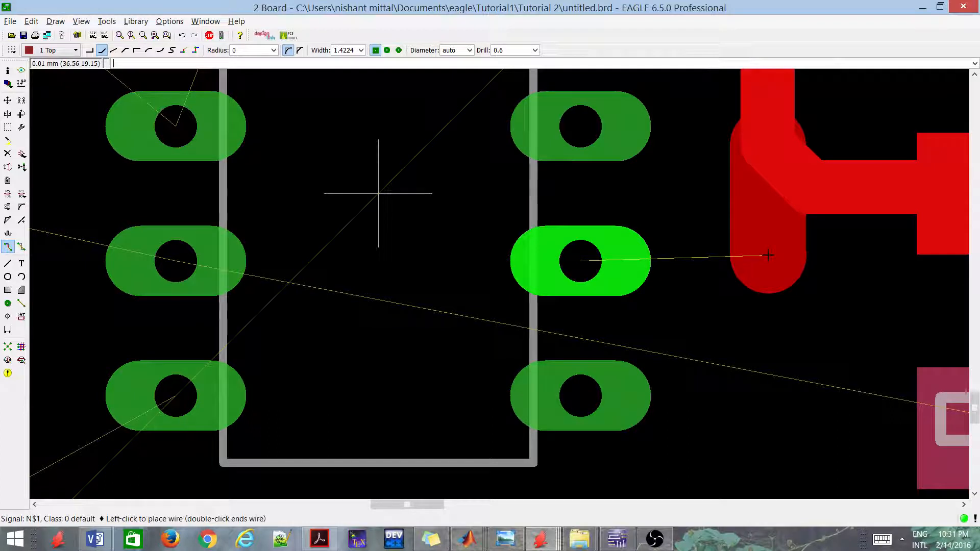
click(768, 254)
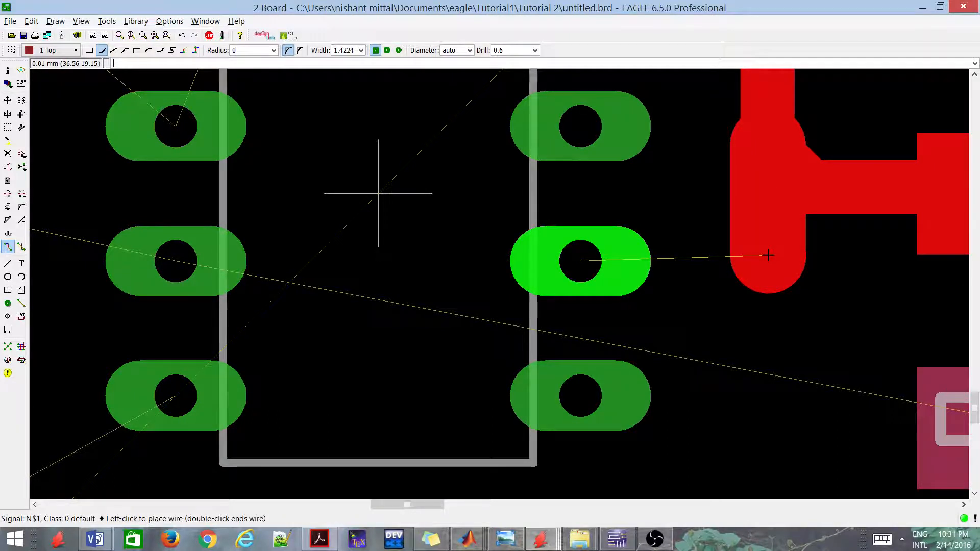
Step: Switch the route to the 16 Bottom layer through a via and finish it at IC1's third right-side pad
click(75, 50)
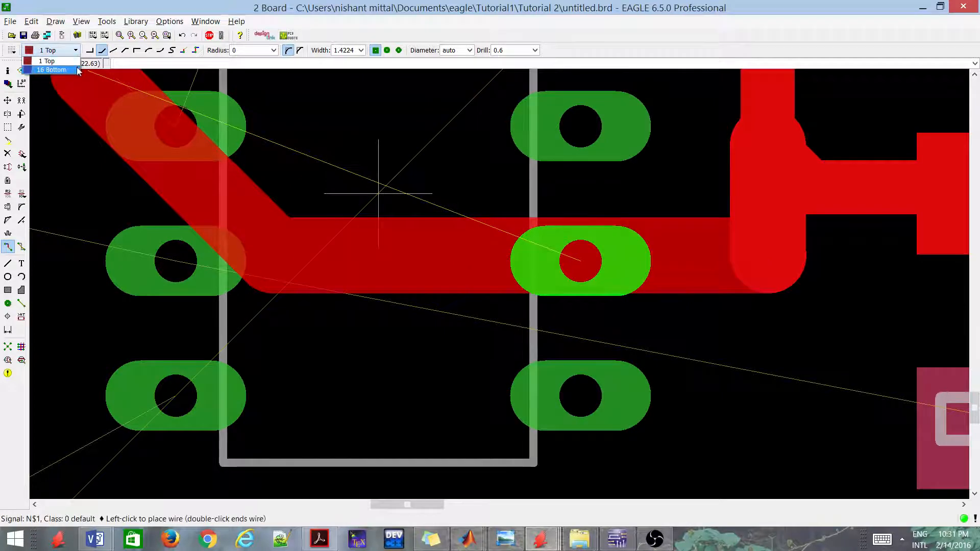
click(77, 69)
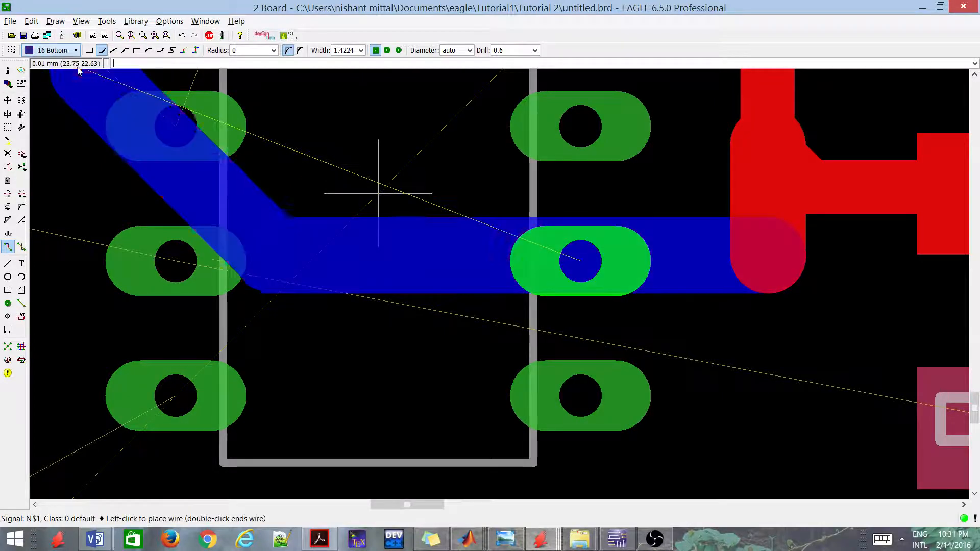
click(585, 254)
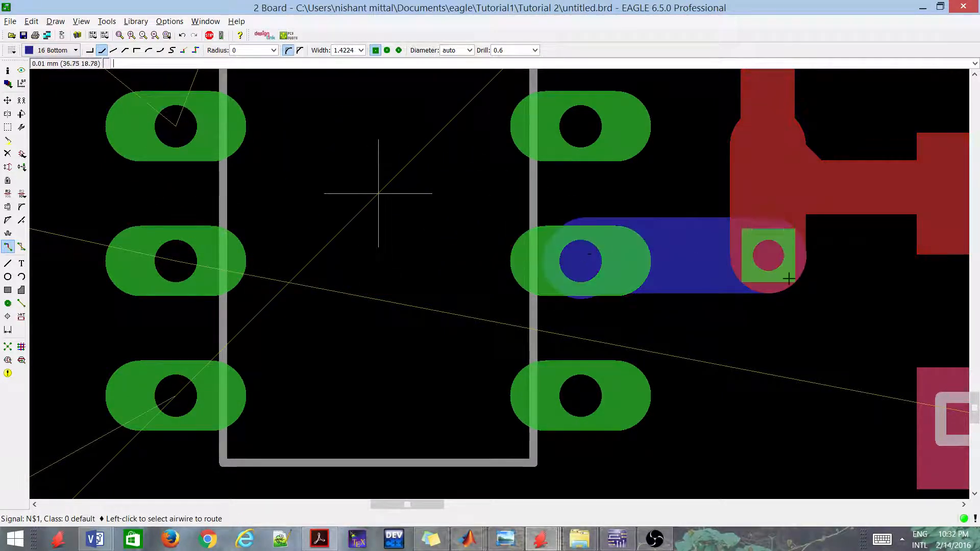
Step: Examine the via joining the Top-layer and Bottom-layer traces beside IC1
scroll(667, 267, down, 4)
scroll(696, 260, up, 3)
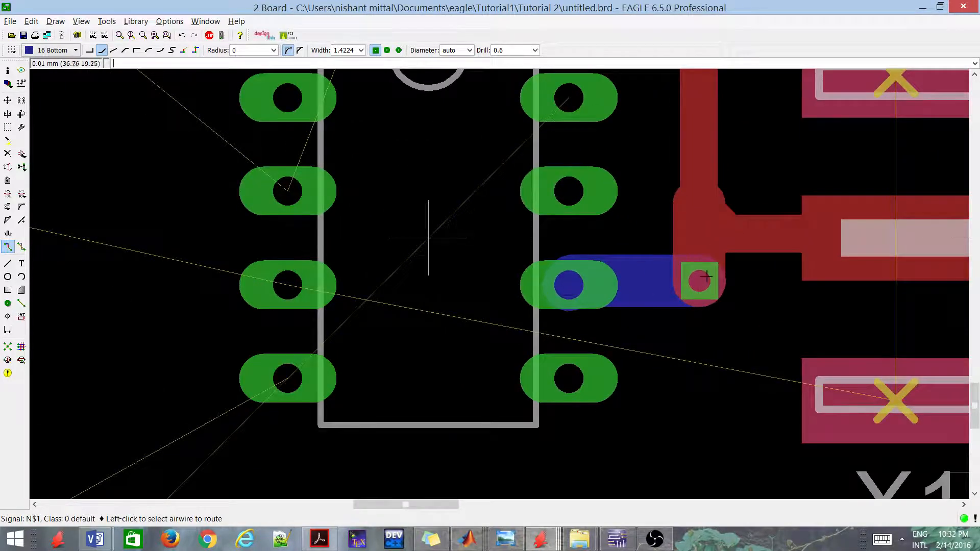
scroll(712, 267, up, 3)
scroll(609, 331, down, 10)
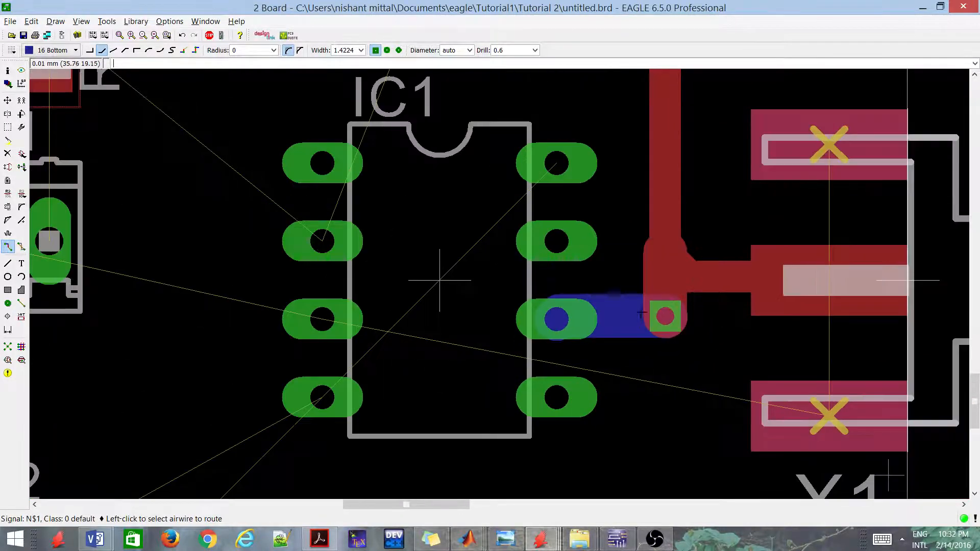
scroll(743, 389, up, 4)
scroll(639, 291, up, 3)
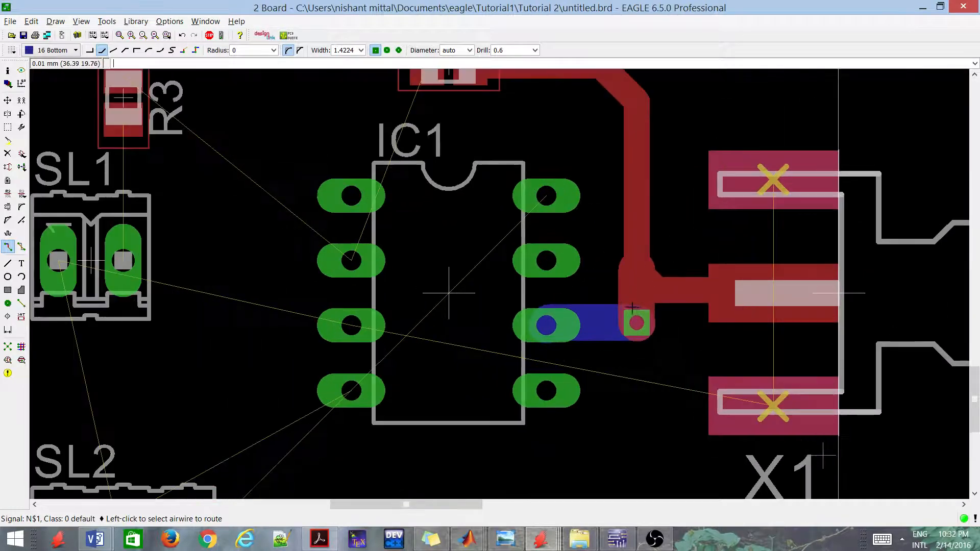
scroll(687, 280, up, 2)
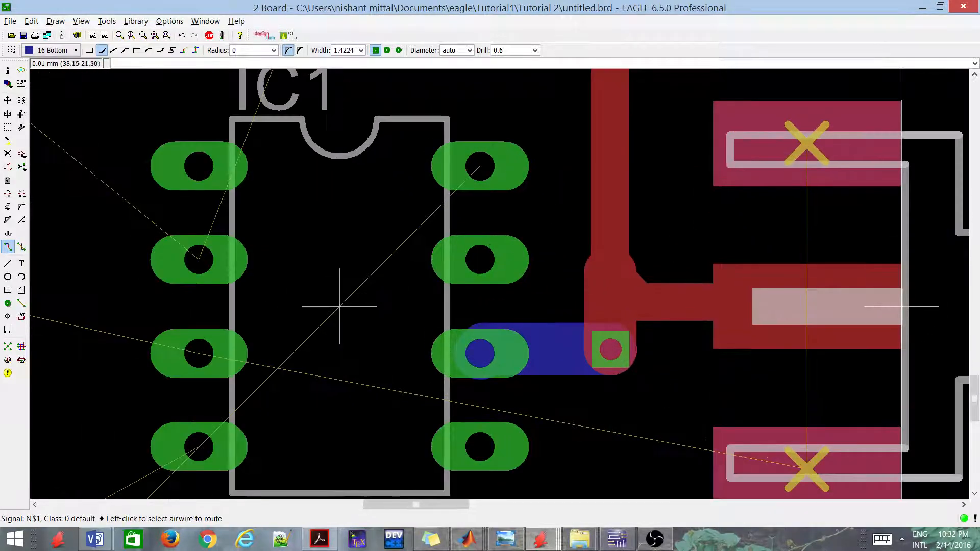
Step: Change the shape of the via joining the Top and Bottom traces beside IC1 to octagon in its properties
scroll(619, 355, up, 2)
right_click(625, 359)
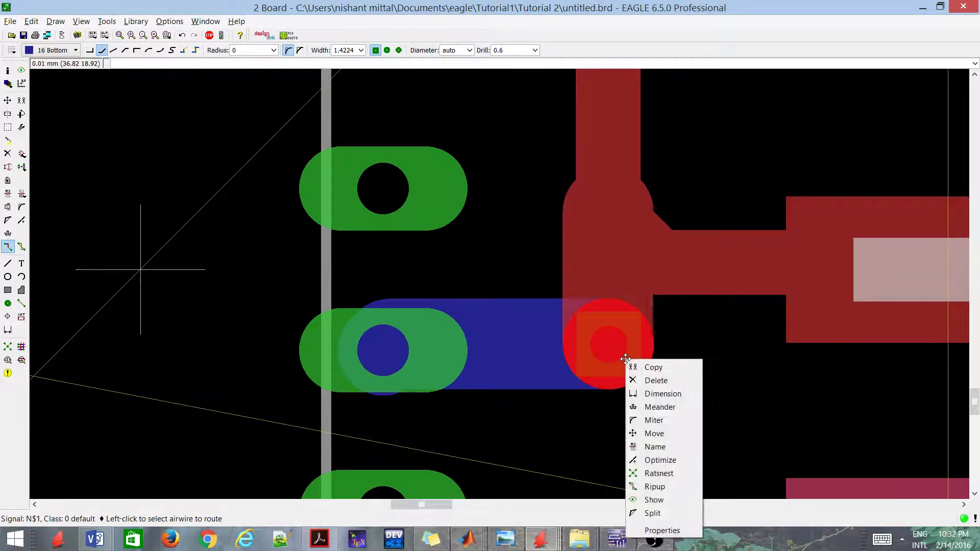
key(Escape)
right_click(620, 338)
right_click(622, 337)
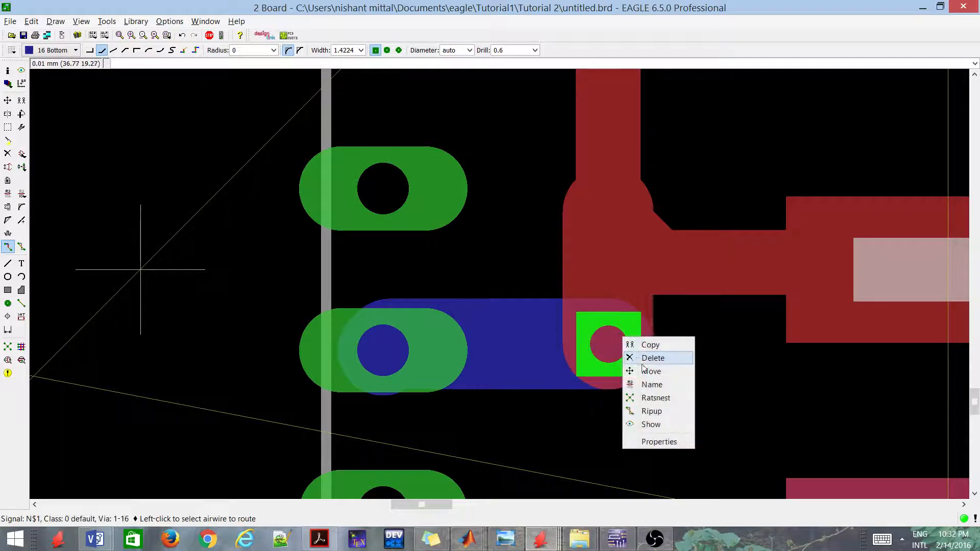
click(650, 438)
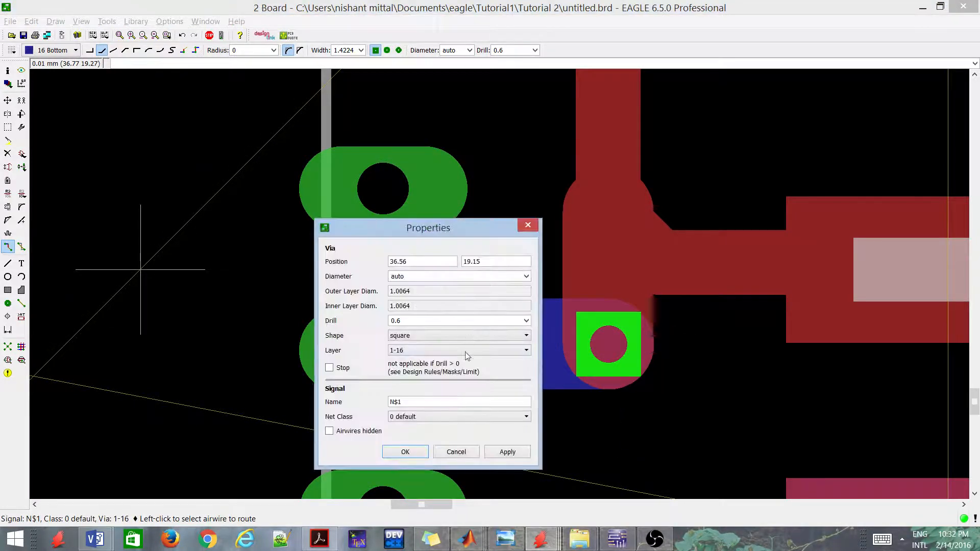
click(467, 335)
click(445, 359)
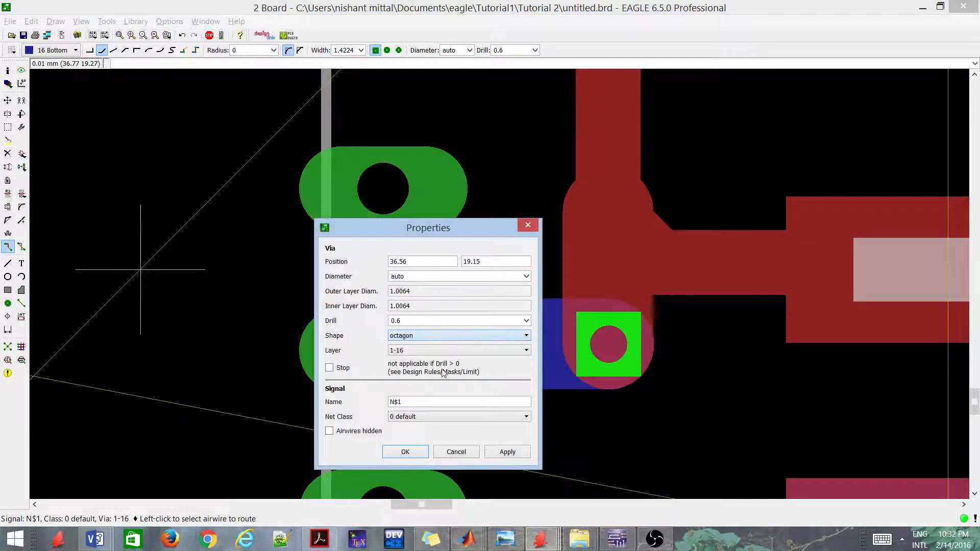
click(404, 449)
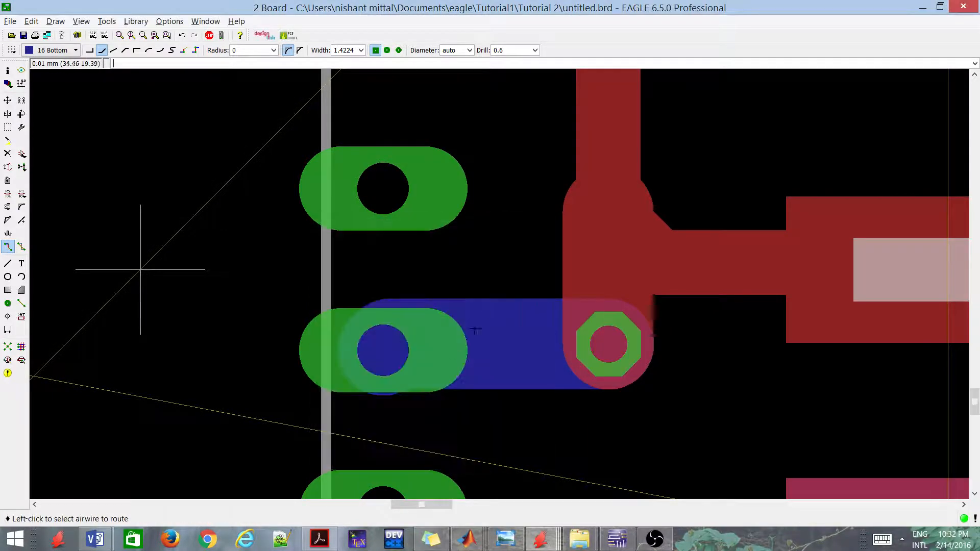
Step: Examine the octagonal via and the remaining unrouted airwires across the whole board
scroll(546, 246, down, 5)
scroll(537, 288, down, 3)
scroll(539, 253, up, 3)
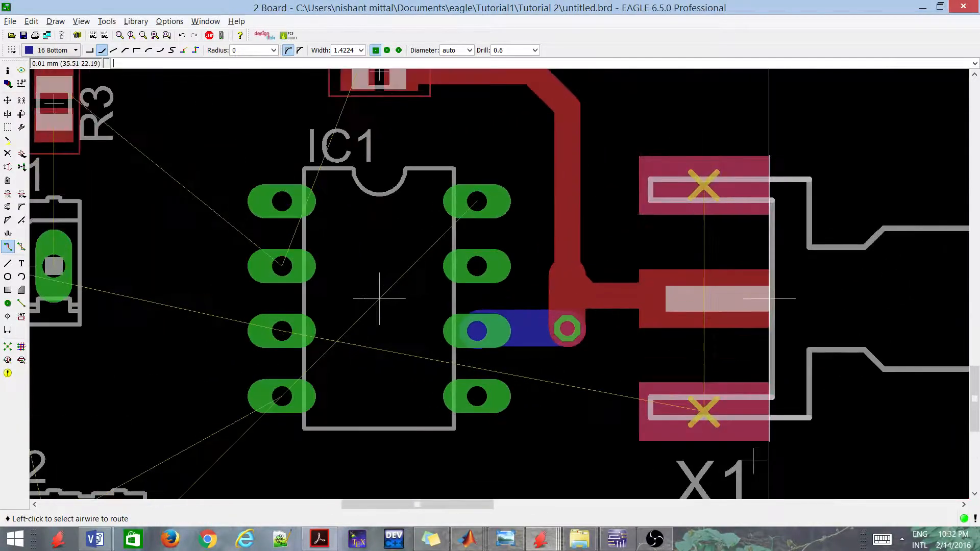
scroll(543, 257, down, 1)
scroll(540, 290, down, 3)
scroll(569, 276, up, 3)
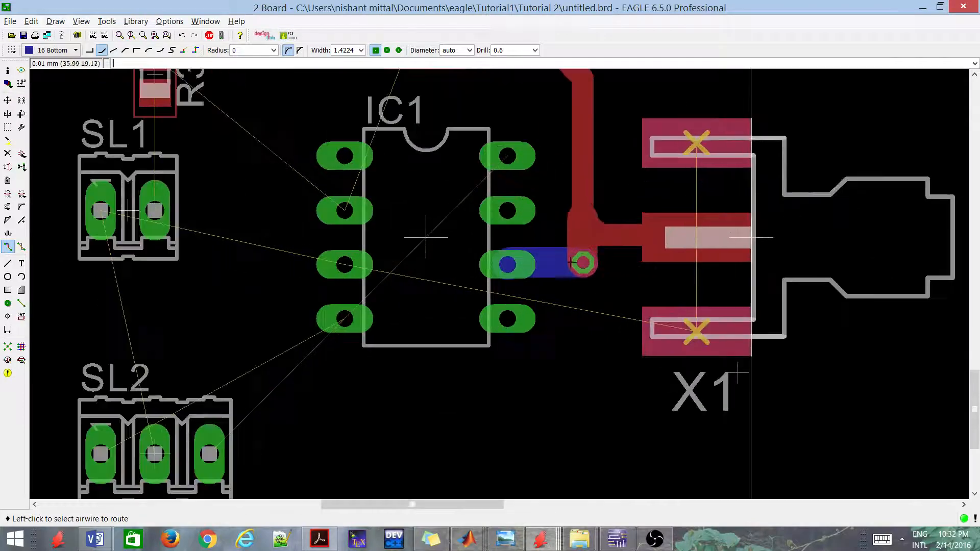
scroll(142, 466, down, 4)
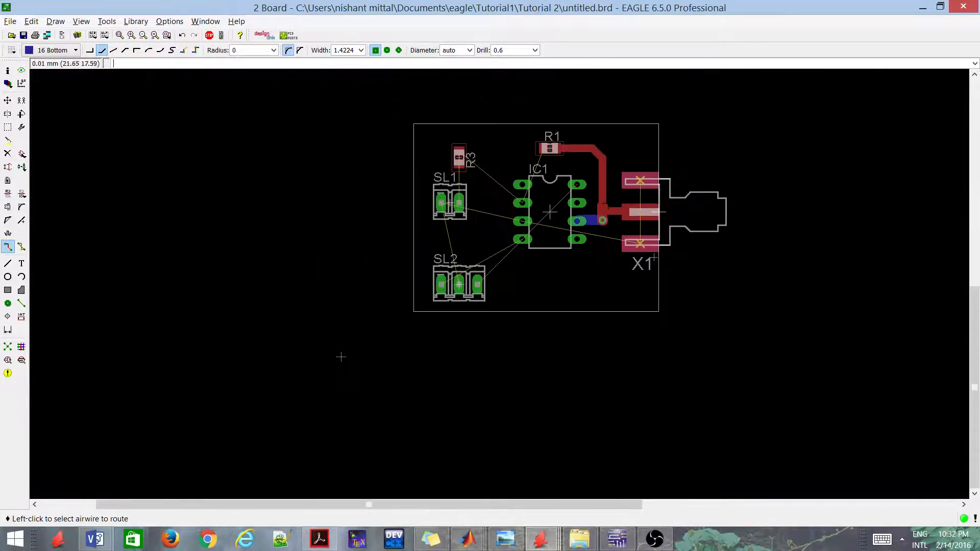
scroll(306, 388, up, 4)
scroll(237, 459, down, 1)
scroll(238, 459, down, 2)
scroll(317, 407, up, 3)
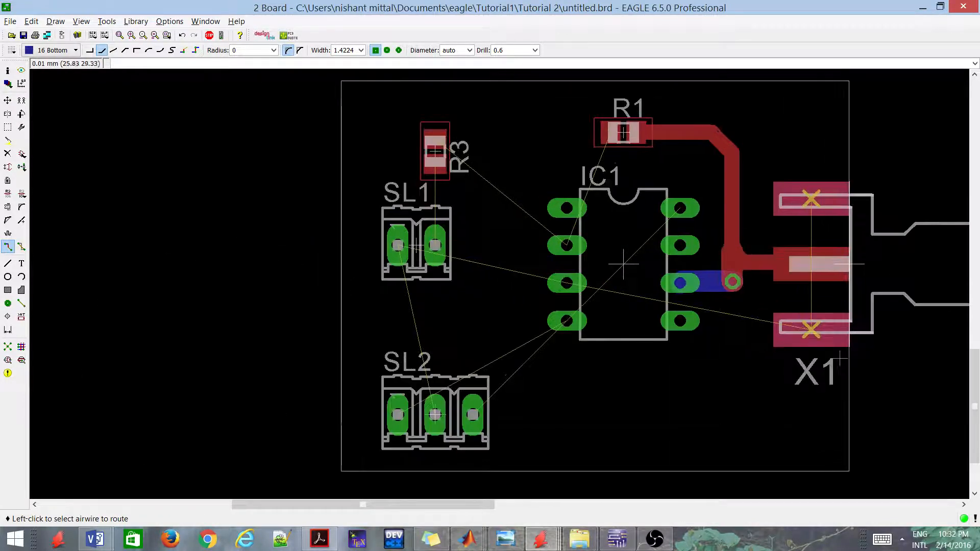
Step: Route a 1.016 mm Top-layer trace from R1's left pad straight across to R3's upper pad
click(576, 224)
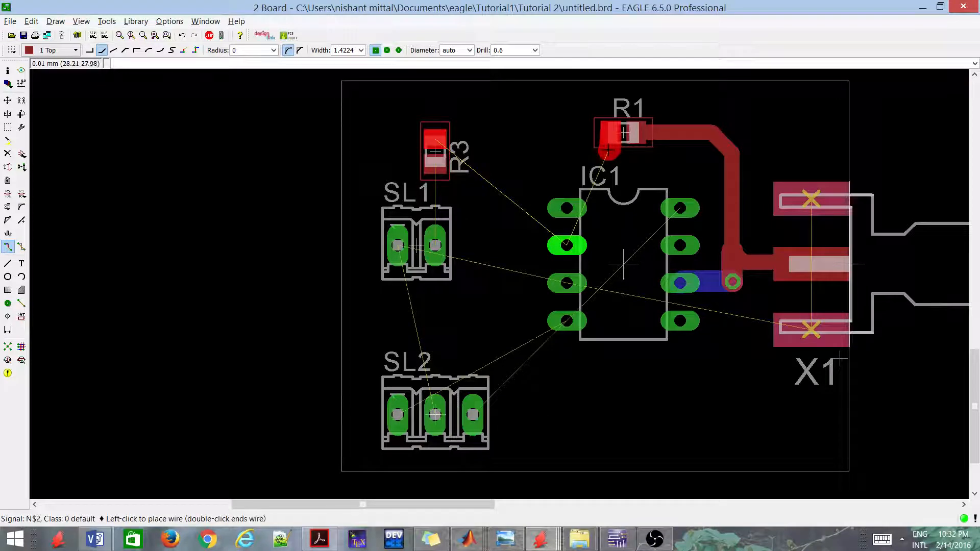
scroll(610, 148, up, 1)
scroll(618, 143, down, 1)
scroll(622, 138, up, 1)
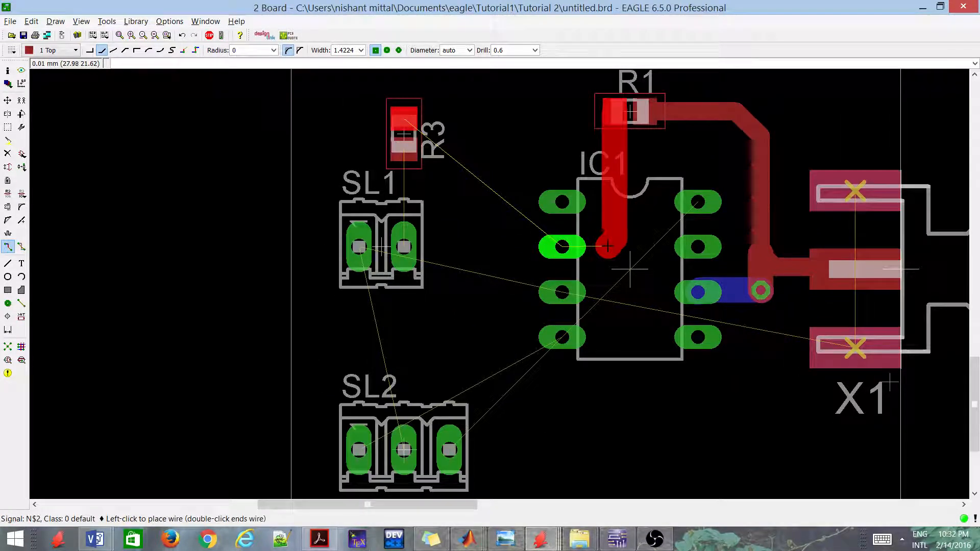
scroll(633, 271, up, 1)
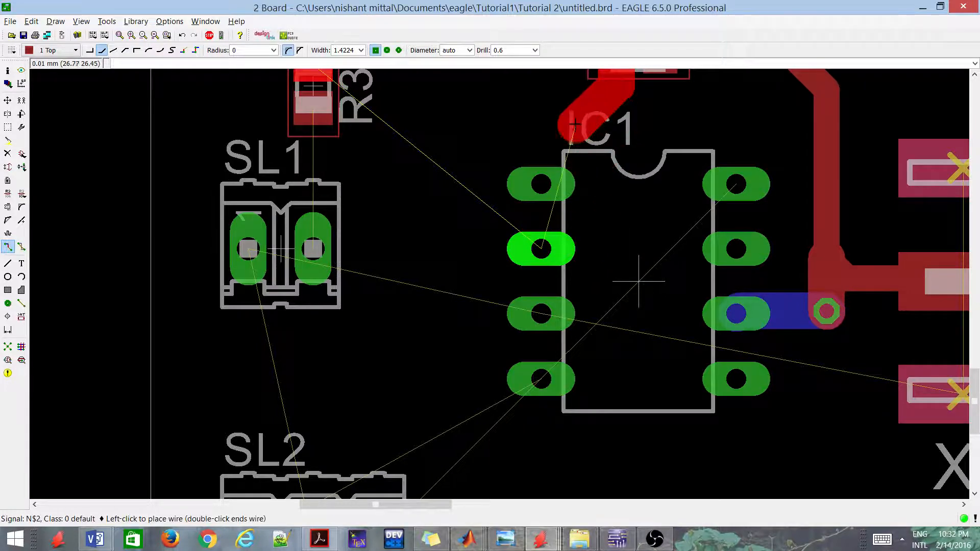
scroll(561, 92, down, 2)
scroll(557, 116, up, 3)
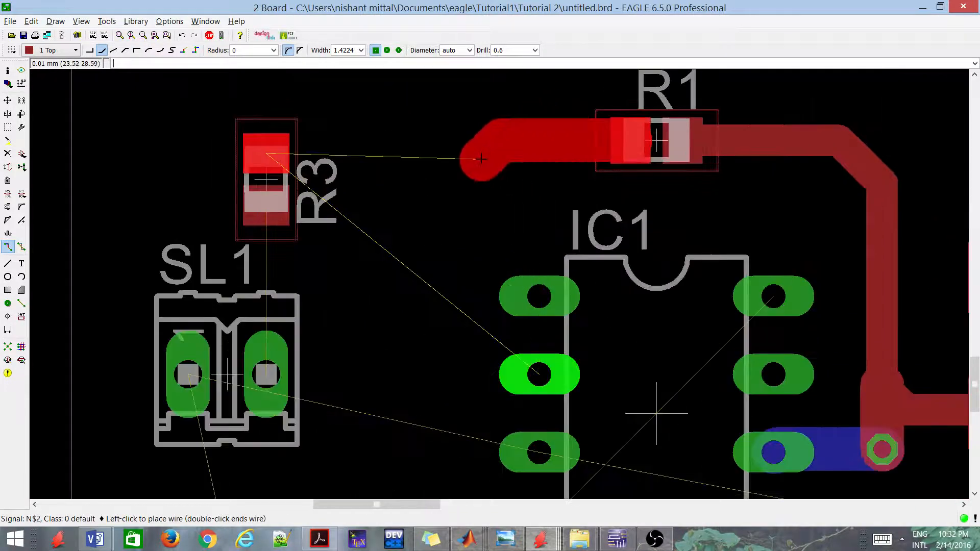
click(361, 50)
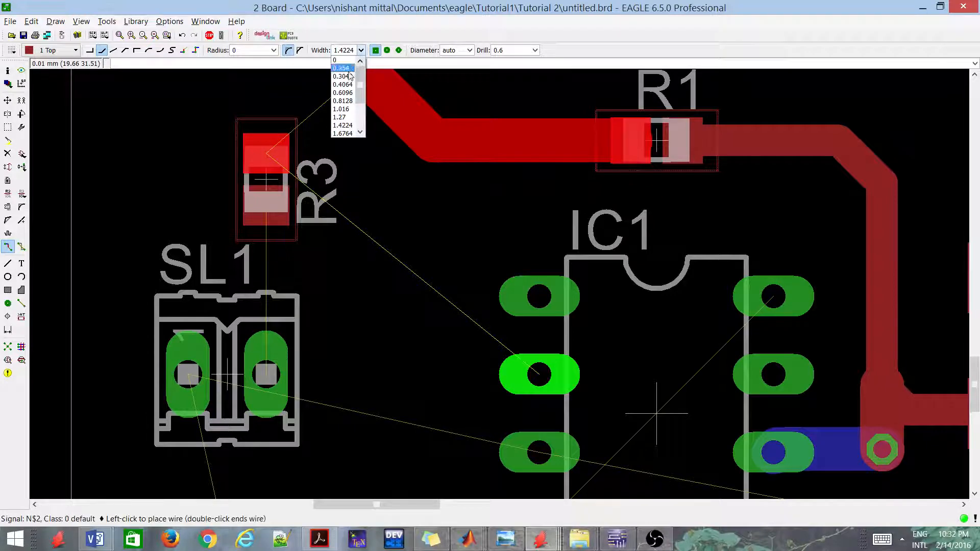
click(346, 94)
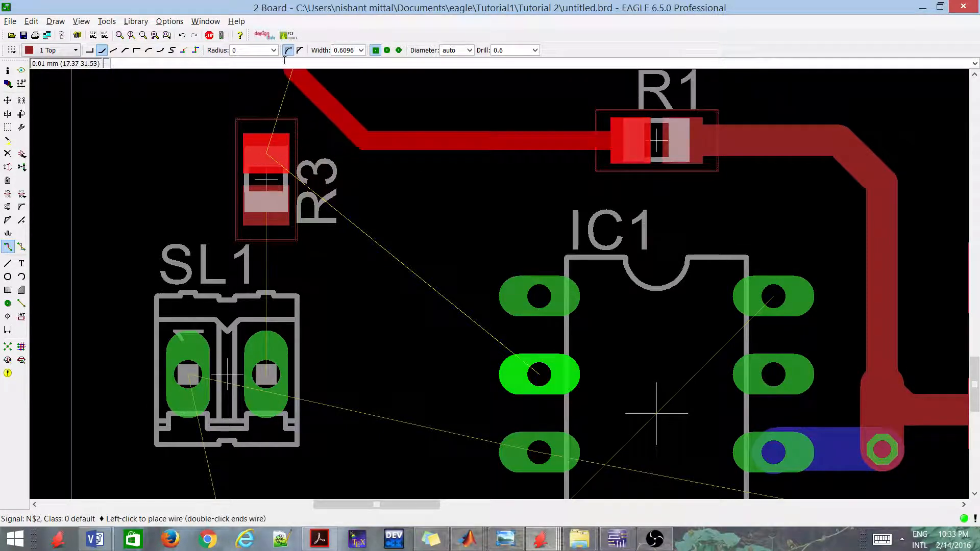
click(361, 50)
click(343, 109)
click(277, 153)
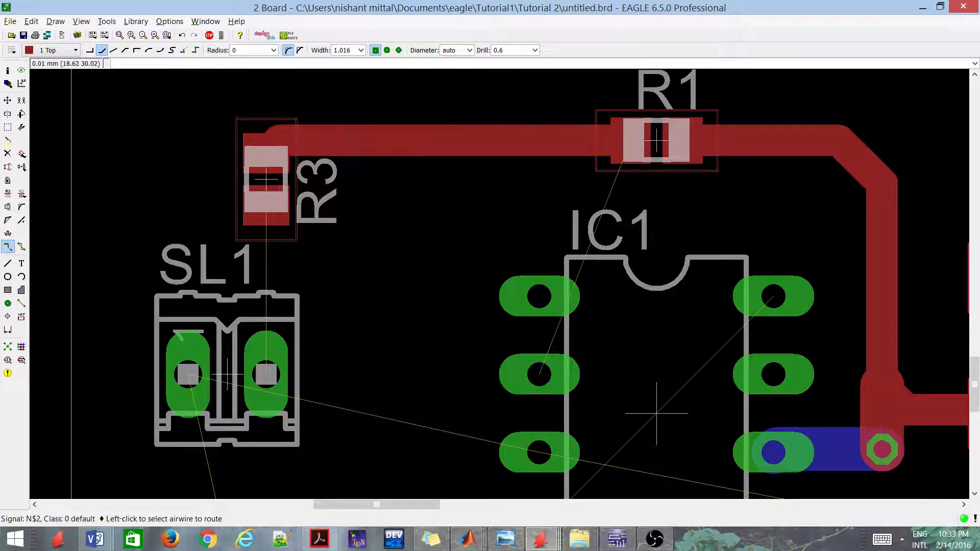
Step: Switch the routing layer to 16 Bottom for the connections around SL1 and SL2
scroll(334, 117, down, 4)
scroll(389, 183, up, 2)
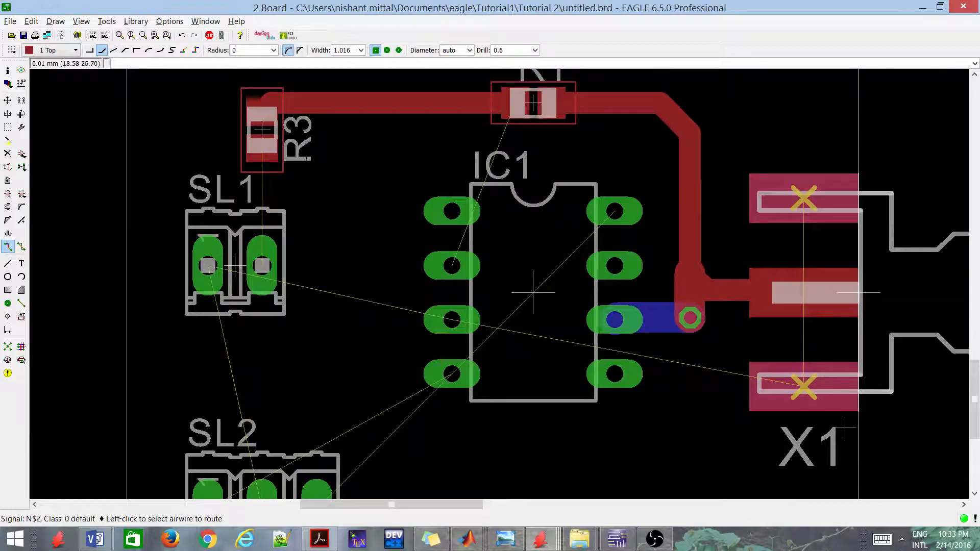
scroll(442, 222, down, 4)
scroll(301, 347, up, 4)
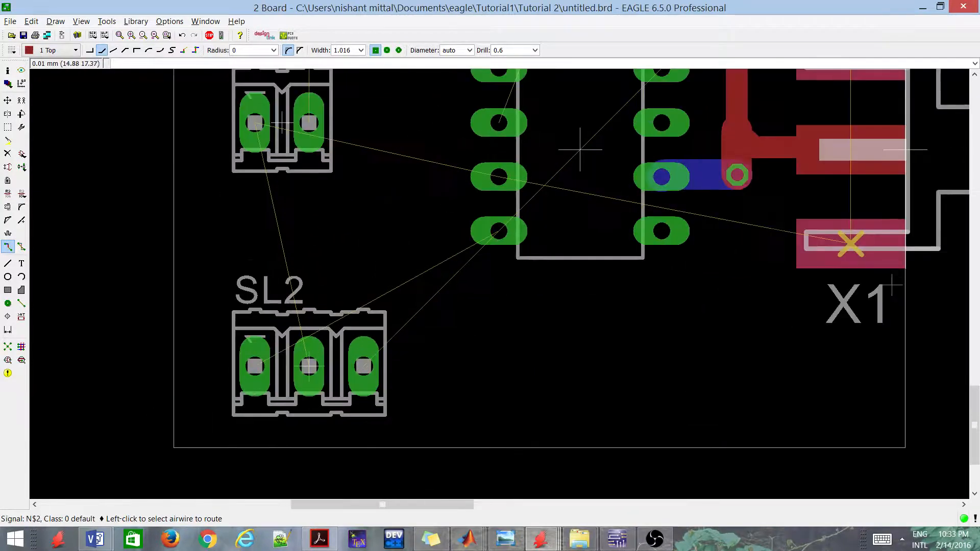
middle_click(201, 172)
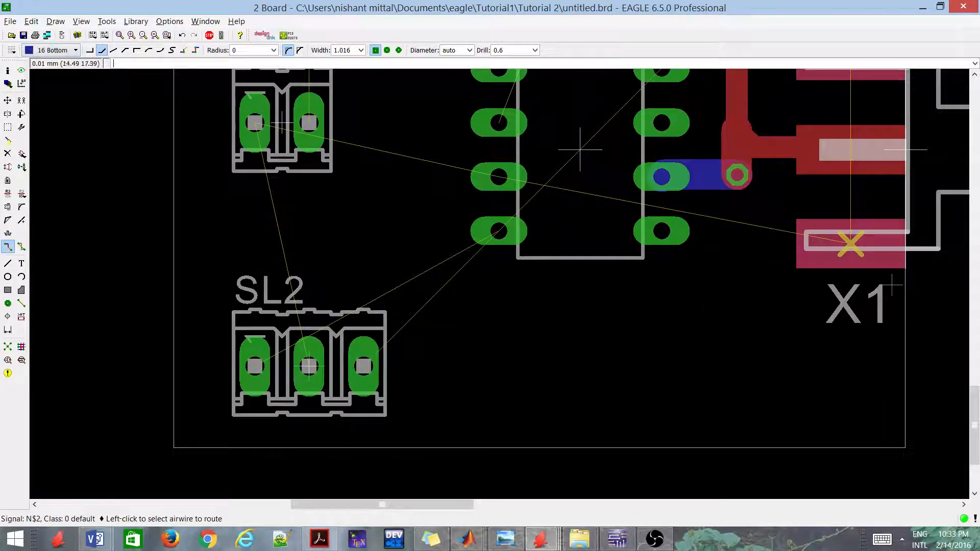
Step: Try to route a 1.016 mm Bottom-layer trace from SL2's middle pad toward SL1's left pad, and undo it
click(309, 366)
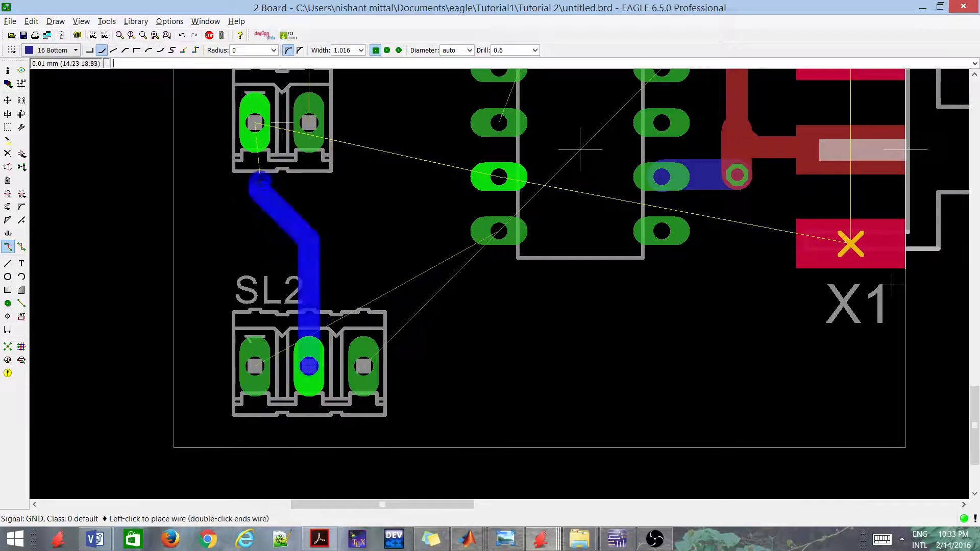
click(254, 123)
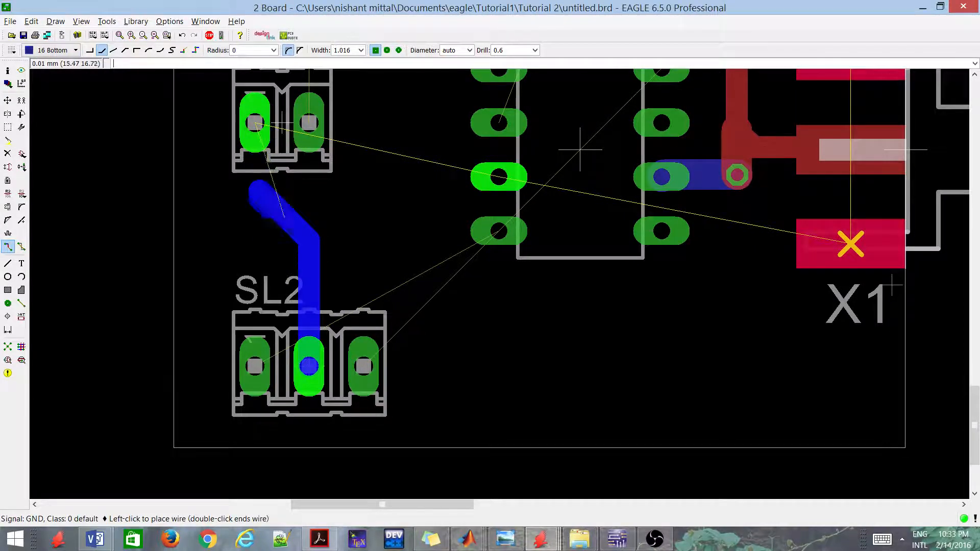
scroll(320, 293, down, 2)
key(Escape)
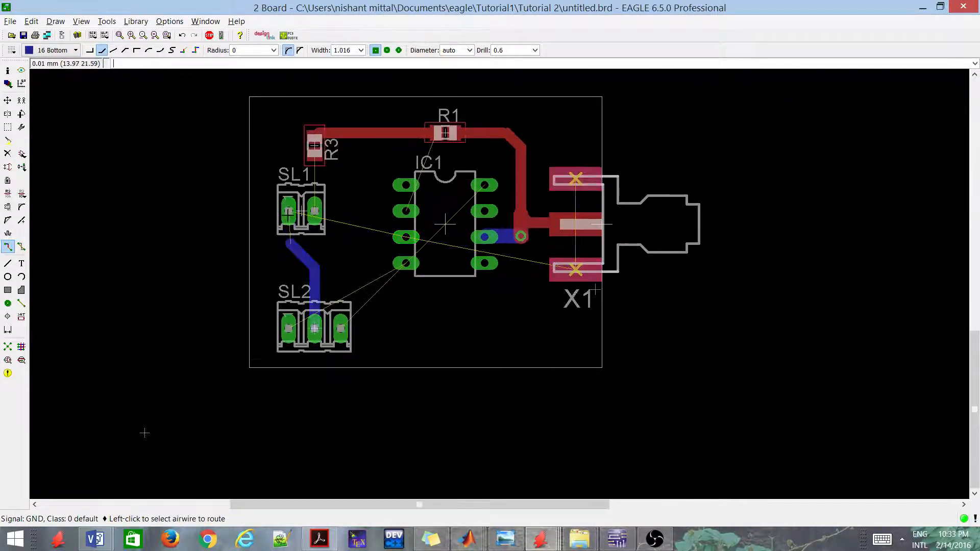
key(ctrl+z)
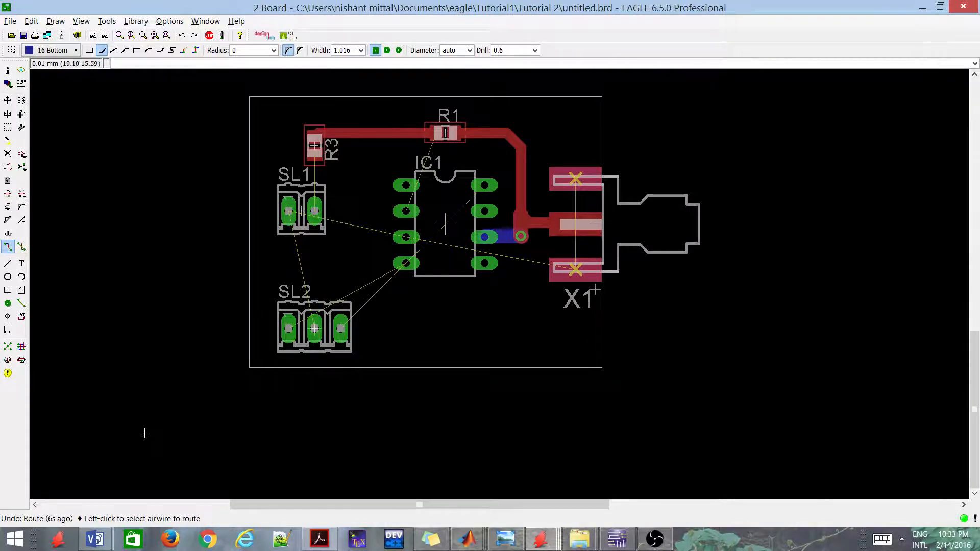
Step: Route a 1.016 mm Bottom-layer trace with a 45-degree bend from IC1's lowest left-side pad to SL2's left pad
scroll(201, 382, down, 1)
scroll(136, 423, up, 3)
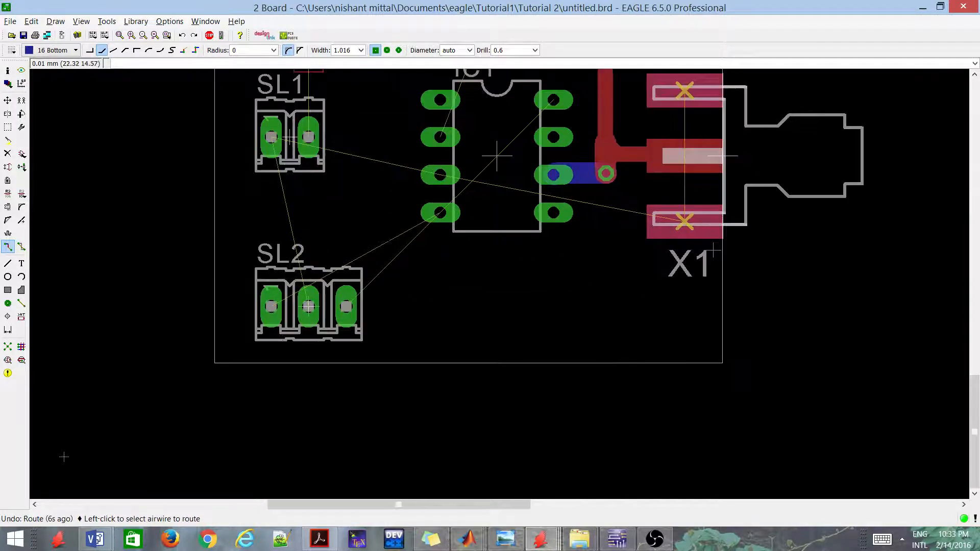
click(430, 213)
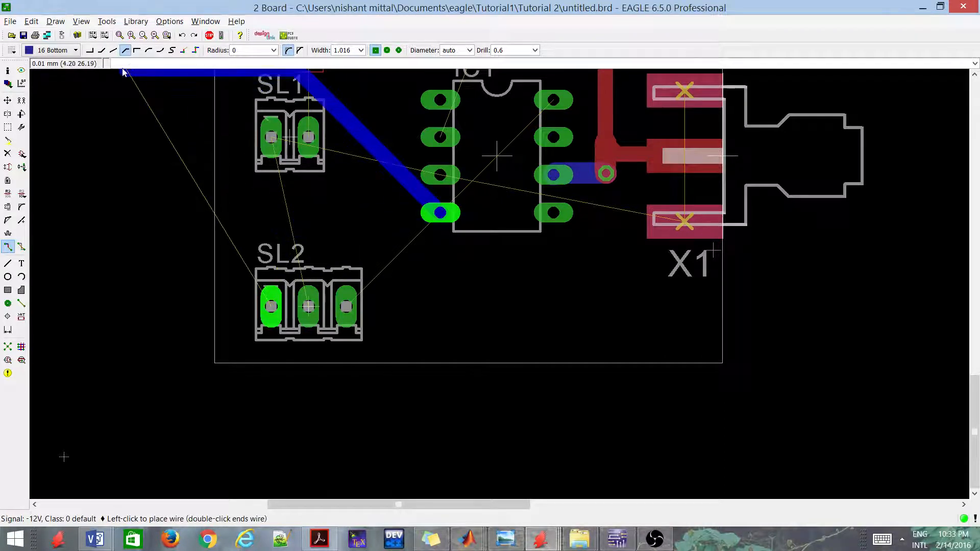
click(102, 50)
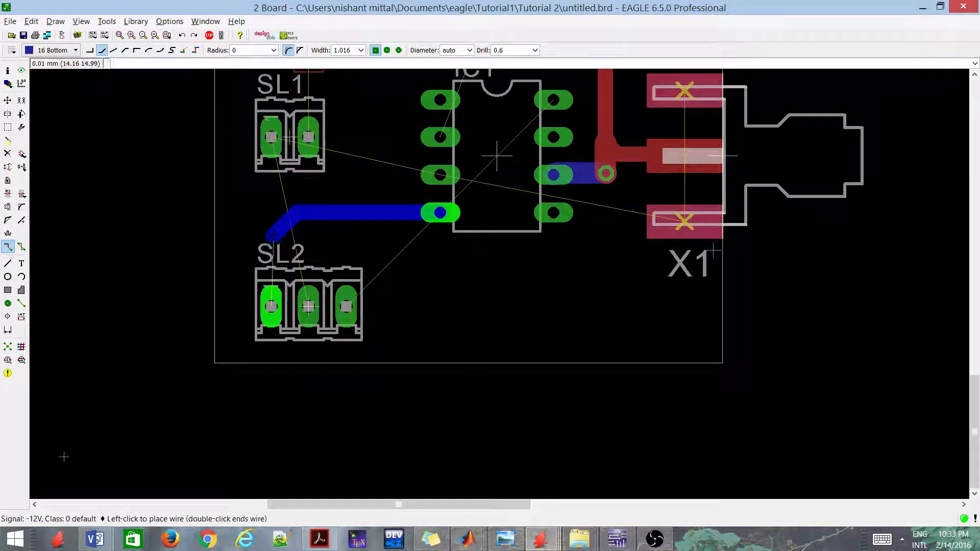
click(271, 306)
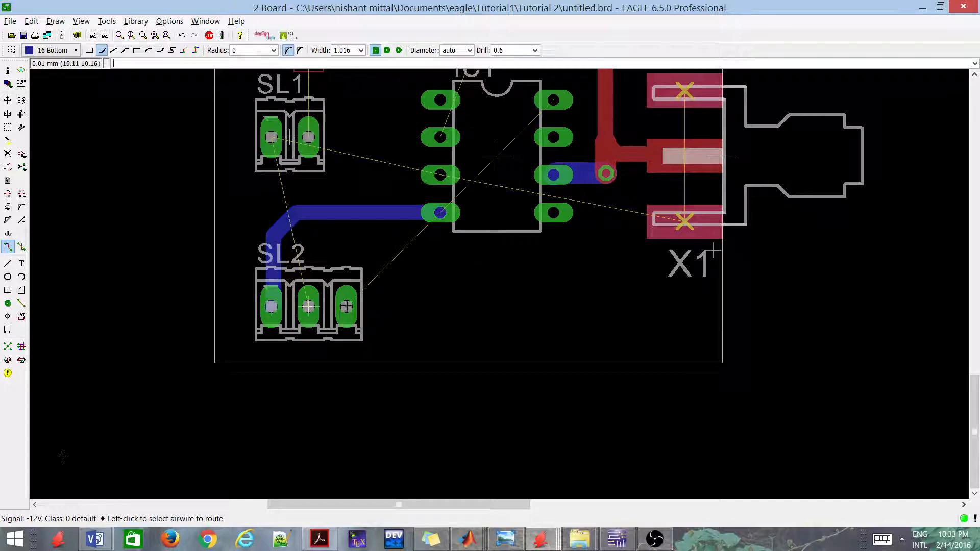
Step: Route a 1.016 mm Bottom-layer trace from SL2's right pad up beneath the middle of IC1 to IC1's uppermost right-side pad
click(346, 306)
click(493, 279)
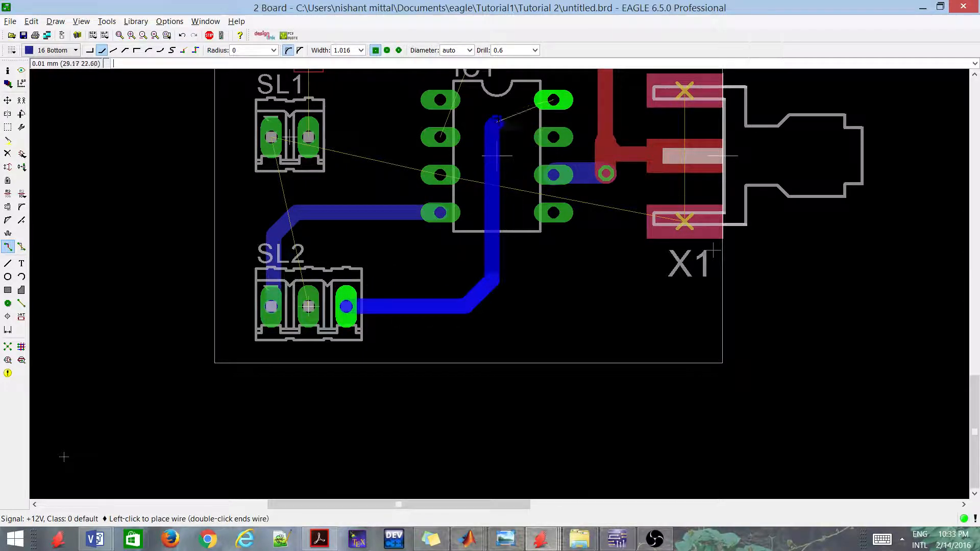
scroll(510, 108, up, 1)
scroll(496, 245, down, 4)
scroll(503, 170, up, 3)
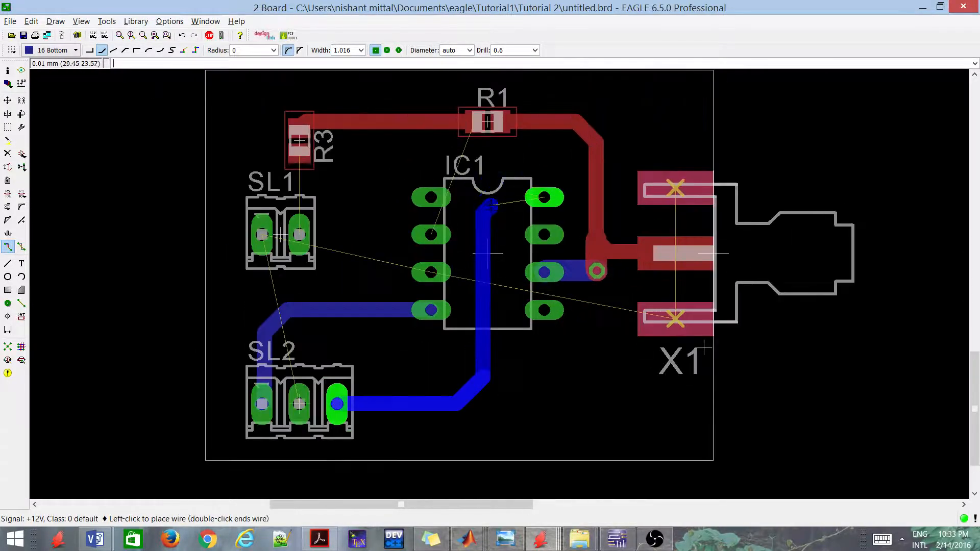
scroll(491, 200, up, 2)
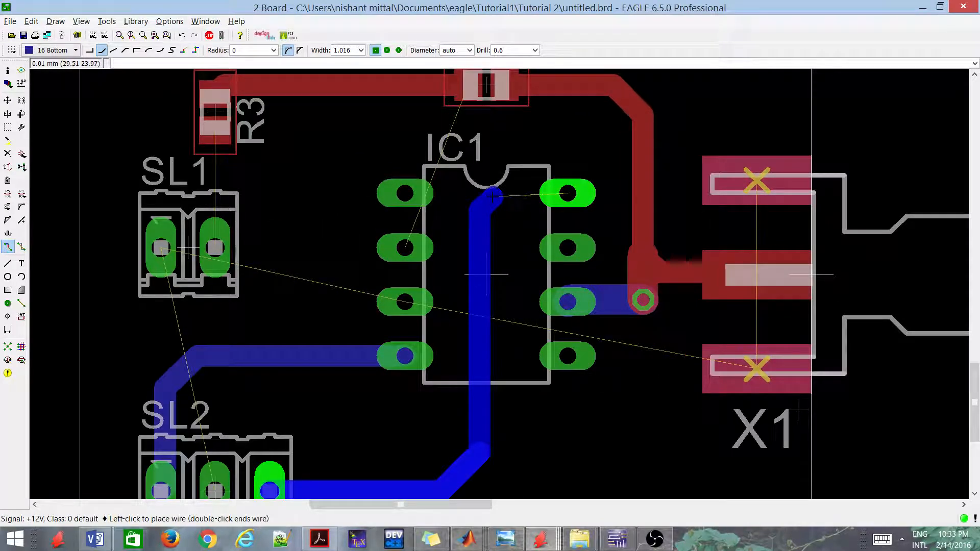
click(567, 194)
scroll(480, 203, down, 2)
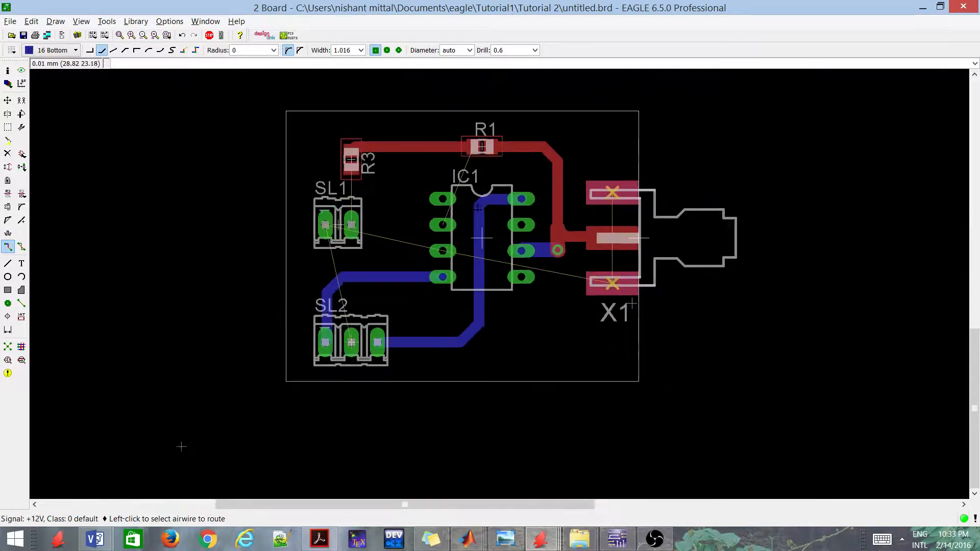
Step: Route a 1.016 mm connection from SL1's right pad on the Bottom layer, through a via, up to R3's lower pad on the Top layer
scroll(478, 207, up, 1)
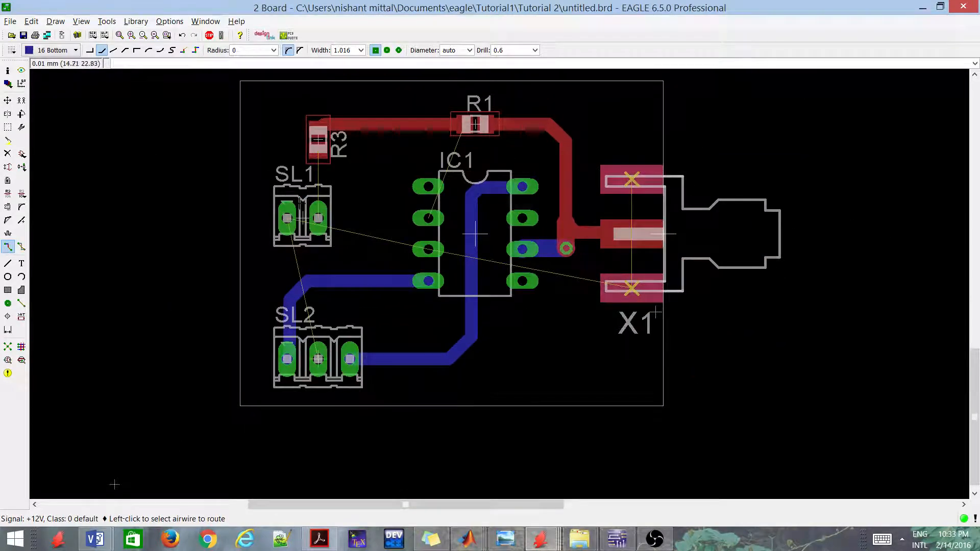
scroll(319, 209, up, 1)
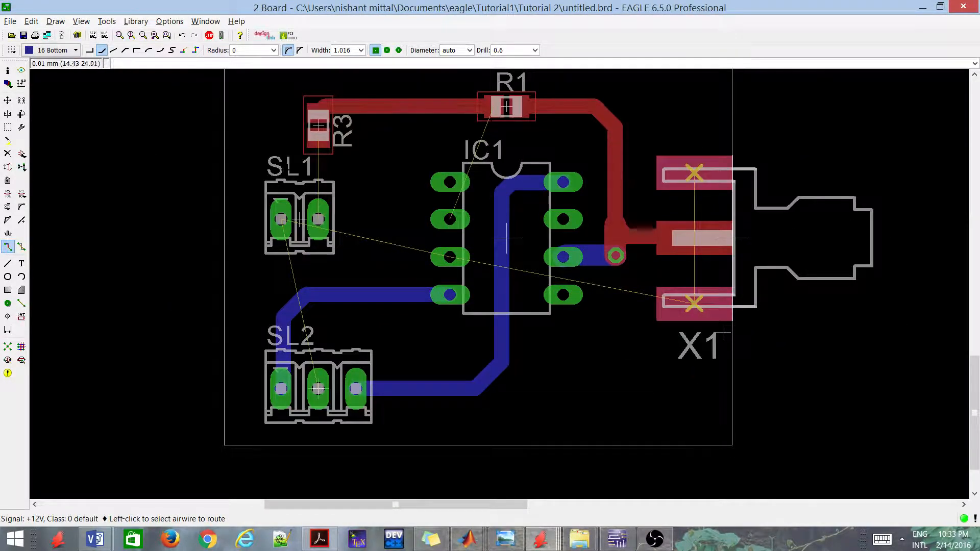
scroll(319, 146, up, 3)
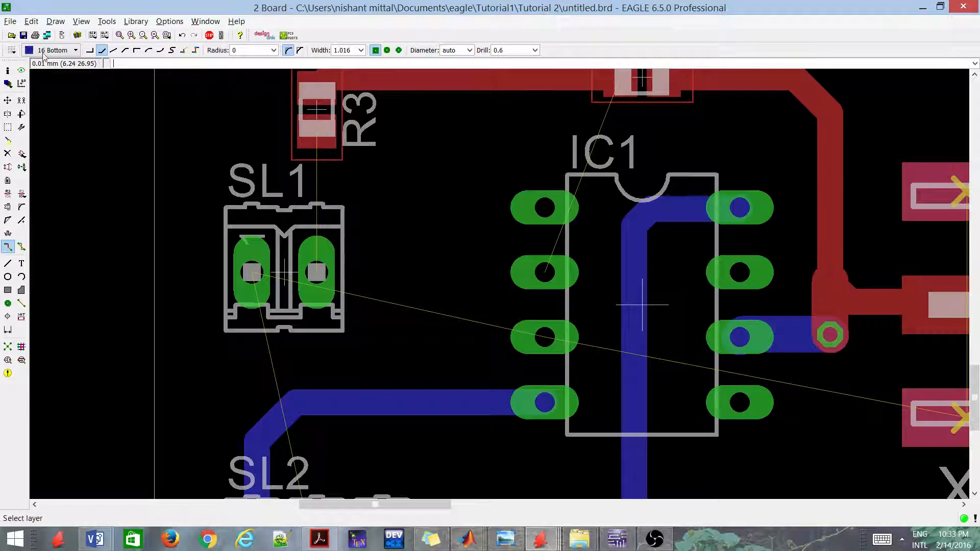
click(318, 272)
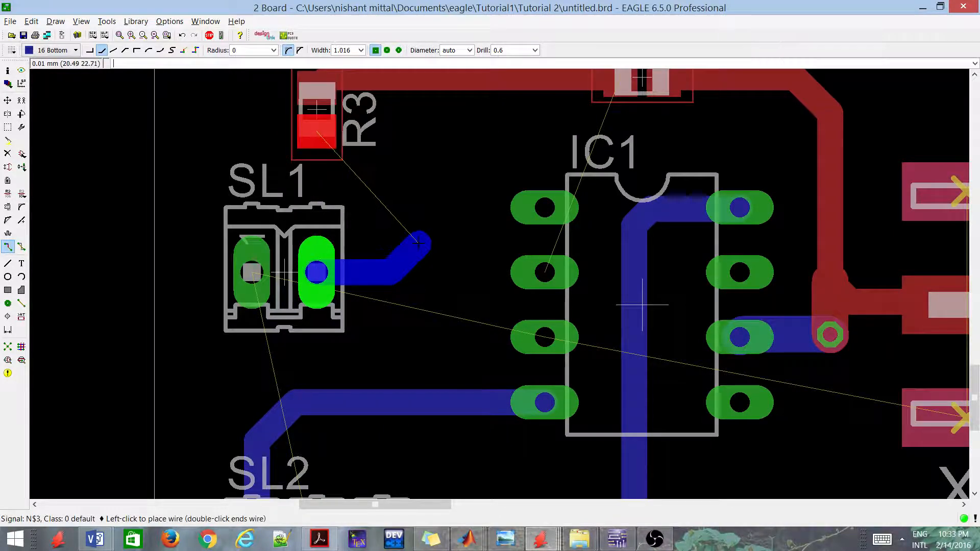
click(418, 245)
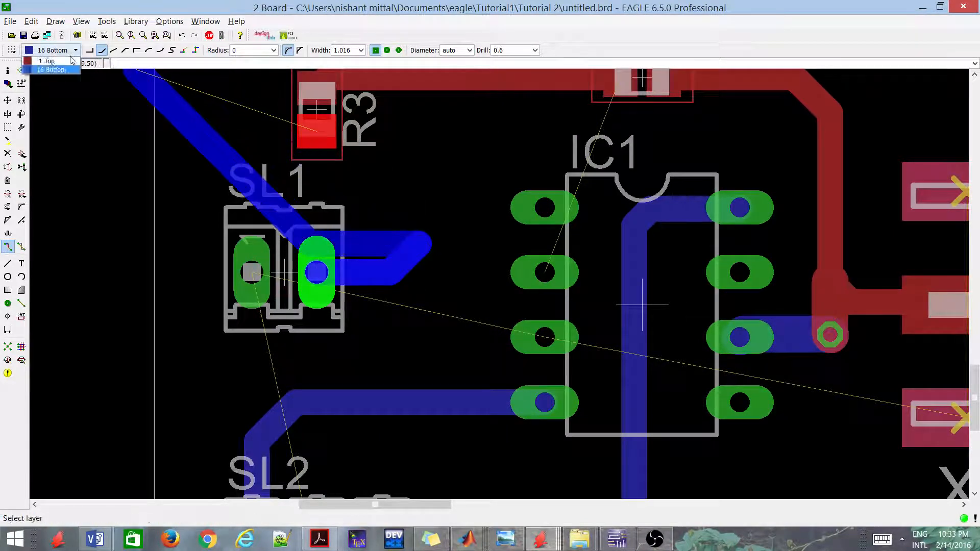
click(71, 65)
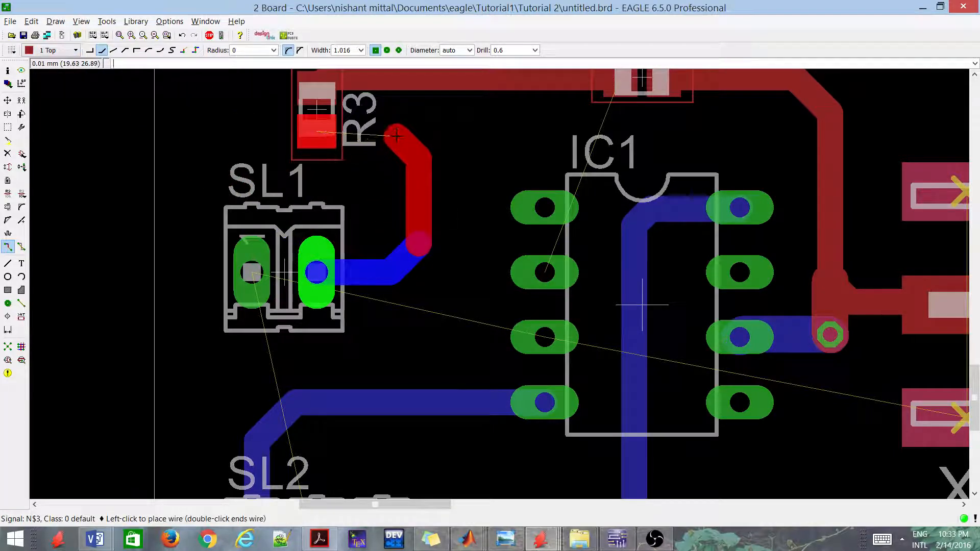
click(396, 137)
click(327, 134)
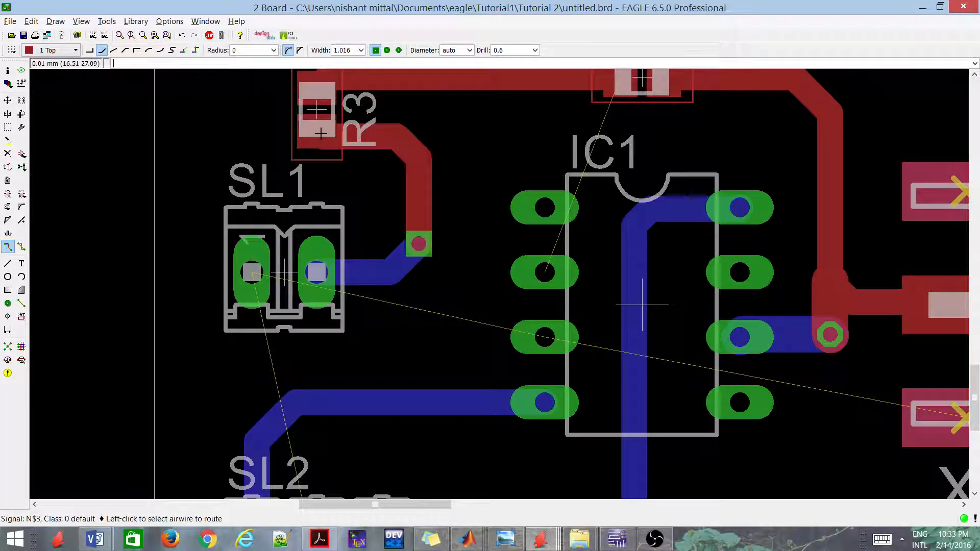
Step: Route a 1.016 mm connection from R1's left pad down on the Top layer, through a via, on the Bottom layer to IC1's second left-side pad
click(550, 261)
key(Escape)
click(607, 83)
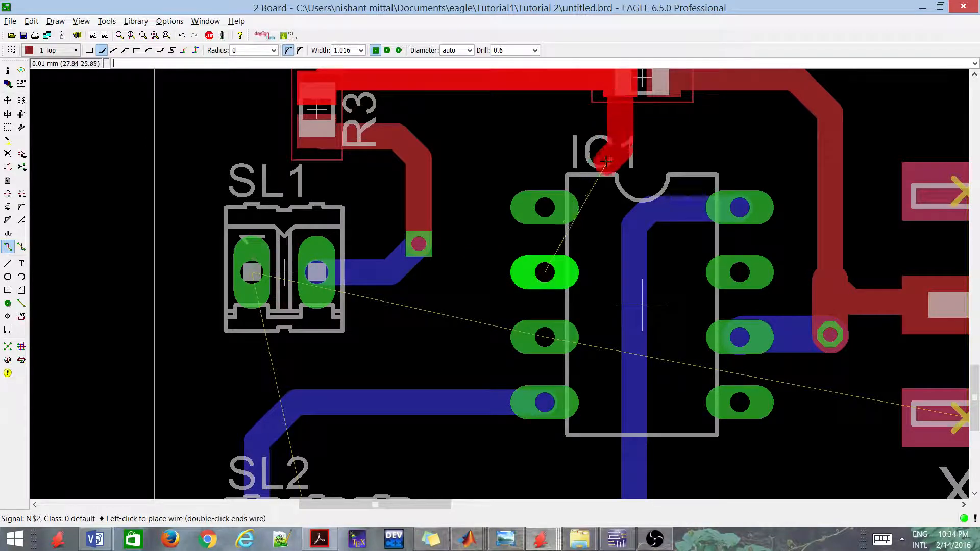
click(470, 110)
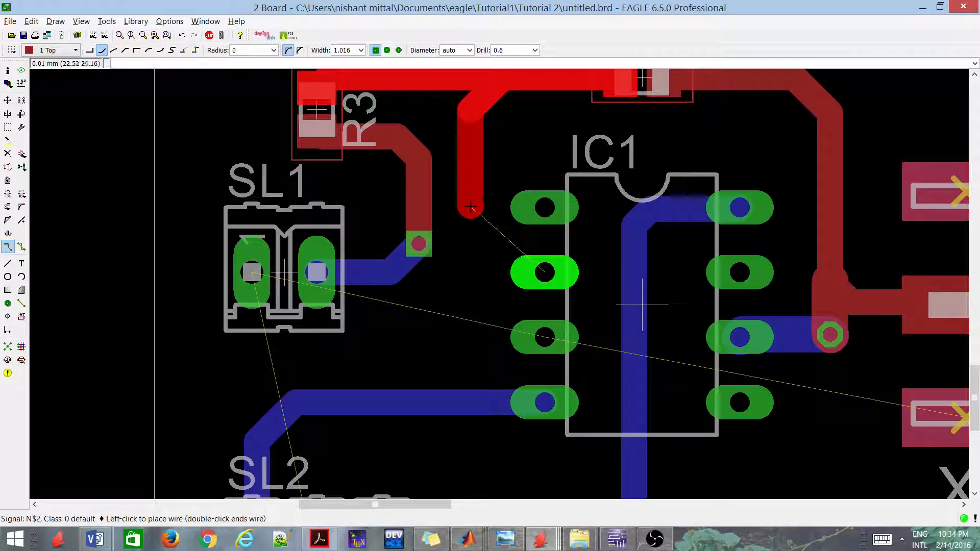
click(470, 208)
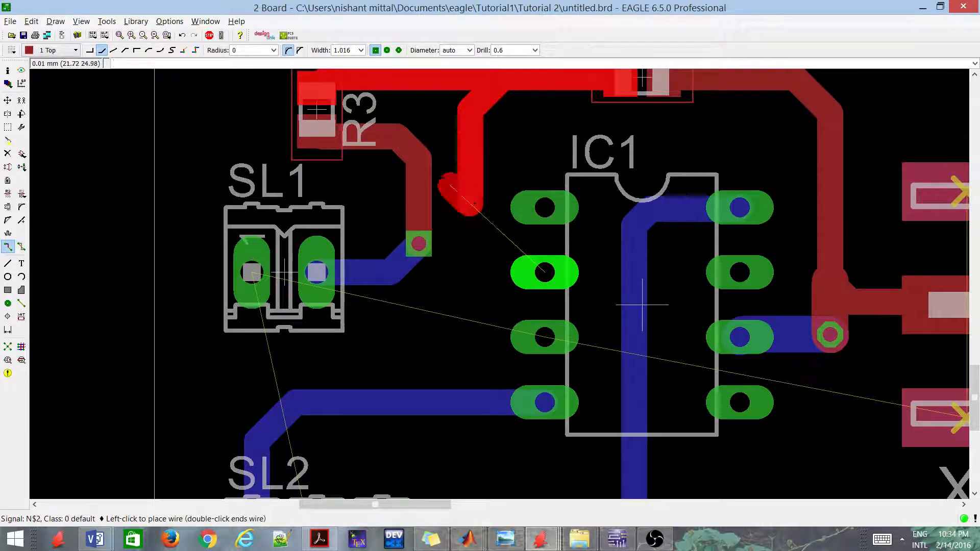
click(39, 51)
click(46, 68)
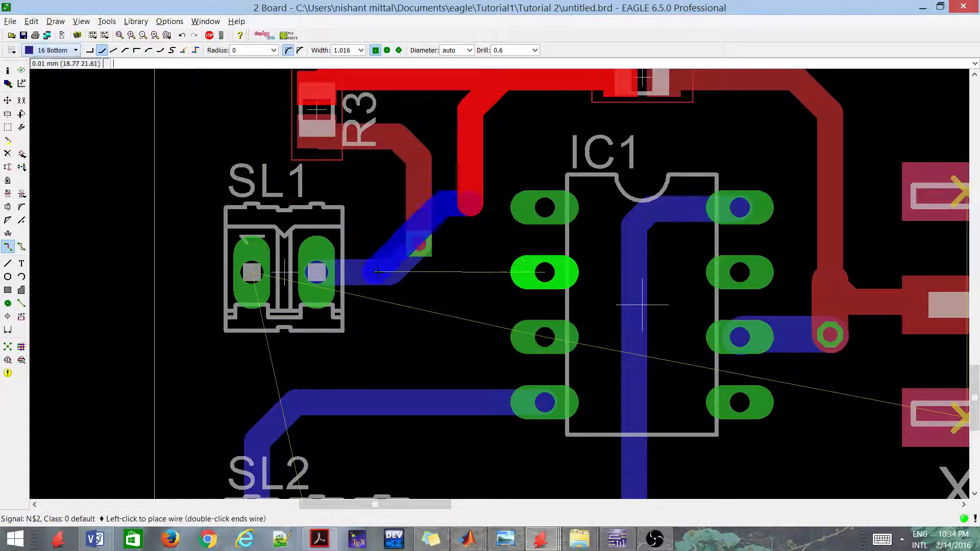
click(535, 272)
Step: Change the shape of the via between R1 and IC1's second left-side pad to octagon
scroll(535, 271, down, 3)
scroll(513, 247, up, 5)
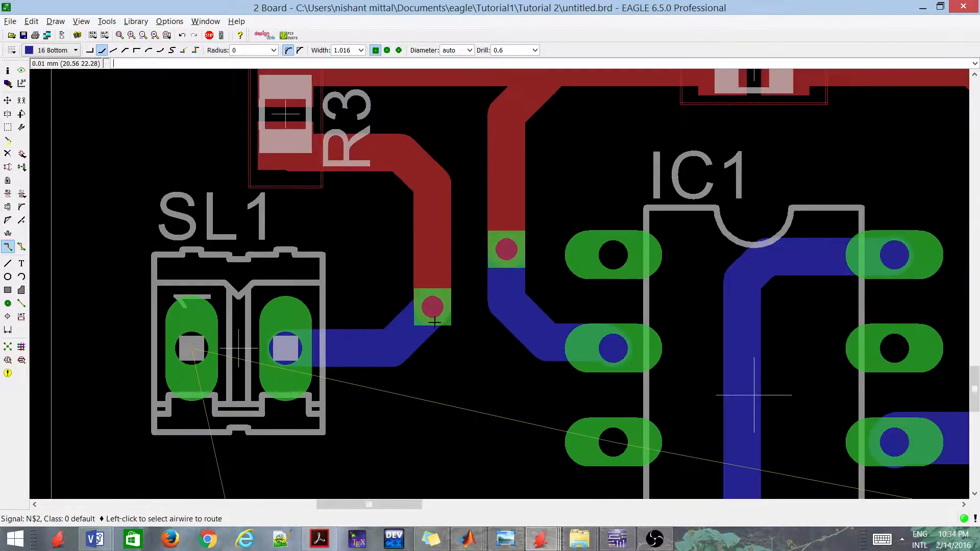
right_click(512, 247)
click(546, 371)
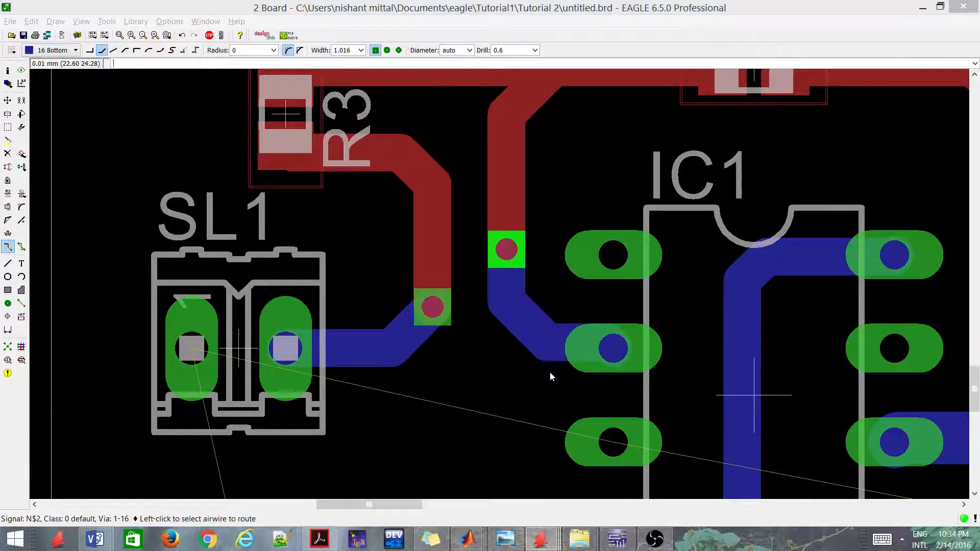
click(389, 241)
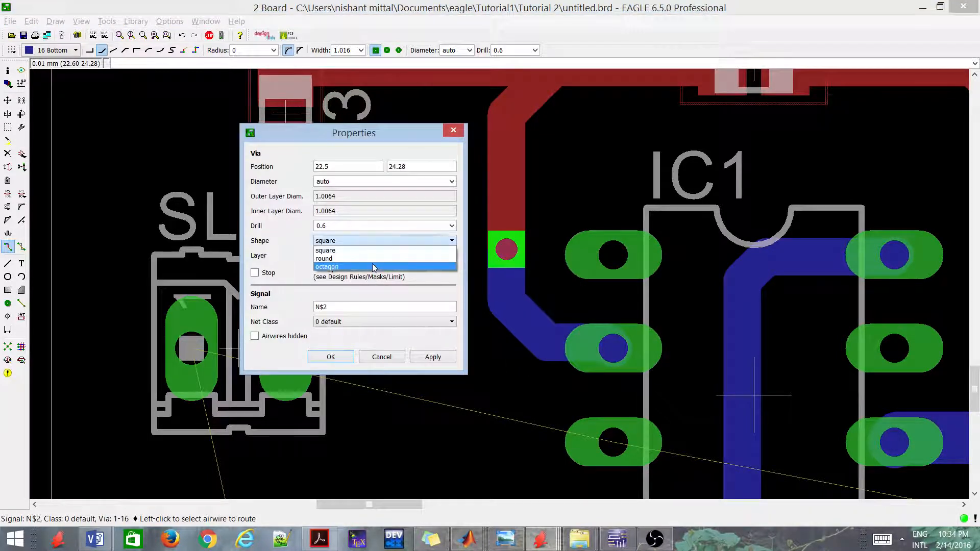
click(376, 265)
click(331, 357)
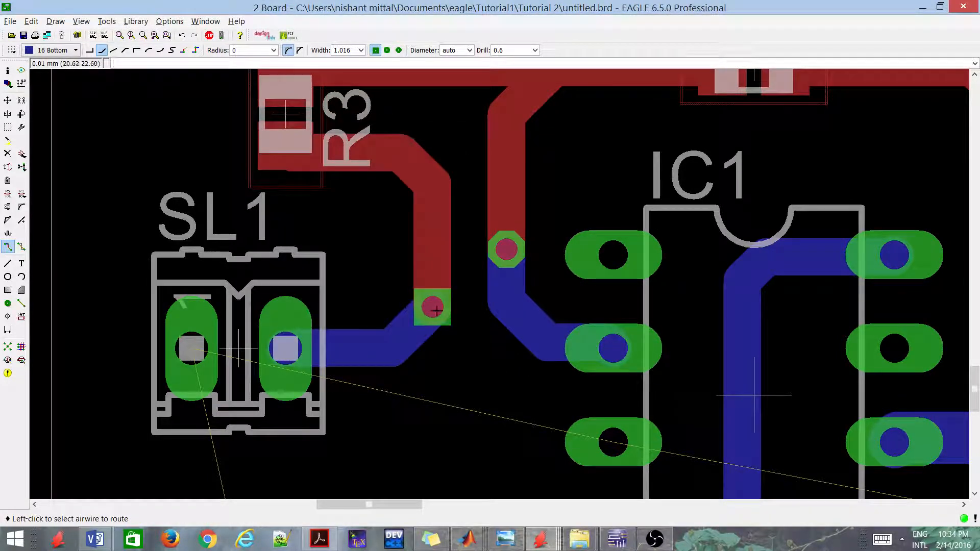
Step: Change the shape of the via between SL1 and R3 to octagon
right_click(440, 312)
click(489, 418)
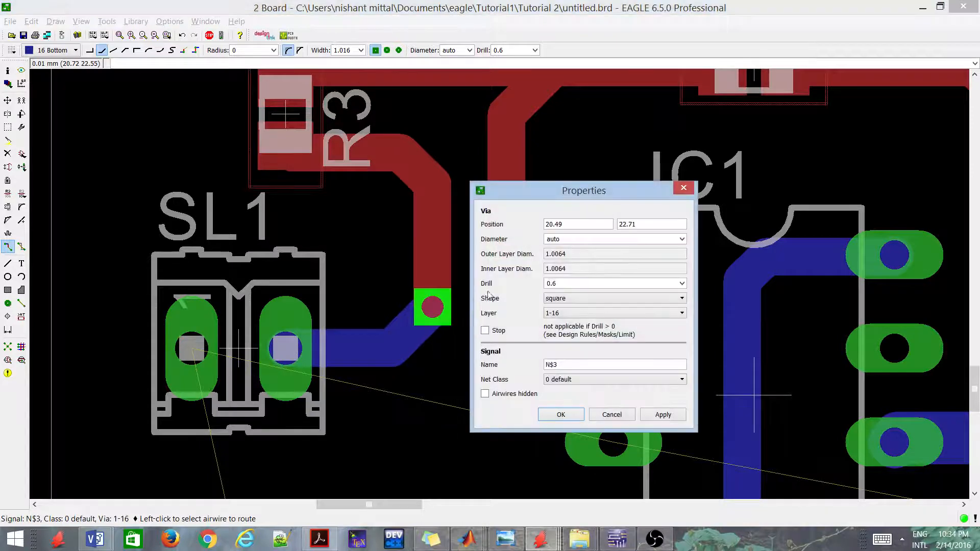
click(576, 299)
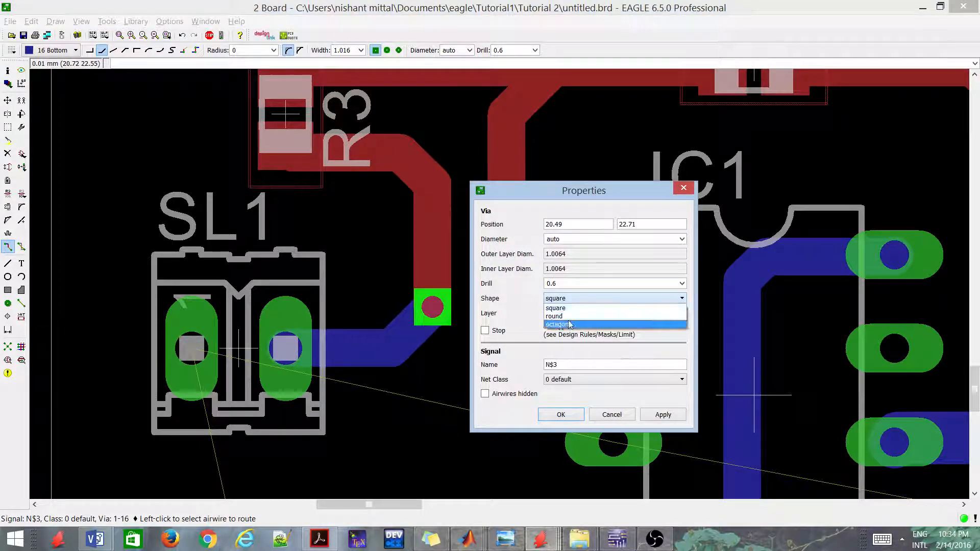
click(572, 317)
click(561, 415)
scroll(173, 476, down, 5)
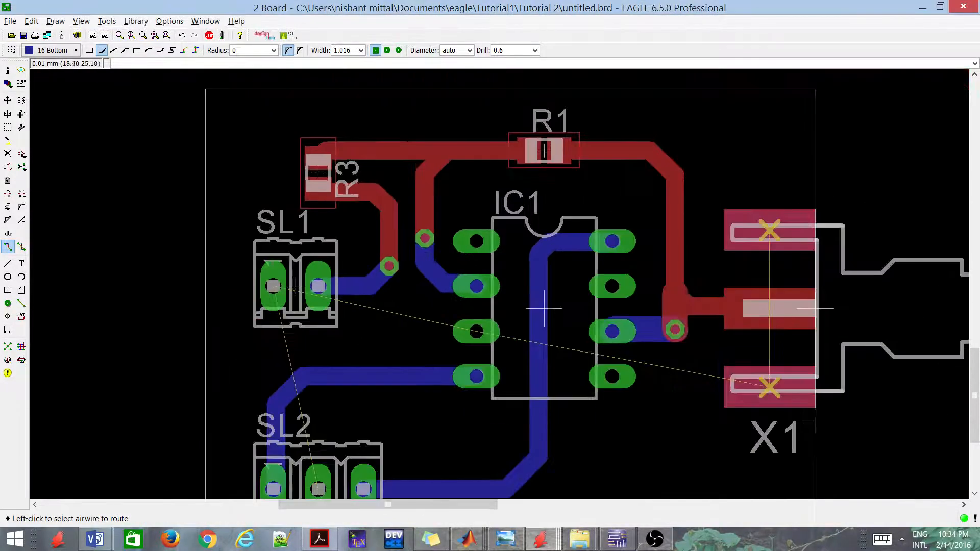
scroll(387, 240, up, 10)
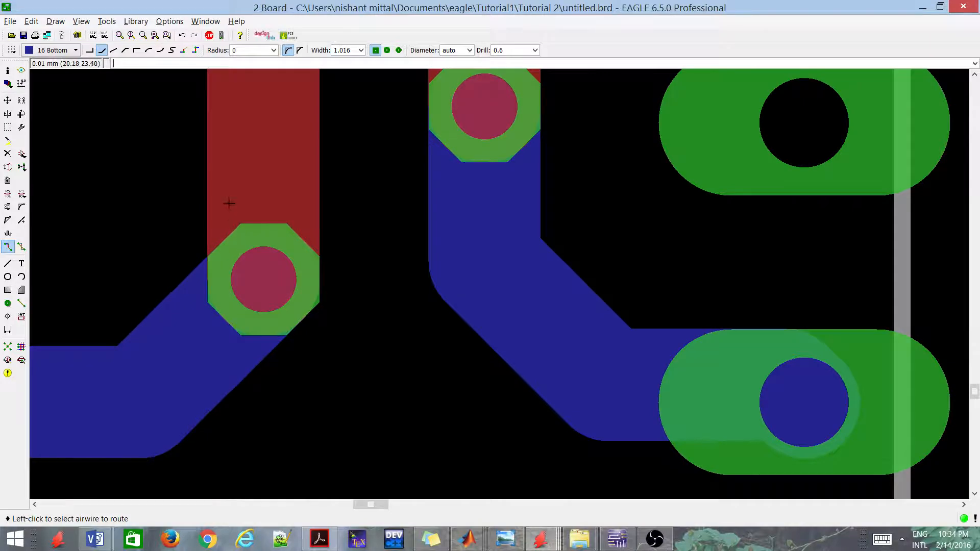
scroll(230, 204, down, 10)
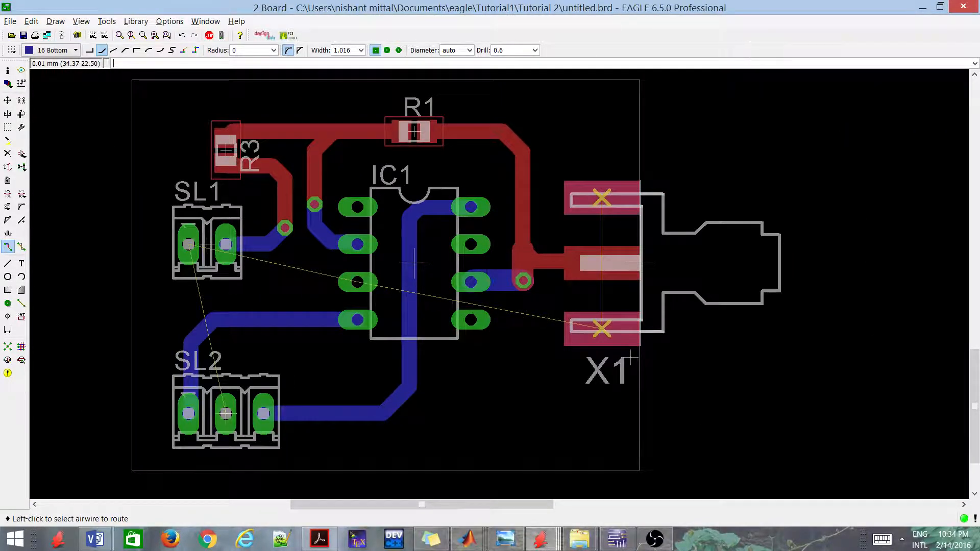
scroll(482, 264, down, 3)
scroll(403, 240, up, 3)
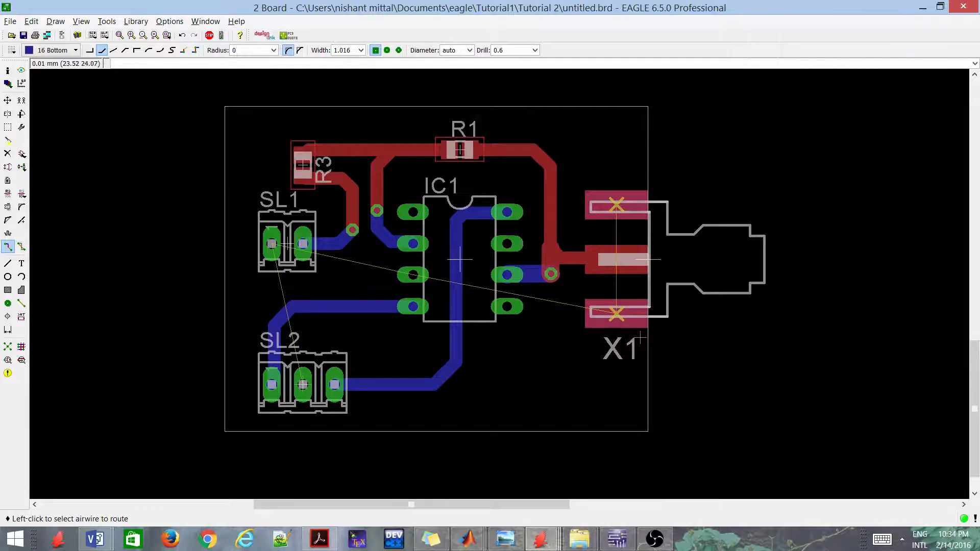
scroll(185, 438, down, 2)
scroll(147, 470, up, 1)
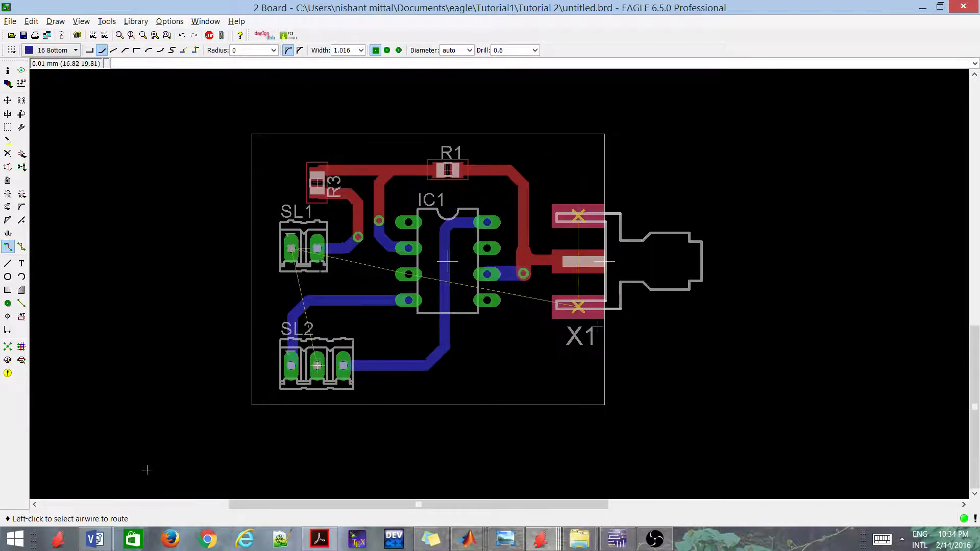
Step: Start a polygon on layer 16 Bottom at the board outline's upper-left corner, with its width set to 0.6096 mm
click(22, 292)
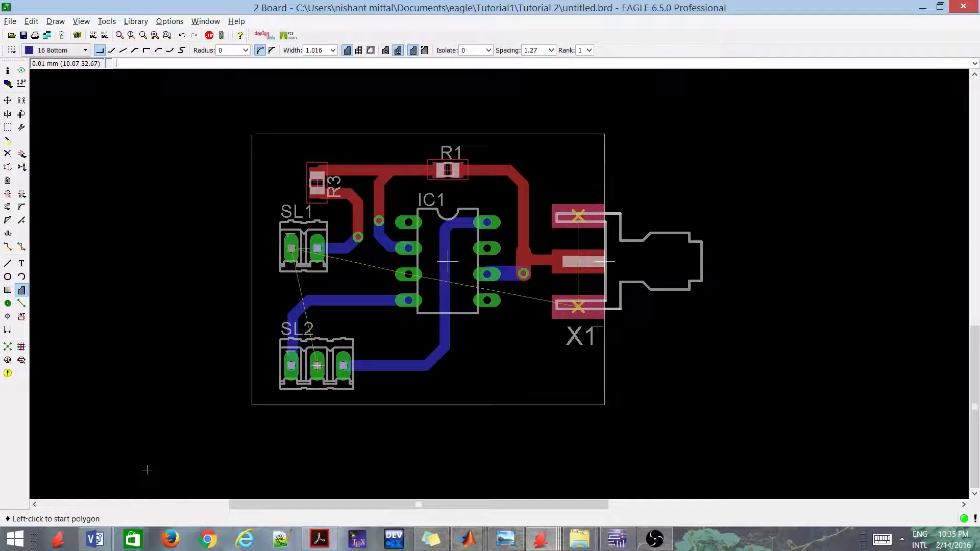
scroll(252, 133, up, 1)
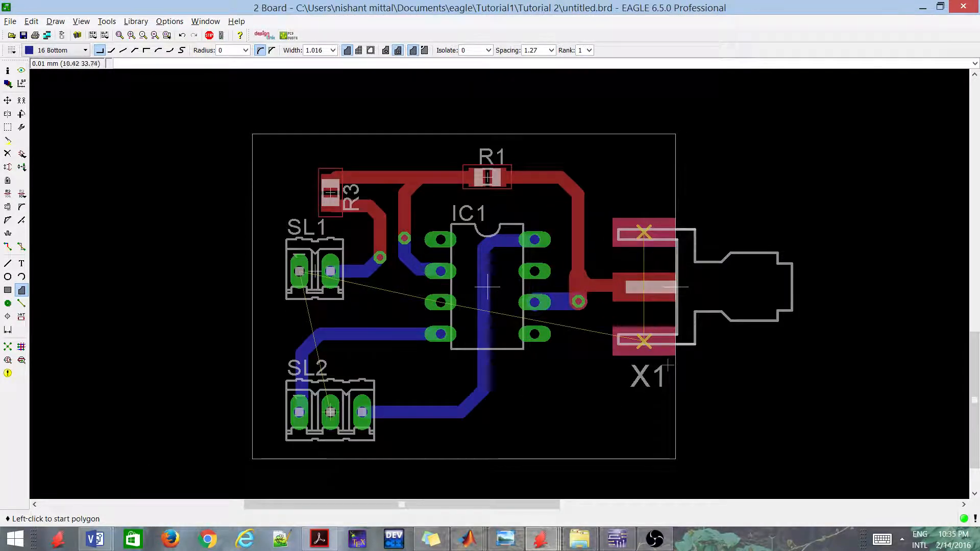
click(251, 135)
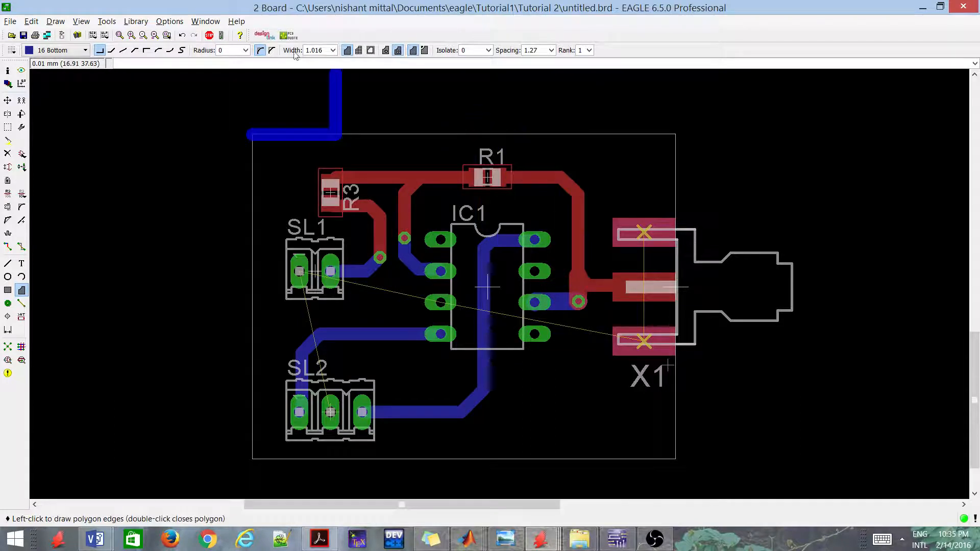
click(334, 50)
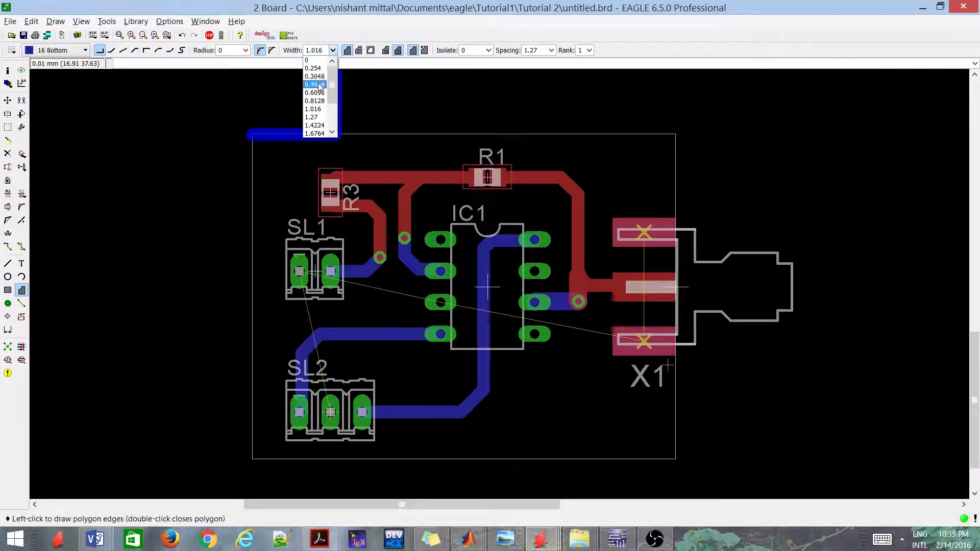
click(317, 91)
Step: Extend the Bottom-layer polygon along the outline's top and right edges to the board's lower-right corner
scroll(517, 146, down, 4)
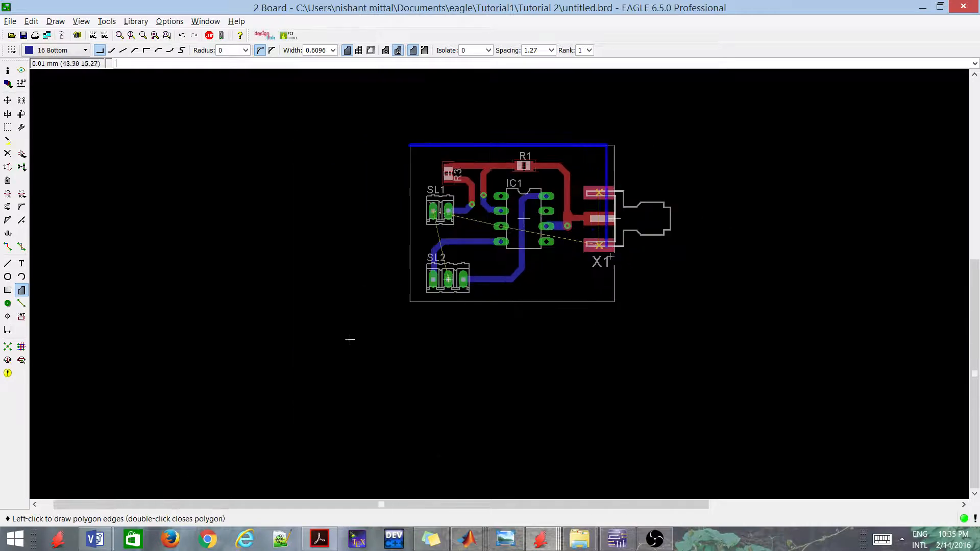
scroll(617, 269, up, 4)
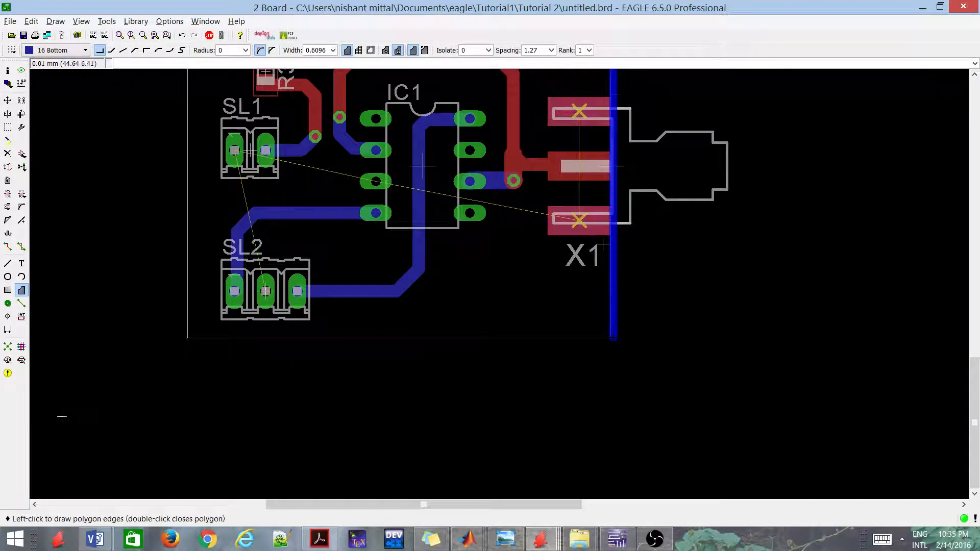
click(75, 50)
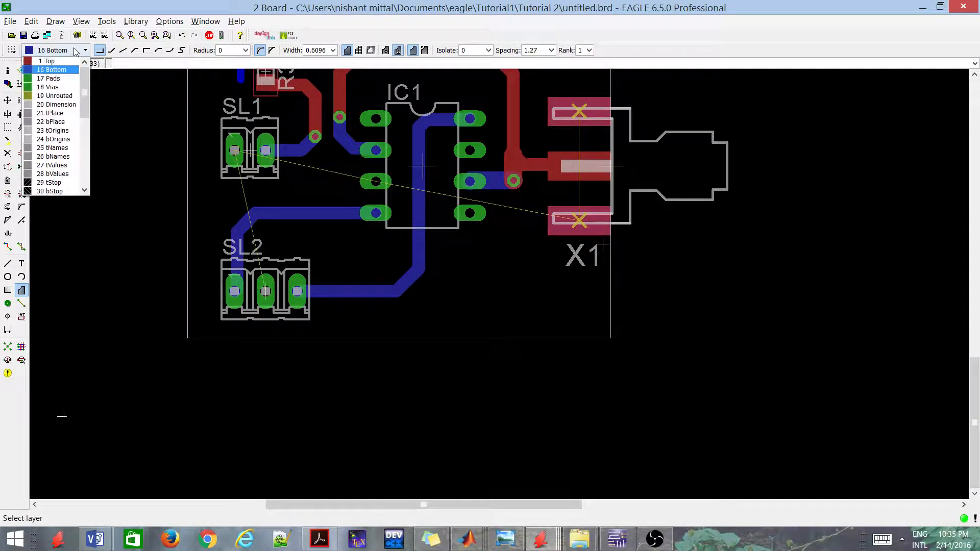
click(75, 51)
scroll(490, 262, down, 4)
scroll(558, 319, up, 4)
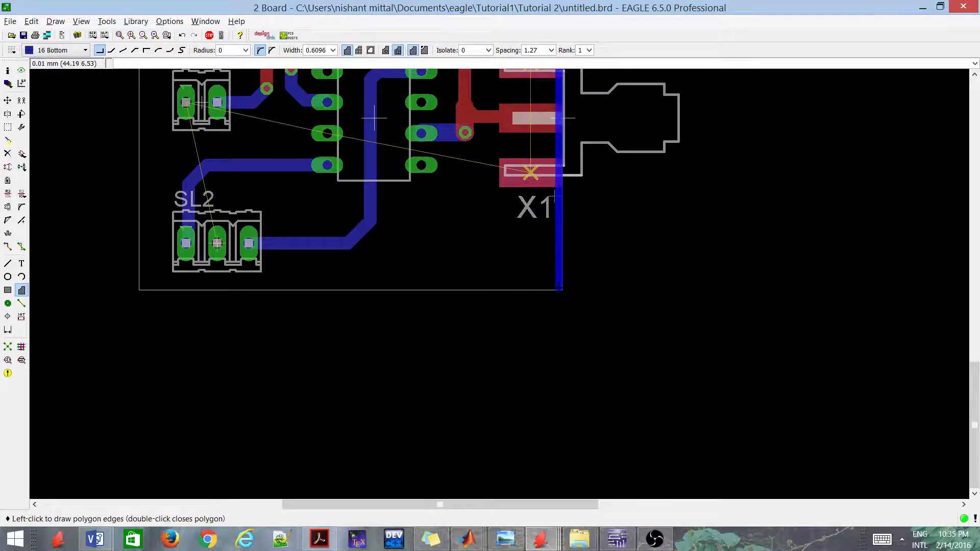
click(559, 289)
Step: Complete the Bottom-layer polygon along the board's bottom and left edges, closing it at its upper-left starting corner
scroll(559, 286, down, 3)
scroll(372, 153, up, 3)
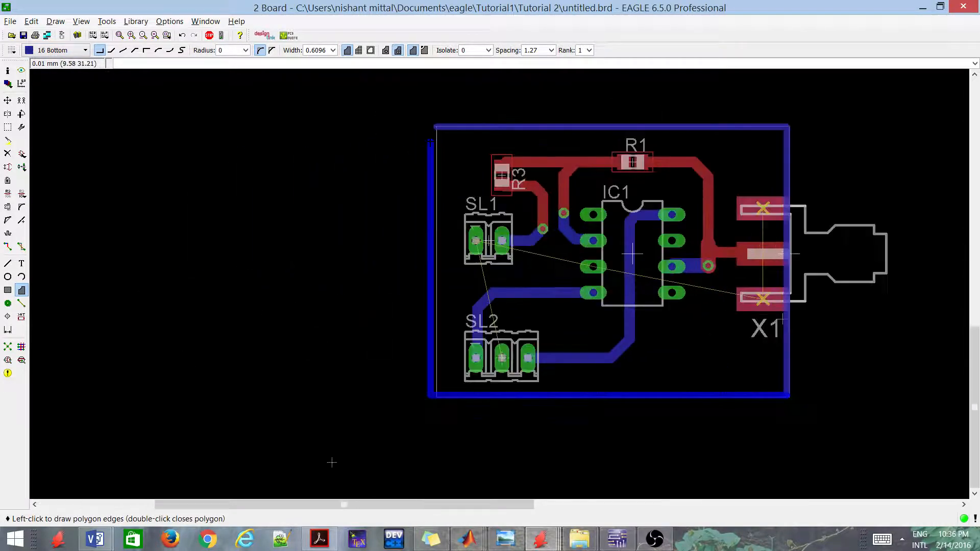
scroll(430, 143, up, 6)
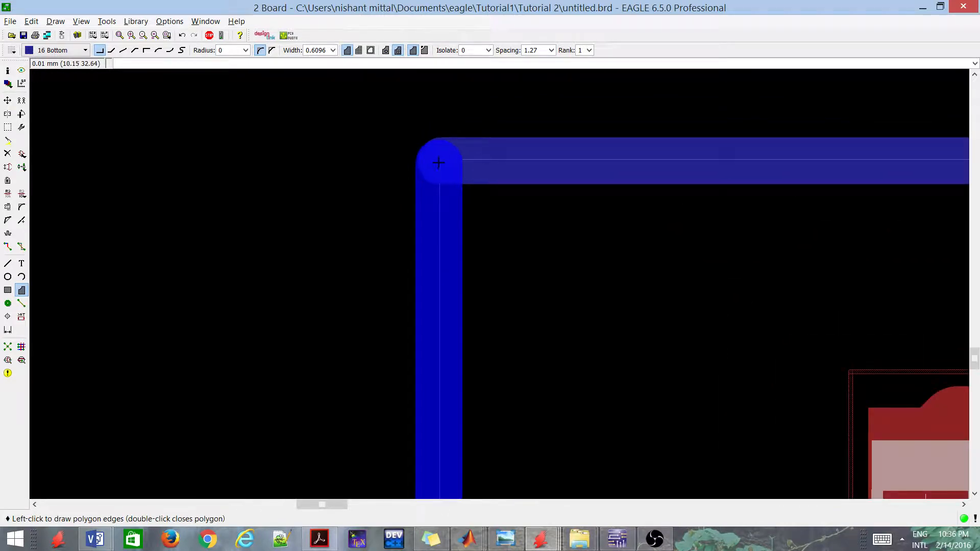
click(439, 163)
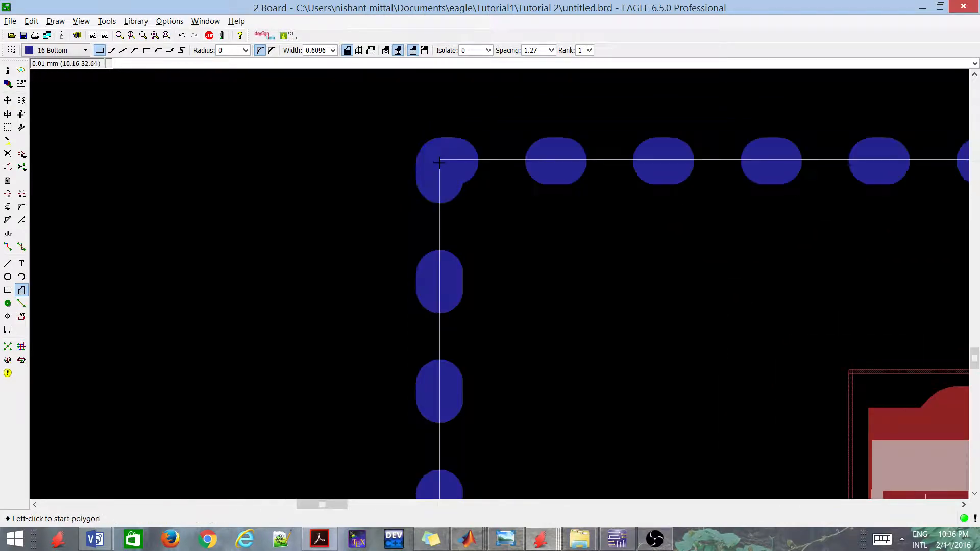
Step: Rename only the Bottom-layer polygon to GND and connect the signals with GND as the resulting name
scroll(444, 150, down, 3)
right_click(591, 147)
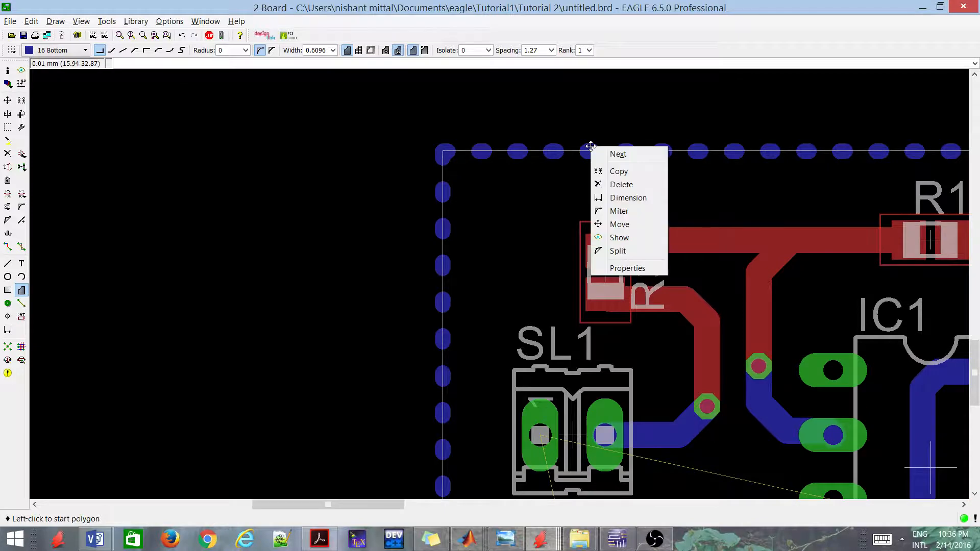
right_click(583, 153)
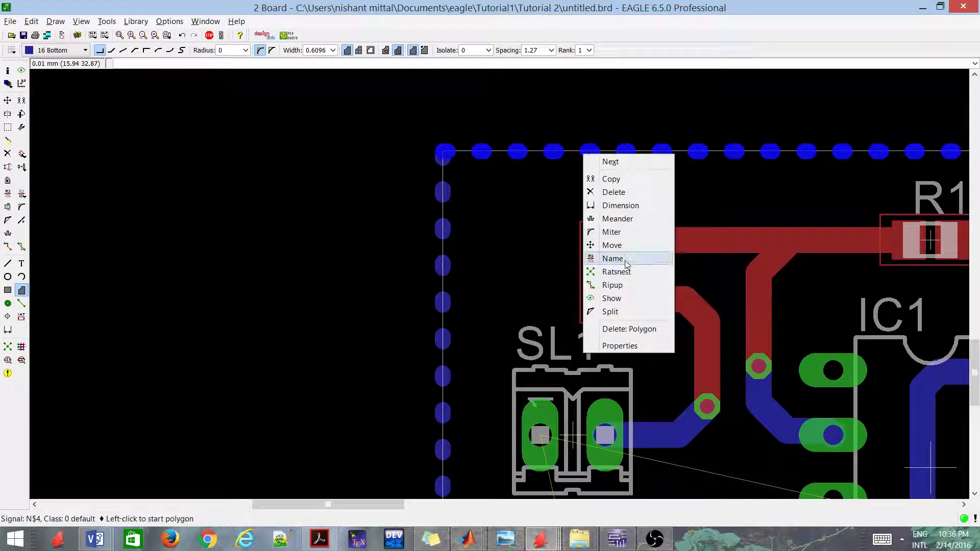
click(612, 258)
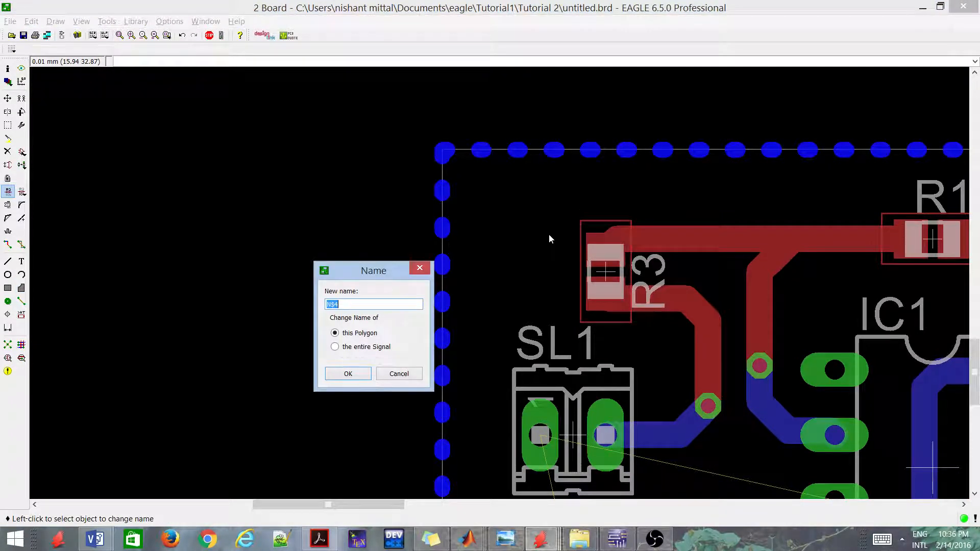
text(GND)
click(335, 347)
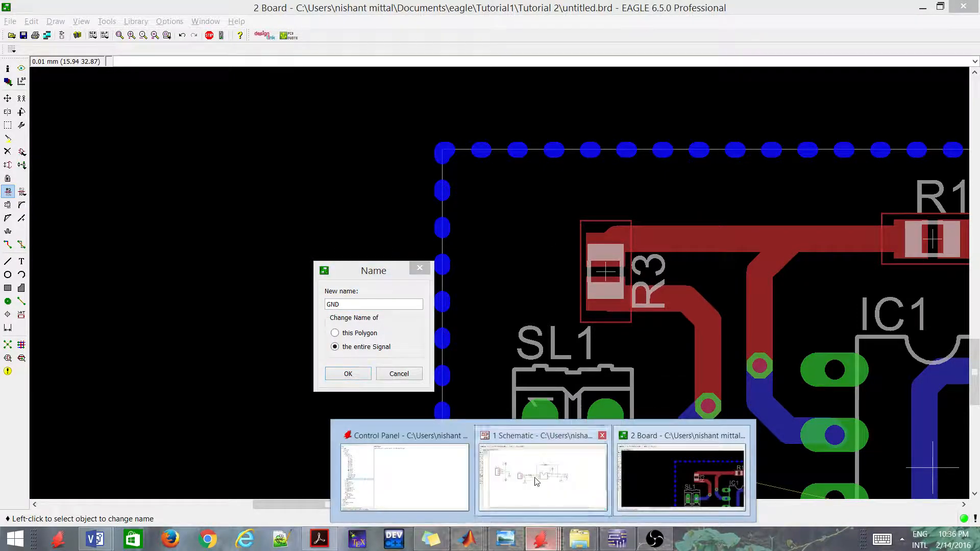
mouse_move(542, 539)
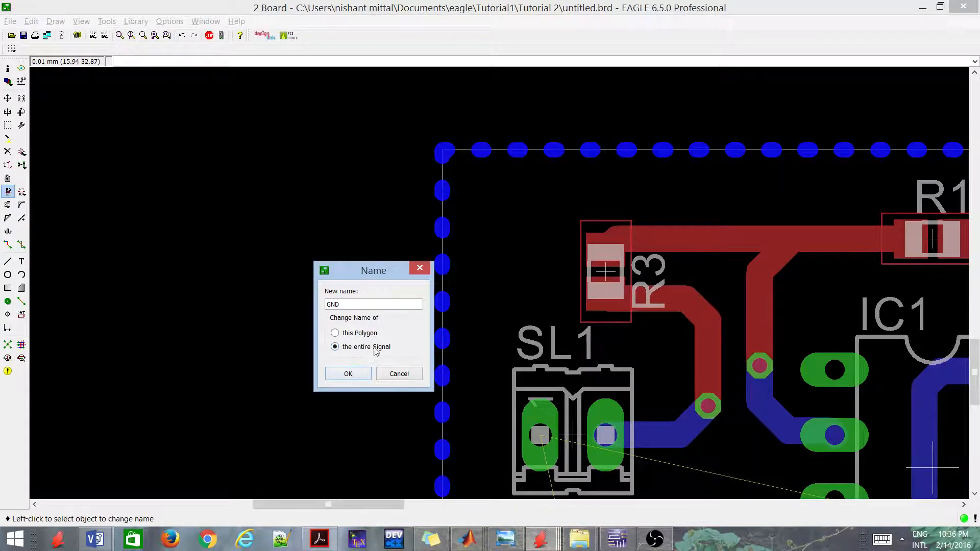
click(336, 335)
click(348, 374)
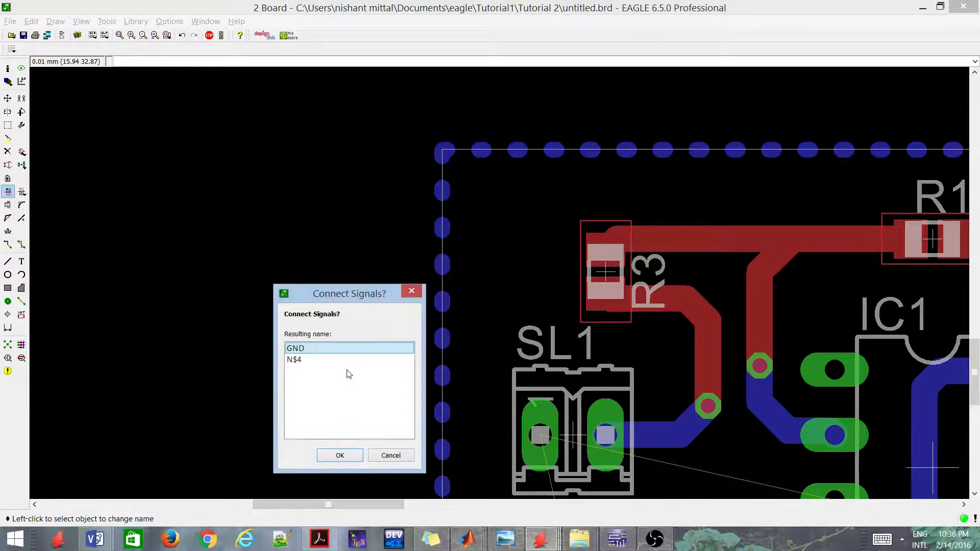
click(343, 455)
Step: Recalculate the board's ratsnest with the Bottom-layer GND polygon in place
scroll(388, 330, down, 7)
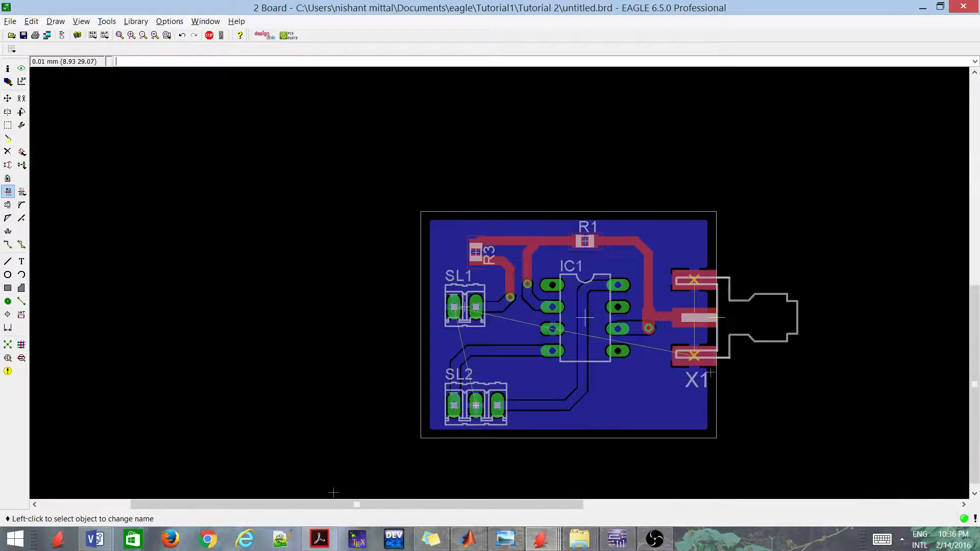
scroll(480, 271, up, 3)
scroll(492, 278, up, 1)
scroll(492, 279, down, 1)
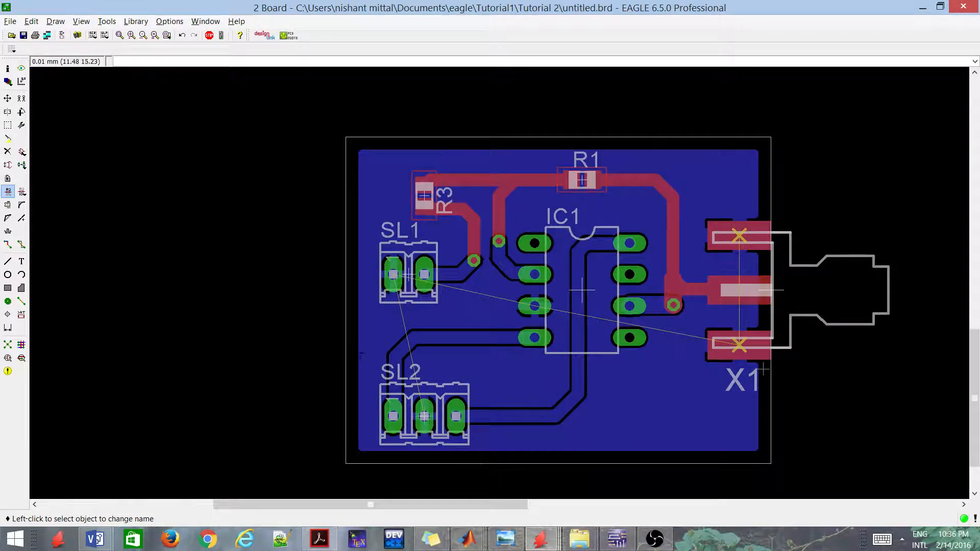
click(7, 345)
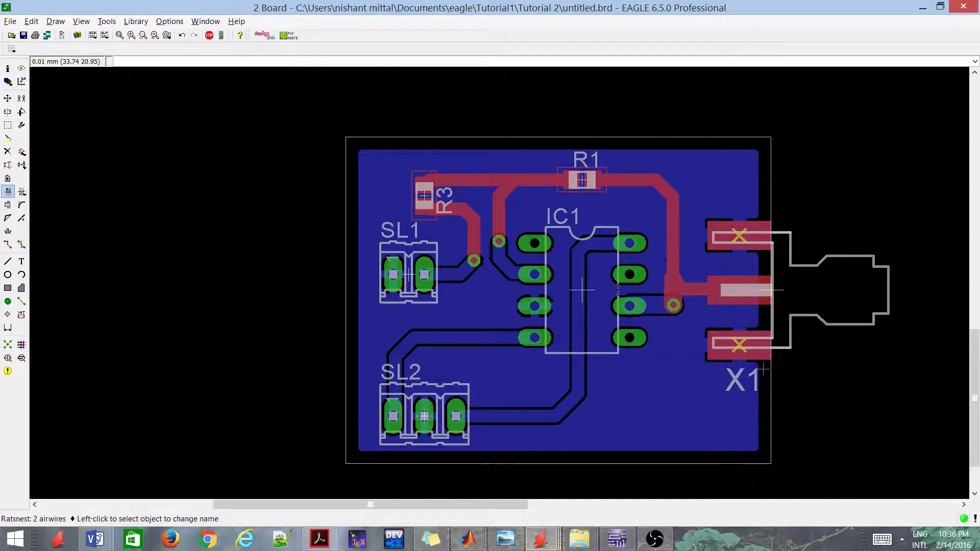
Step: Examine the GND connections in the schematic, particularly at X1, and compare them with X1's two outer pads on the board
click(551, 538)
click(543, 477)
scroll(665, 198, up, 1)
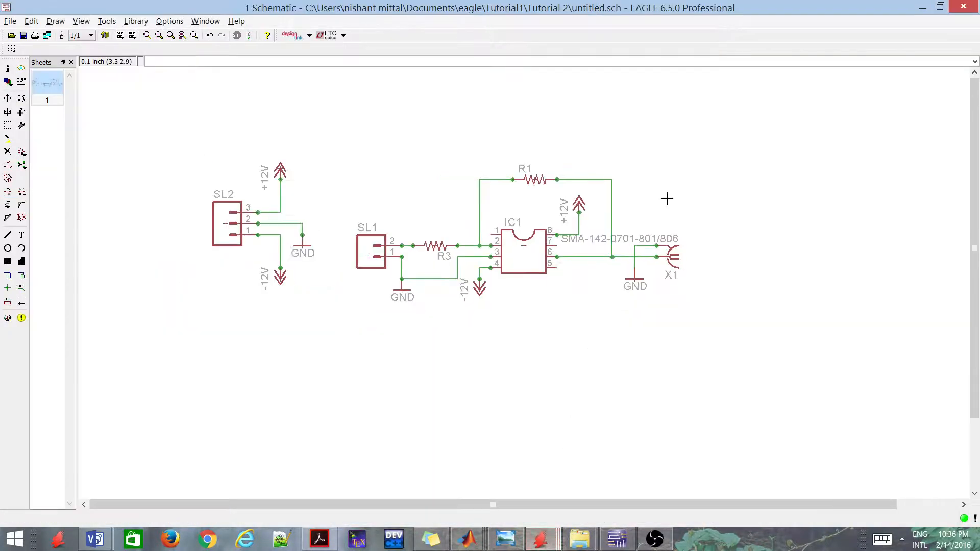
scroll(638, 245, up, 3)
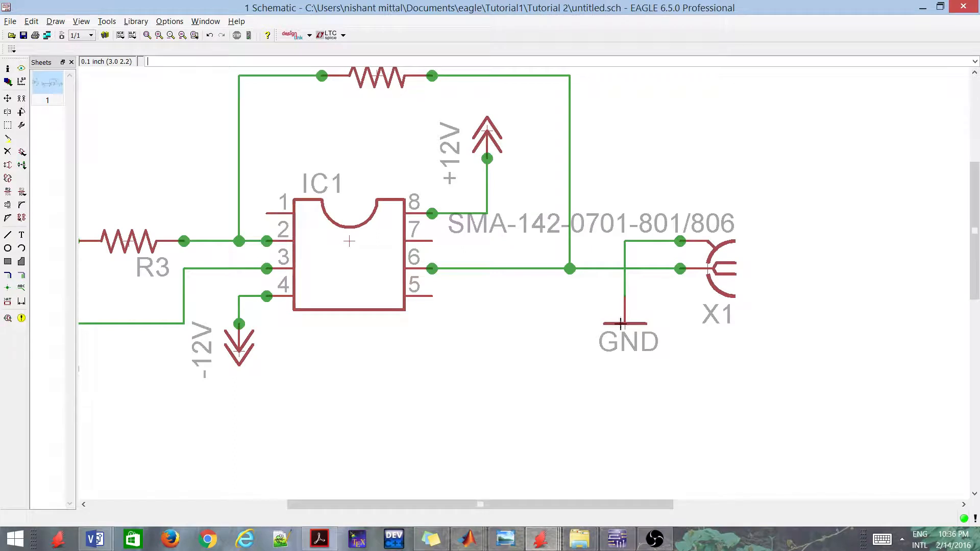
scroll(634, 333, down, 4)
scroll(406, 317, up, 2)
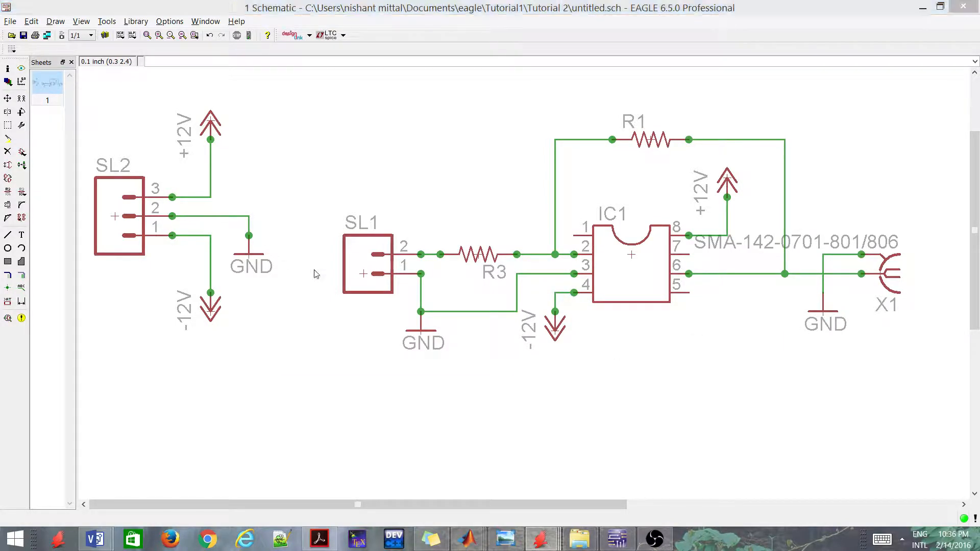
key(alt+Tab)
scroll(398, 187, down, 1)
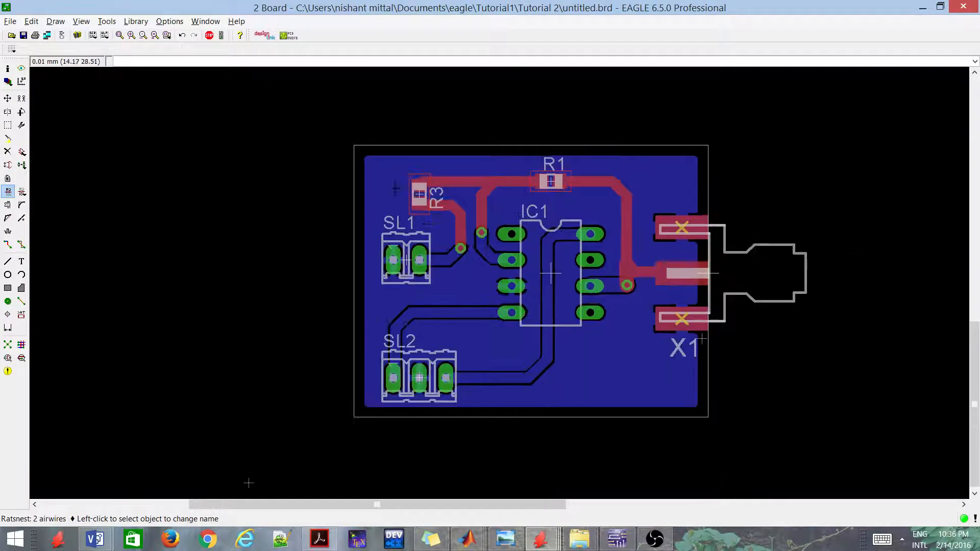
scroll(572, 263, up, 1)
scroll(711, 306, up, 4)
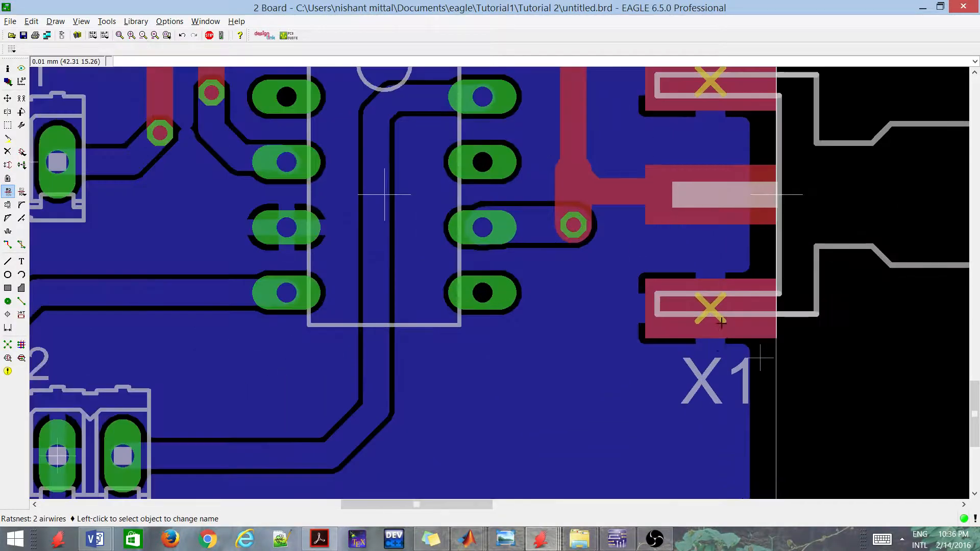
scroll(701, 307, down, 2)
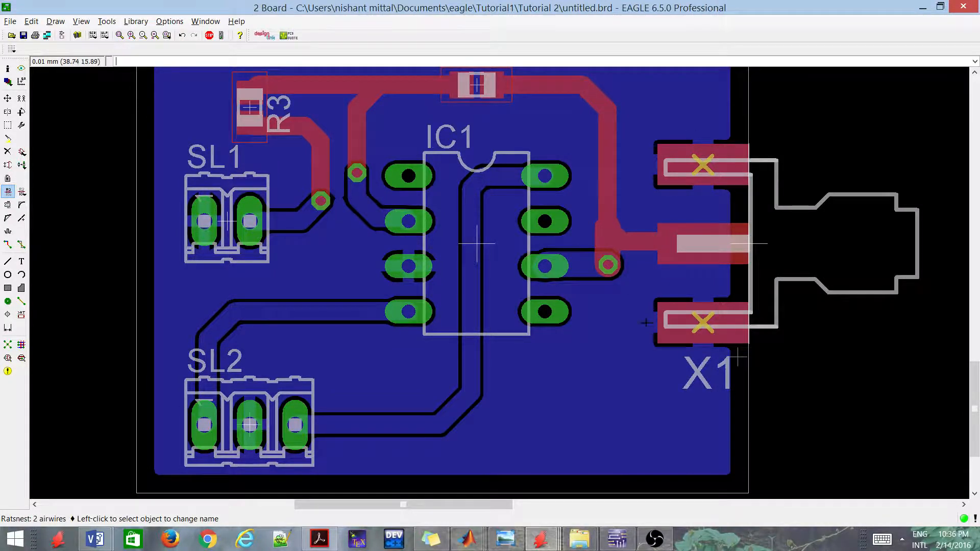
scroll(646, 322, down, 2)
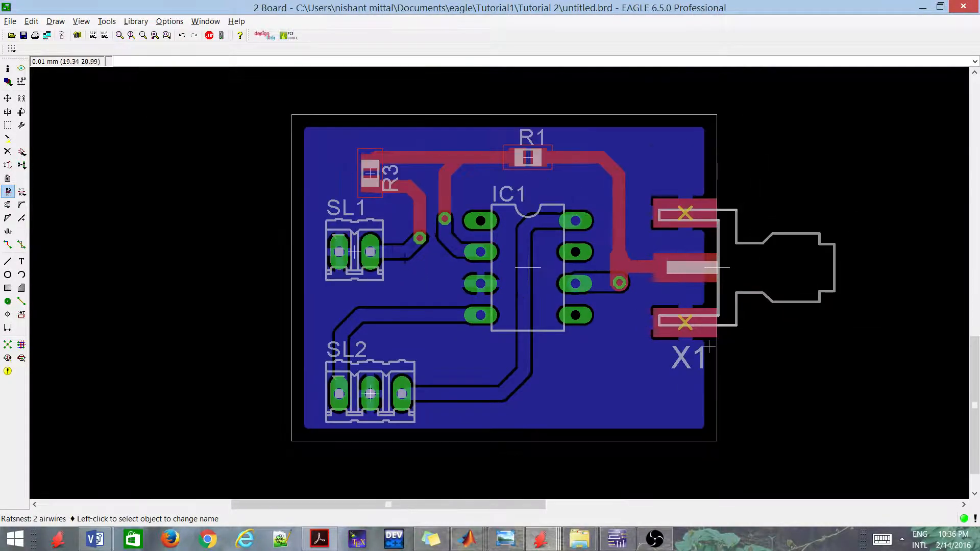
Step: Draw a closed rectangular polygon on layer 1 Top just inside the board outline, starting and ending at the upper-left corner
click(21, 288)
click(56, 50)
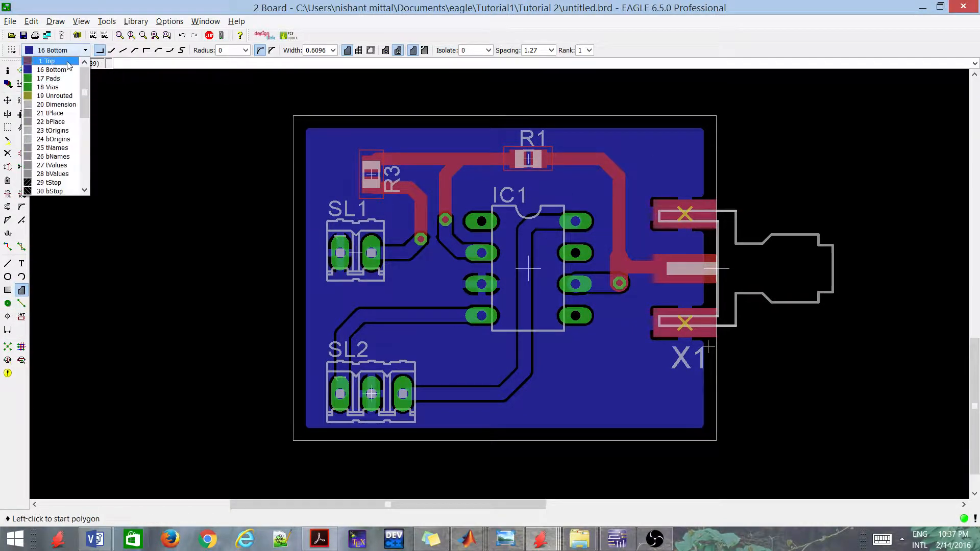
click(51, 68)
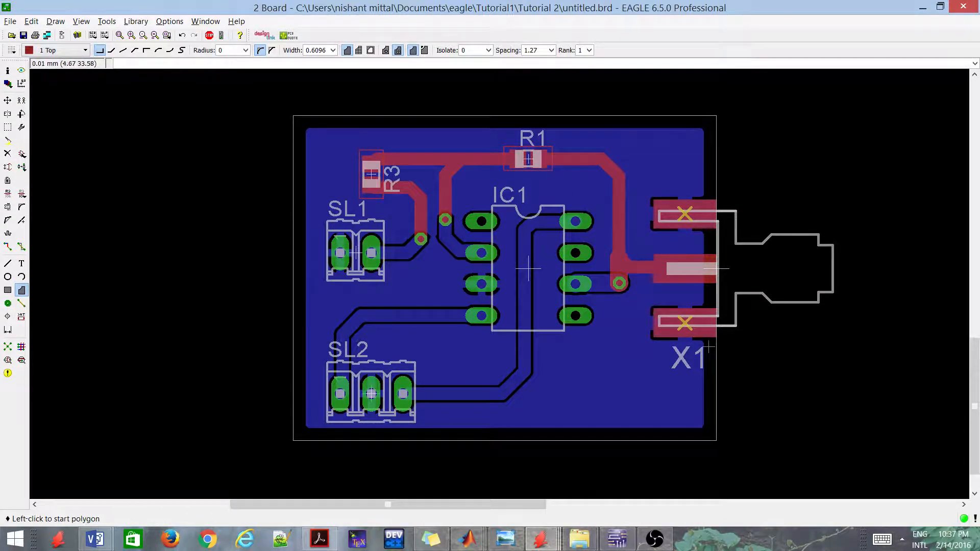
click(305, 129)
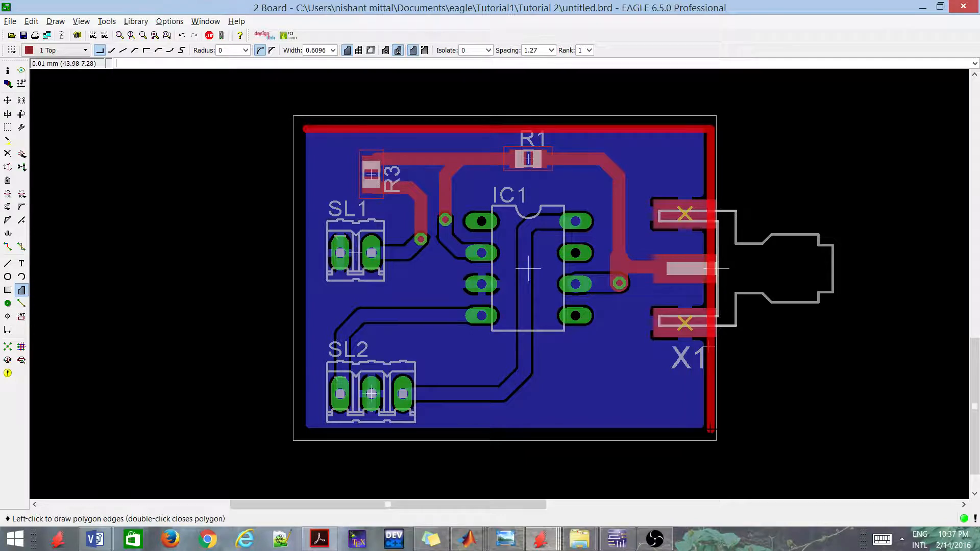
click(710, 428)
scroll(306, 129, up, 3)
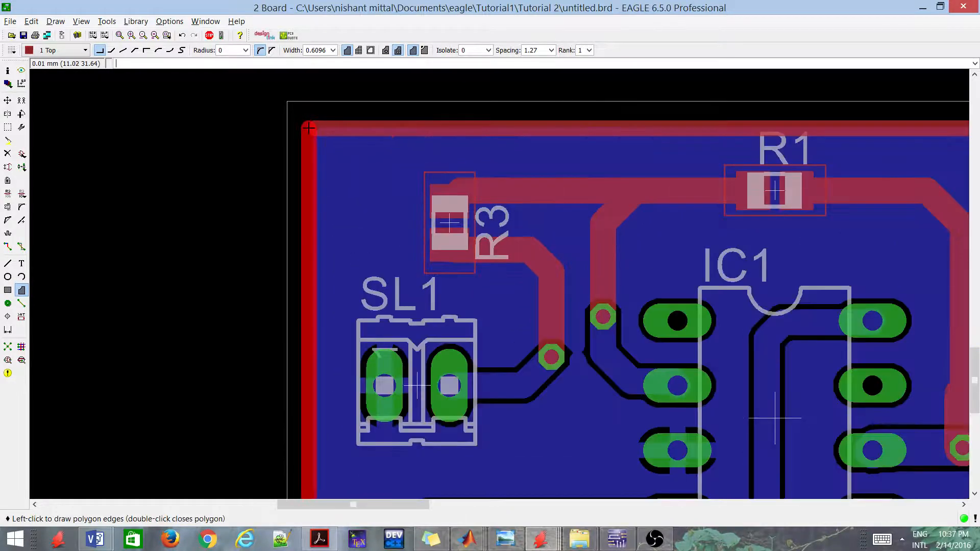
double_click(308, 128)
Step: Rename the Top-layer polygon to GND and connect the signals with GND as the resulting name
right_click(471, 126)
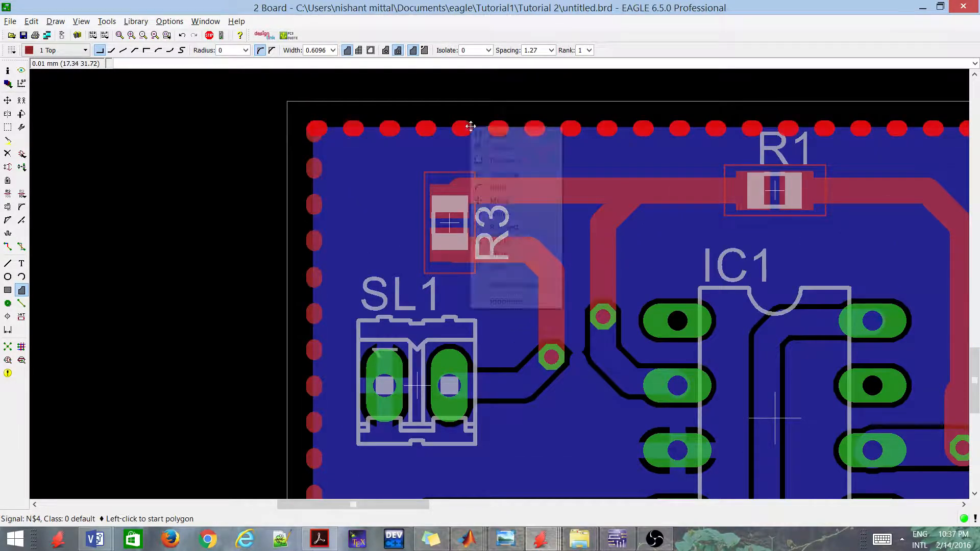
click(503, 213)
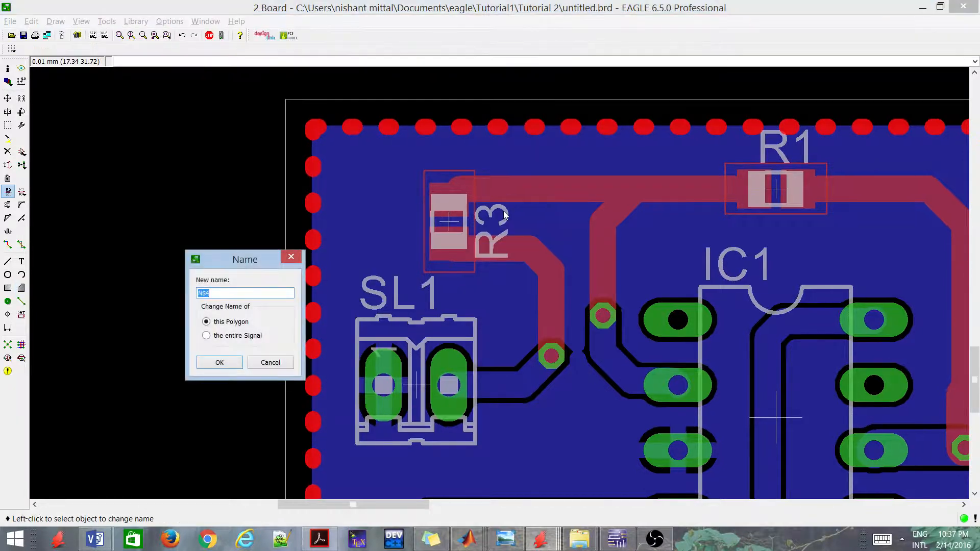
text(GND)
click(220, 362)
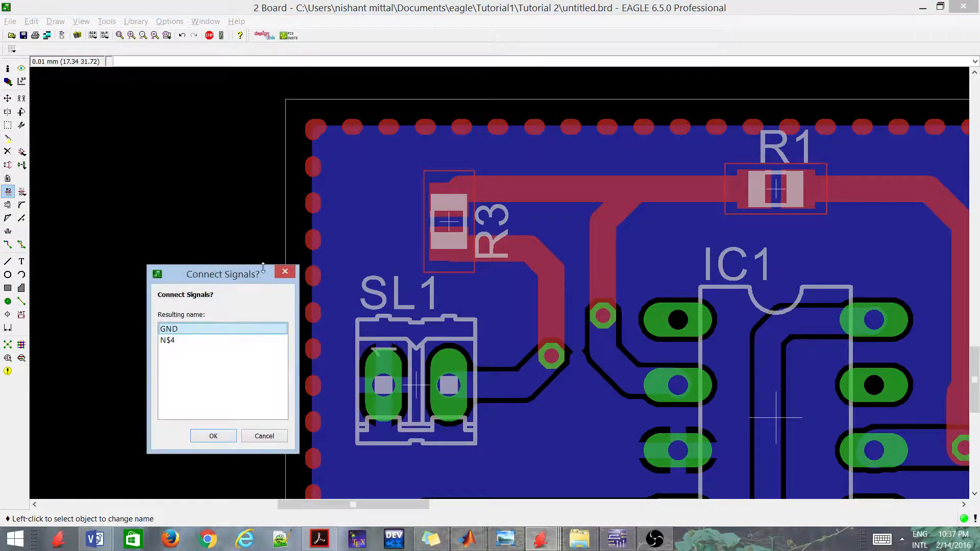
click(215, 435)
Step: Recalculate the ratsnest with GND polygons on both the Top and Bottom layers
scroll(402, 393, down, 4)
scroll(402, 393, up, 2)
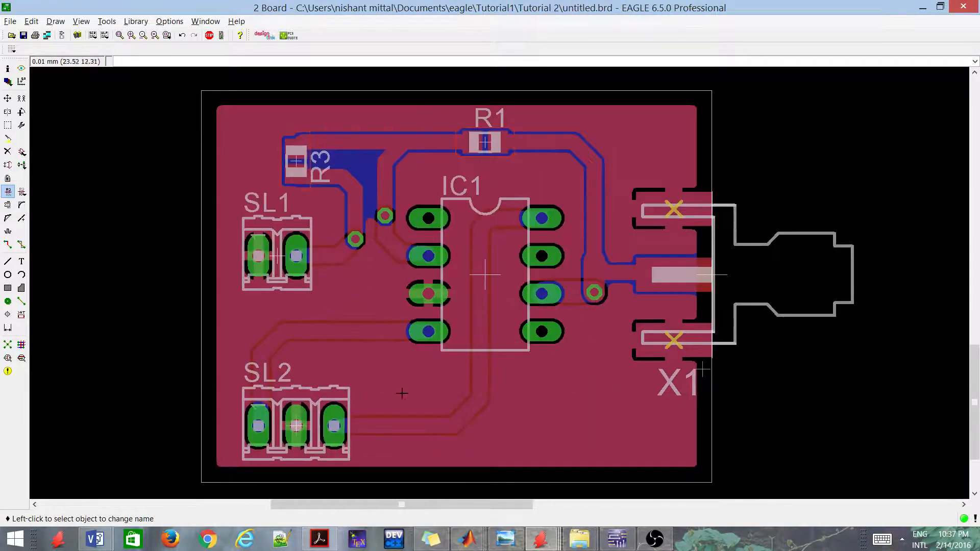
click(7, 345)
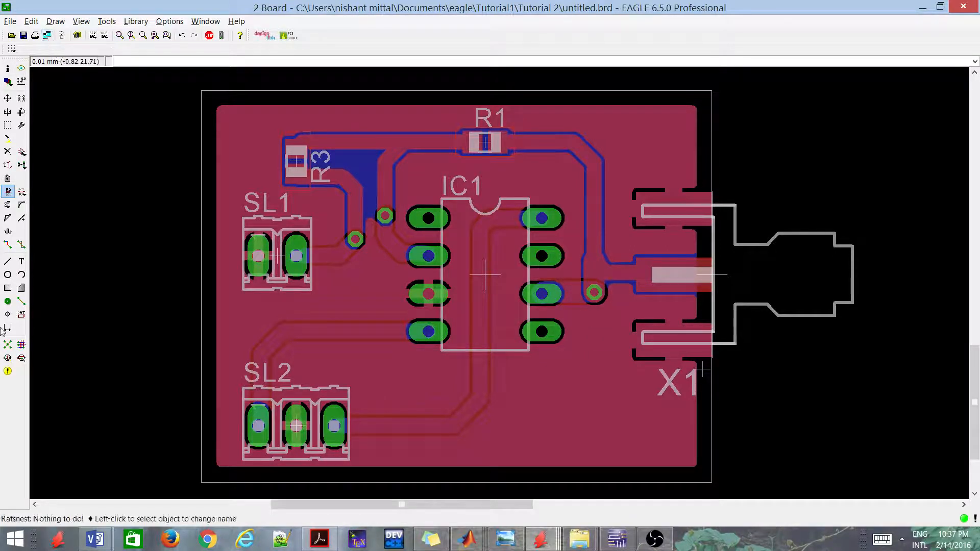
Step: Place the designer's full name as text on layer 25 tNames, beside SL2 near the board's lower edge
click(21, 263)
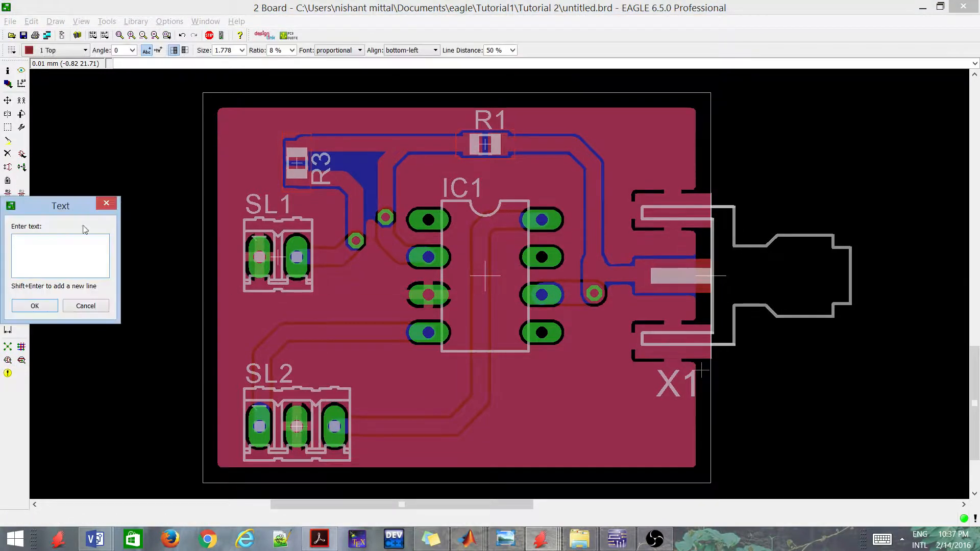
drag(39, 209, 256, 193)
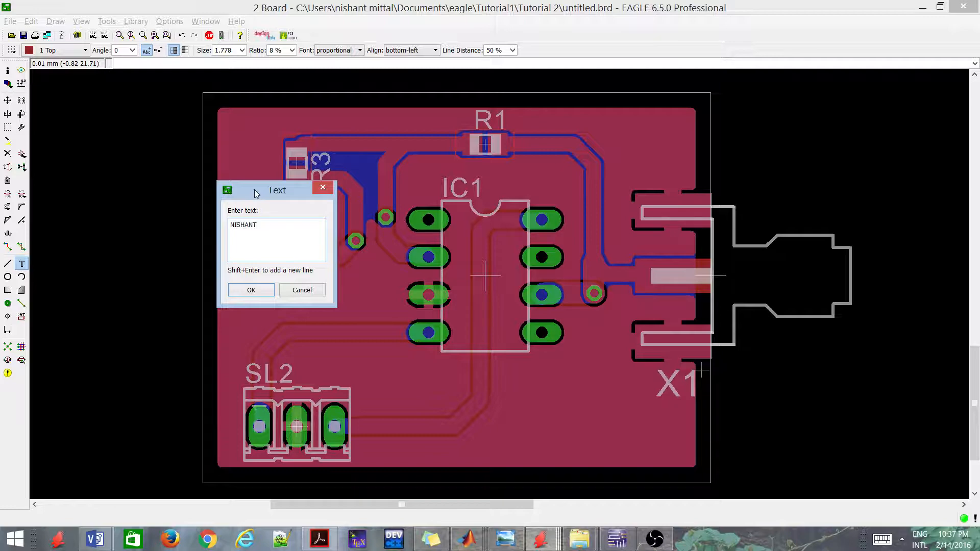
text(NISHANT MITTAL)
click(251, 290)
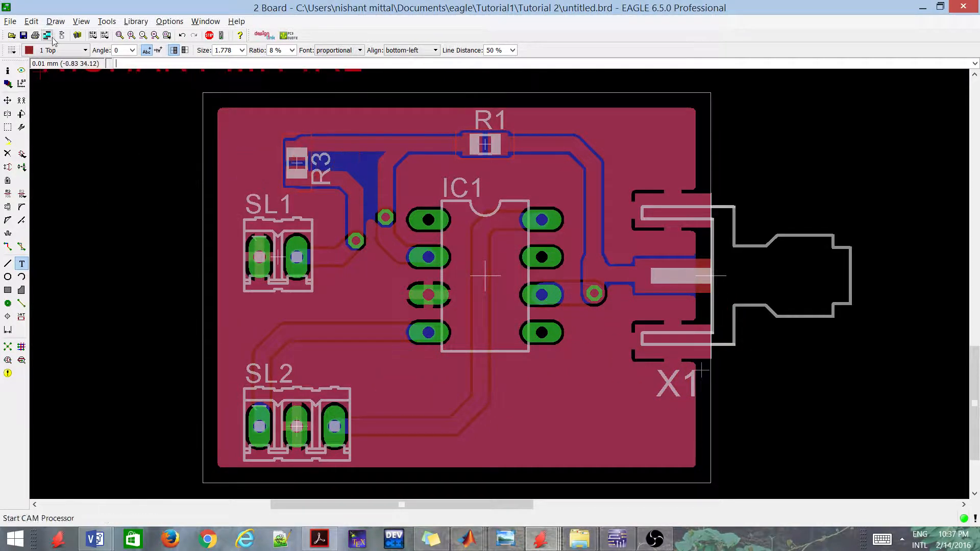
click(61, 50)
click(56, 146)
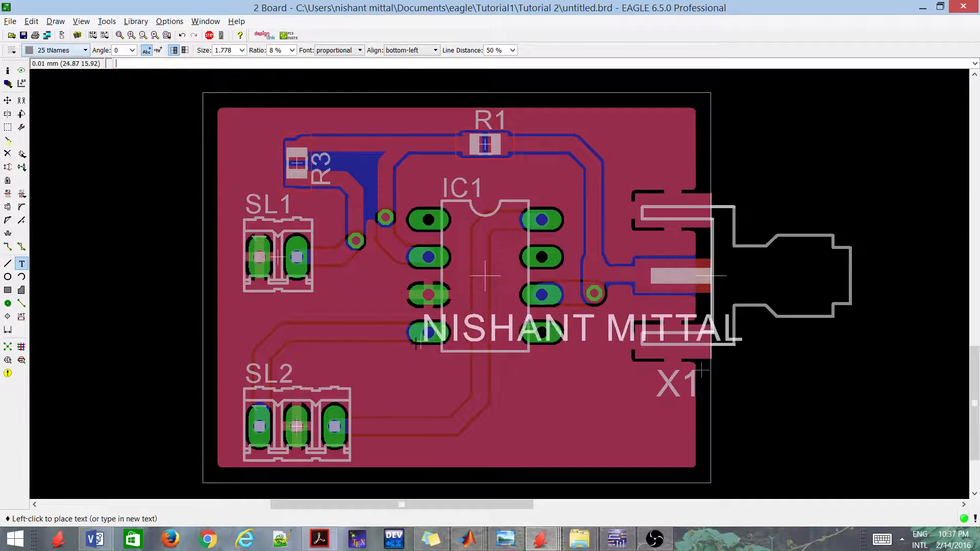
click(366, 443)
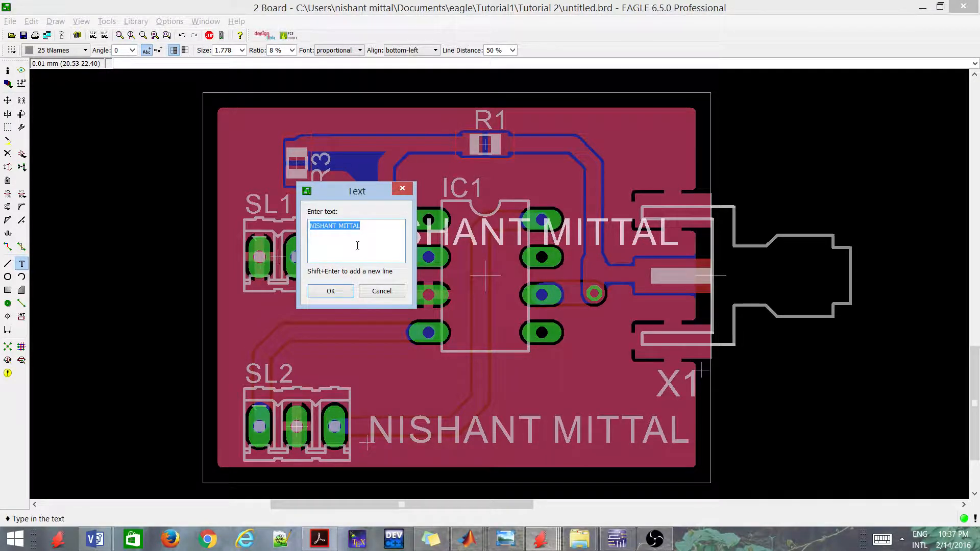
Step: Place the text TUTORIAL 2 on layer 25 tNames directly above the designer's name
text(TUTORIAL 2)
key(Return)
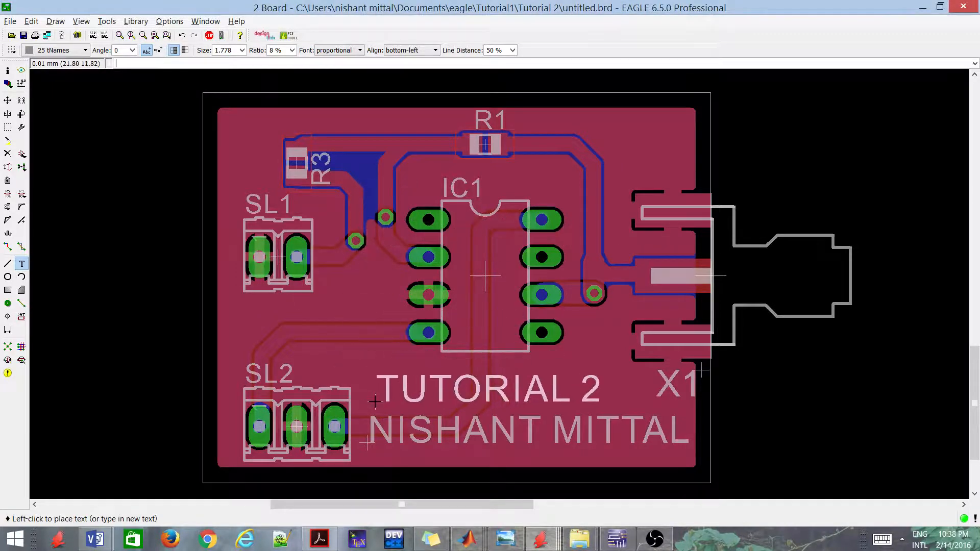
click(375, 401)
key(Escape)
key(Escape)
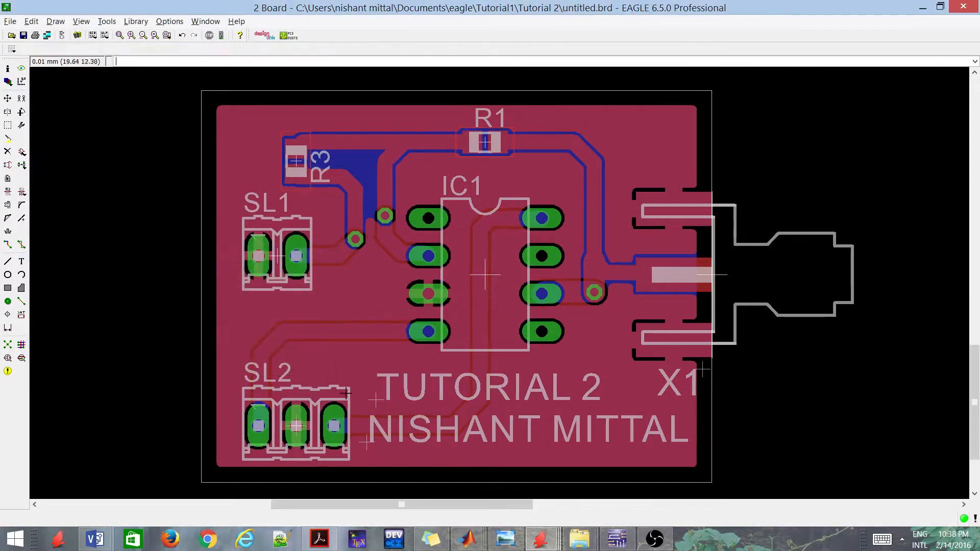
Step: Set the text size of the designer's name on the board to 1.016
right_click(367, 441)
click(403, 531)
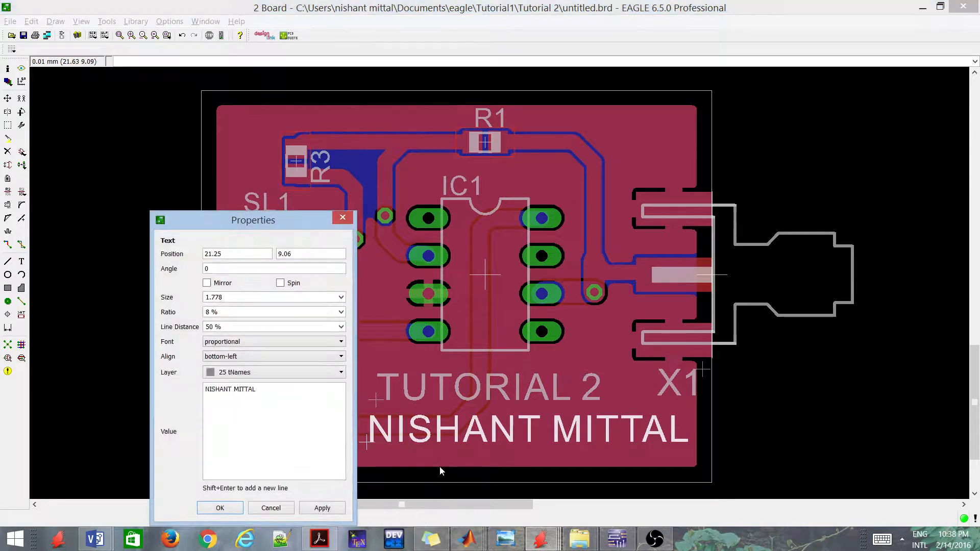
click(340, 298)
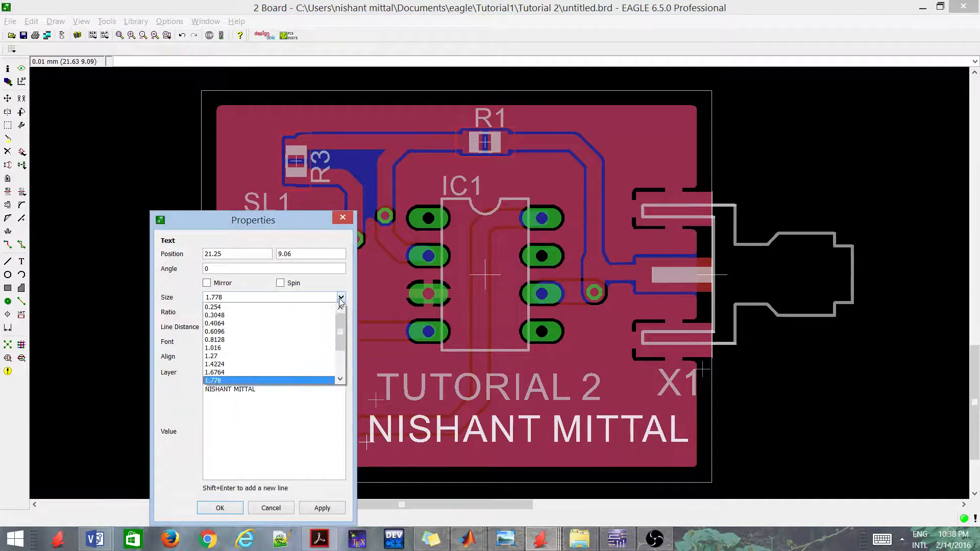
click(273, 353)
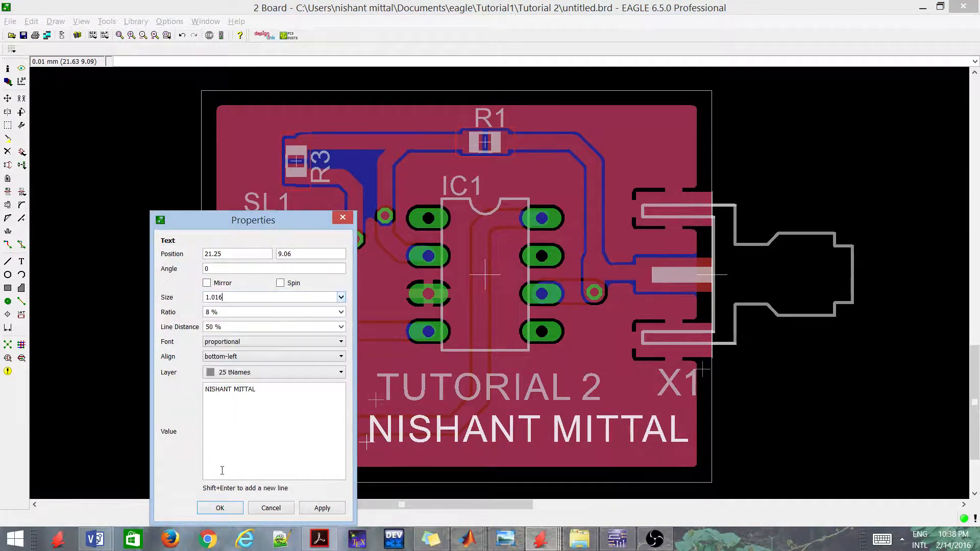
click(220, 507)
scroll(426, 375, down, 1)
scroll(425, 374, up, 1)
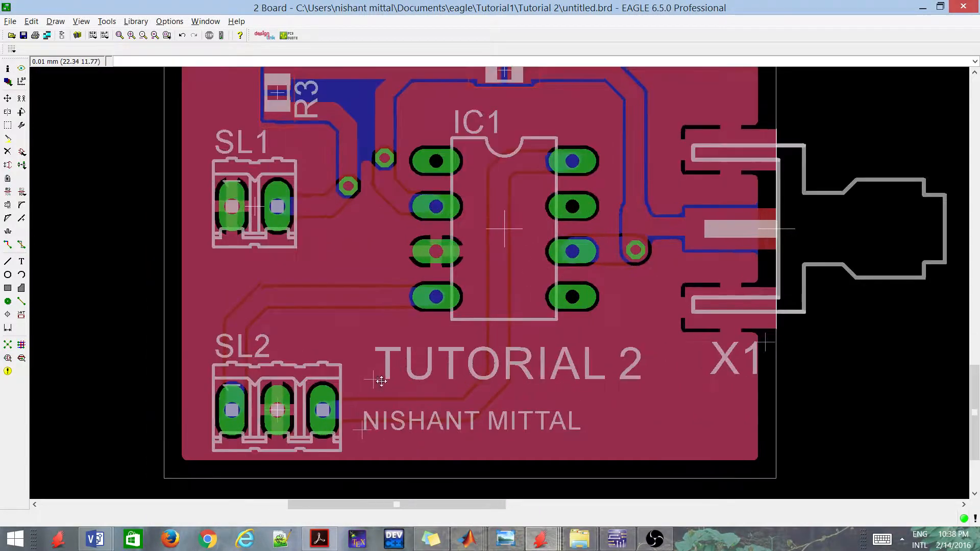
Step: Set the TUTORIAL 2 text to size 1.016, the same as the designer's name below it
right_click(382, 382)
click(418, 473)
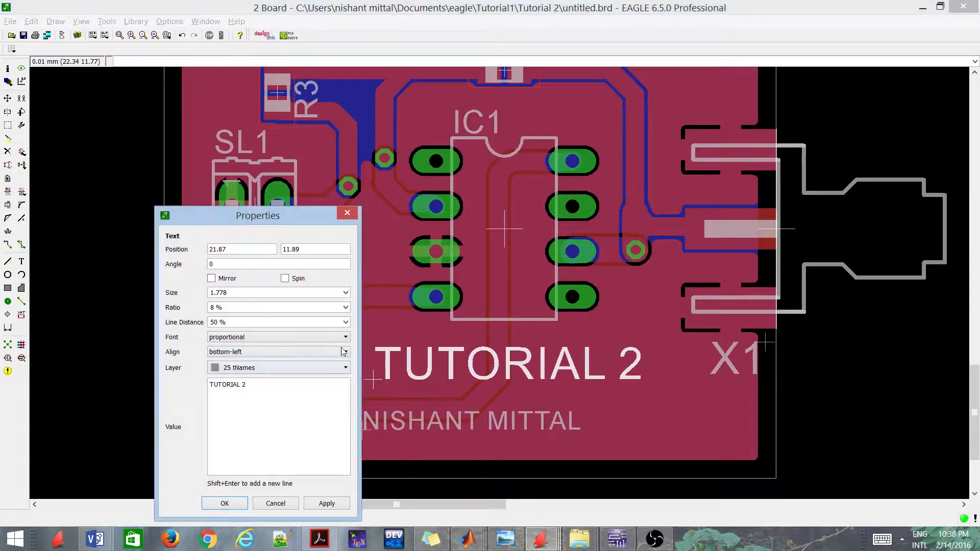
click(346, 292)
click(272, 346)
click(224, 503)
scroll(302, 368, down, 2)
scroll(301, 367, up, 2)
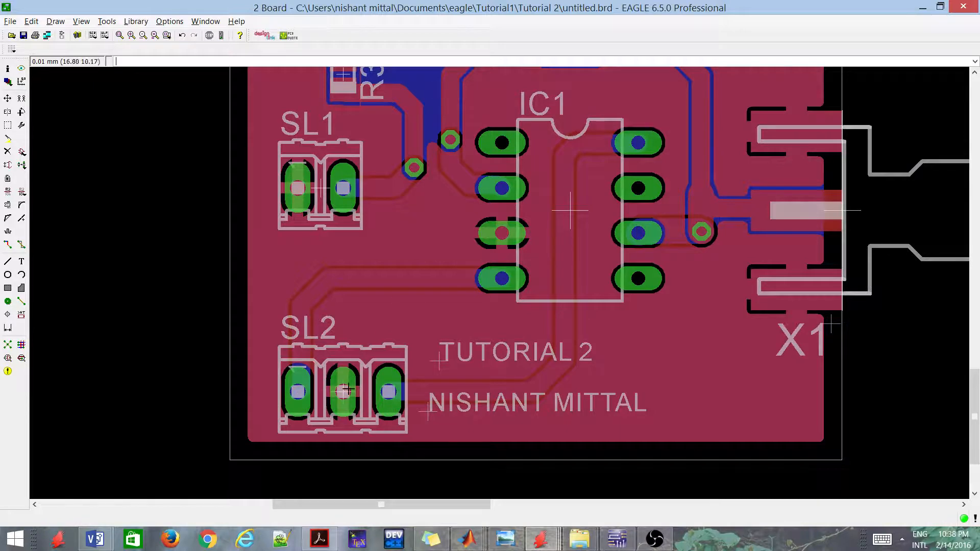
Step: Place the text VDD on layer 25 tNames, rotated 90 degrees, directly above SL2's rightmost pad
click(21, 261)
text(VDD)
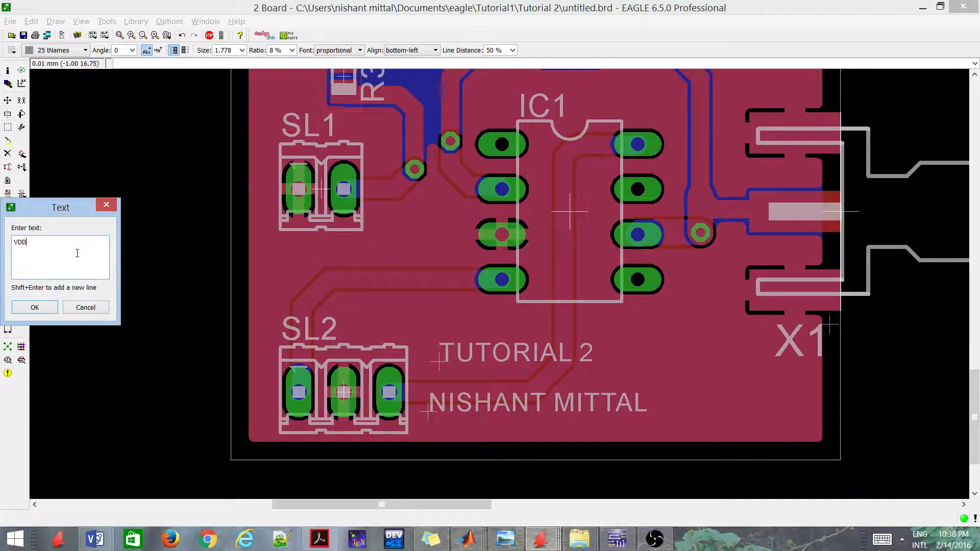
key(Return)
right_click(61, 306)
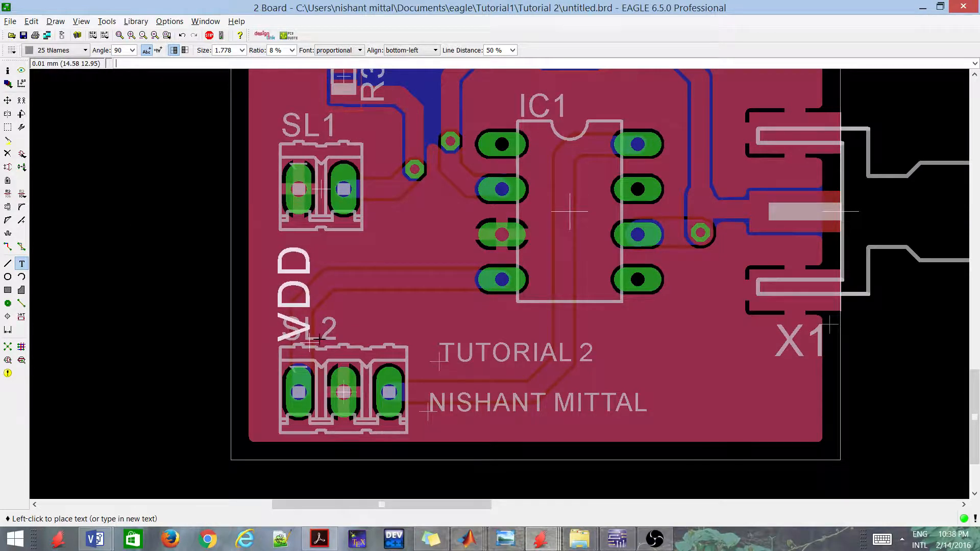
click(309, 341)
key(ctrl+z)
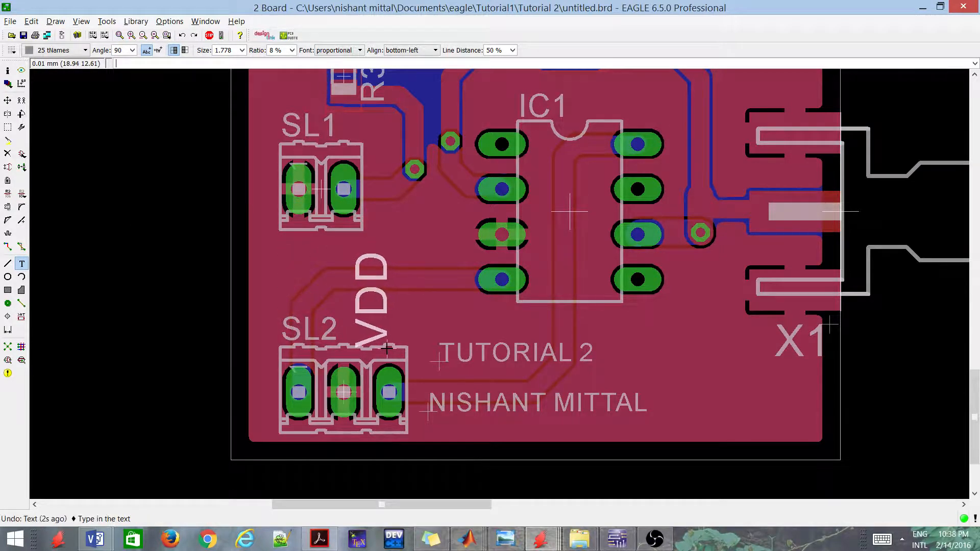
click(398, 345)
Step: Place the texts VEE and GND, rotated 90 degrees, above SL2's leftmost and middle pads on layer 25 tNames
text(VEE)
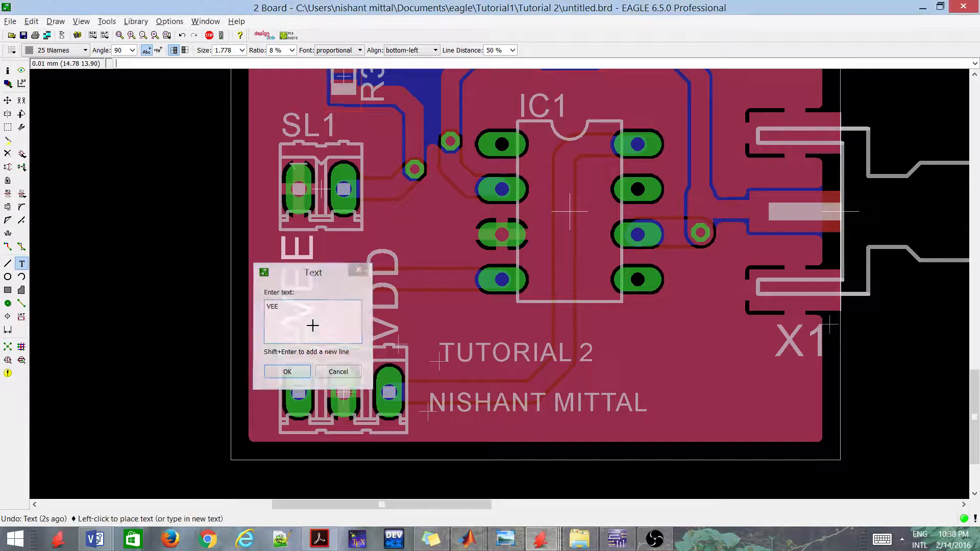
key(Return)
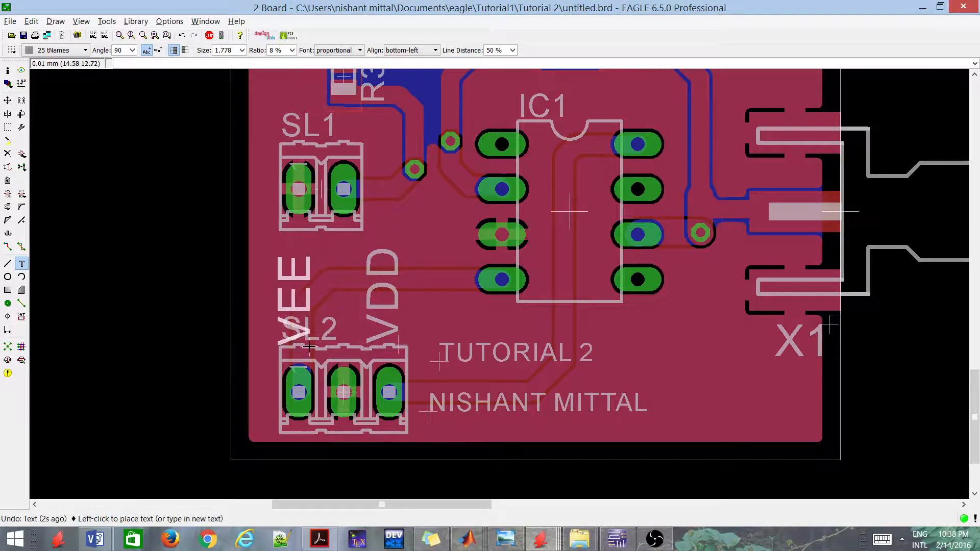
click(311, 345)
text(GND)
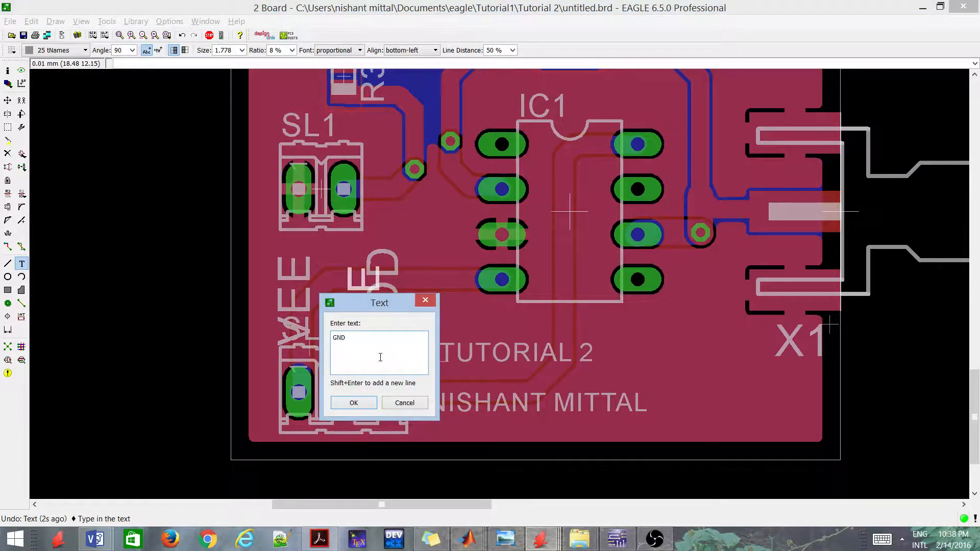
key(Return)
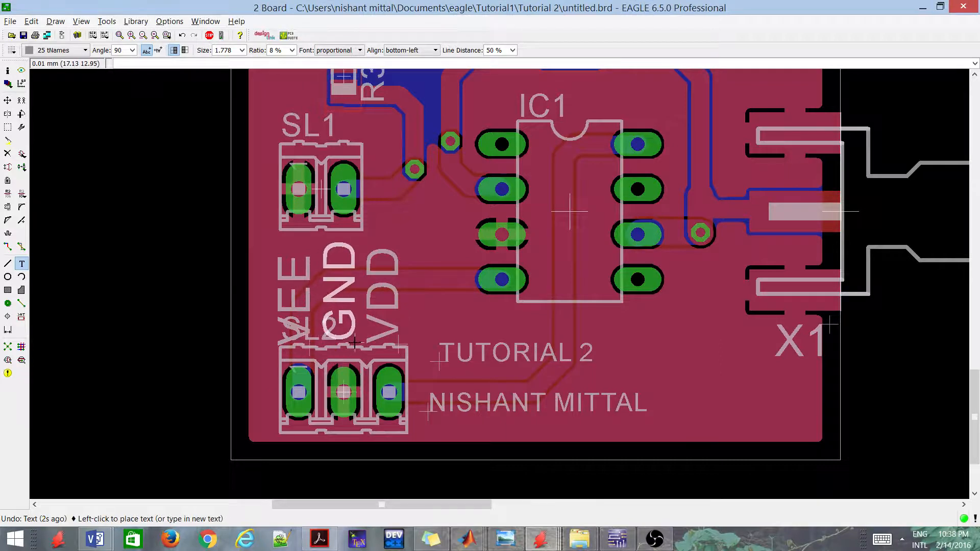
click(355, 343)
key(Escape)
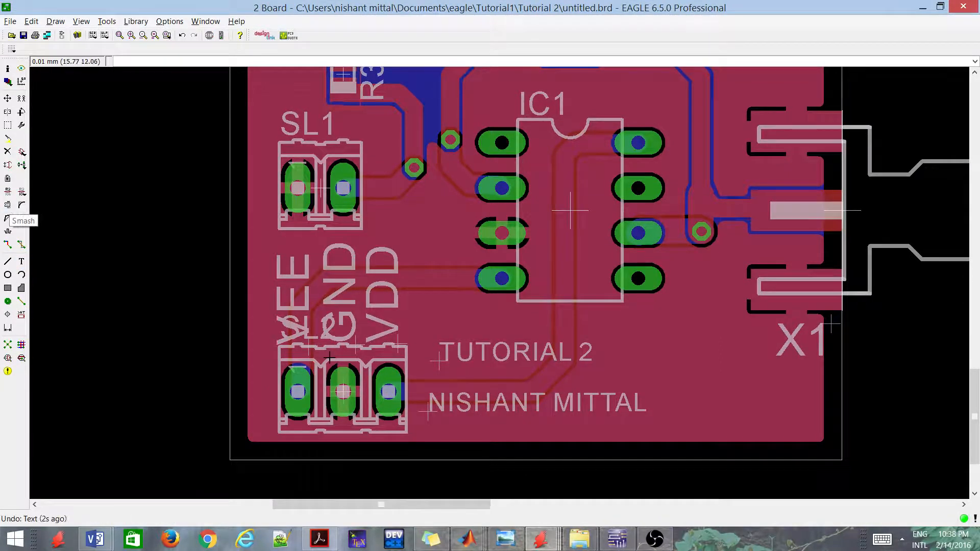
Step: Smash connector SL2 and delete its SL2 name text that overlaps the pin labels
scroll(288, 325, down, 3)
scroll(347, 337, up, 4)
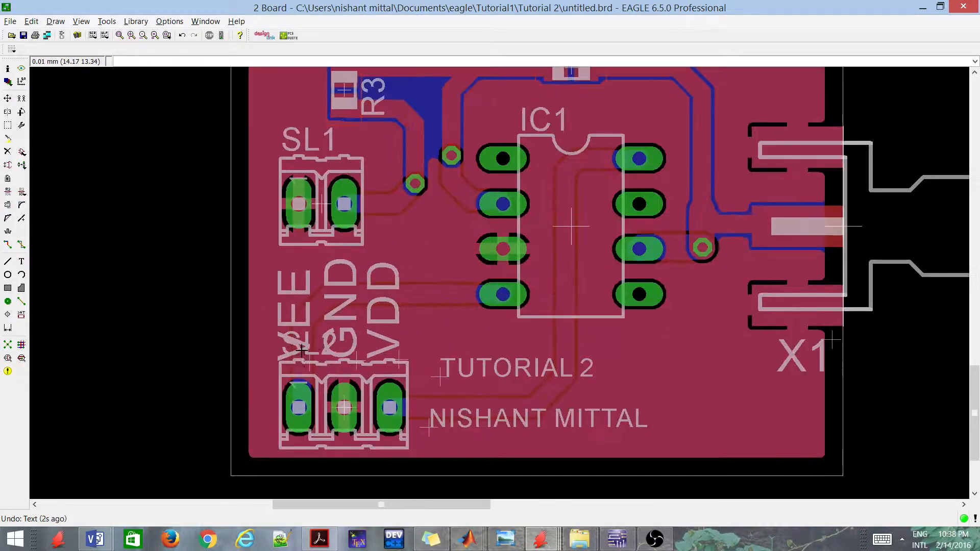
scroll(602, 215, down, 4)
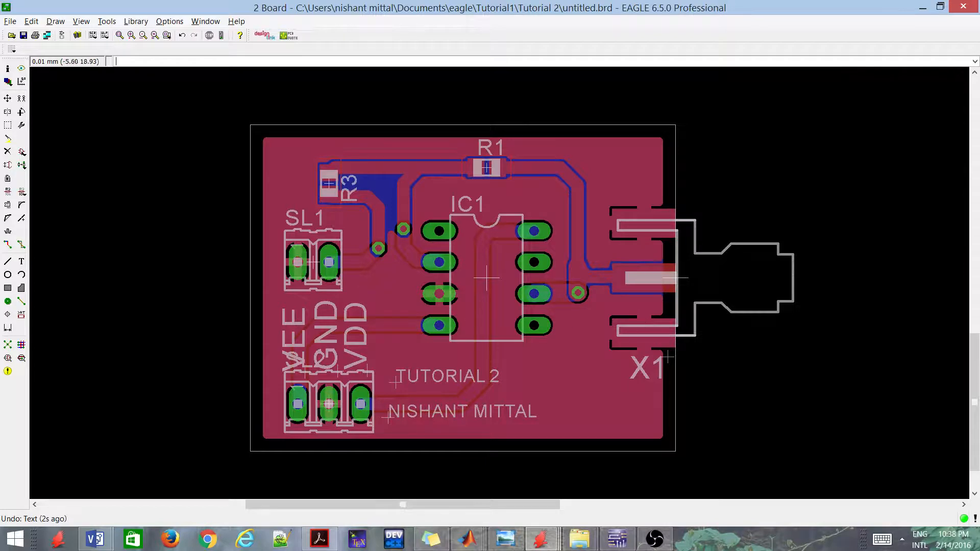
click(7, 204)
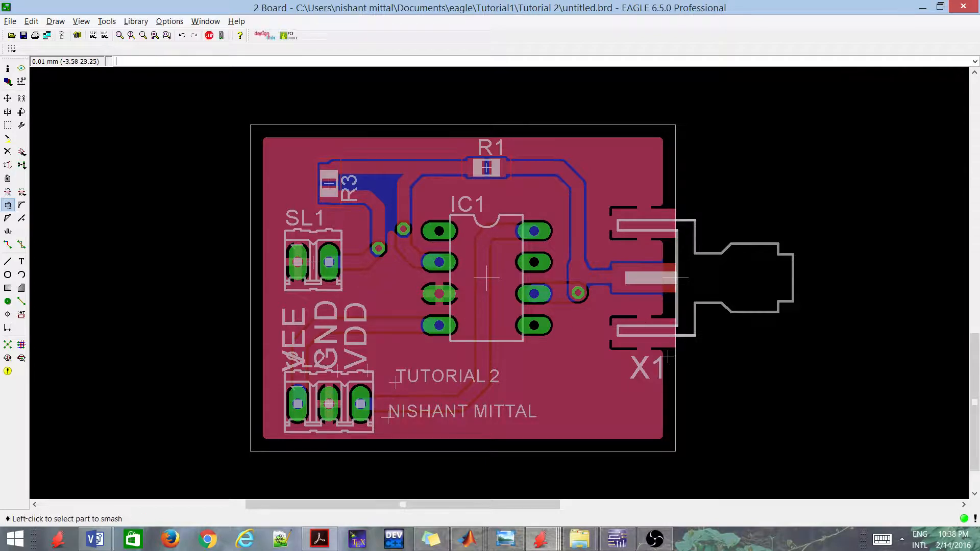
scroll(280, 366, up, 2)
click(330, 404)
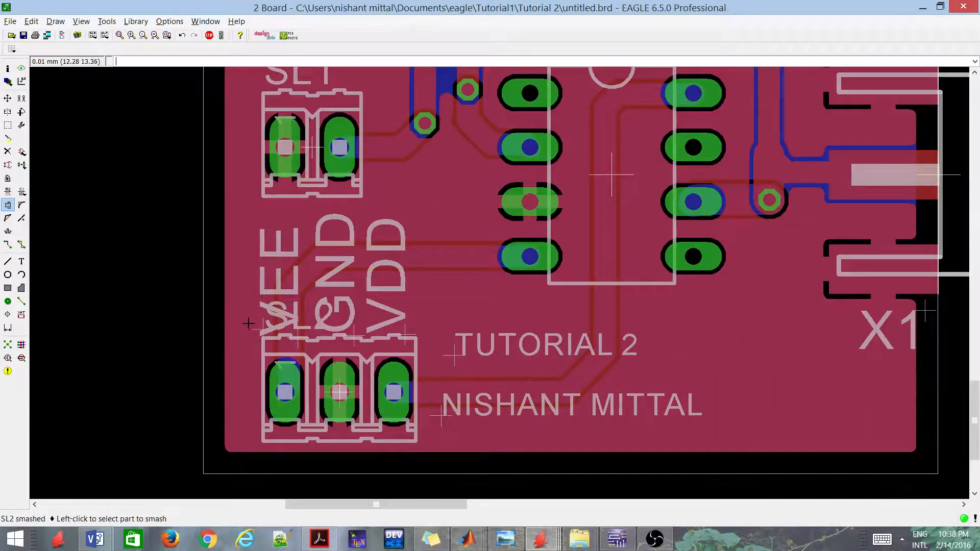
click(8, 152)
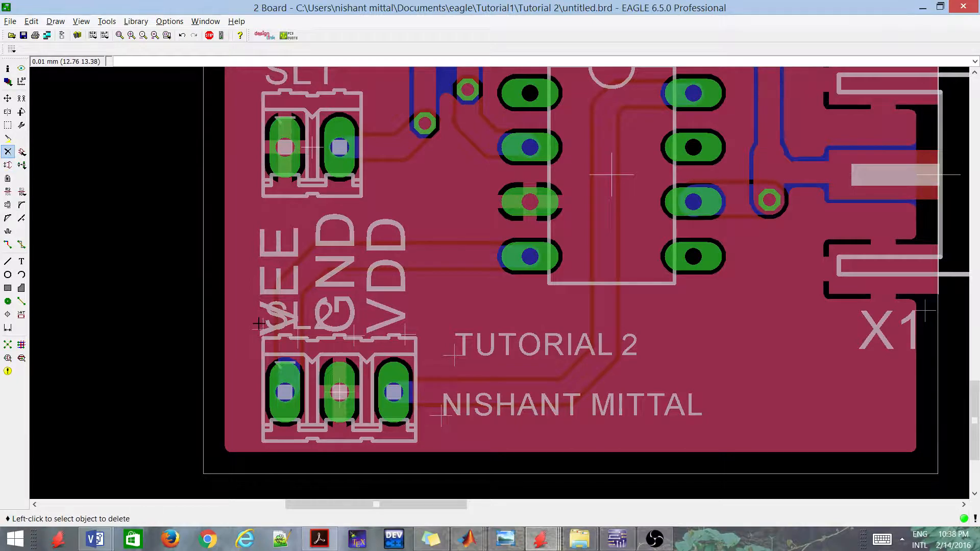
scroll(259, 323, down, 2)
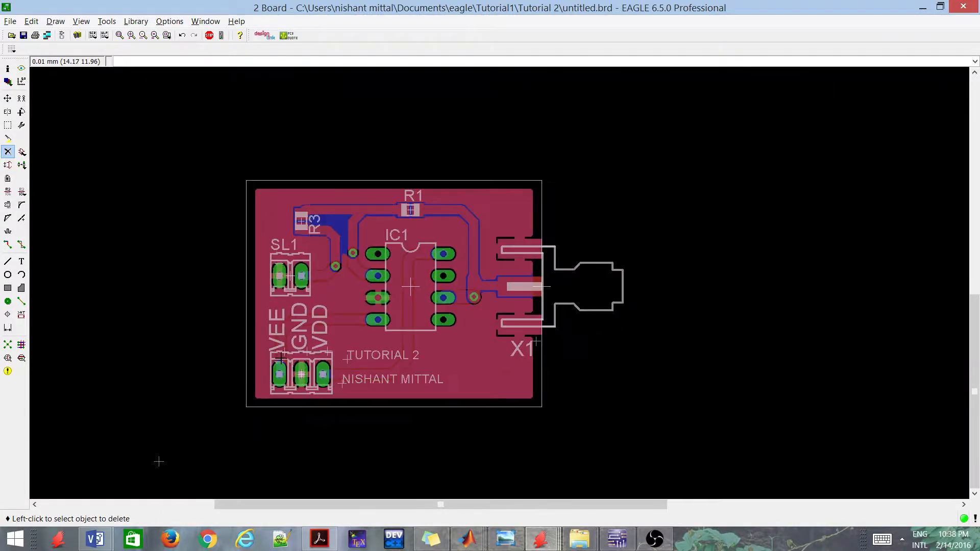
Step: Examine the labelled board and the gap between the Top GND copper and the tracks around R3 and R1
scroll(158, 462, up, 2)
scroll(182, 441, down, 3)
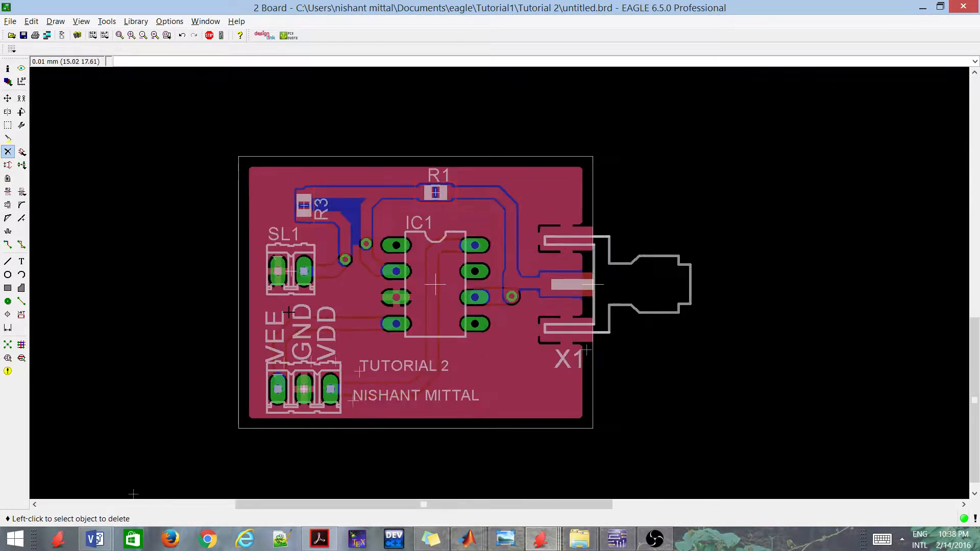
scroll(182, 441, up, 2)
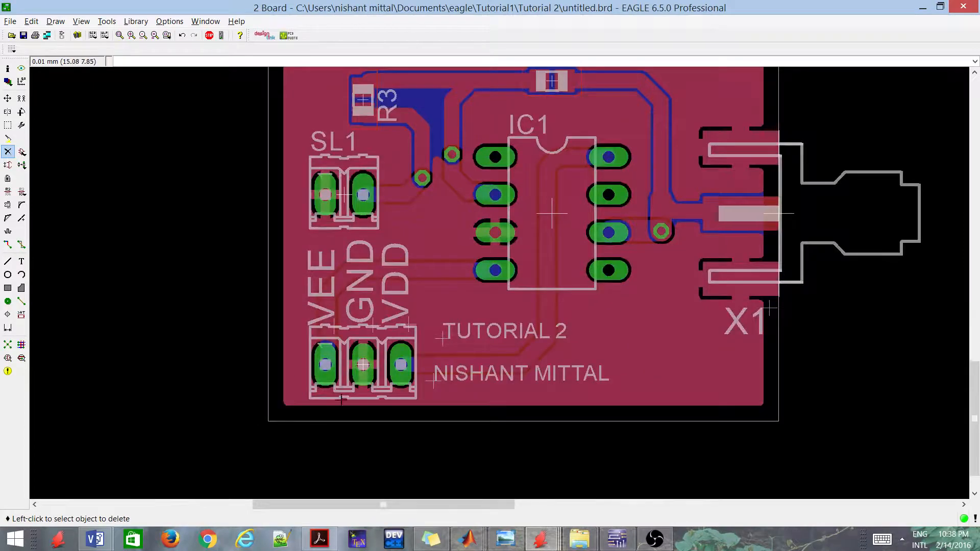
scroll(185, 480, down, 1)
scroll(409, 192, up, 5)
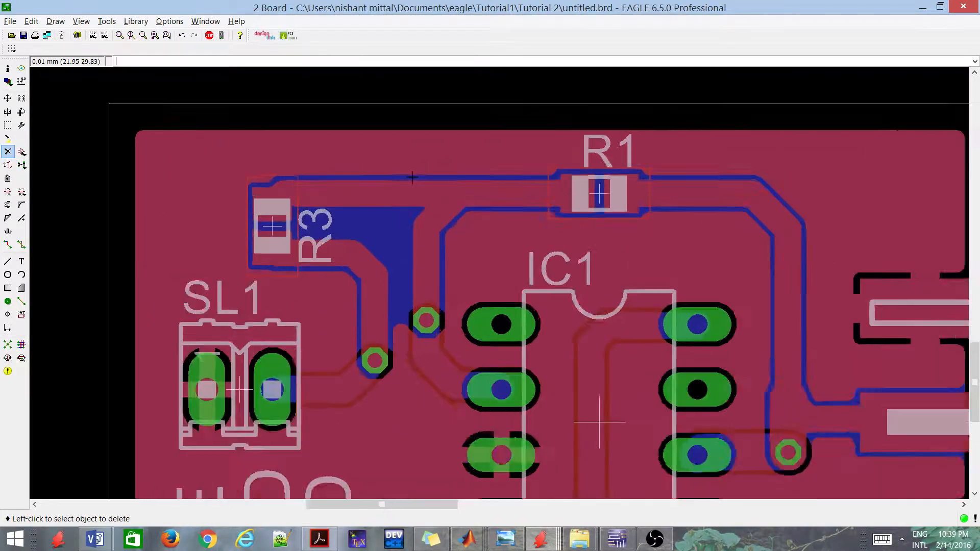
scroll(589, 191, up, 1)
scroll(508, 227, down, 5)
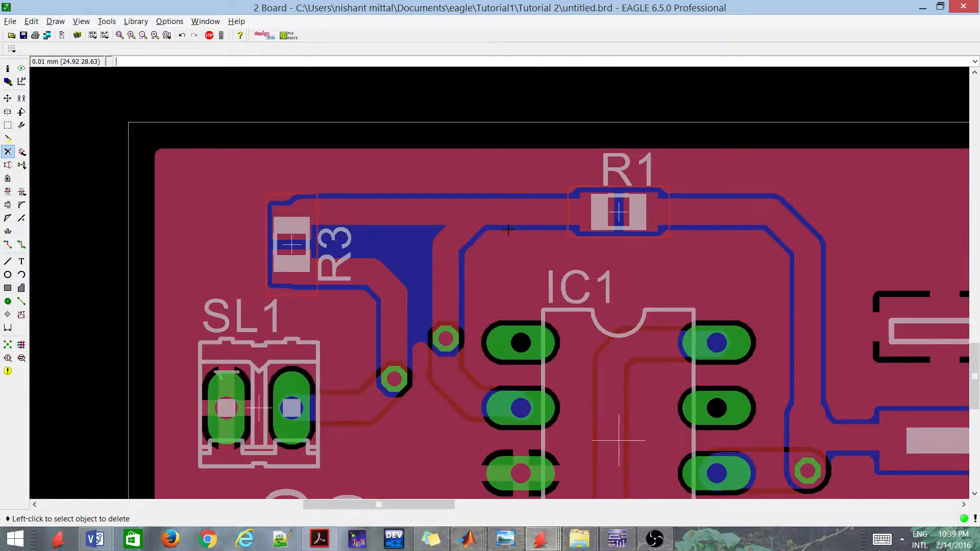
scroll(505, 309, up, 1)
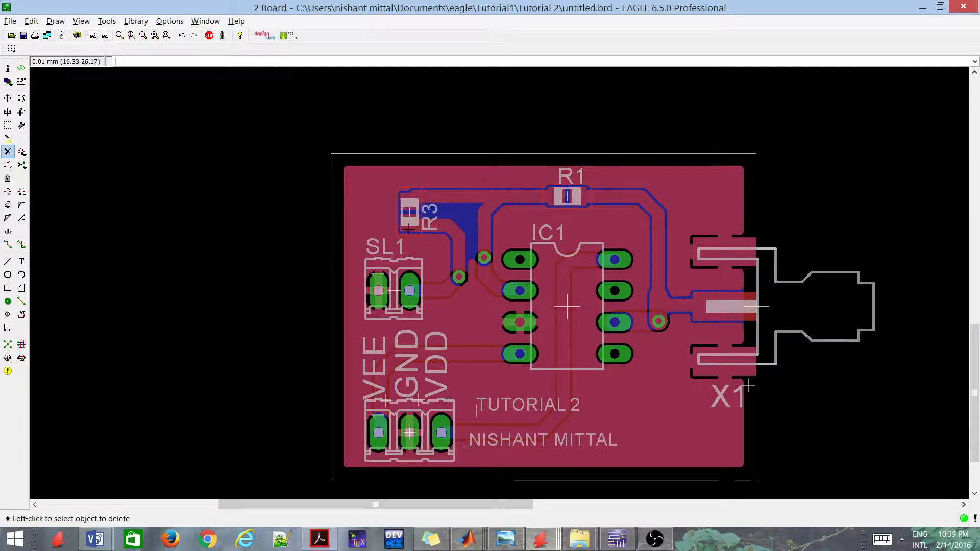
scroll(419, 192, up, 3)
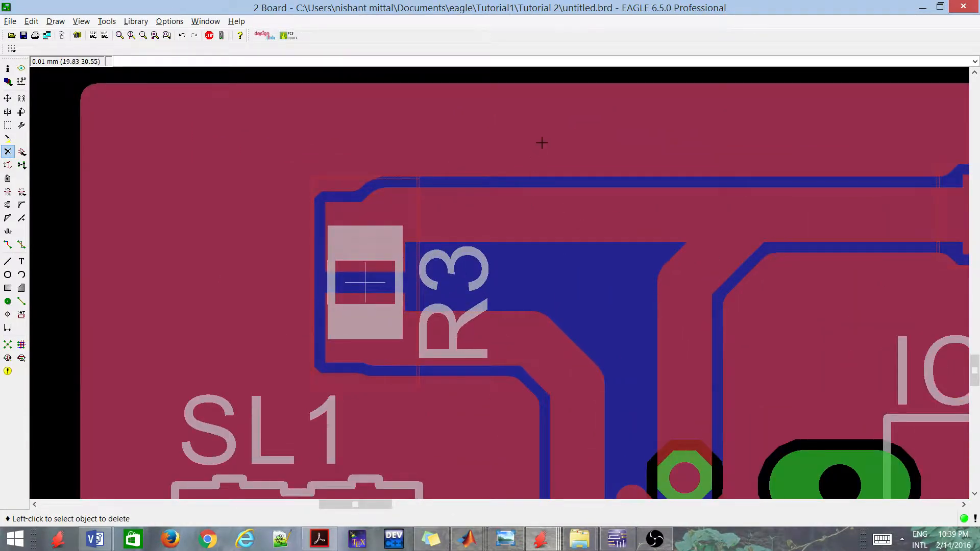
scroll(394, 216, down, 4)
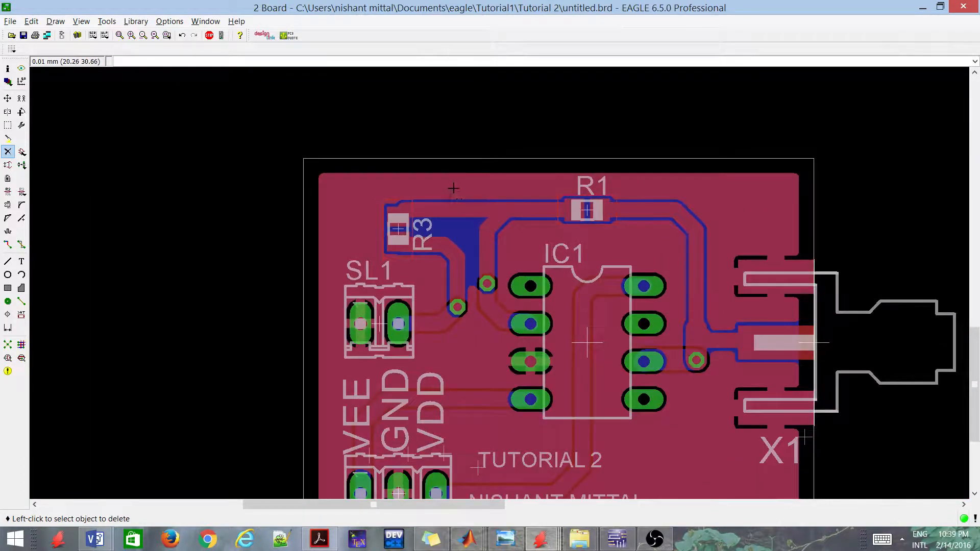
scroll(472, 184, down, 1)
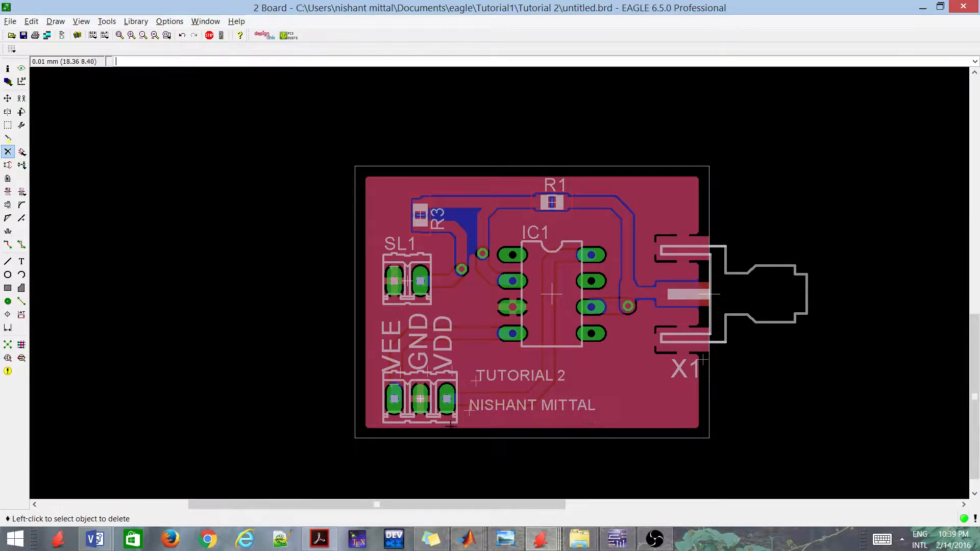
Step: Delete the Top-layer GND polygon edge by edge, keeping the Bottom-layer polygon
click(590, 426)
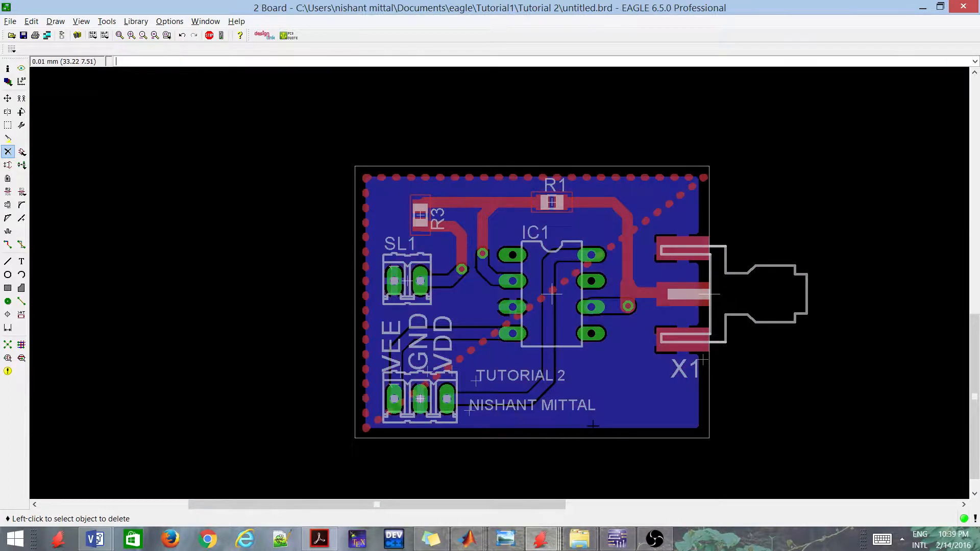
click(677, 191)
click(368, 170)
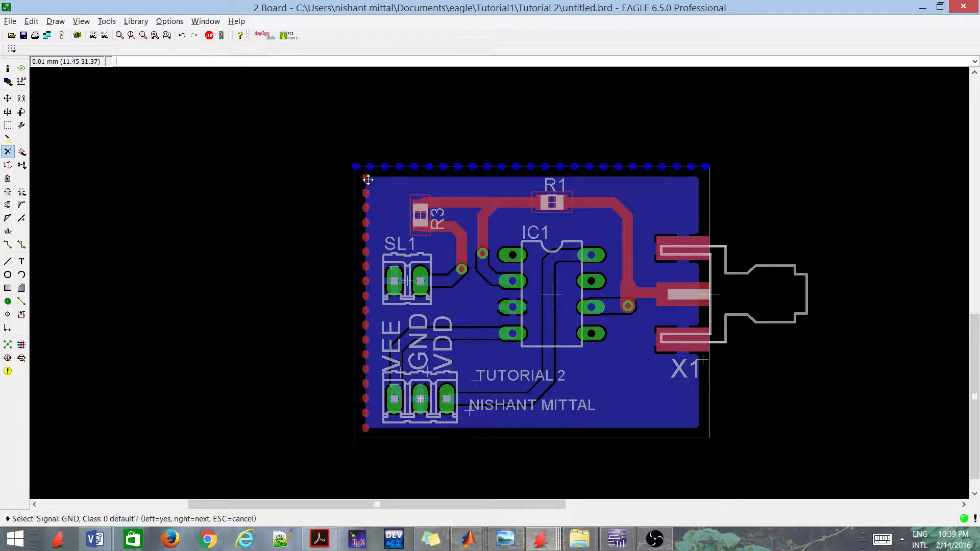
click(368, 180)
click(366, 194)
click(368, 202)
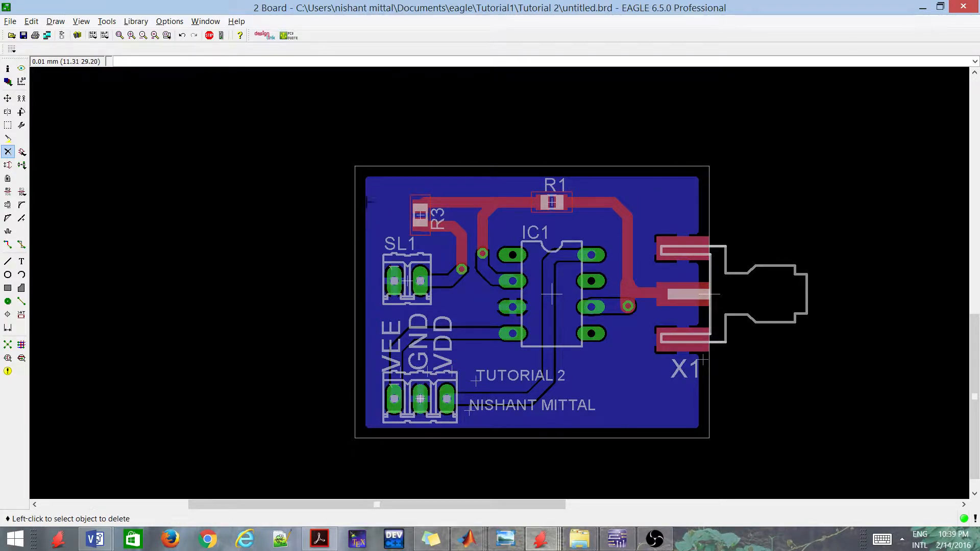
Step: Draw a rectangular copper polygon on layer 1 Top with isolate 1.016, matching the Bottom-layer polygon's outline just inside the board edge
click(21, 288)
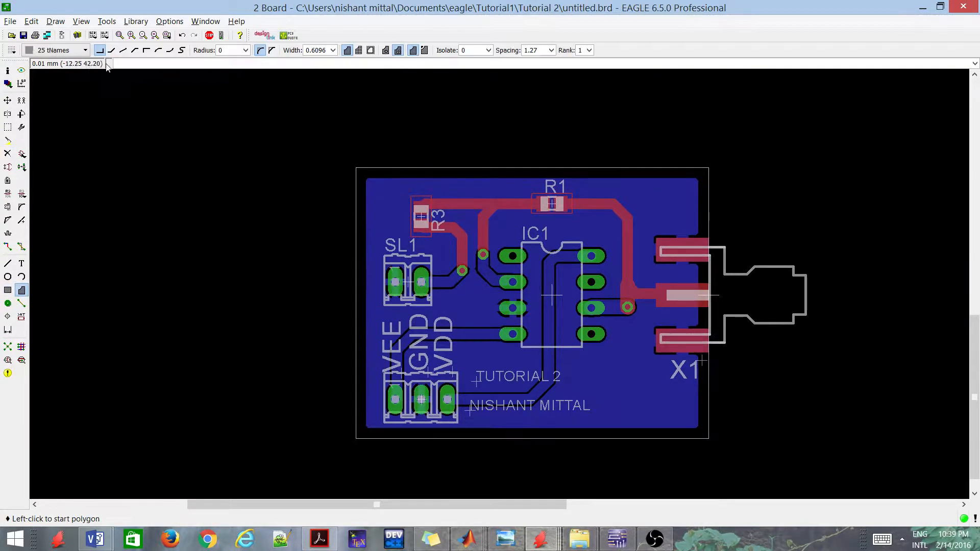
click(61, 50)
click(43, 61)
click(489, 50)
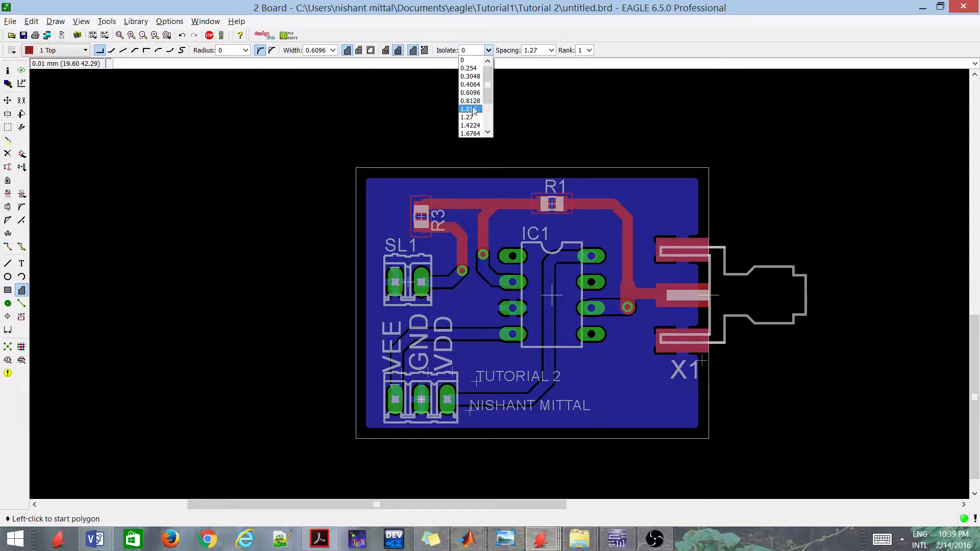
click(474, 109)
click(366, 178)
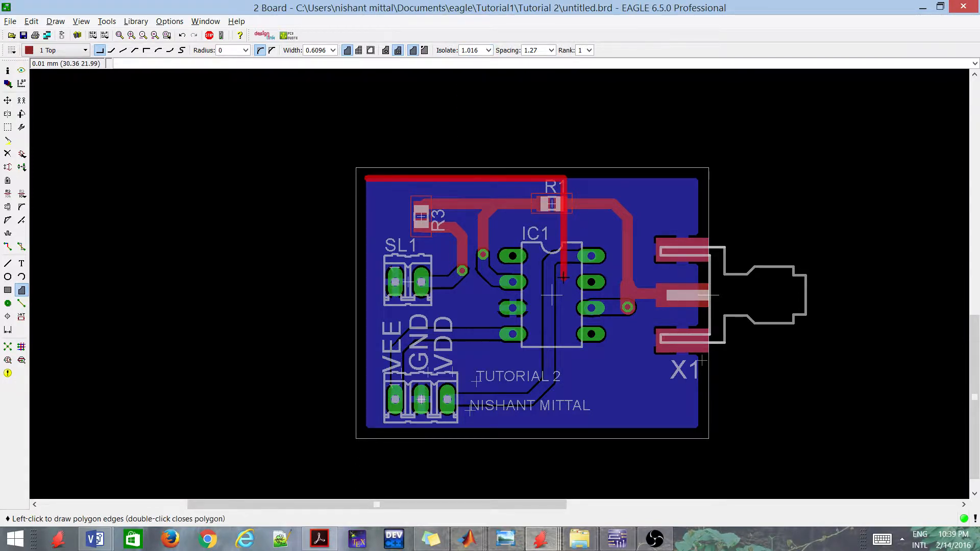
click(699, 428)
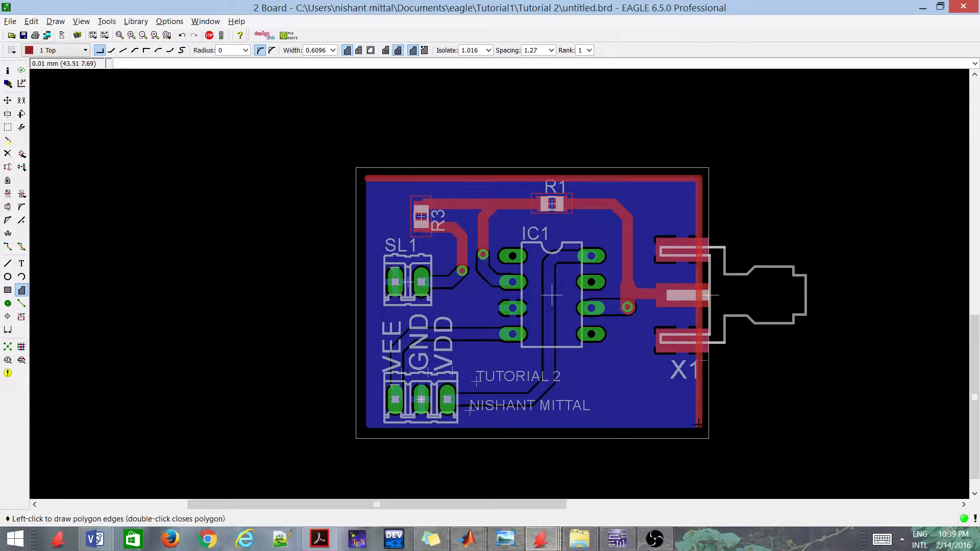
double_click(365, 179)
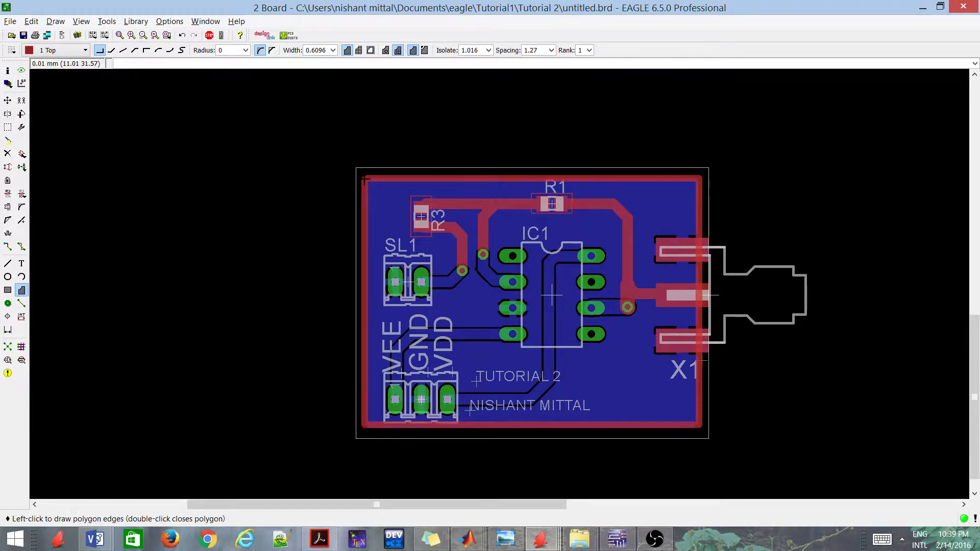
Step: Name the new Top polygon GND, connect it to the existing GND signal, and run Ratsnest to calculate the copper pour
right_click(410, 179)
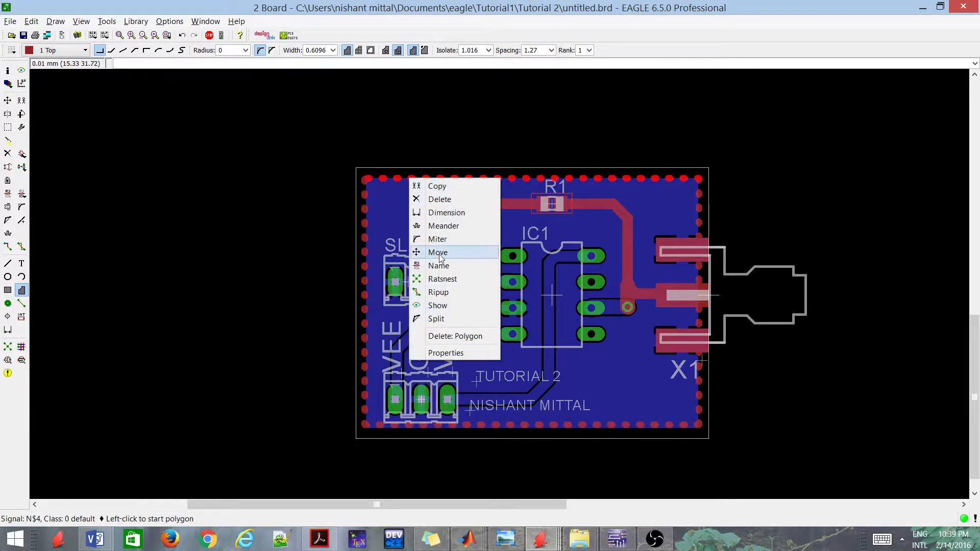
click(445, 267)
text(GND)
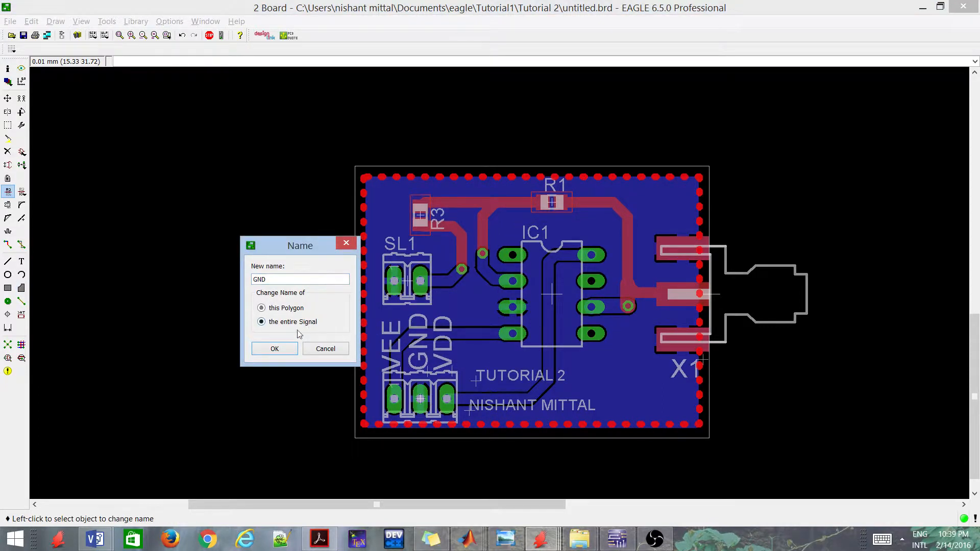
click(283, 351)
click(349, 345)
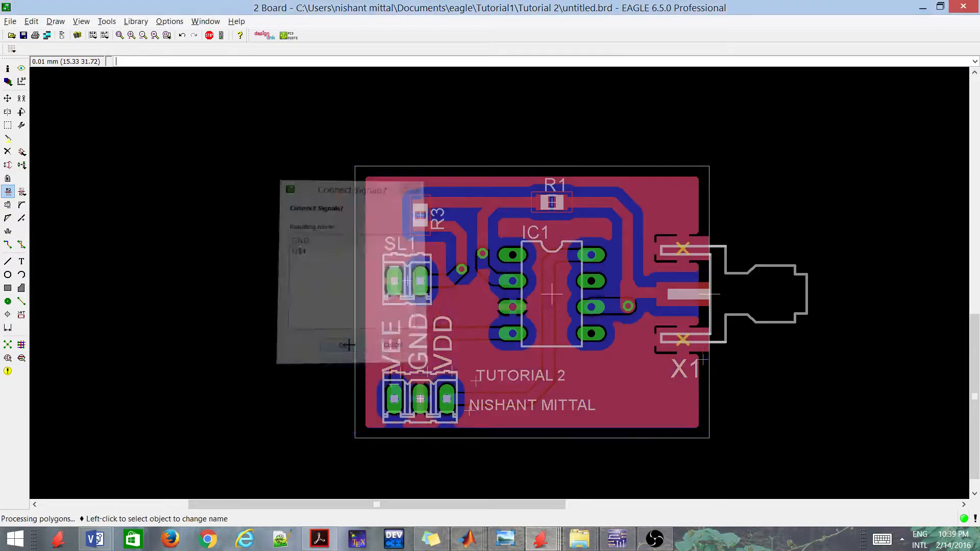
click(7, 344)
Step: Examine the Top GND pour's clearance around the tracks, vias and pads of R3, R1, IC1, SL1 and X1
scroll(613, 301, up, 3)
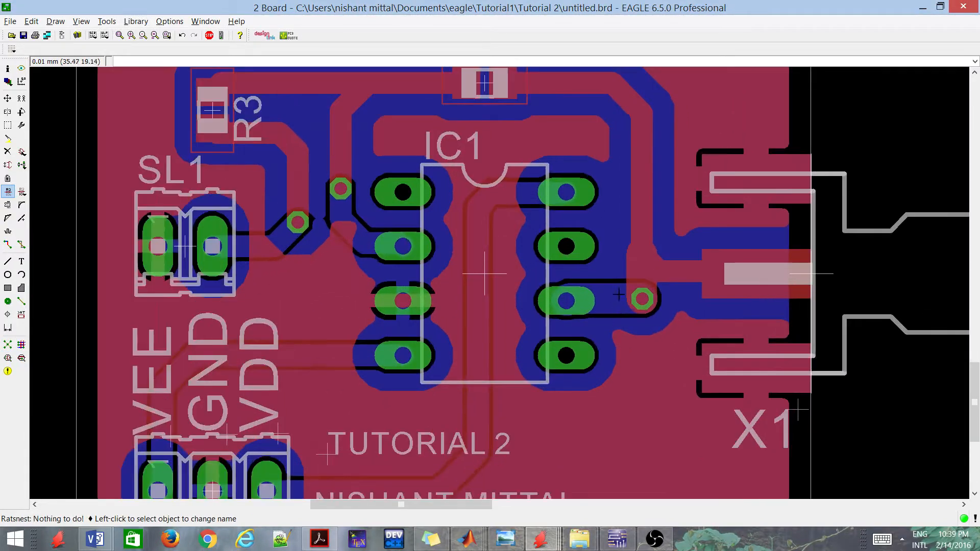
scroll(543, 286, down, 3)
scroll(506, 214, up, 4)
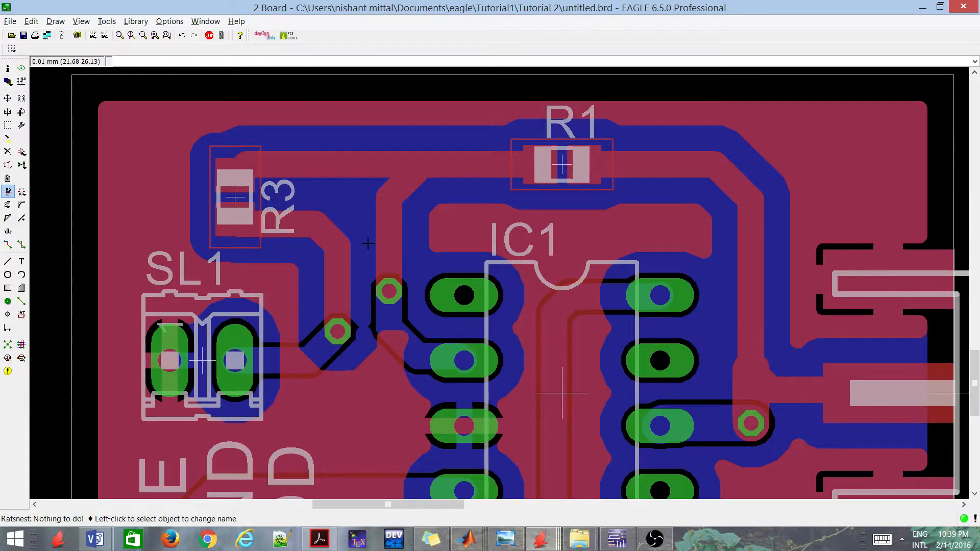
scroll(367, 244, down, 3)
scroll(364, 271, up, 1)
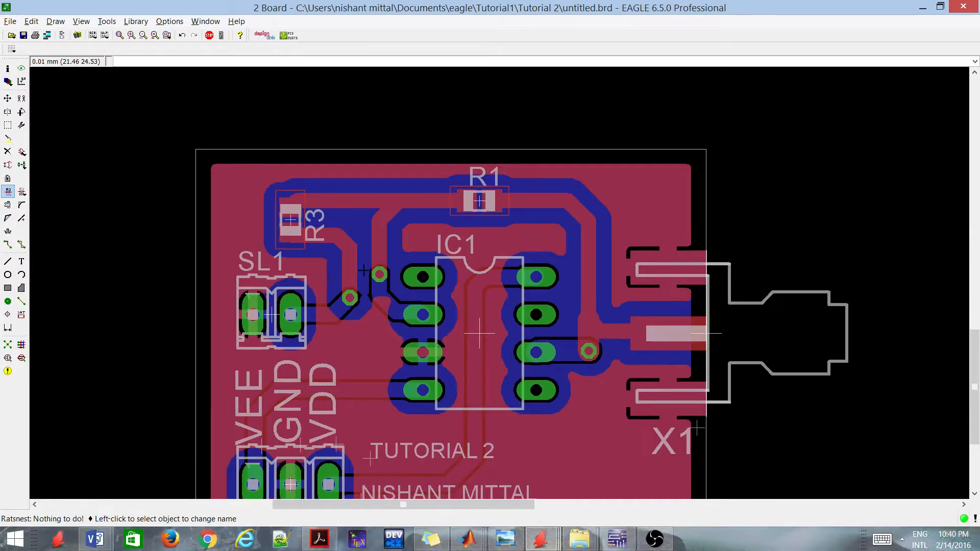
scroll(364, 271, down, 3)
scroll(364, 327, up, 3)
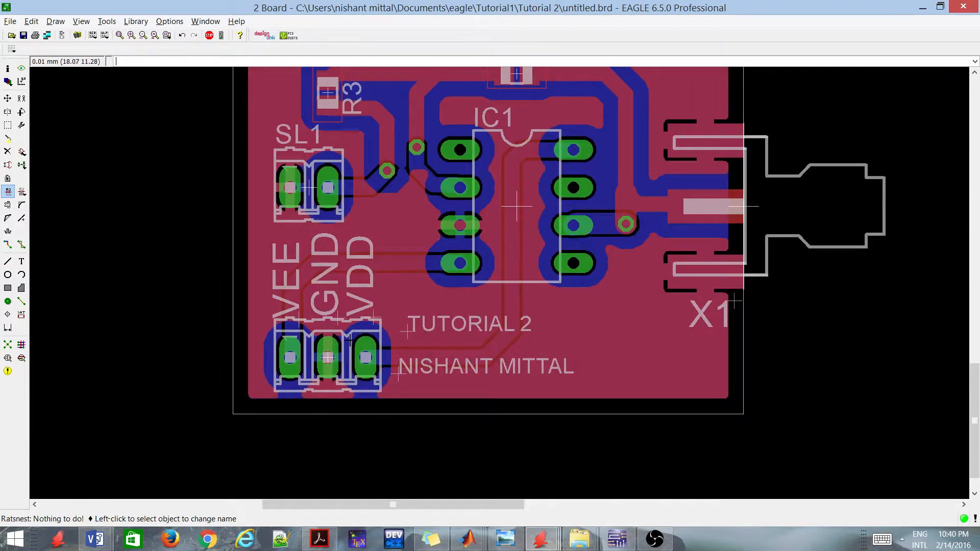
scroll(365, 439, down, 2)
scroll(363, 416, up, 2)
scroll(328, 449, down, 1)
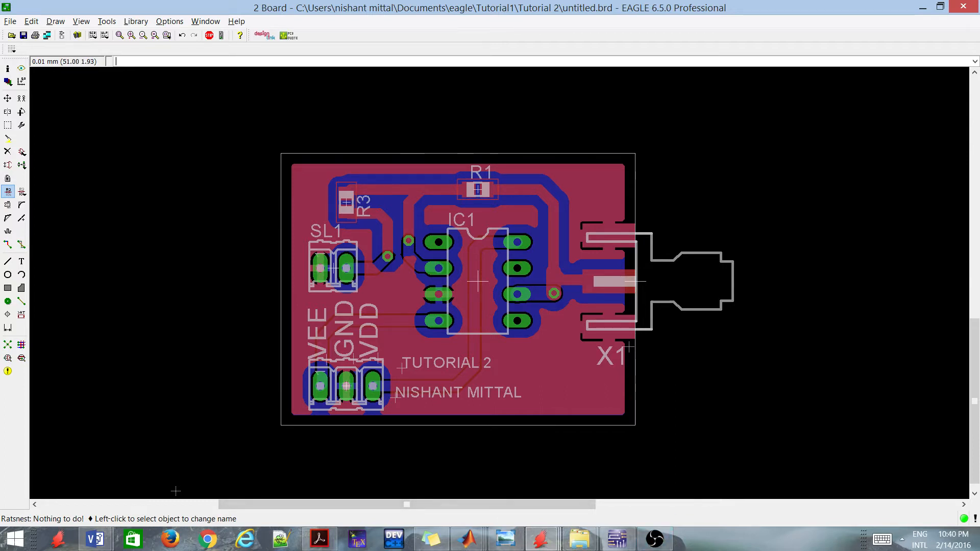
mouse_move(655, 539)
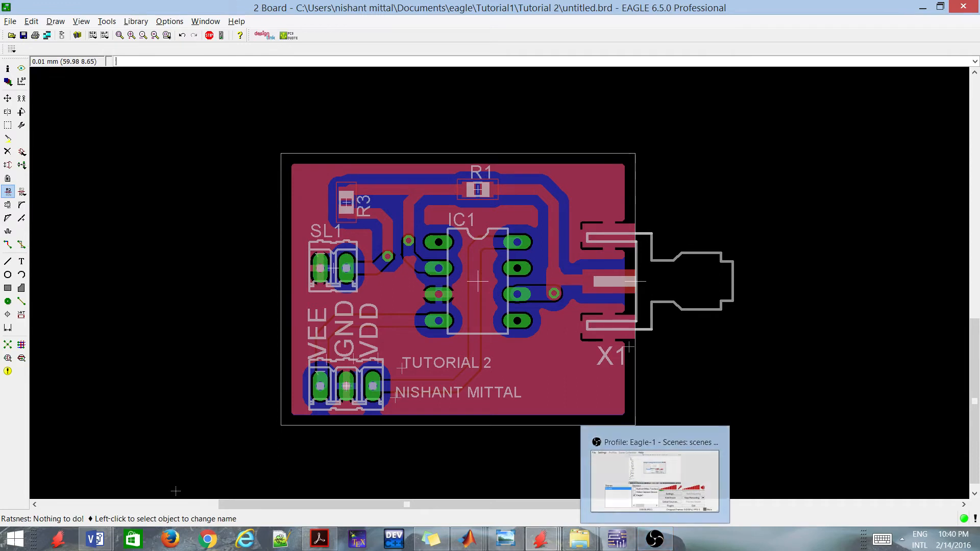